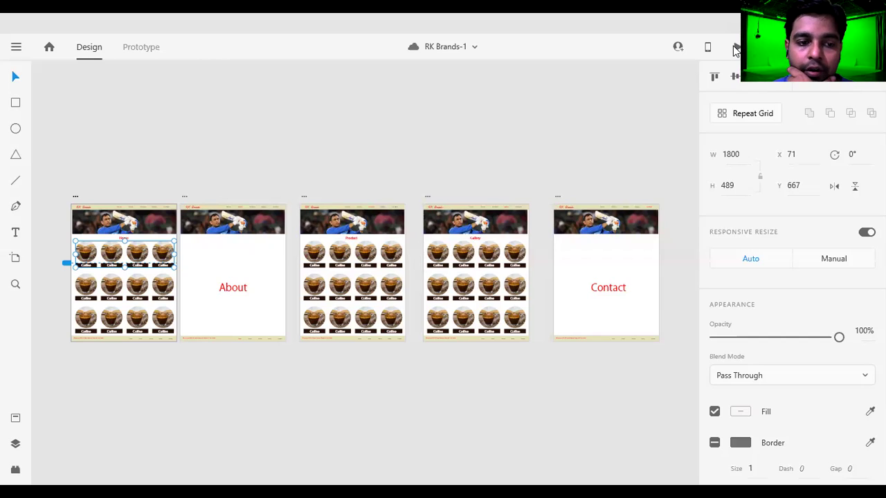
# Step: Preview the RK Brands-1 prototype and look through the Home page from header to footer
pyautogui.click(735, 48)
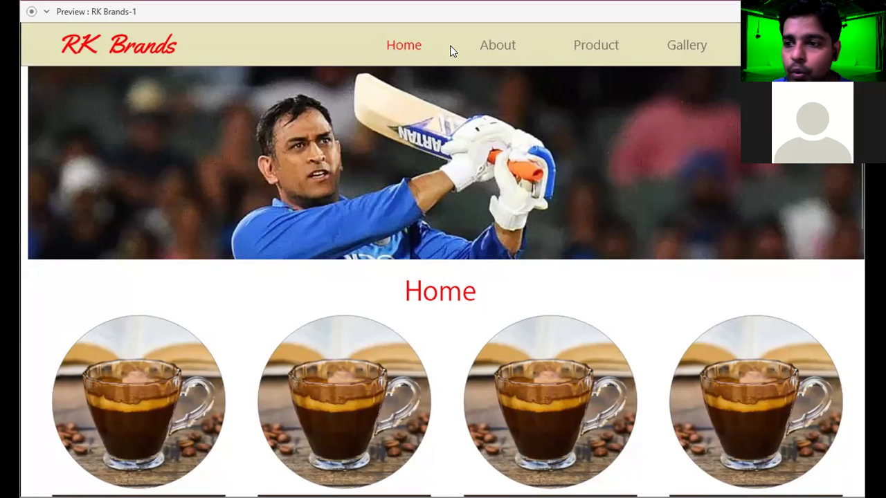
pyautogui.scroll(-3, 415, 69)
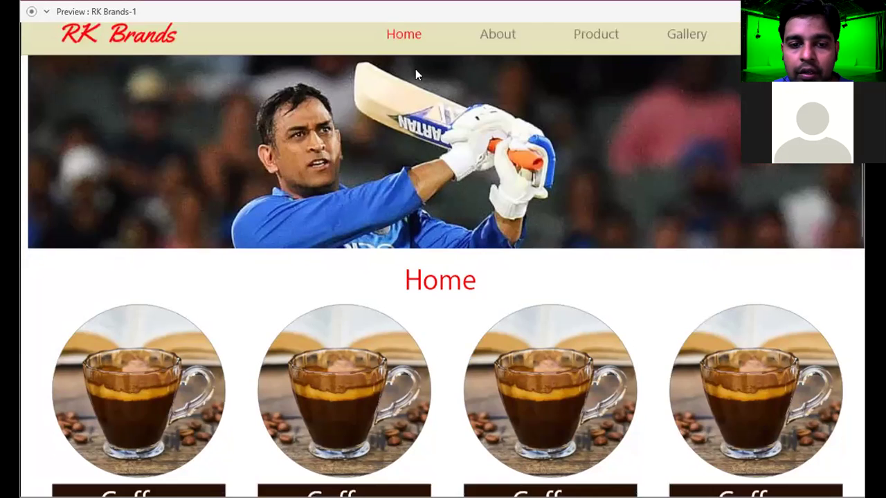
pyautogui.scroll(2, 443, 185)
pyautogui.scroll(-5, 444, 190)
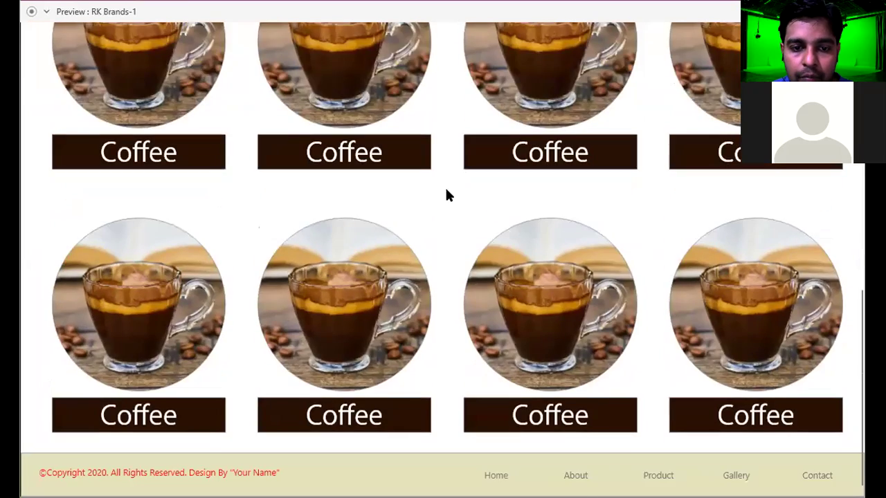
pyautogui.scroll(5, 475, 251)
pyautogui.scroll(1, 154, 292)
pyautogui.scroll(-5, 494, 278)
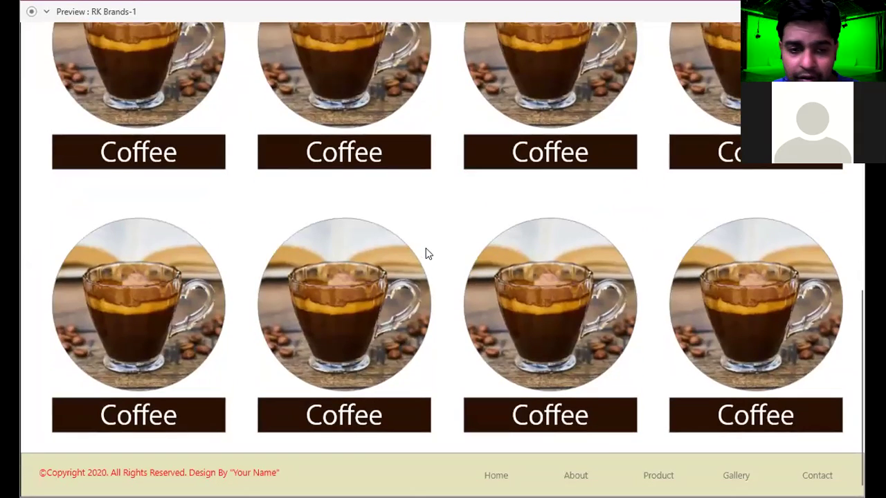
pyautogui.scroll(5, 426, 252)
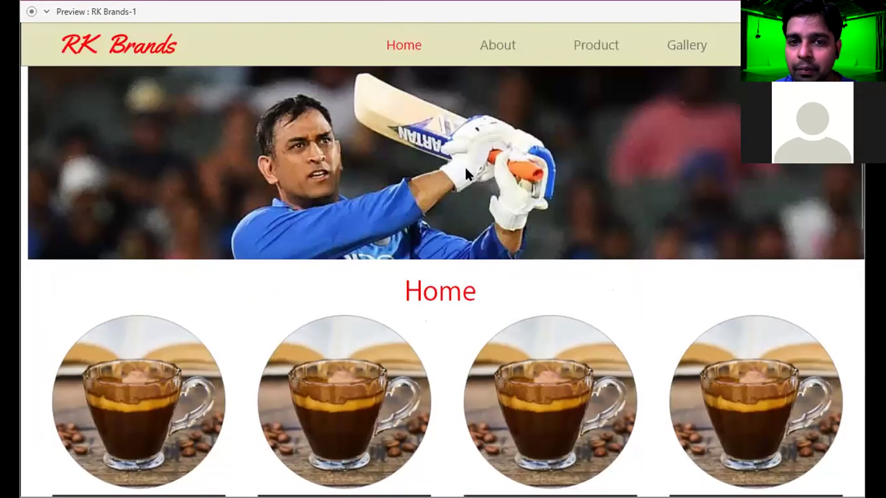
# Step: Open the About page in the preview, look it over down to the footer, and test the footer's Home link
pyautogui.click(501, 47)
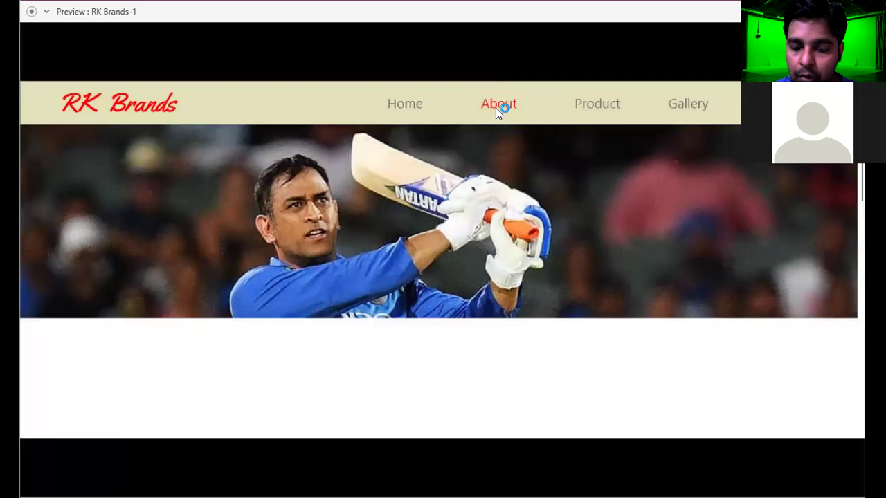
pyautogui.scroll(-5, 503, 122)
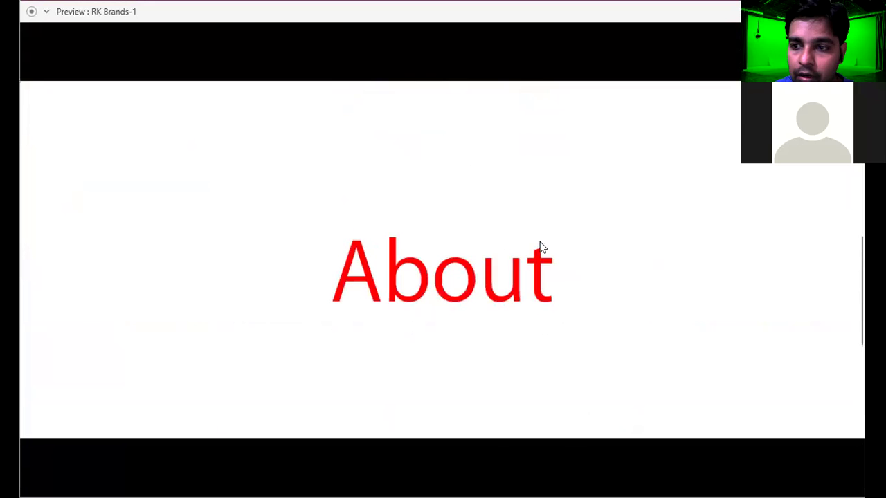
pyautogui.scroll(-3, 342, 222)
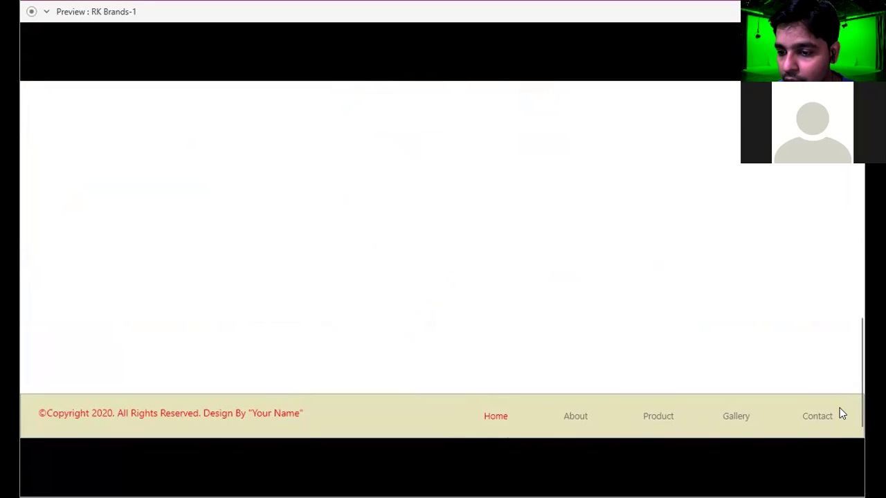
pyautogui.click(496, 417)
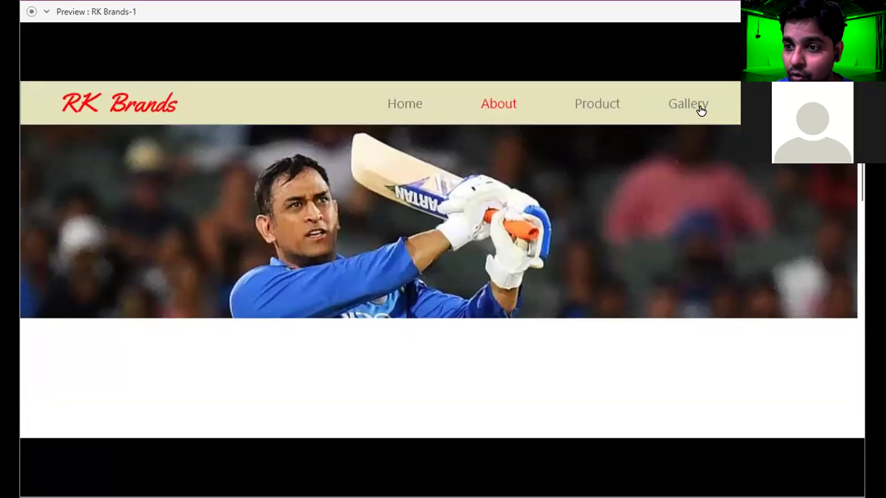
pyautogui.scroll(-10, 628, 242)
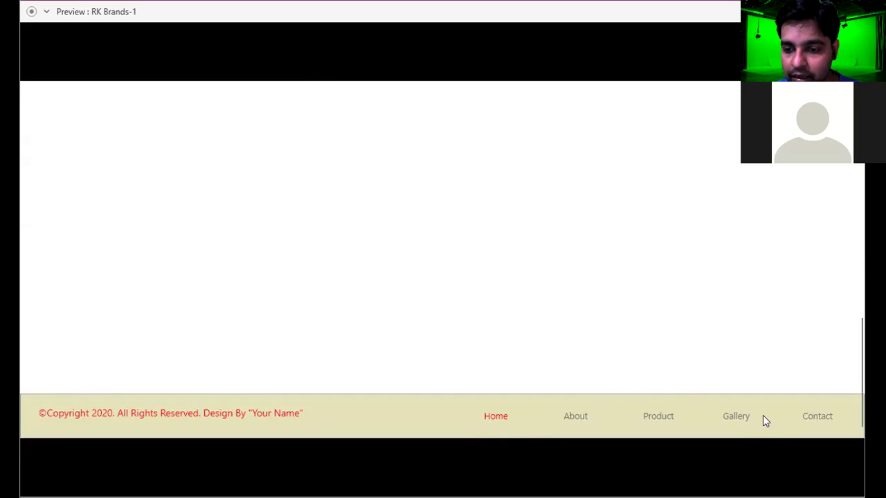
pyautogui.scroll(2, 623, 404)
pyautogui.scroll(-2, 613, 397)
# Step: Follow the footer links to the Product page and the Gallery page, looking through each down to its footer
pyautogui.click(663, 418)
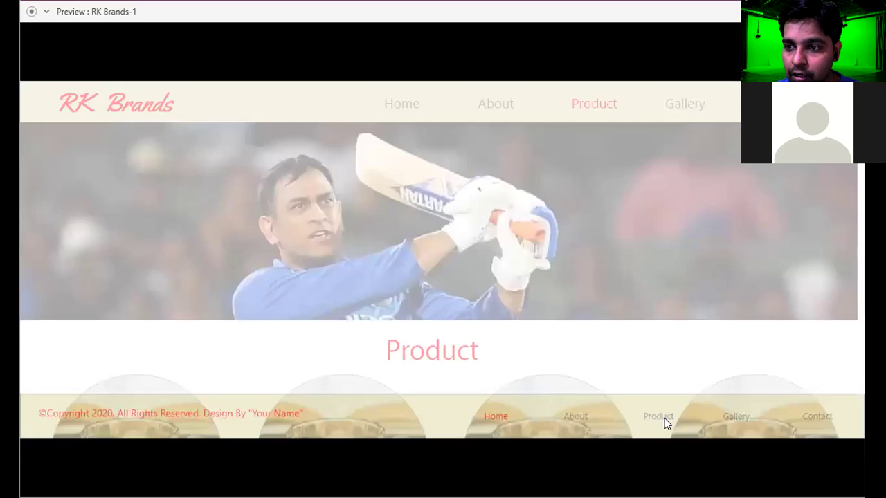
pyautogui.scroll(-6, 435, 344)
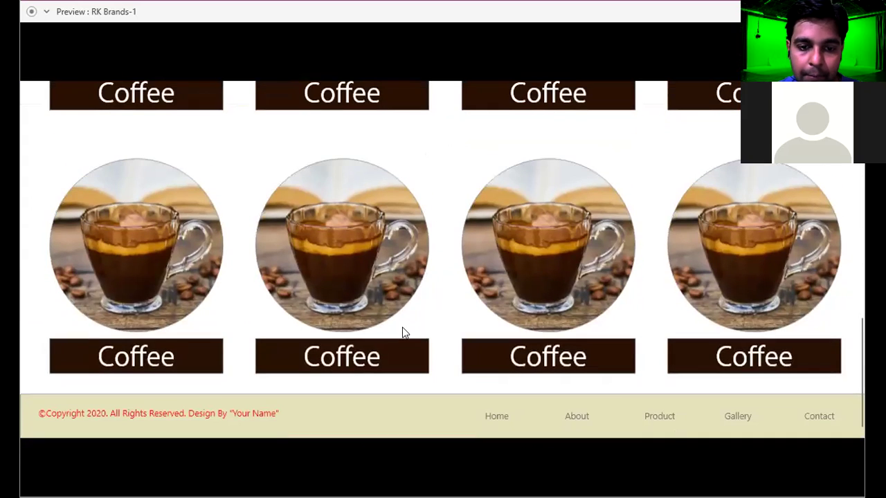
pyautogui.click(738, 418)
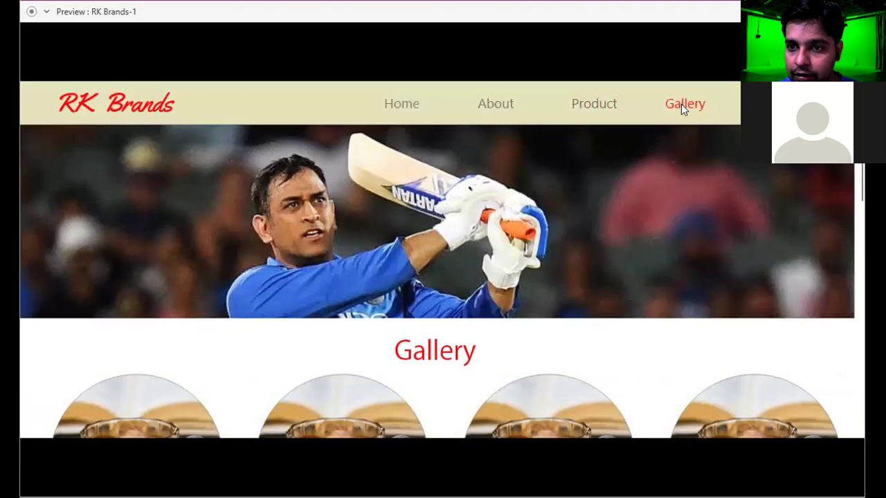
pyautogui.scroll(-6, 752, 242)
# Step: Follow the footer link to the Contact page, look it over, and return to the Home page
pyautogui.click(805, 418)
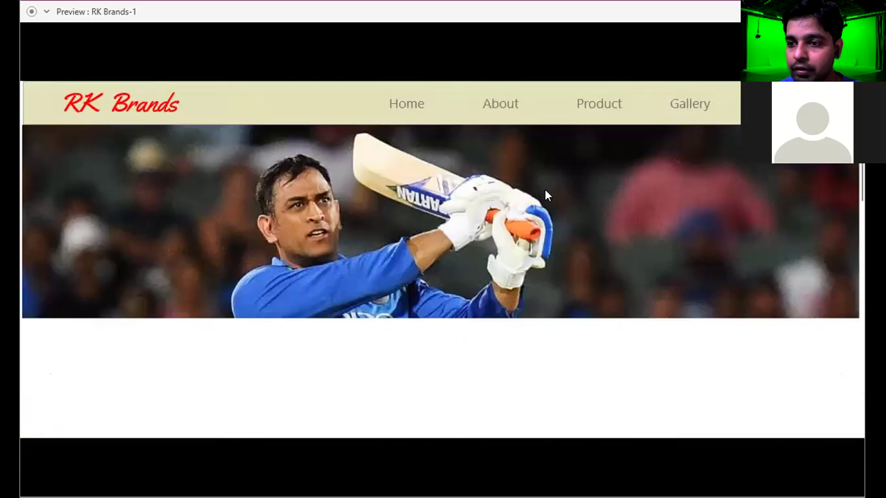
pyautogui.scroll(-5, 526, 187)
pyautogui.scroll(3, 499, 184)
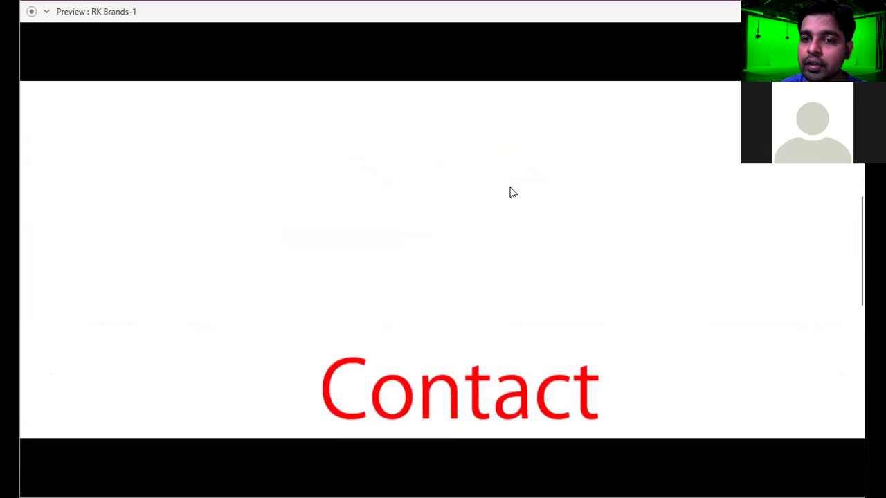
pyautogui.scroll(3, 485, 186)
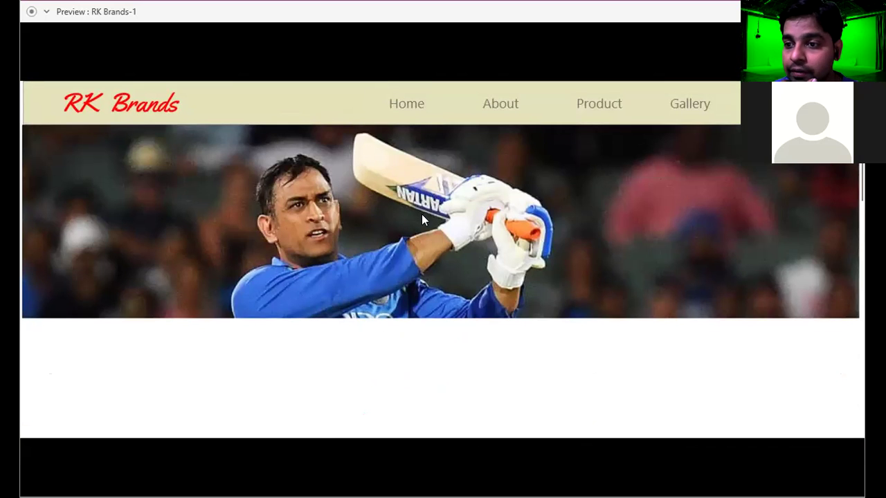
pyautogui.click(398, 105)
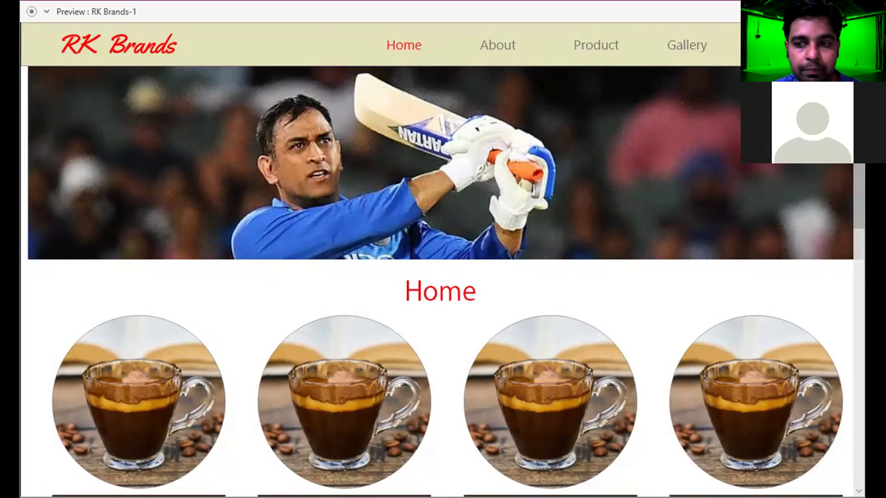
# Step: Switch to the Pixabay page in the browser and search its images for "mobile"
pyautogui.hotkey('alt', 'Tab')
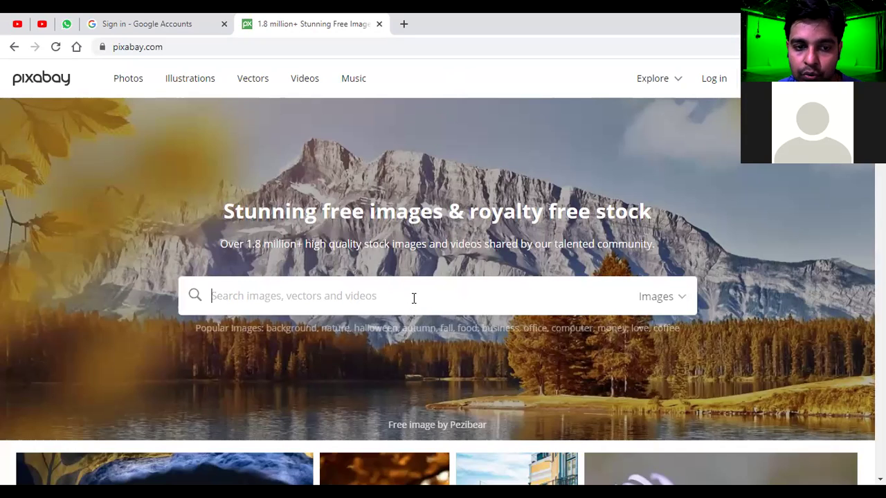
pyautogui.scroll(-4, 414, 296)
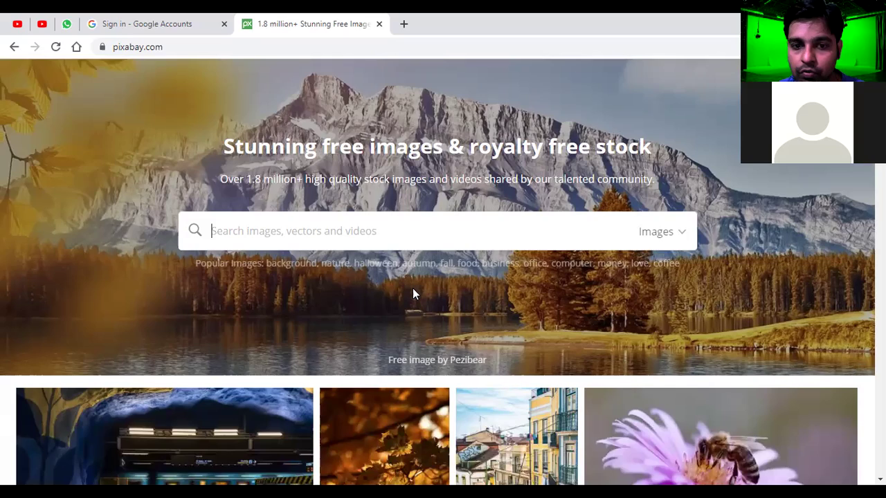
pyautogui.scroll(4, 412, 284)
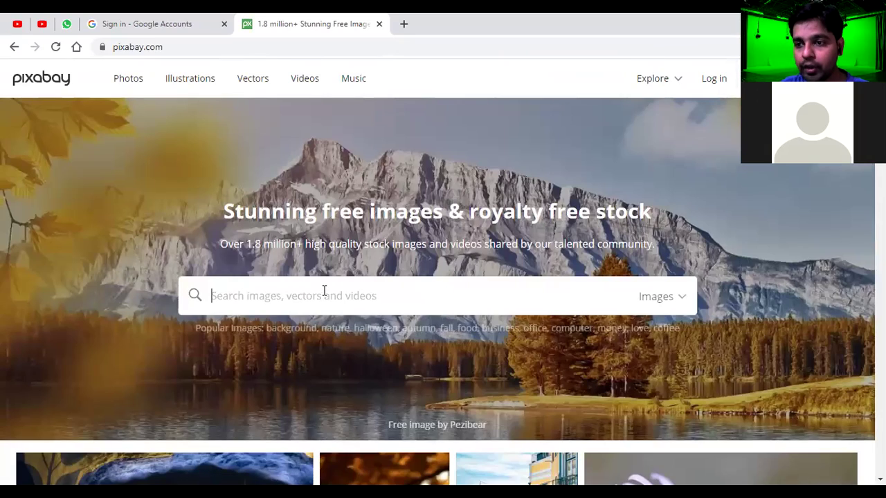
pyautogui.write('mobile')
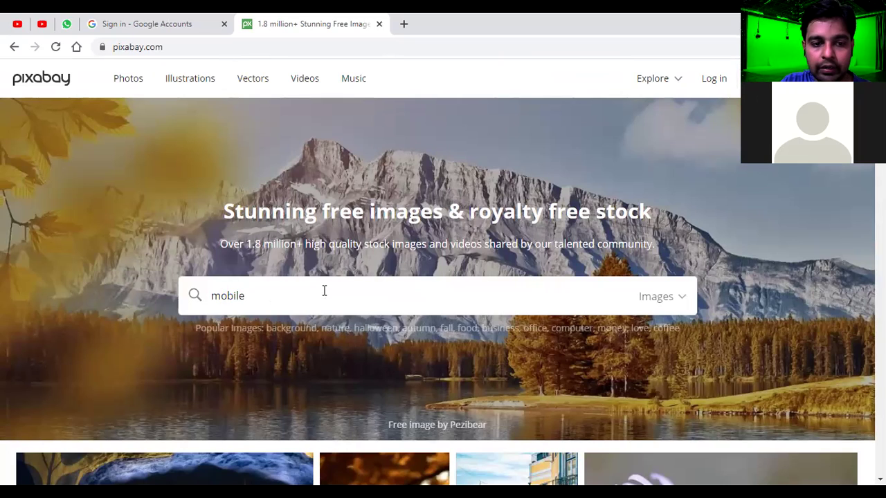
pyautogui.press('Return')
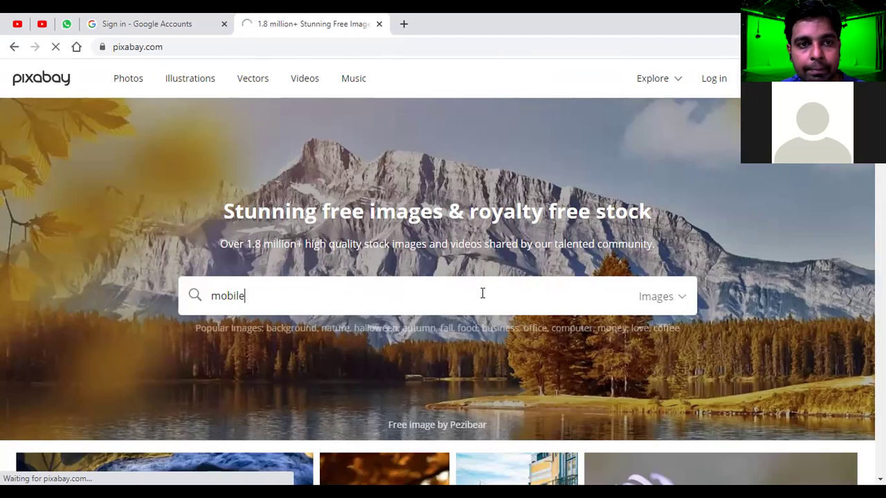
# Step: Browse the mobile image results and open the photo of a hand holding a phone with colourful waves on black
pyautogui.scroll(-1, 480, 290)
pyautogui.scroll(-5, 332, 239)
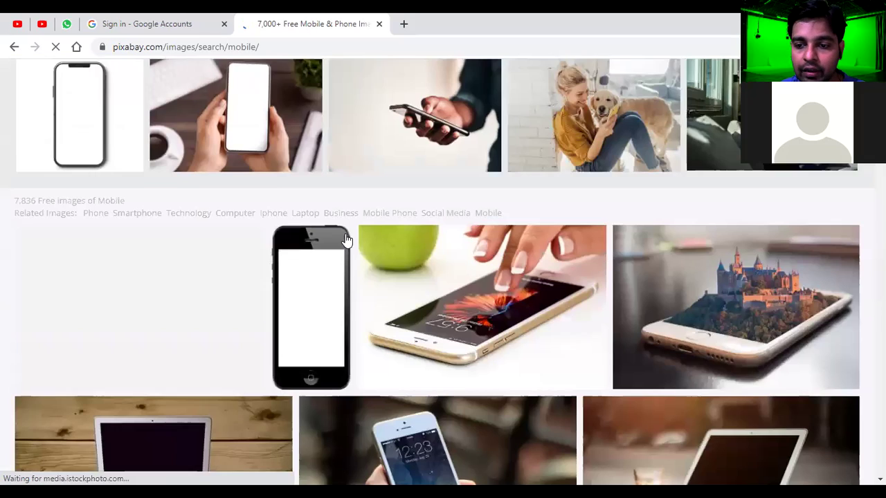
pyautogui.scroll(2, 447, 305)
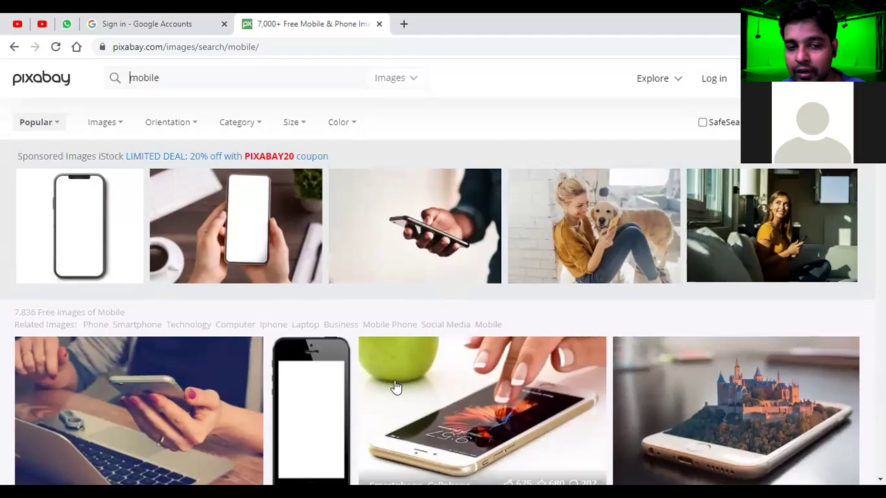
pyautogui.scroll(-1, 397, 384)
pyautogui.scroll(-3, 515, 357)
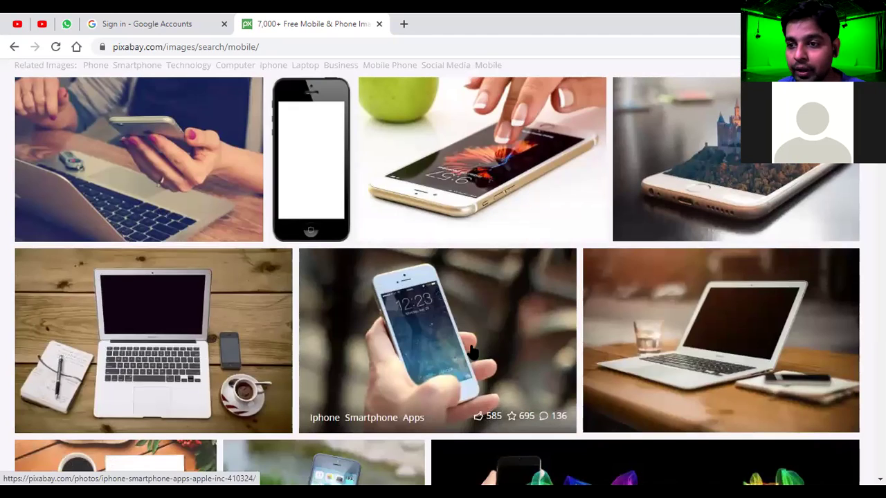
pyautogui.scroll(-2, 474, 354)
pyautogui.scroll(-2, 474, 356)
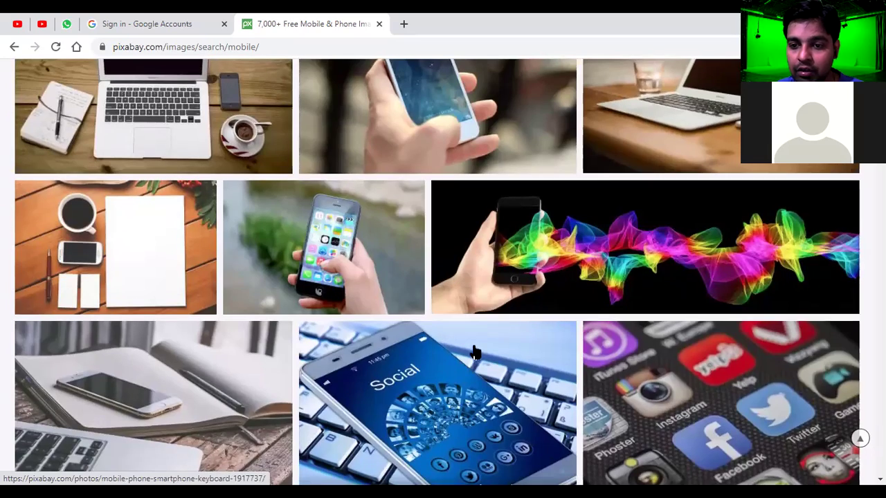
pyautogui.click(590, 246)
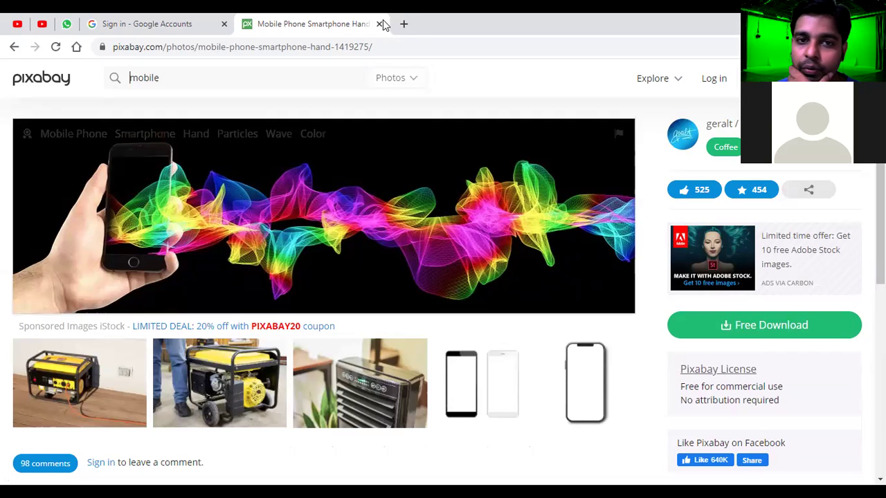
# Step: Open the amazon.in website in a new browser tab
pyautogui.click(404, 23)
pyautogui.click(449, 46)
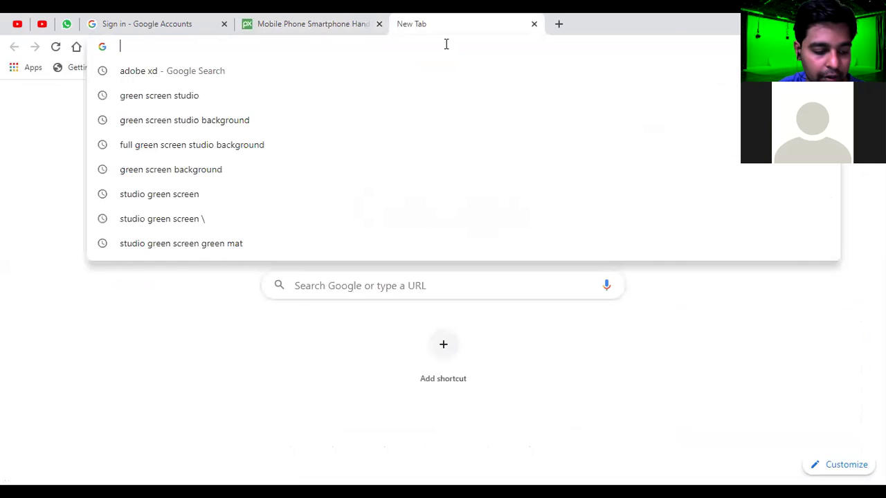
pyautogui.write('ama')
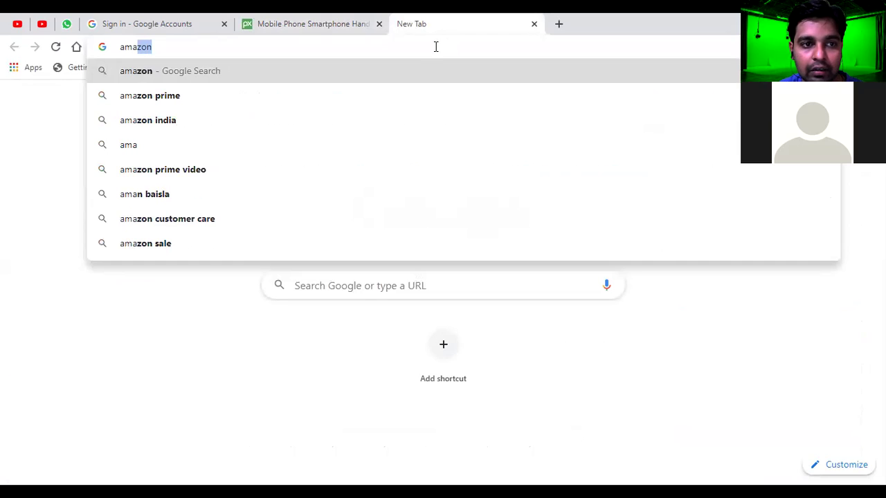
pyautogui.write('zon')
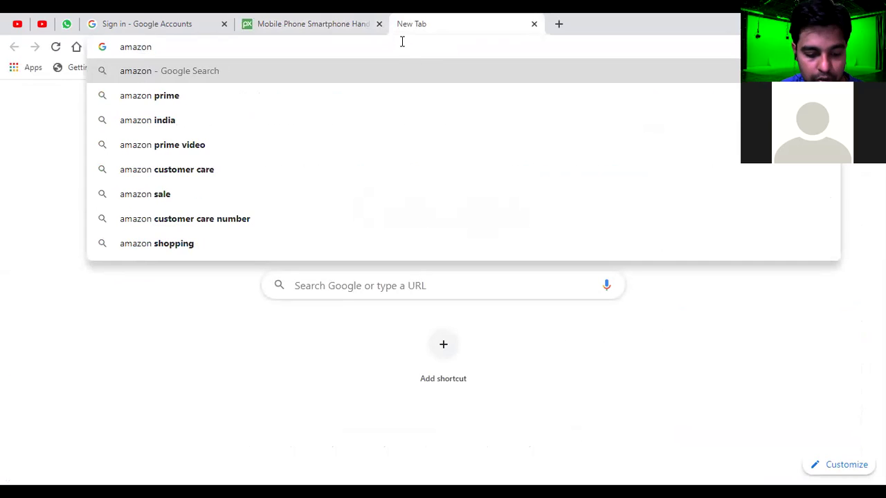
pyautogui.write('.in')
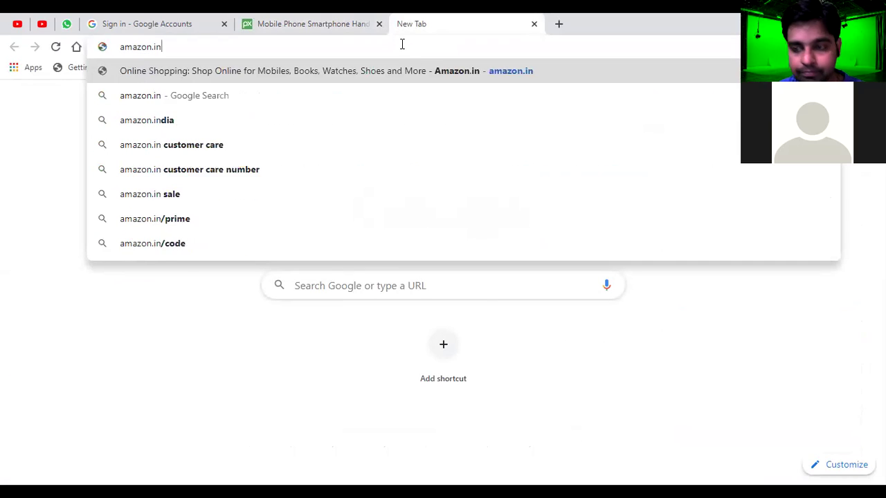
pyautogui.press('Return')
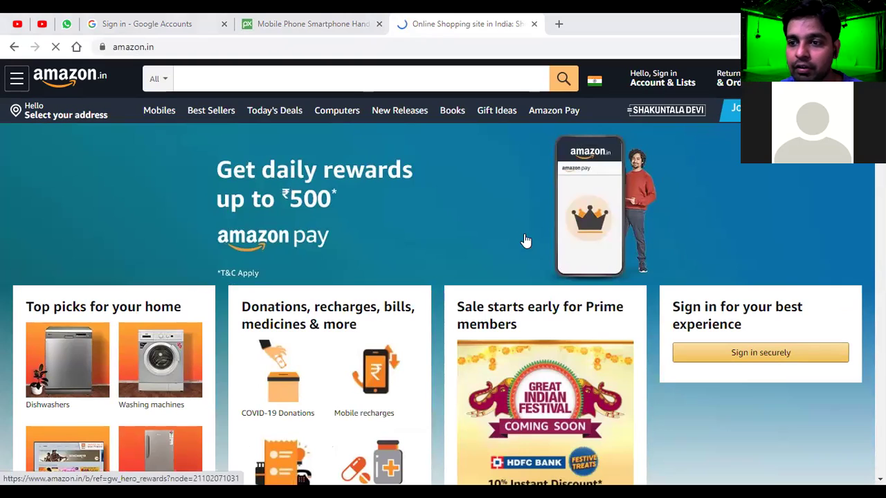
# Step: Step back through the banner slides on the Amazon home page to examine their designs
pyautogui.click(196, 43)
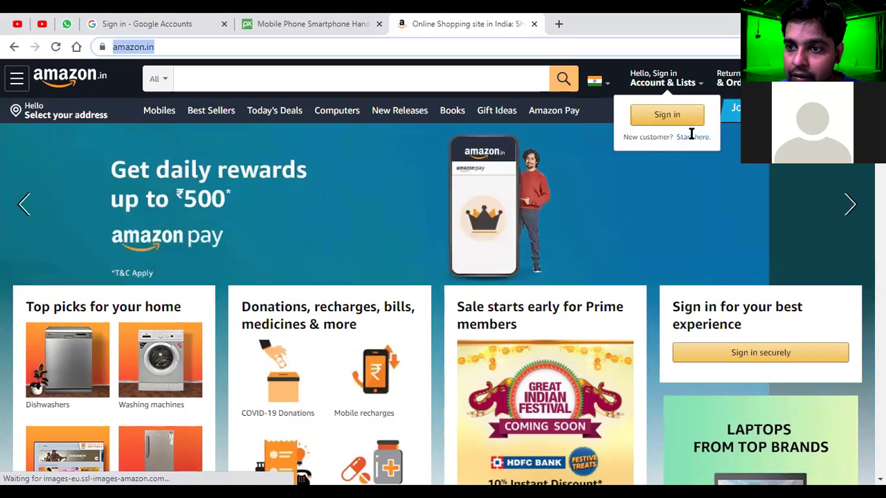
pyautogui.click(25, 205)
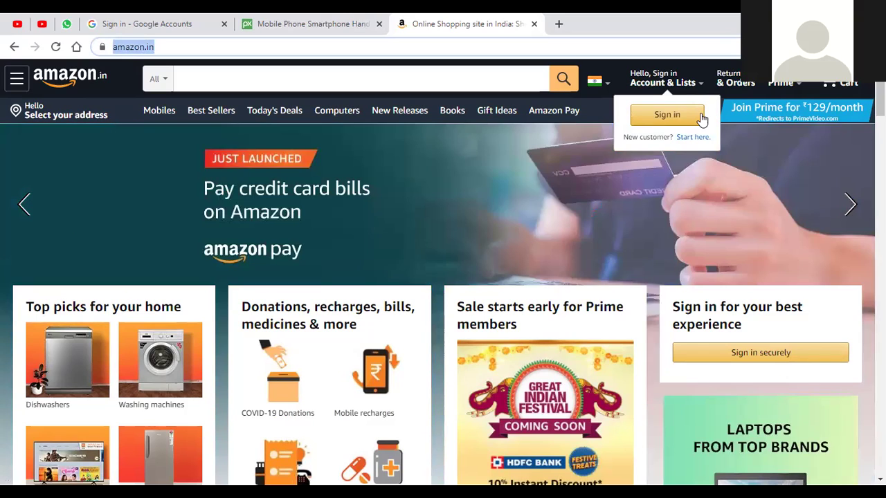
pyautogui.click(24, 204)
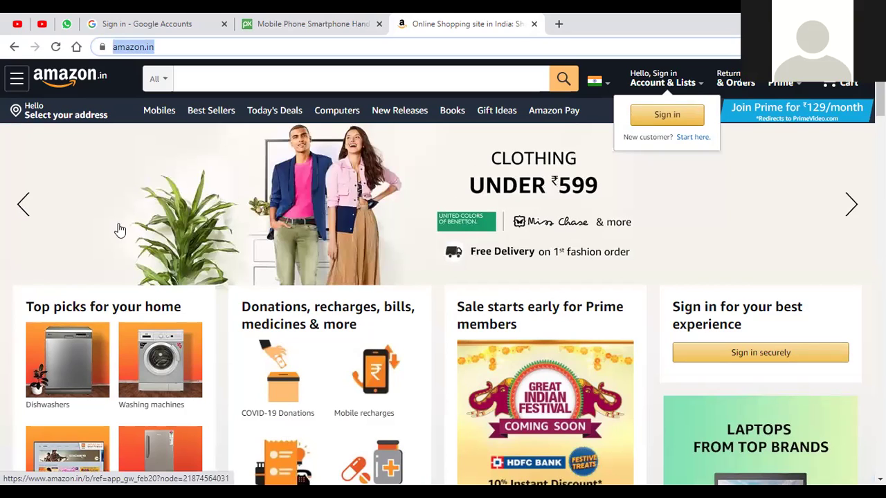
# Step: Step back and forth through the Amazon home page banners to compare the clothing, credit card and cookware designs
pyautogui.click(24, 205)
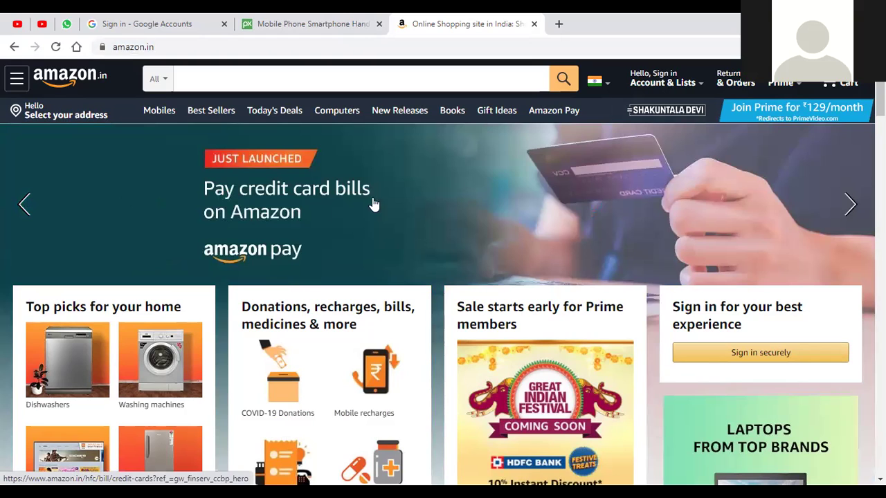
pyautogui.click(851, 210)
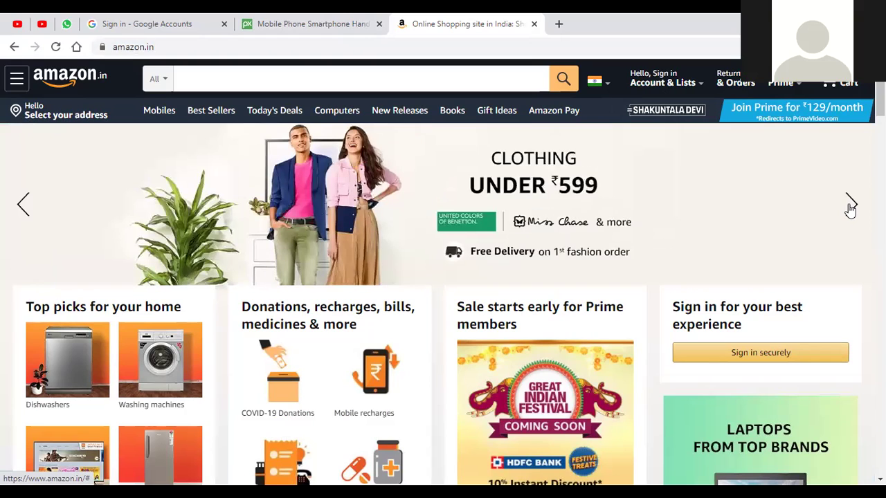
pyautogui.click(850, 209)
pyautogui.click(24, 204)
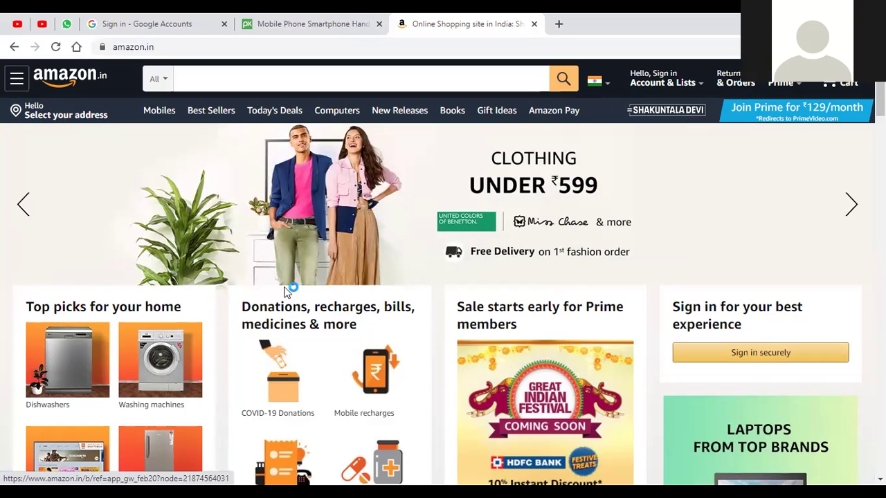
pyautogui.click(22, 205)
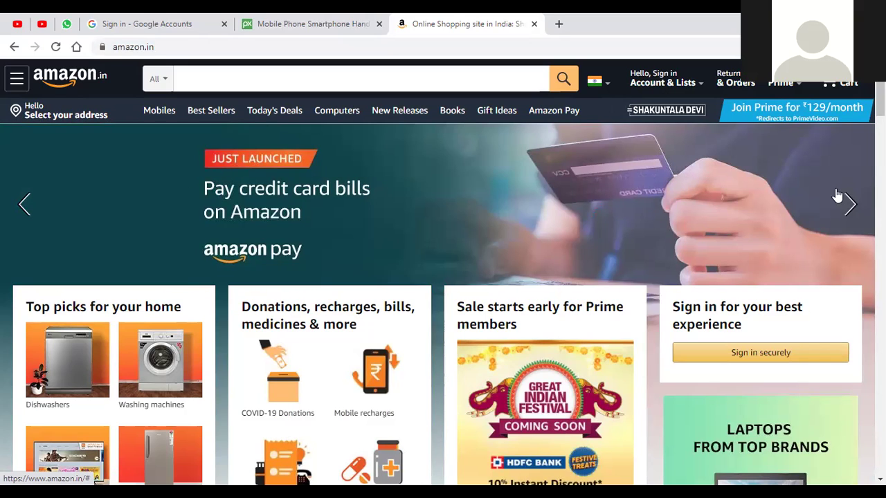
pyautogui.click(851, 204)
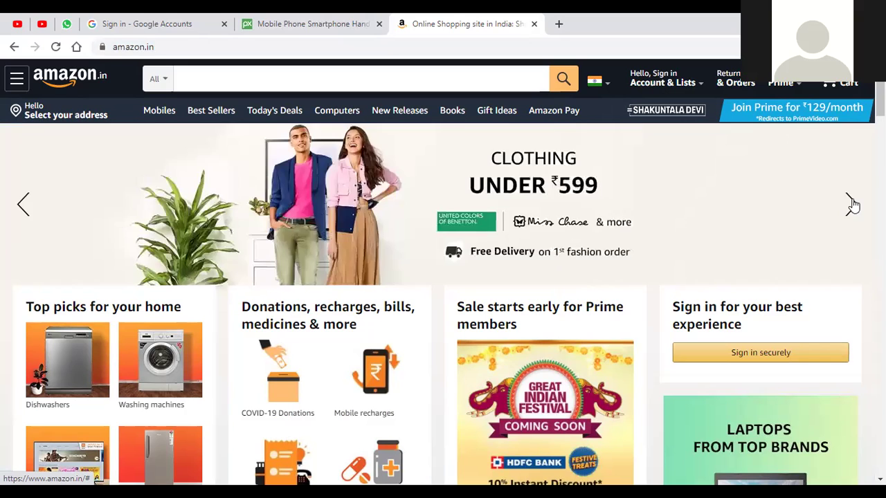
pyautogui.click(851, 204)
pyautogui.click(851, 204)
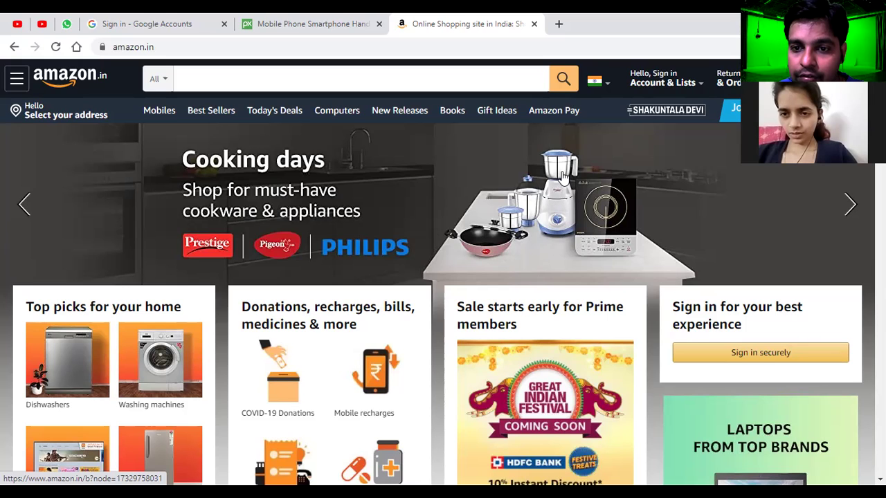
# Step: Examine the cookware banner, the laptop and tablet accessories banner and the Redmi 8A Dual banner on the Amazon home page
pyautogui.scroll(-3, 563, 176)
pyautogui.scroll(3, 559, 202)
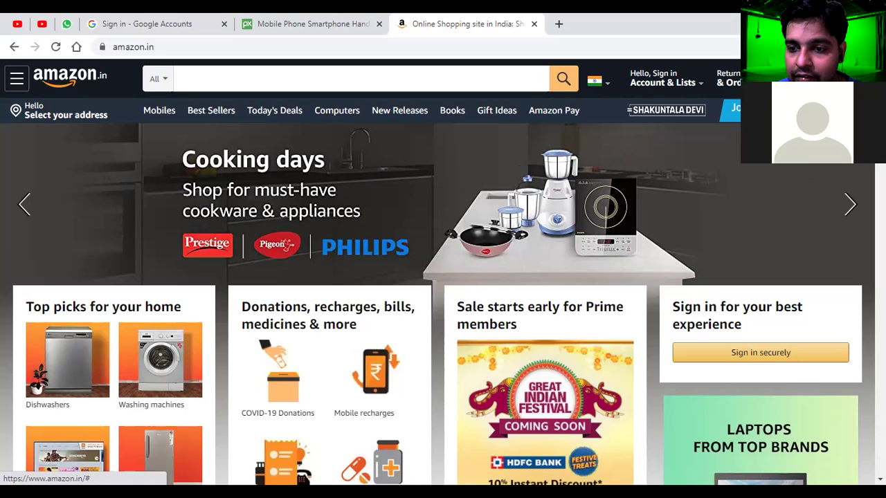
pyautogui.click(846, 207)
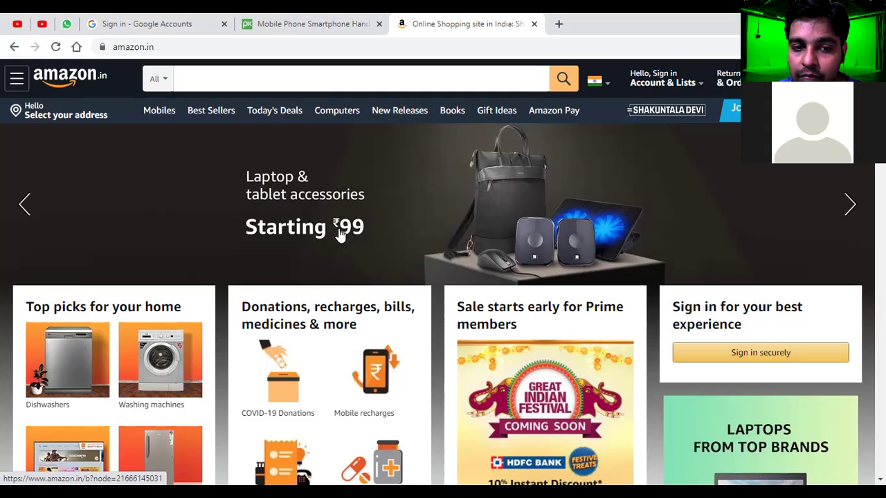
pyautogui.click(849, 205)
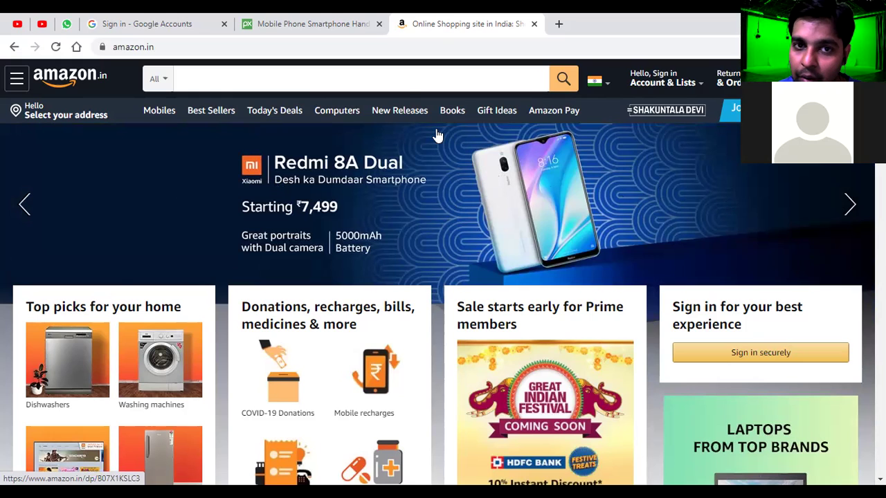
# Step: Compare the Pixabay phone photo with Amazon's Redmi 8A Dual and Amazon Pay rewards banners
pyautogui.click(317, 24)
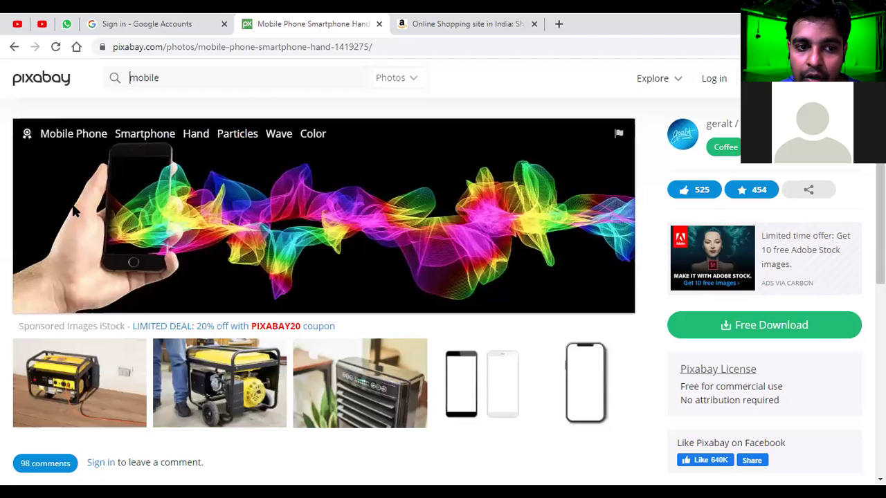
pyautogui.scroll(-1, 312, 224)
pyautogui.scroll(1, 313, 222)
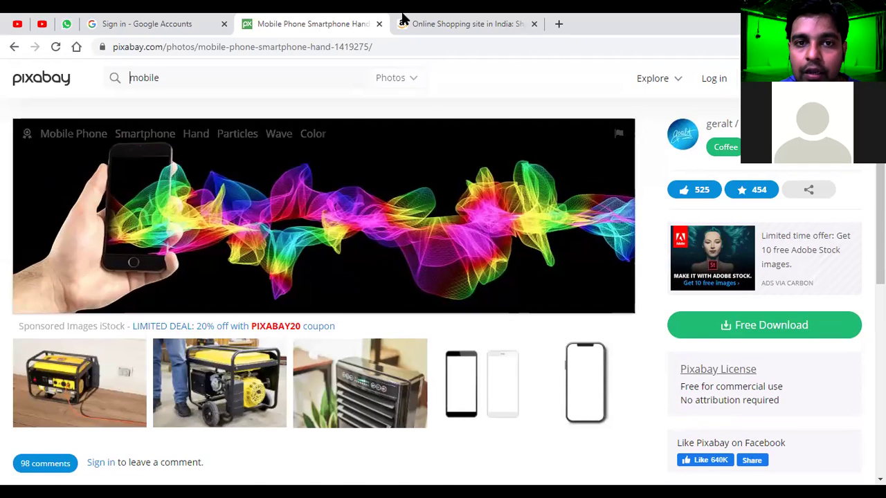
pyautogui.click(443, 21)
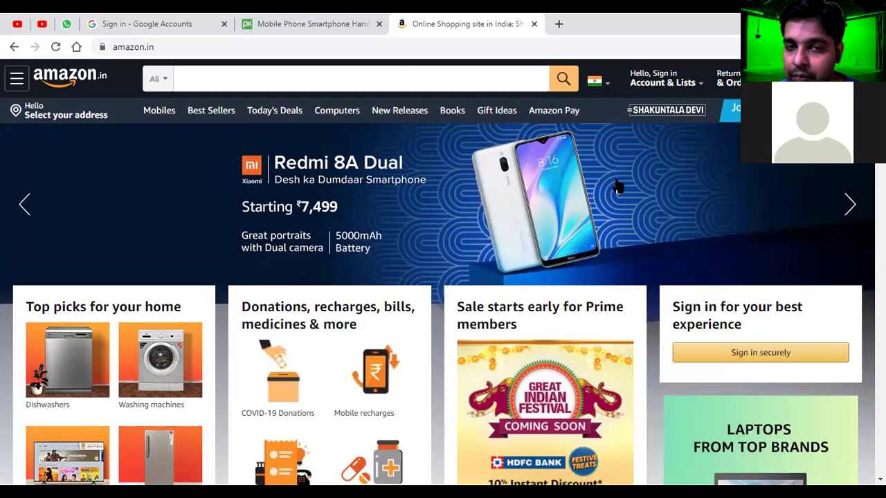
pyautogui.click(294, 23)
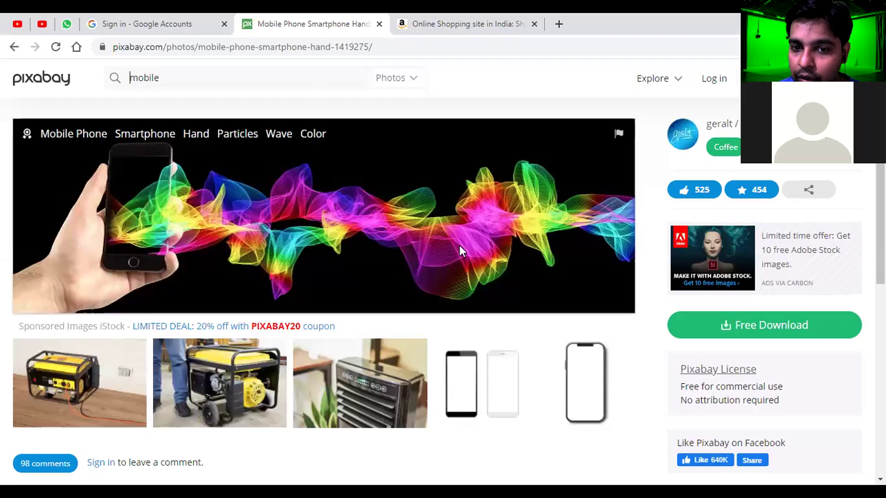
pyautogui.click(420, 18)
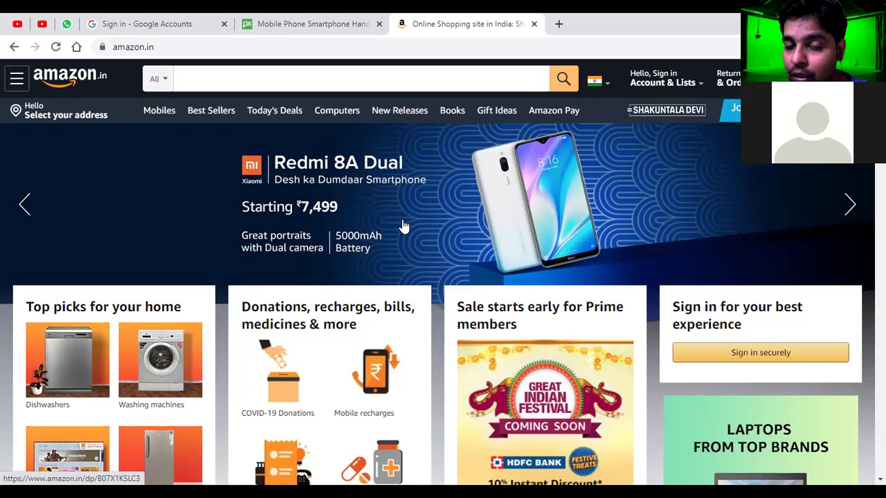
pyautogui.click(845, 210)
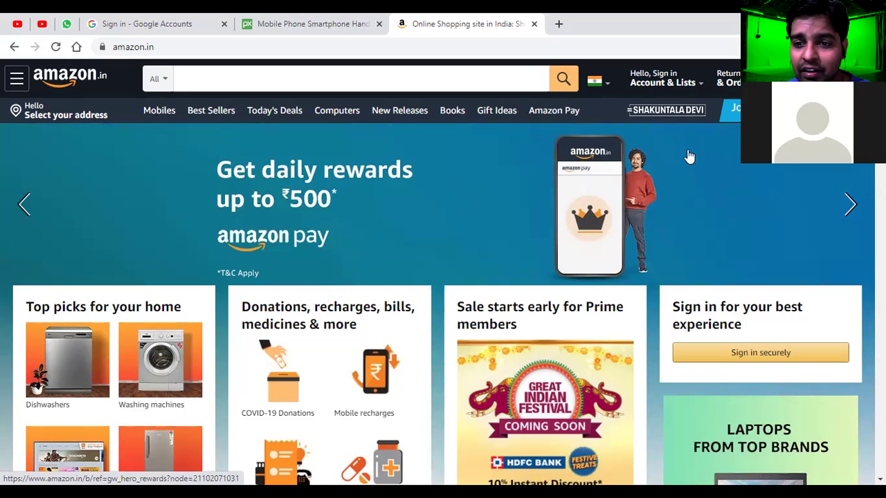
pyautogui.click(28, 204)
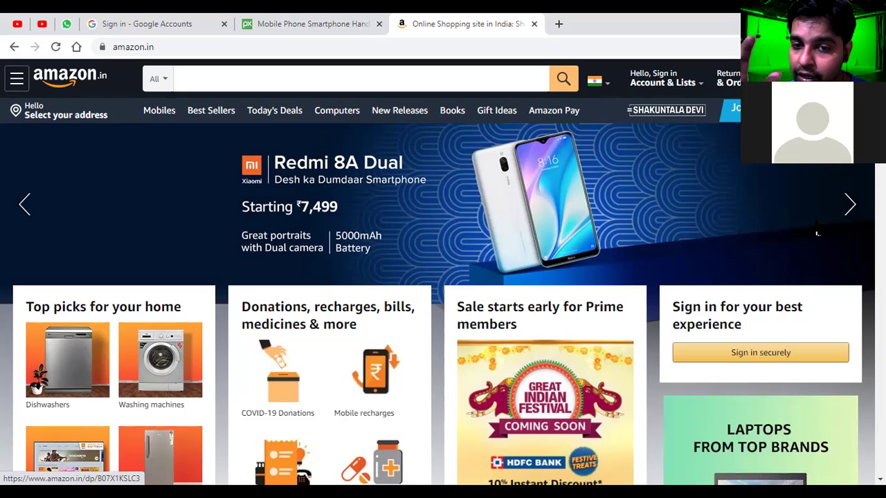
# Step: Inspect the Redmi 8A Dual banner in the browser's developer tools and try to pick a home page banner element
pyautogui.rightClick(154, 158)
pyautogui.click(220, 345)
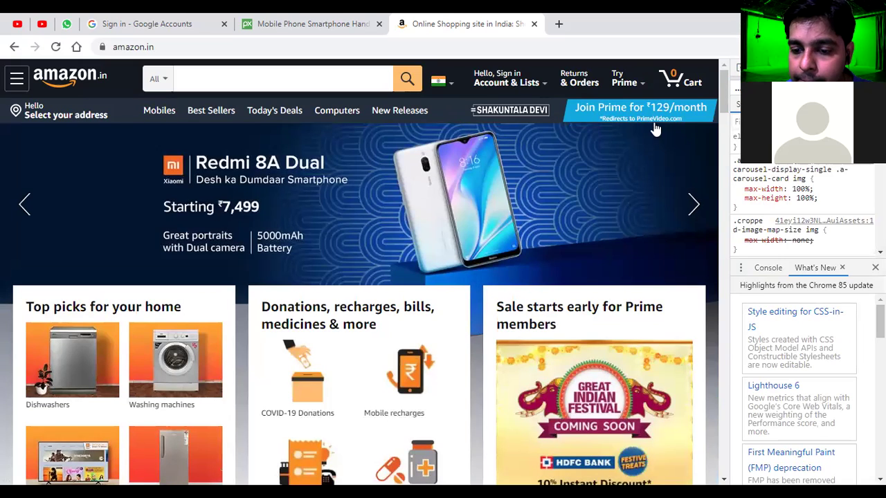
pyautogui.click(647, 154)
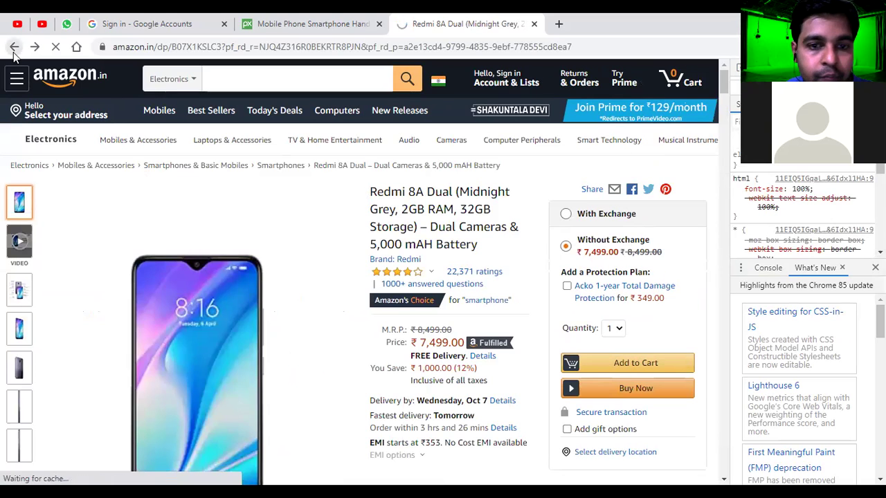
pyautogui.click(14, 46)
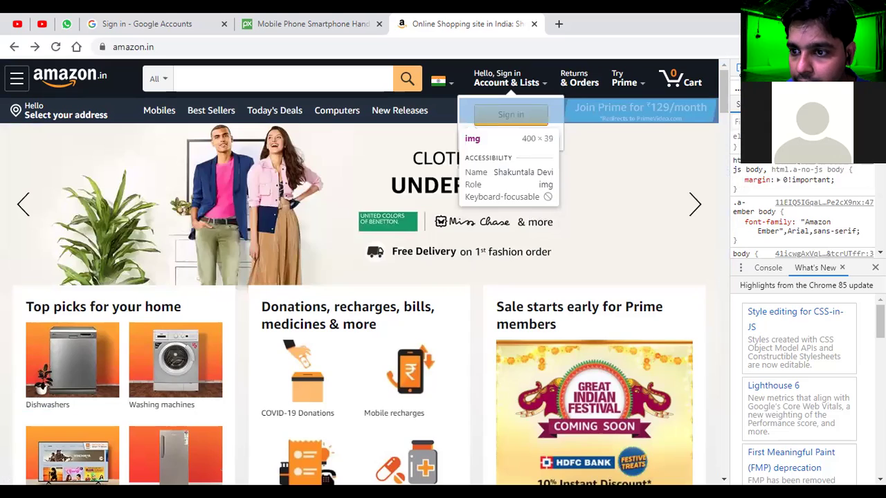
pyautogui.click(738, 68)
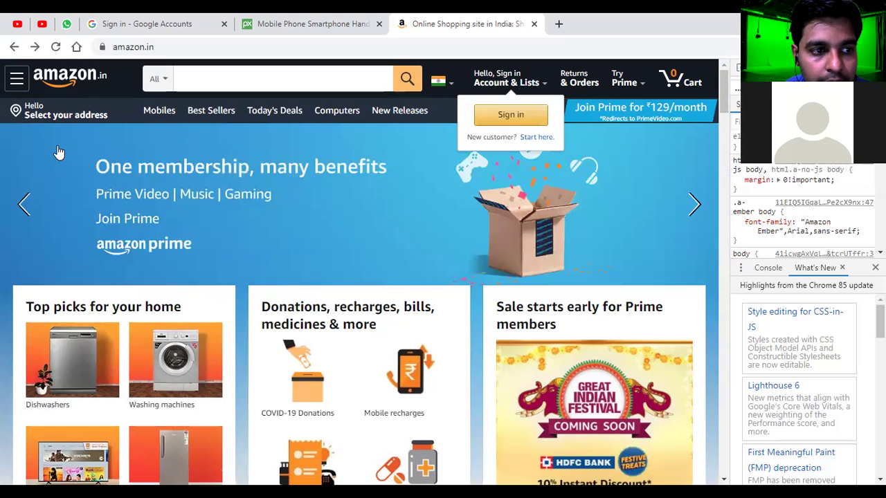
pyautogui.click(58, 152)
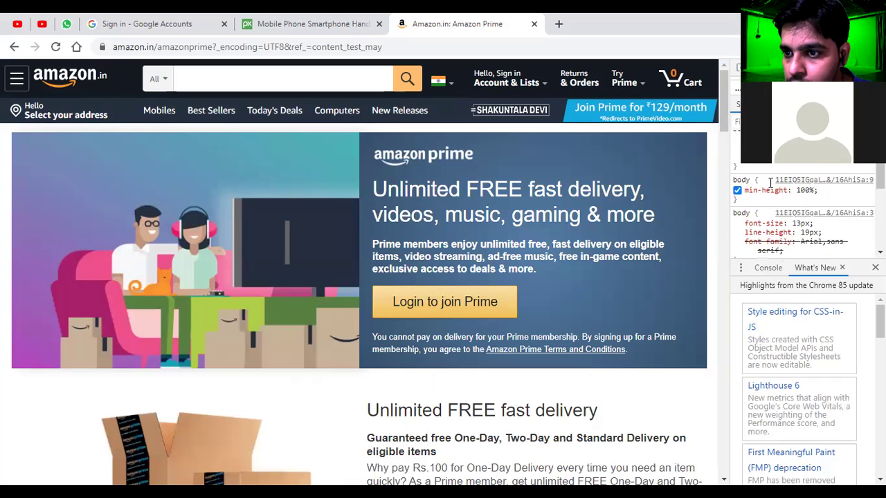
# Step: Try to inspect the illustrated banner on the Amazon Prime page and close the developer tools
pyautogui.scroll(2, 770, 182)
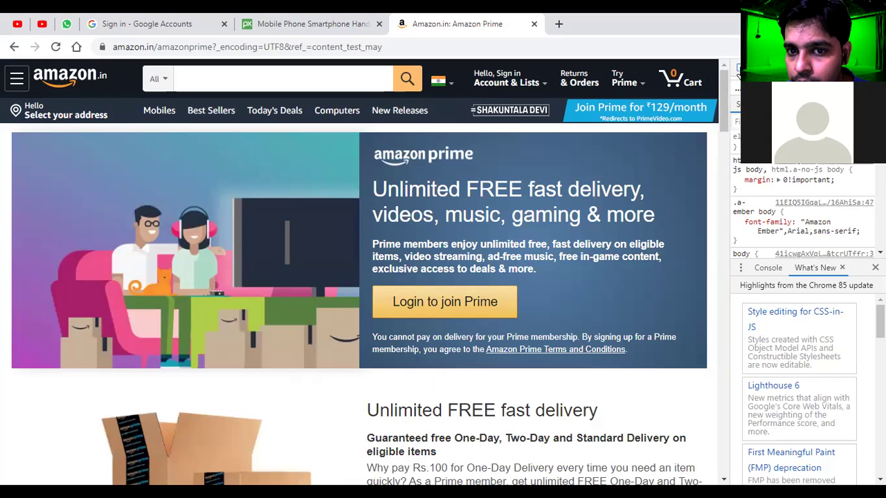
pyautogui.click(738, 67)
pyautogui.click(88, 169)
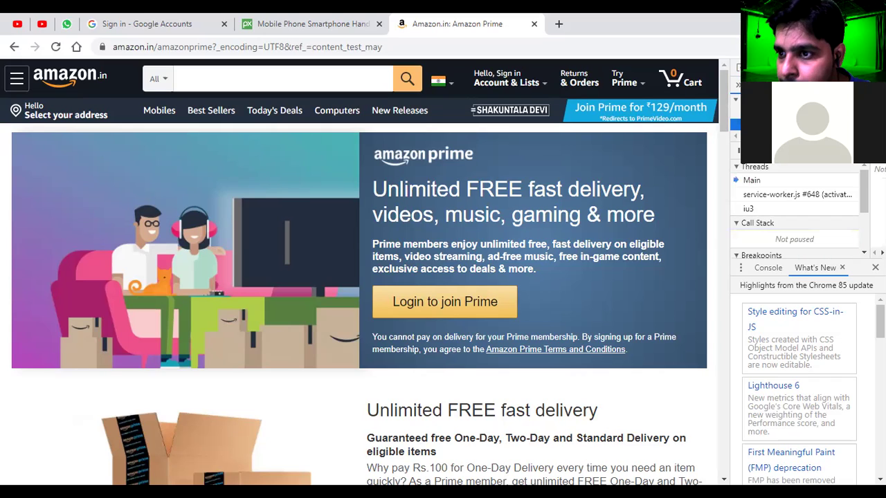
pyautogui.press('F12')
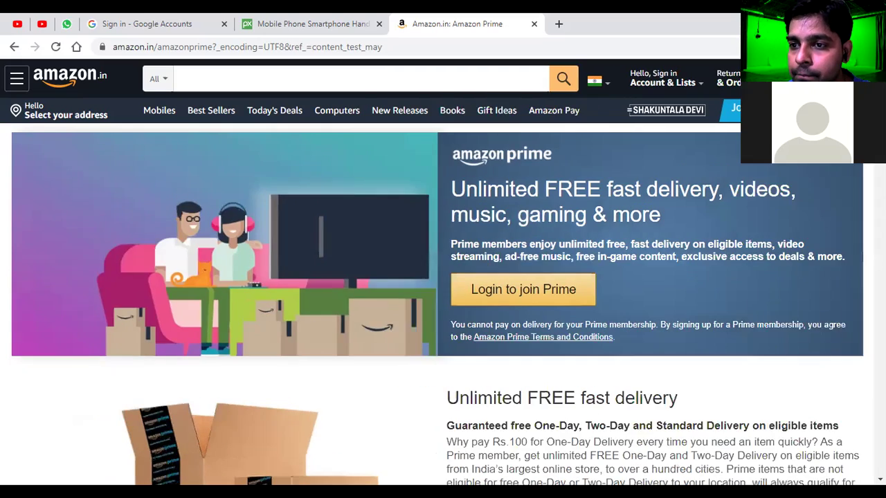
# Step: Look over the Amazon Prime page, open the Mobiles category page and examine its main banner
pyautogui.scroll(-6, 309, 187)
pyautogui.scroll(6, 311, 184)
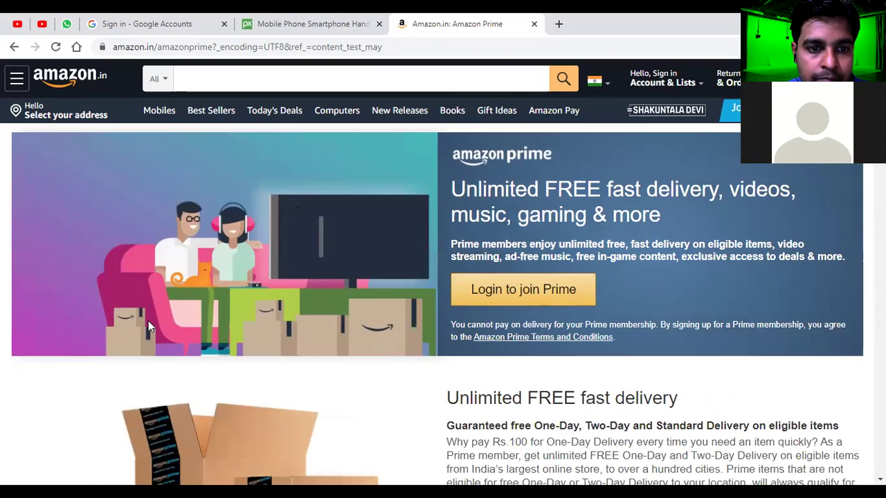
pyautogui.click(153, 111)
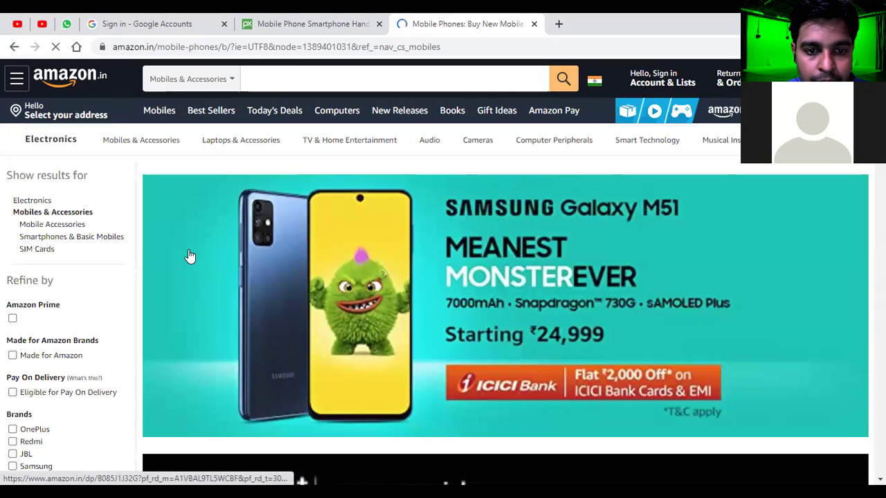
pyautogui.scroll(-2, 263, 221)
pyautogui.scroll(2, 195, 200)
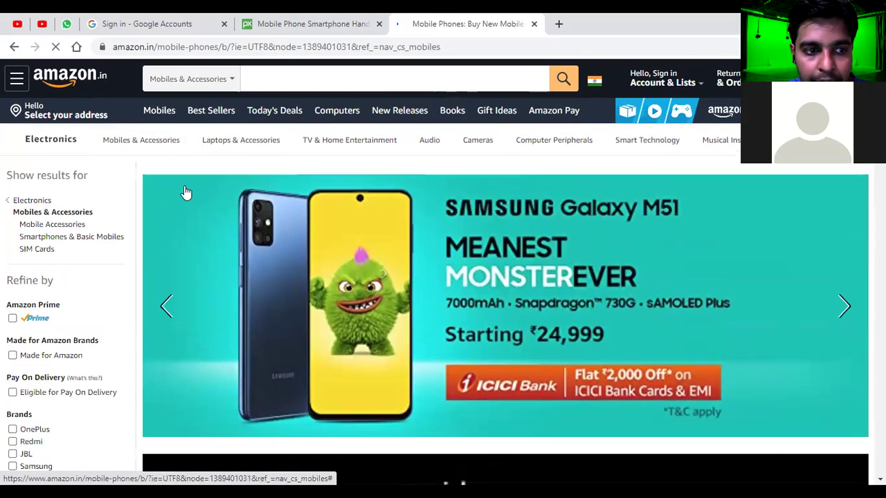
# Step: Inspect the elements of the main banner carousel on the Mobiles page with the developer tools
pyautogui.rightClick(185, 192)
pyautogui.click(214, 290)
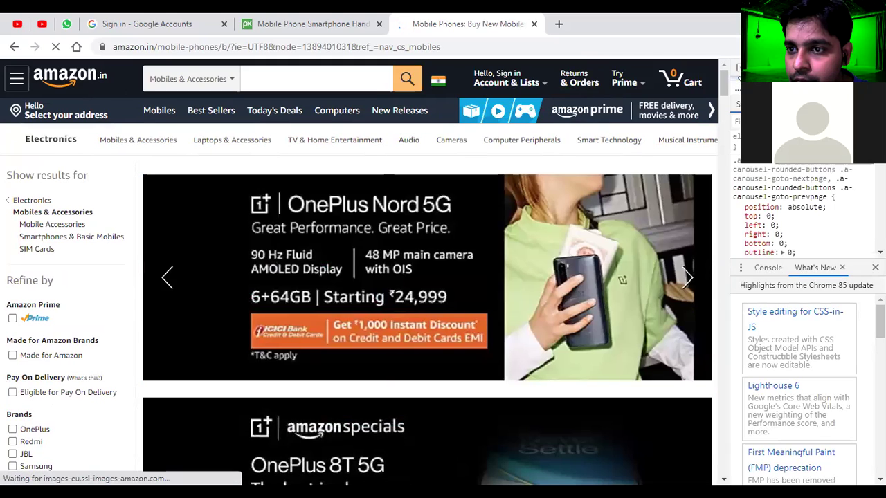
pyautogui.click(737, 68)
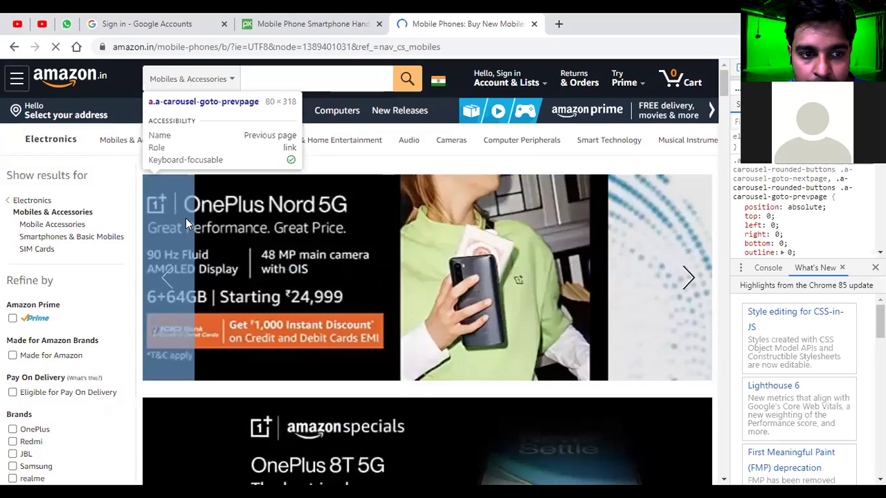
pyautogui.click(207, 212)
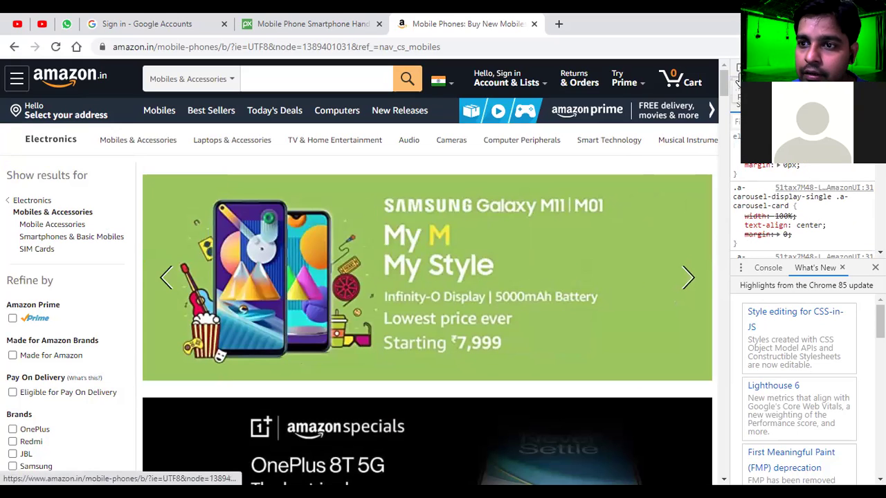
pyautogui.hotkey('ctrl', 'shift', 'c')
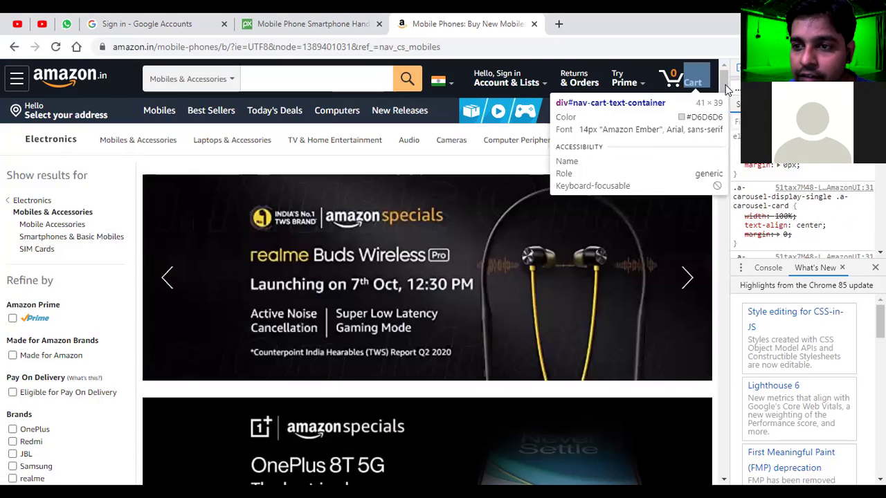
pyautogui.click(224, 199)
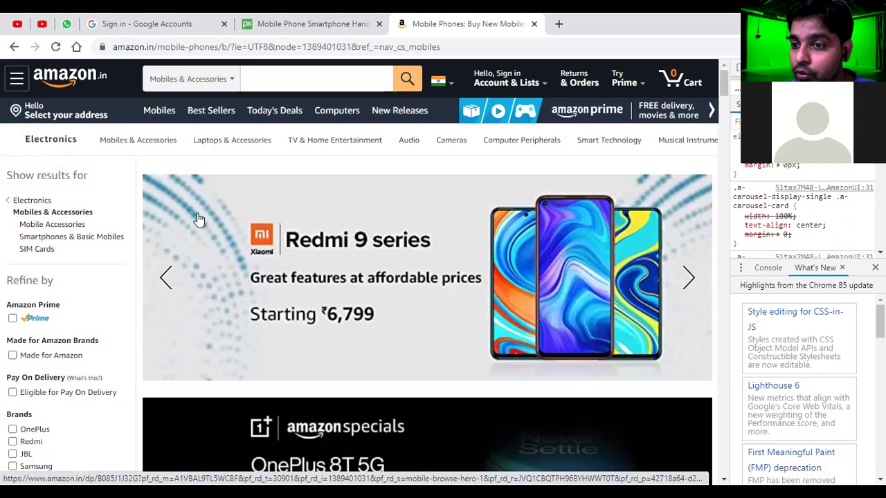
# Step: Open the Redmi 9 series banner's page and inspect its Redmi Note 9 banner image and the Amazon logo
pyautogui.click(197, 218)
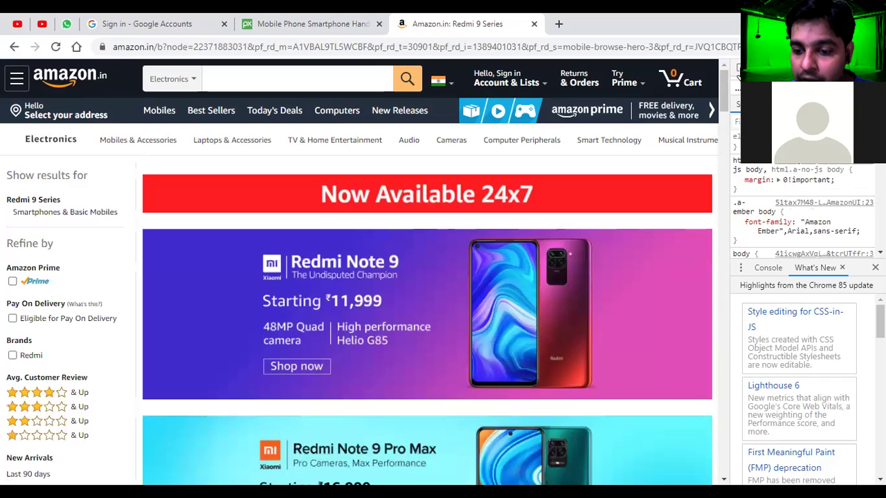
pyautogui.click(739, 69)
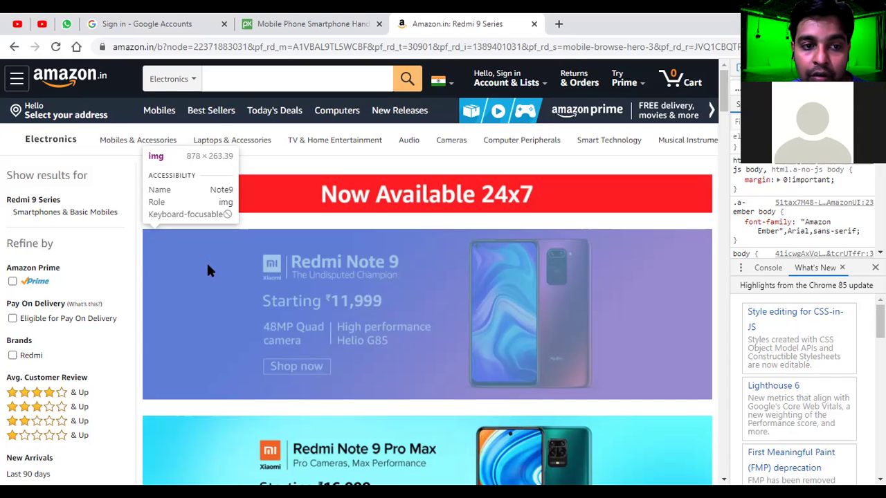
pyautogui.click(61, 74)
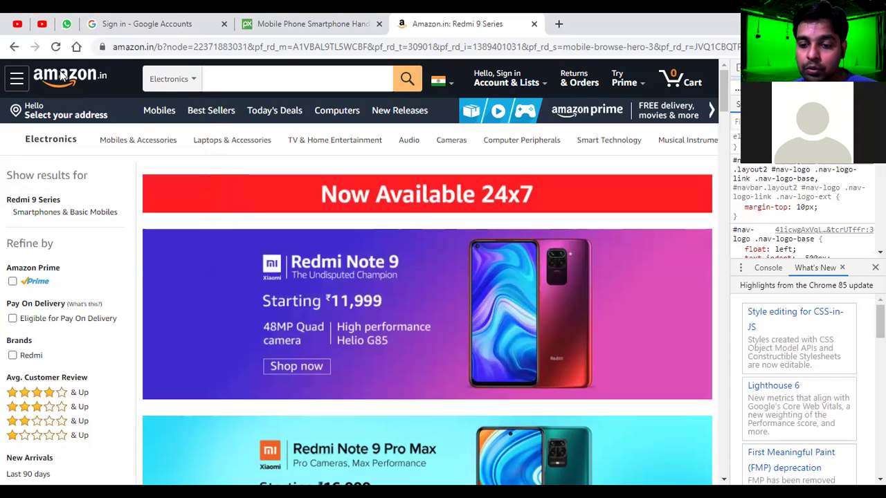
# Step: Open the Amazon home page and try to inspect its main banner, returning from the Amazon Prime page
pyautogui.click(69, 84)
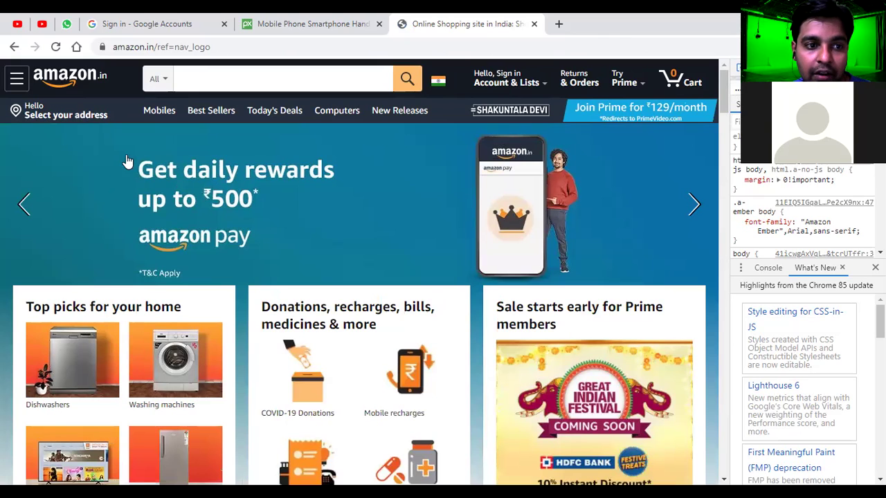
pyautogui.hotkey('ctrl', 'shift', 'c')
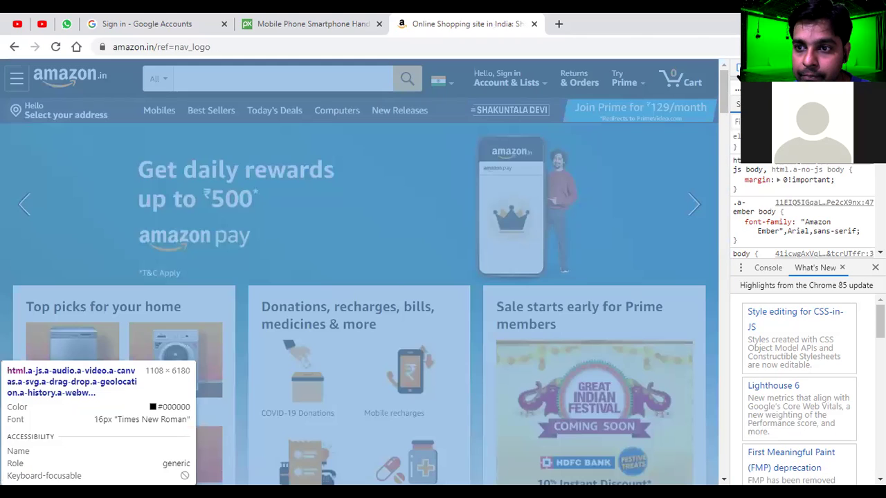
pyautogui.click(739, 70)
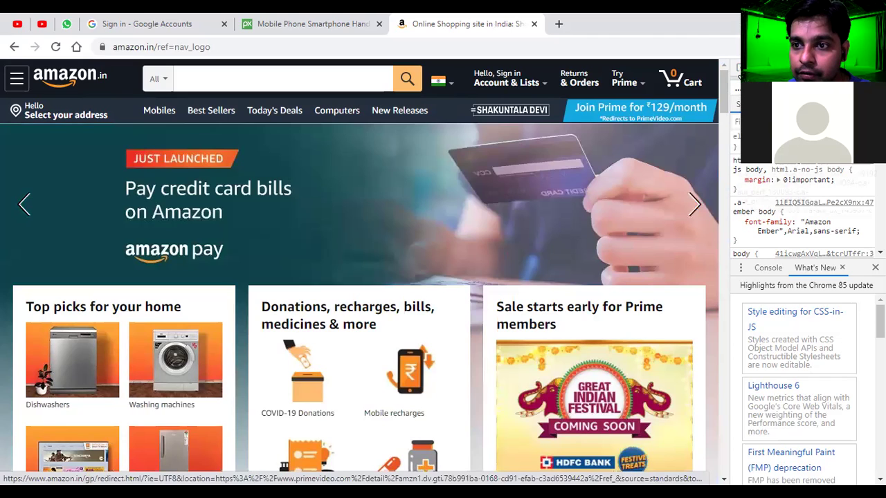
pyautogui.hotkey('ctrl', 'shift', 'c')
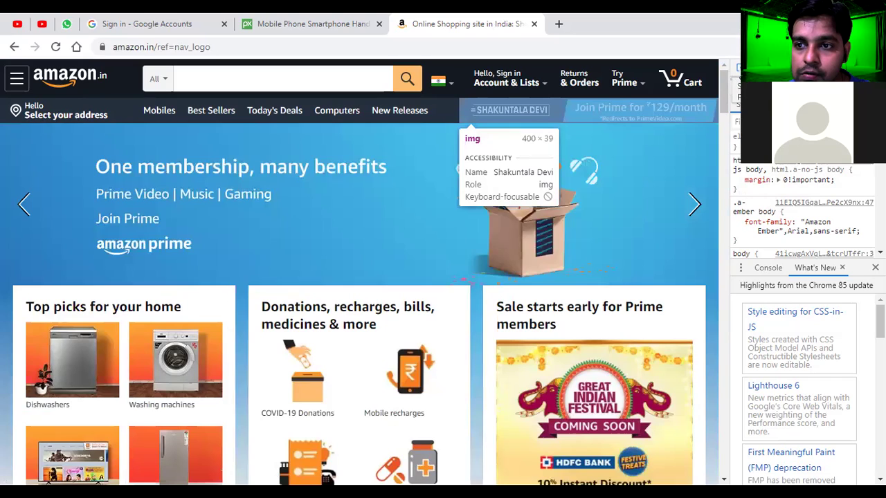
pyautogui.hotkey('ctrl', 'shift', 'c')
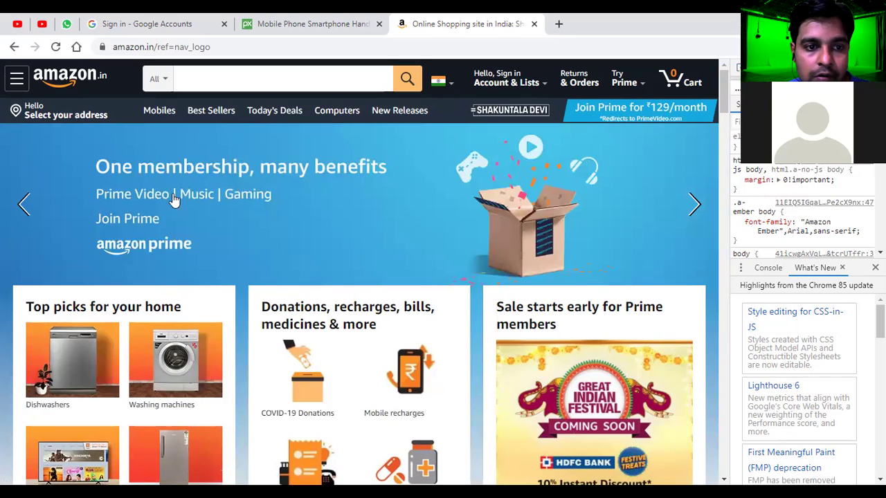
pyautogui.click(146, 192)
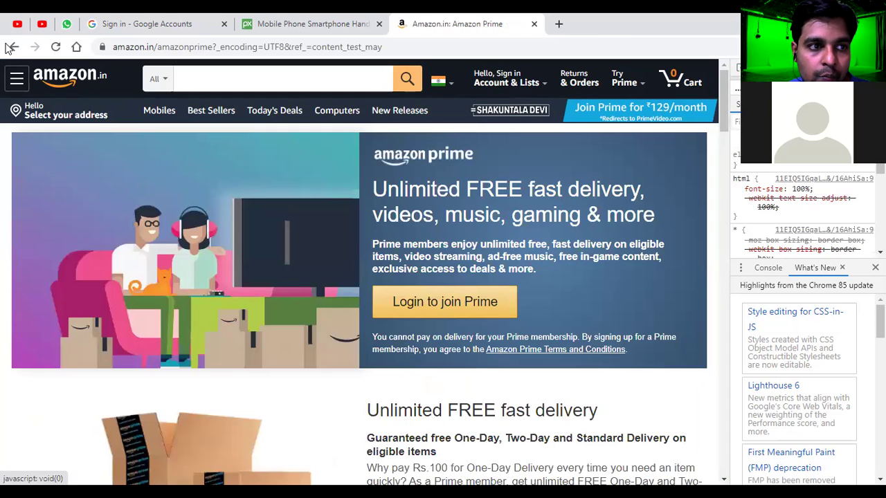
pyautogui.click(14, 46)
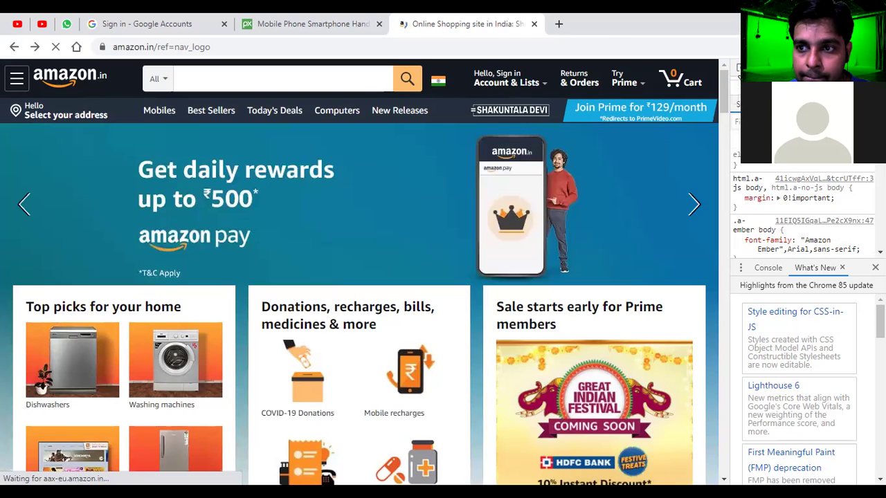
# Step: Examine the home page body's style rules and box model in the developer tools
pyautogui.click(736, 69)
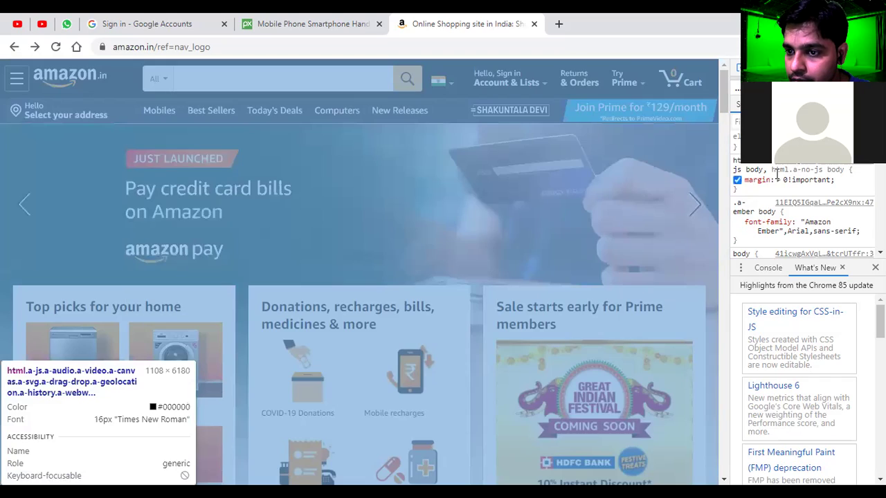
pyautogui.scroll(-2, 776, 179)
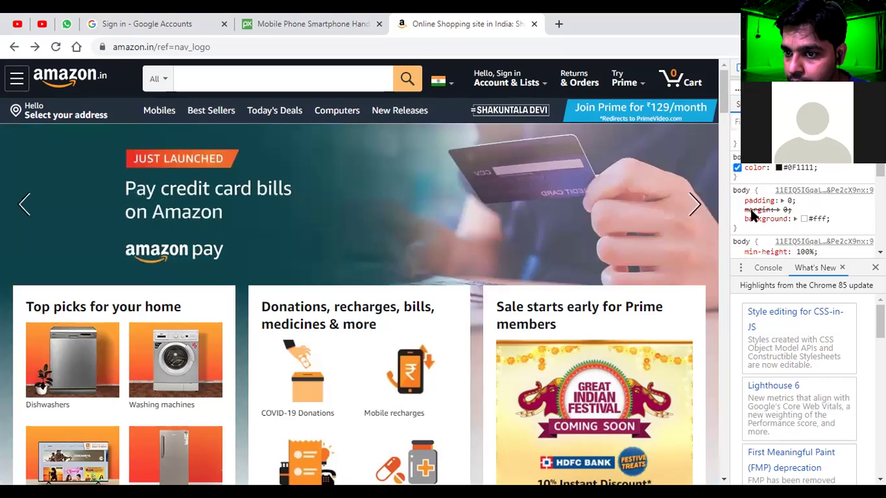
pyautogui.scroll(-3, 752, 213)
pyautogui.scroll(-3, 751, 214)
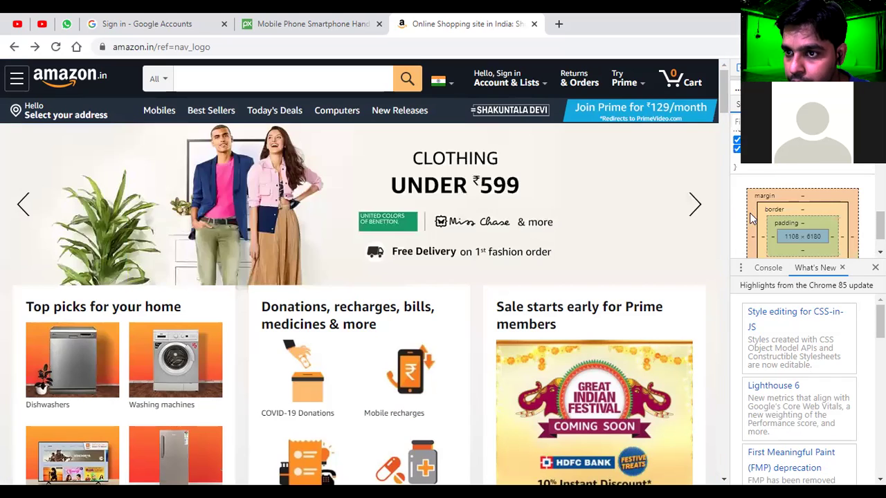
pyautogui.scroll(3, 753, 219)
pyautogui.scroll(3, 751, 213)
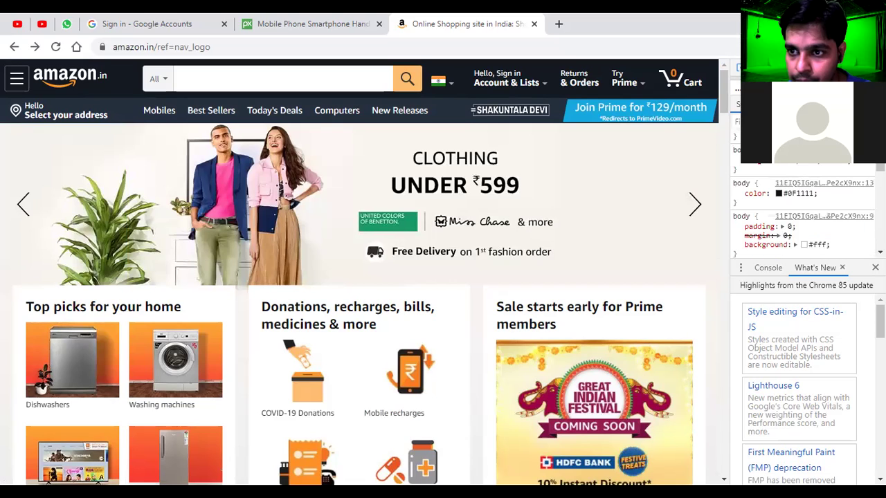
pyautogui.scroll(-5, 751, 214)
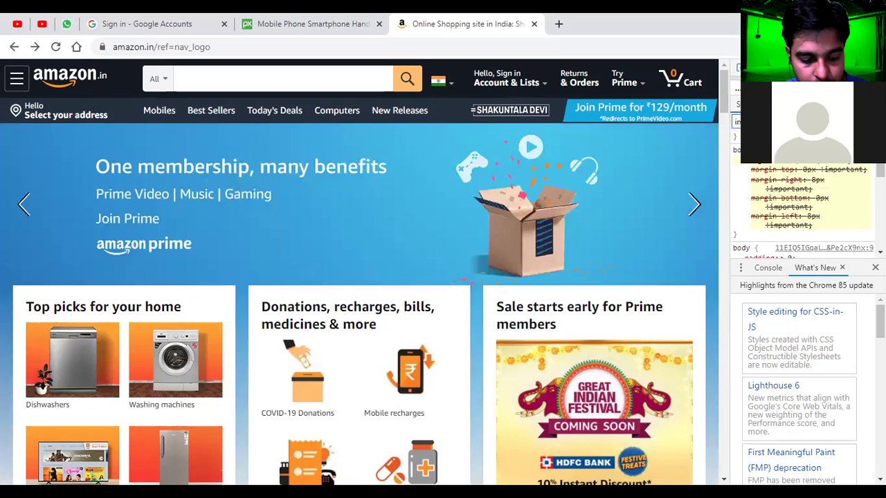
pyautogui.scroll(1, 775, 170)
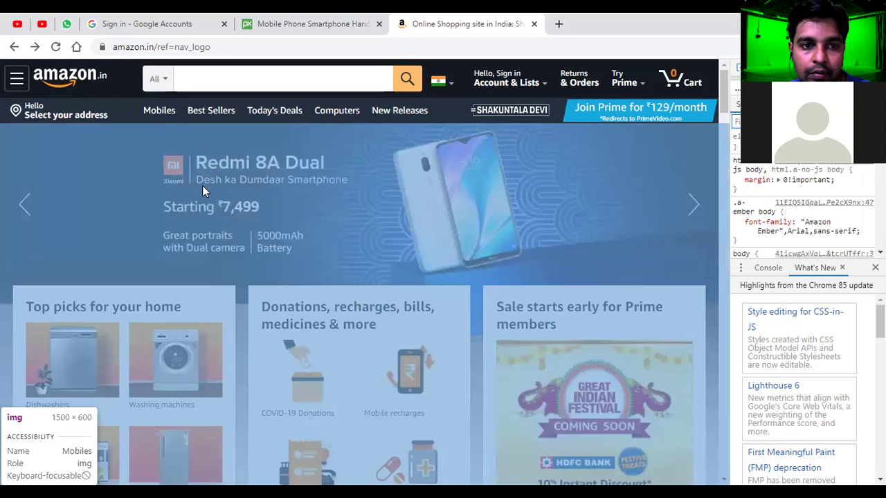
# Step: Inspect the Mobiles image under Shop by Category and the Amazon logo with the element picker
pyautogui.scroll(-6, 203, 186)
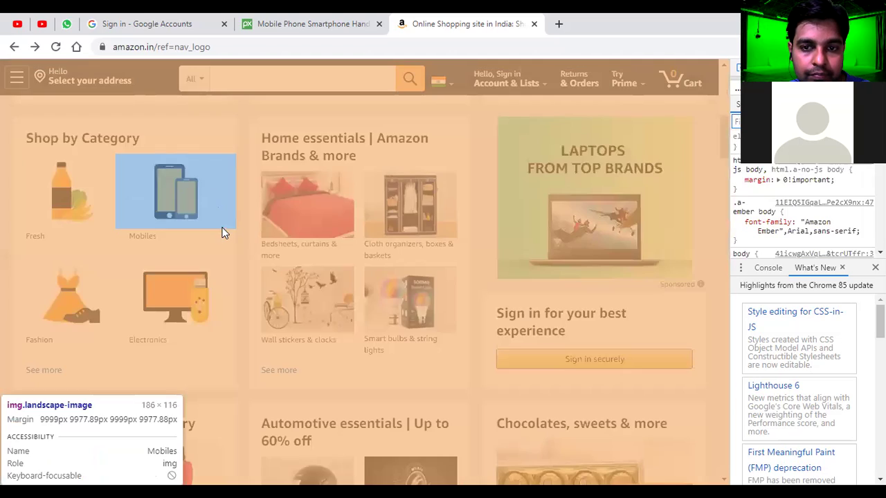
pyautogui.scroll(4, 223, 232)
pyautogui.scroll(3, 225, 233)
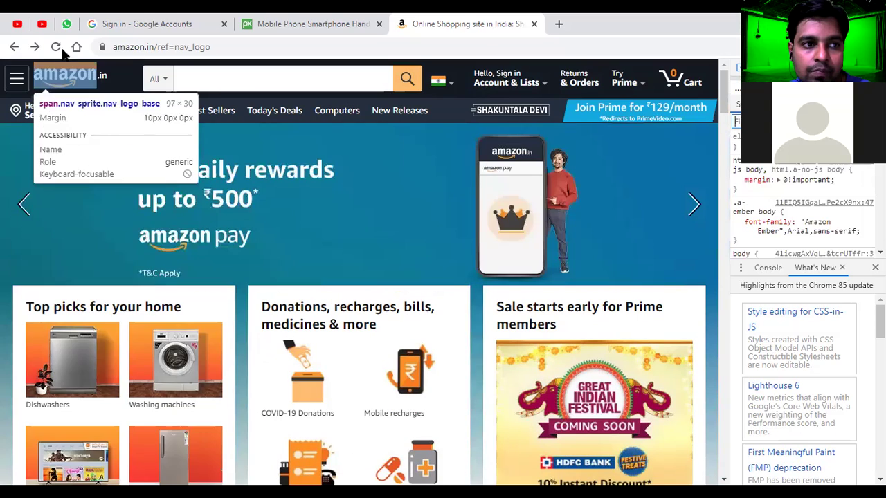
# Step: Reload the Amazon home page and select the main carousel's banner image for inspection
pyautogui.click(56, 48)
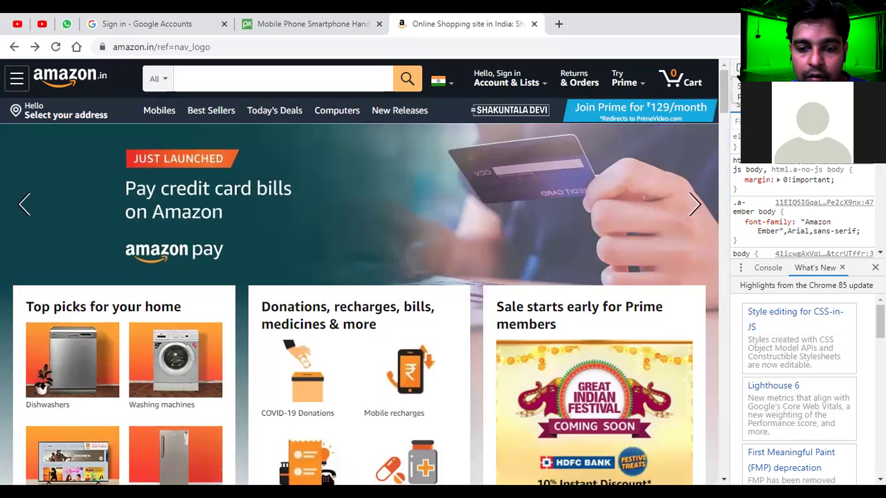
pyautogui.hotkey('ctrl', 'shift', 'c')
pyautogui.click(183, 164)
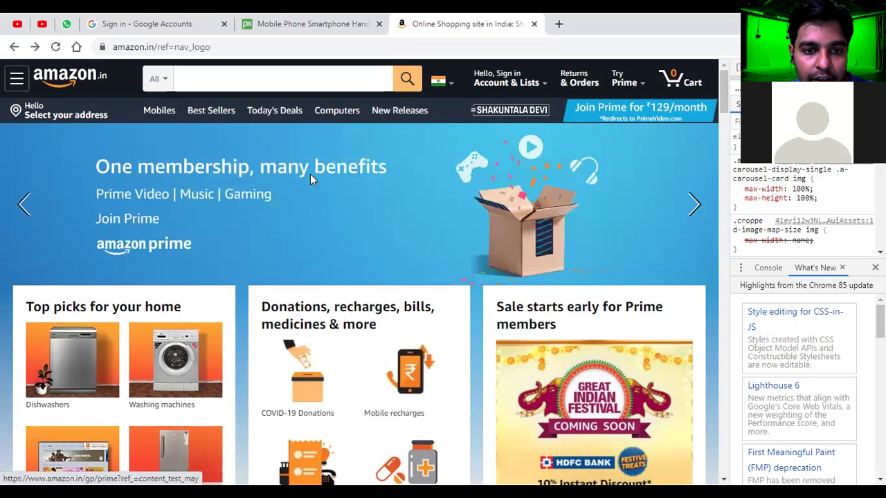
# Step: Save the "One membership, many benefits" banner to the Desktop as the JPEG gaming_1500x600._CB431281464_.jpg
pyautogui.rightClick(311, 177)
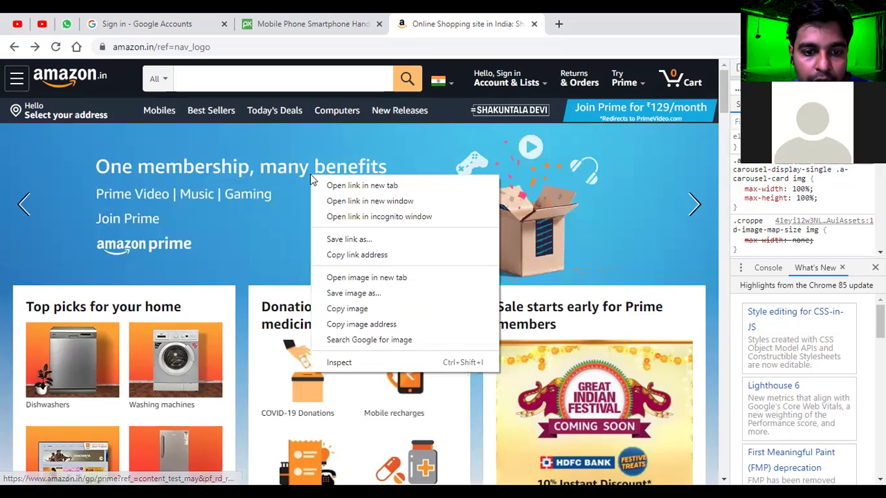
pyautogui.click(350, 294)
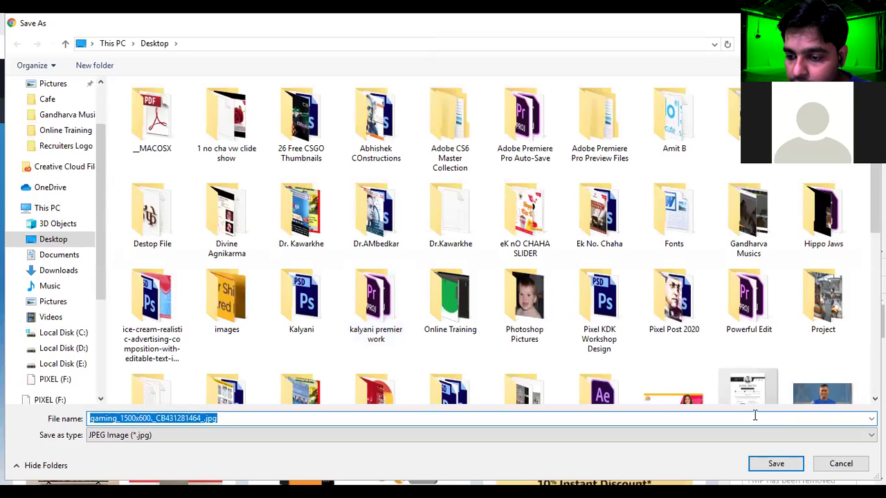
pyautogui.click(784, 465)
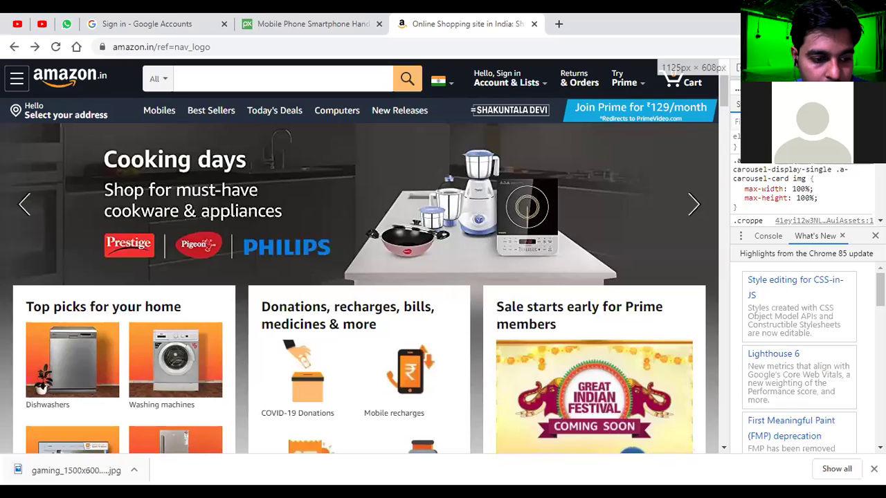
# Step: View the downloaded Prime banner image in the Photos app and close it again
pyautogui.rightClick(95, 471)
pyautogui.click(135, 441)
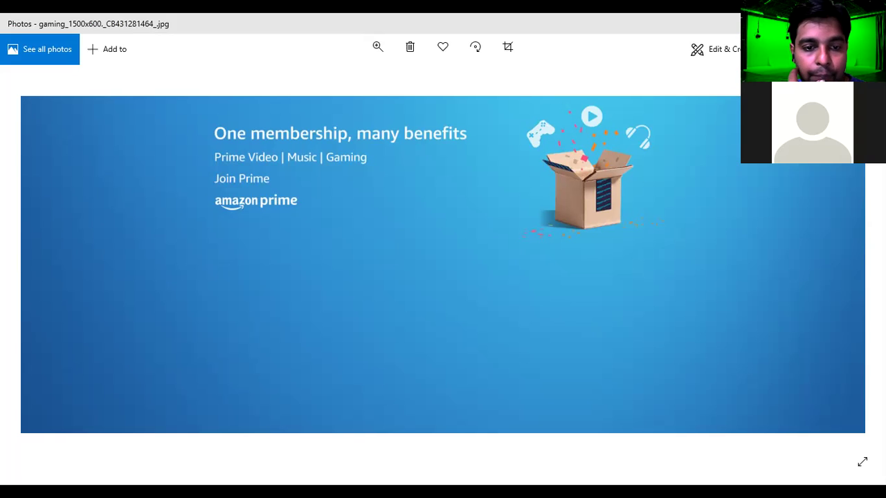
pyautogui.click(870, 23)
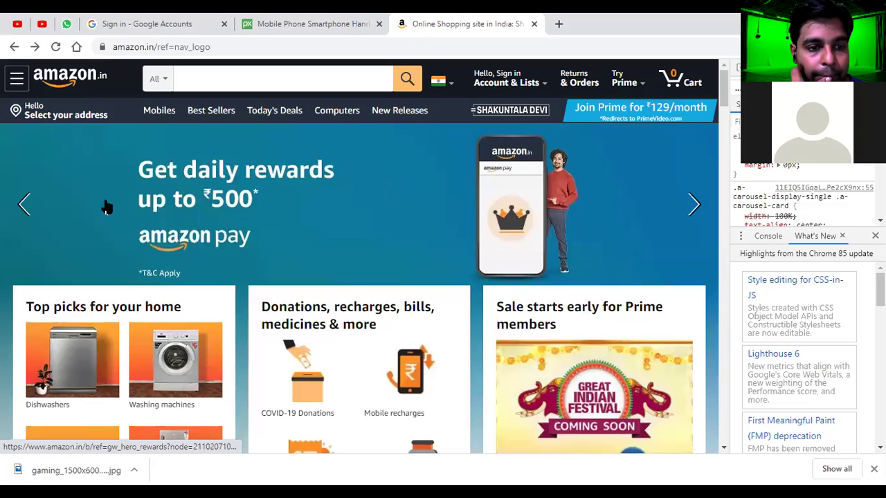
# Step: Browse through the home page's carousel banners and return to the "One membership, many benefits" banner
pyautogui.click(24, 205)
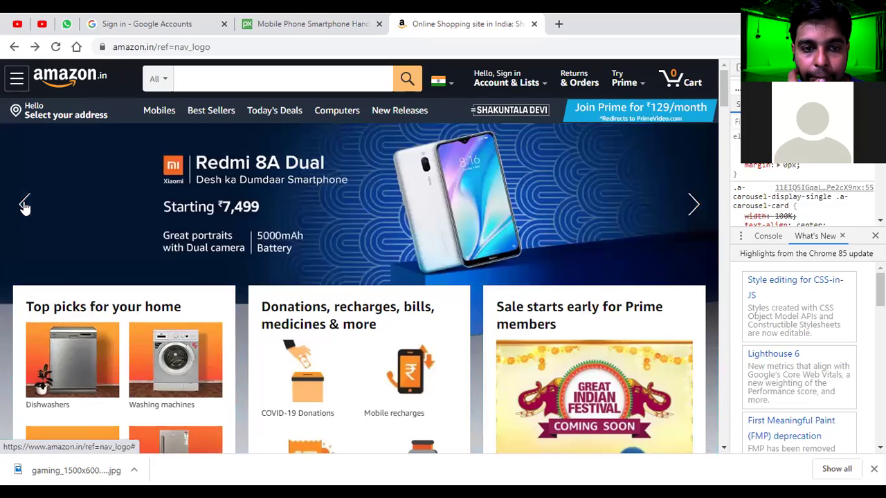
pyautogui.click(24, 206)
pyautogui.click(24, 206)
pyautogui.click(24, 206)
pyautogui.click(24, 205)
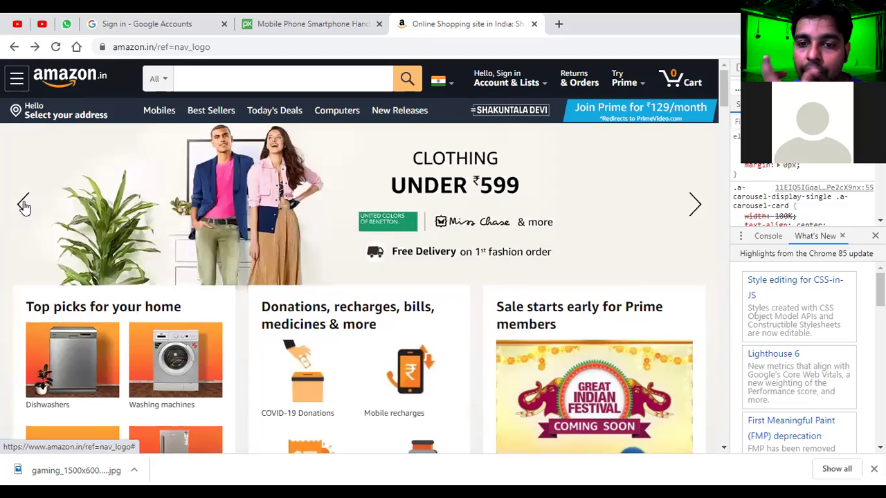
pyautogui.click(700, 211)
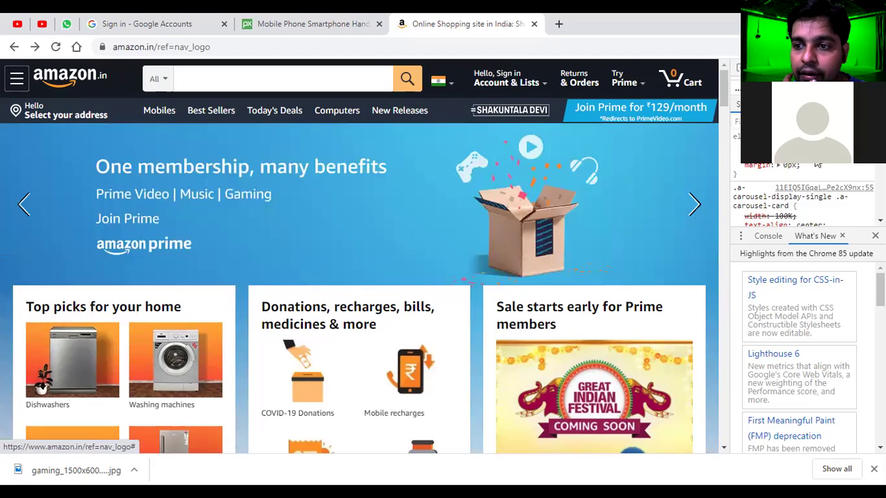
# Step: Close the developer tools and examine the home page's full-width banner and category cards
pyautogui.press('F12')
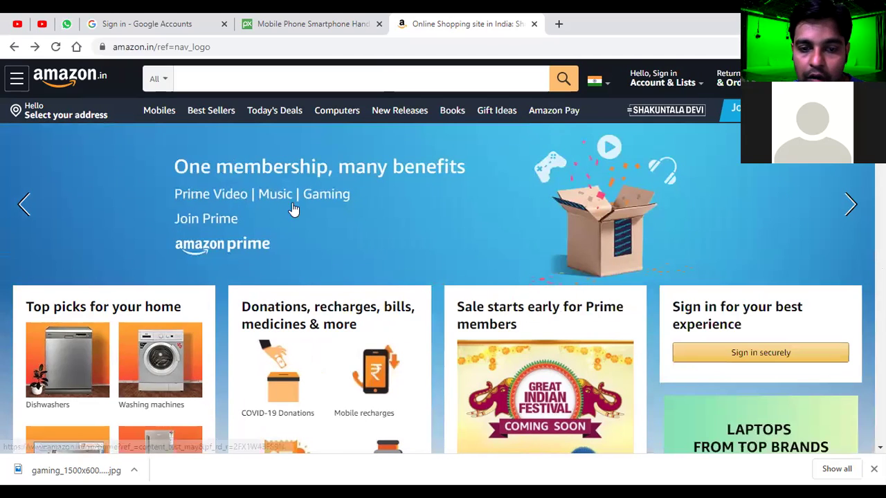
pyautogui.scroll(-6, 679, 197)
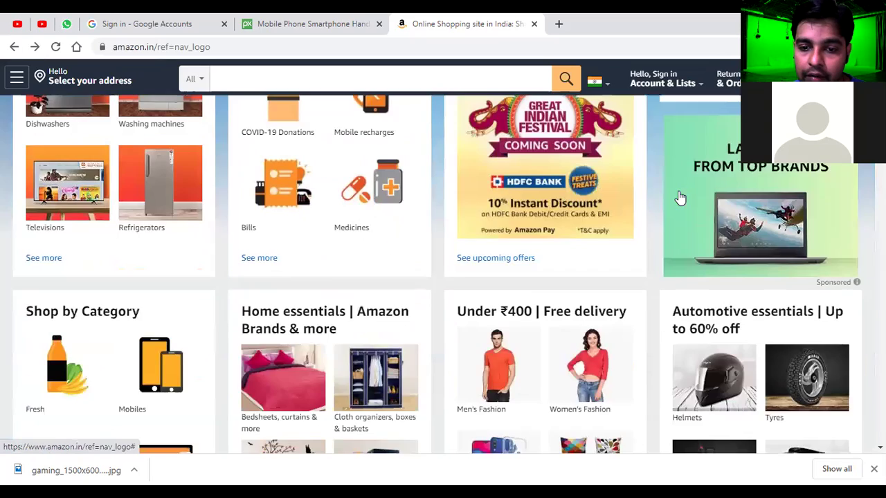
pyautogui.scroll(6, 668, 223)
pyautogui.scroll(1, 585, 230)
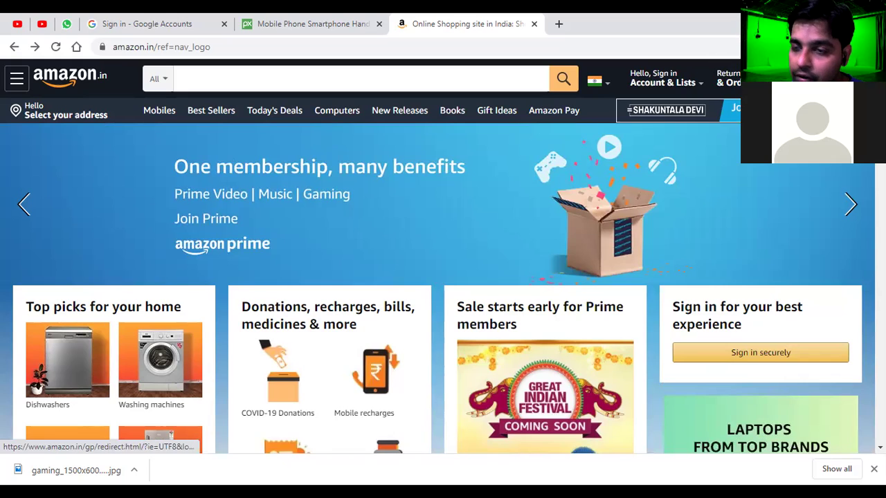
pyautogui.moveTo(704, 95)
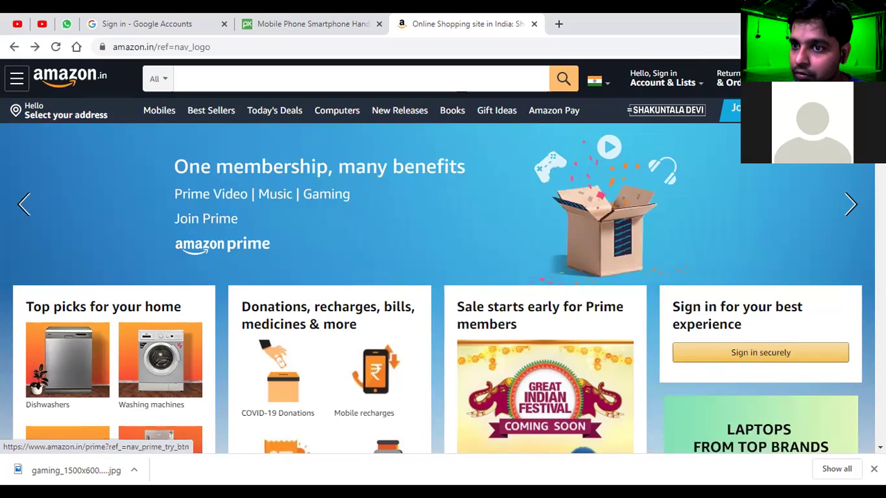
pyautogui.scroll(-10, 392, 146)
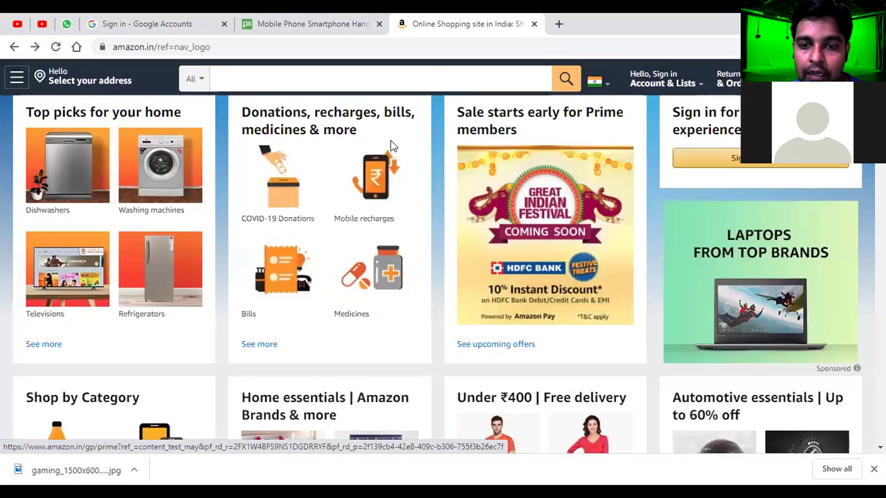
pyautogui.scroll(10, 391, 146)
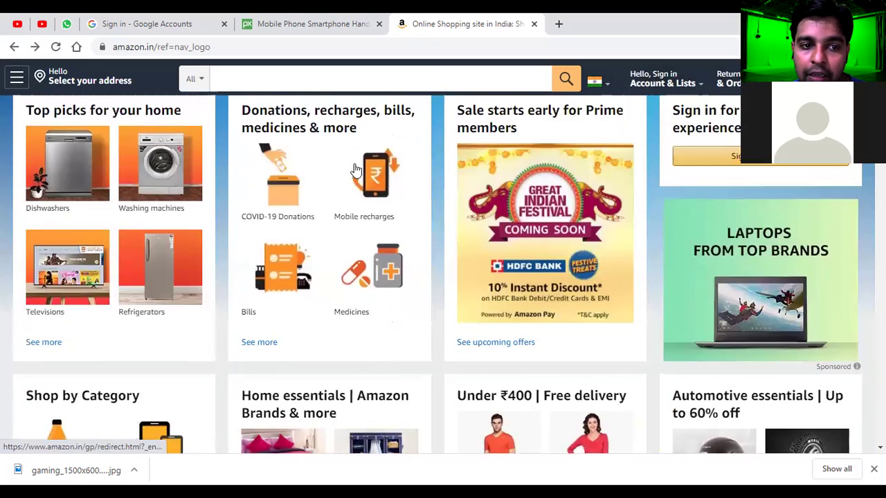
pyautogui.scroll(-8, 817, 166)
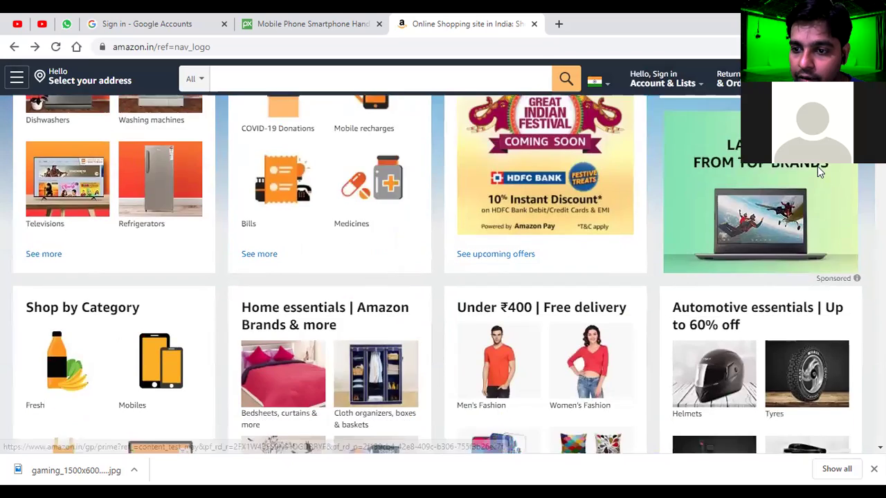
# Step: Find the "Related to items you've viewed" row and open the Redmi 8A Dual product page
pyautogui.scroll(-7, 817, 166)
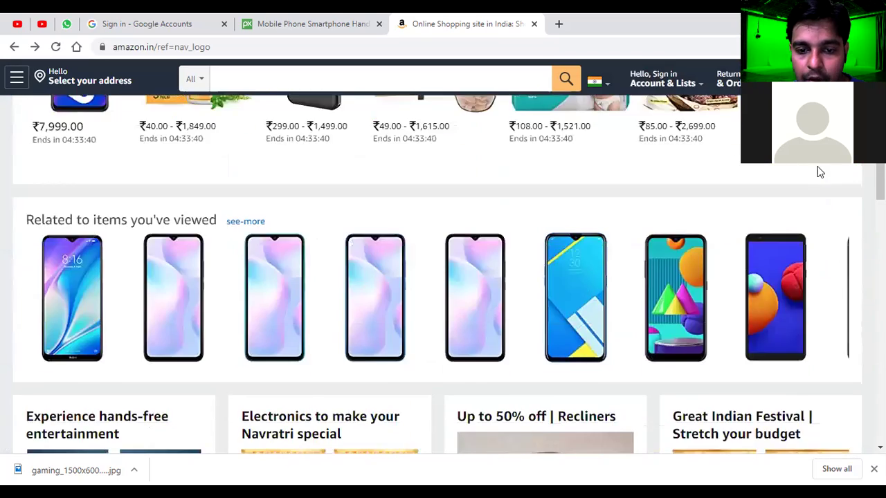
pyautogui.scroll(2, 392, 230)
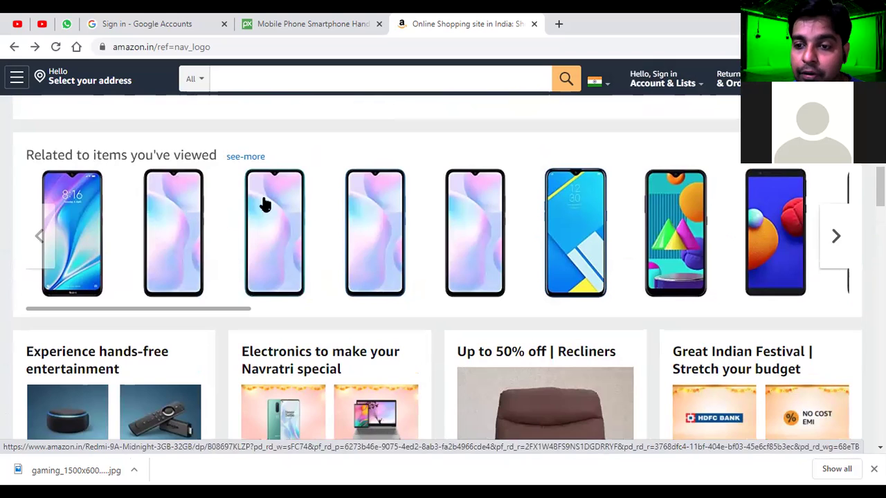
pyautogui.click(85, 219)
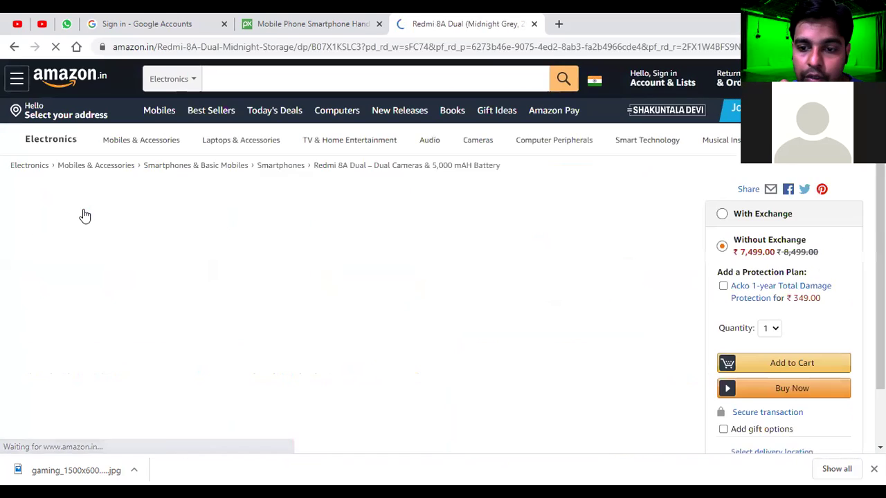
# Step: Examine the Redmi 8A Dual product page's zoomable main image, storage and colour options, specification bullets and offers section
pyautogui.moveTo(156, 261)
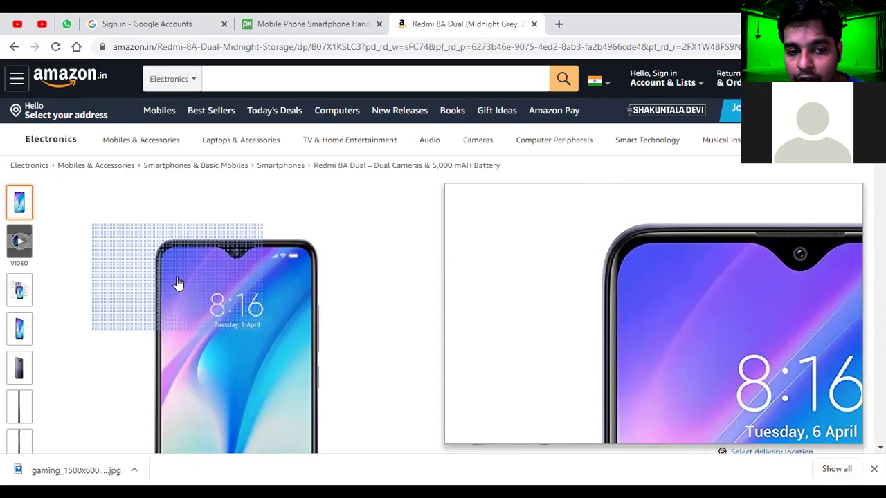
pyautogui.scroll(-2, 187, 273)
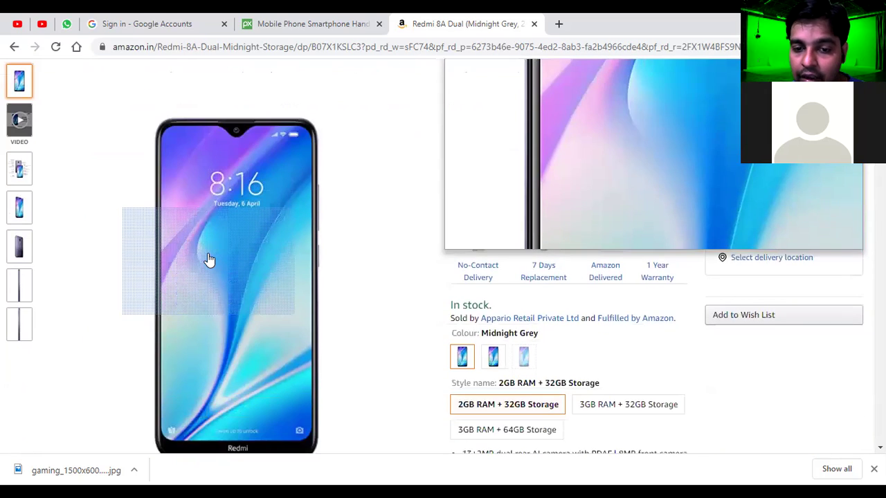
pyautogui.scroll(1, 200, 257)
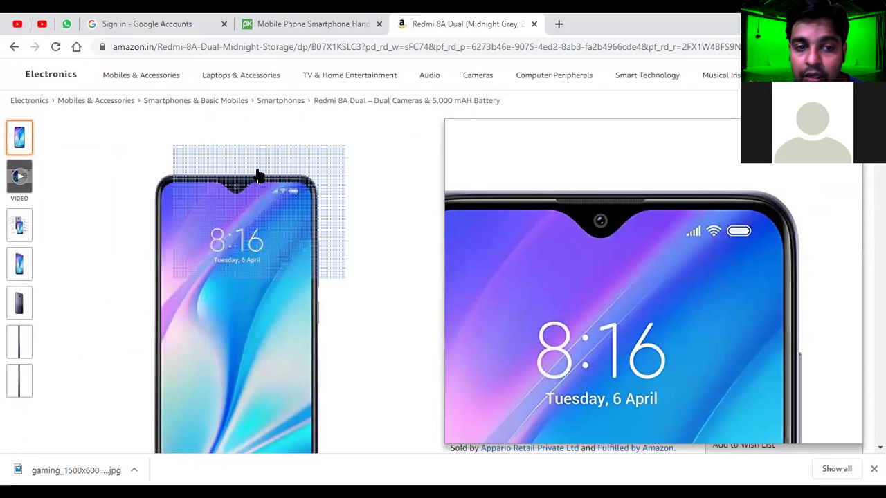
pyautogui.scroll(-1, 249, 181)
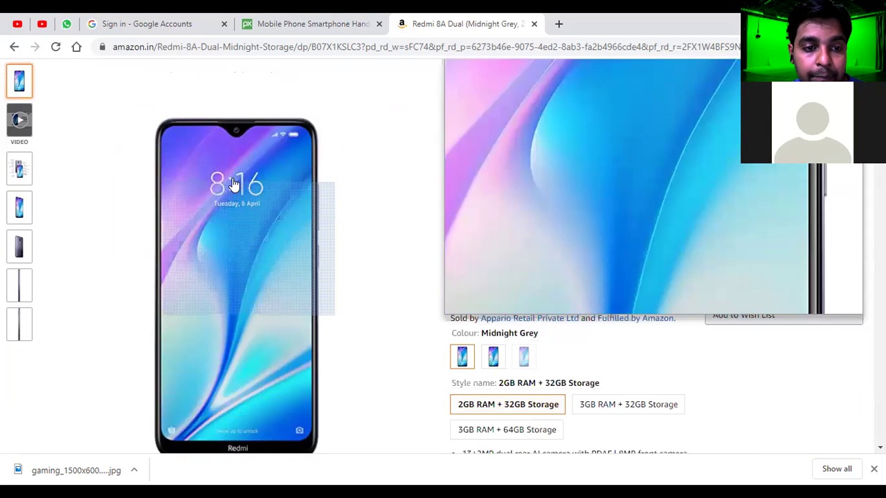
pyautogui.scroll(-3, 214, 149)
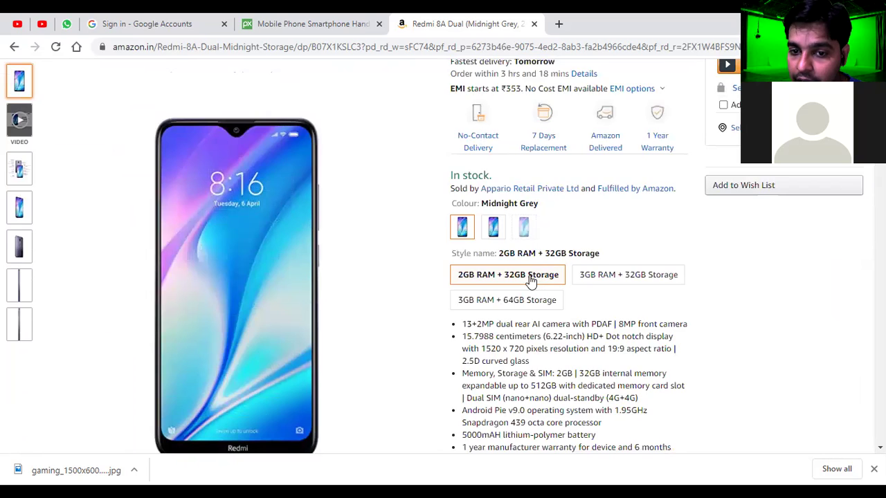
pyautogui.scroll(-1, 486, 216)
pyautogui.scroll(-3, 512, 235)
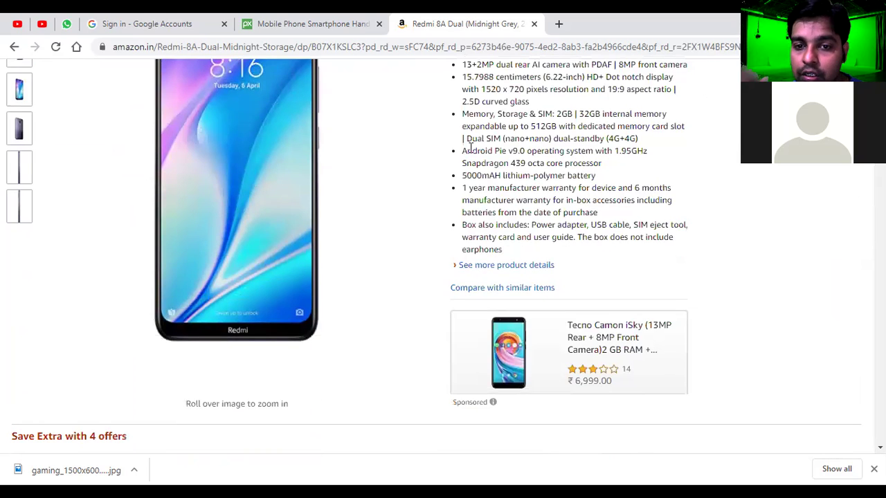
pyautogui.scroll(-2, 526, 246)
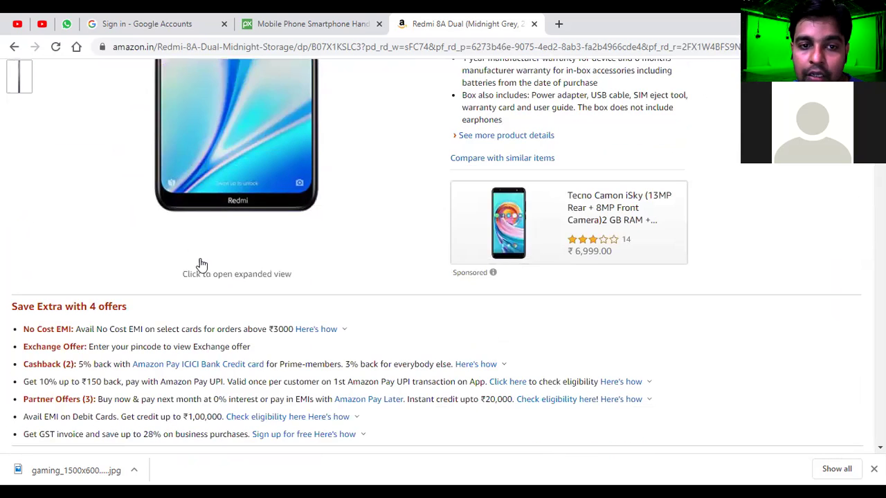
pyautogui.scroll(1, 204, 269)
pyautogui.scroll(-2, 204, 270)
pyautogui.scroll(3, 204, 270)
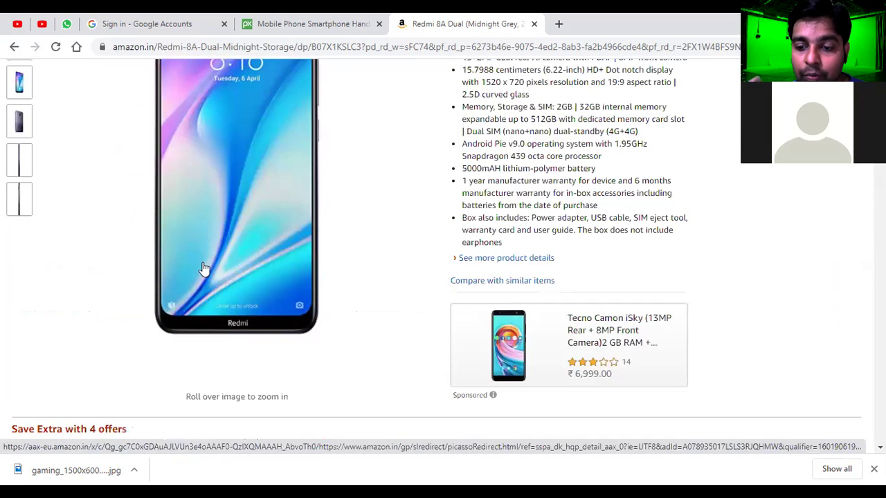
pyautogui.scroll(4, 204, 268)
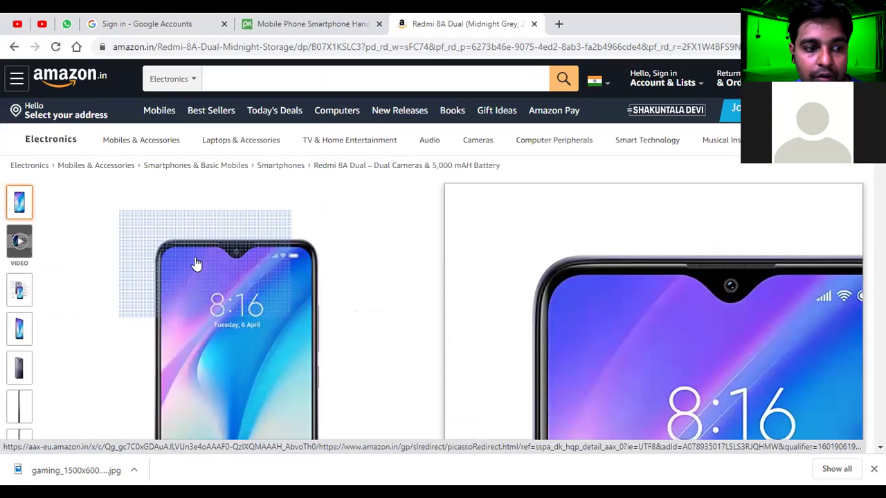
# Step: Show the product video in the gallery and examine the title, price, delivery and purchase layout beside it
pyautogui.moveTo(27, 269)
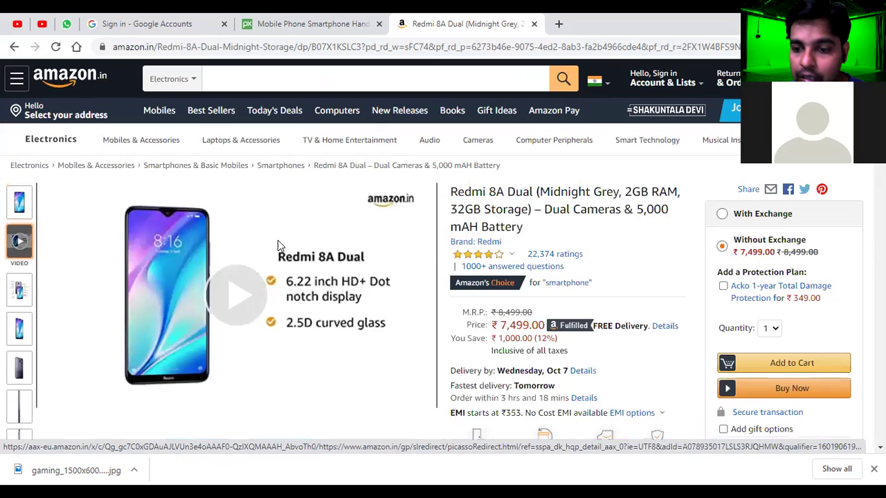
pyautogui.scroll(-1, 263, 234)
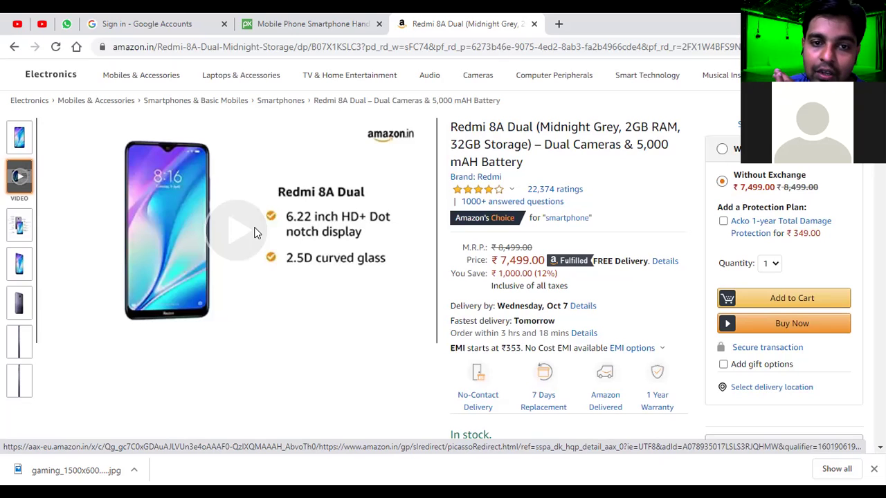
pyautogui.scroll(1, 255, 232)
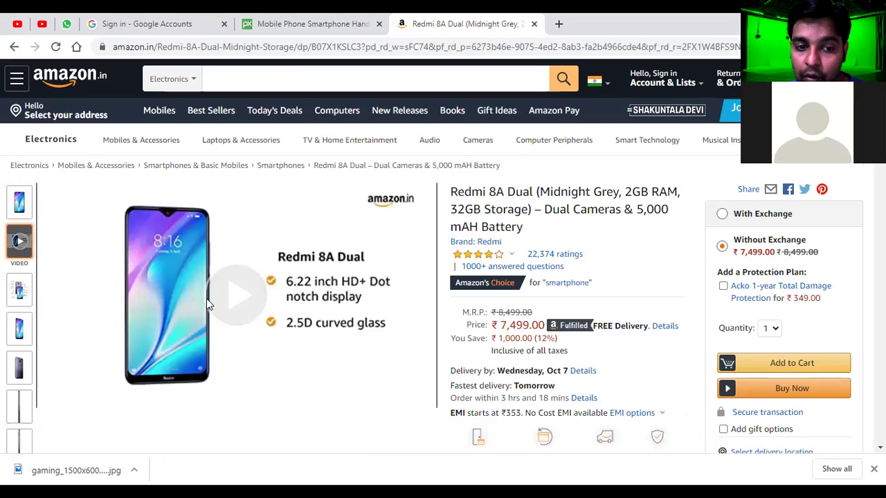
pyautogui.scroll(-2, 206, 298)
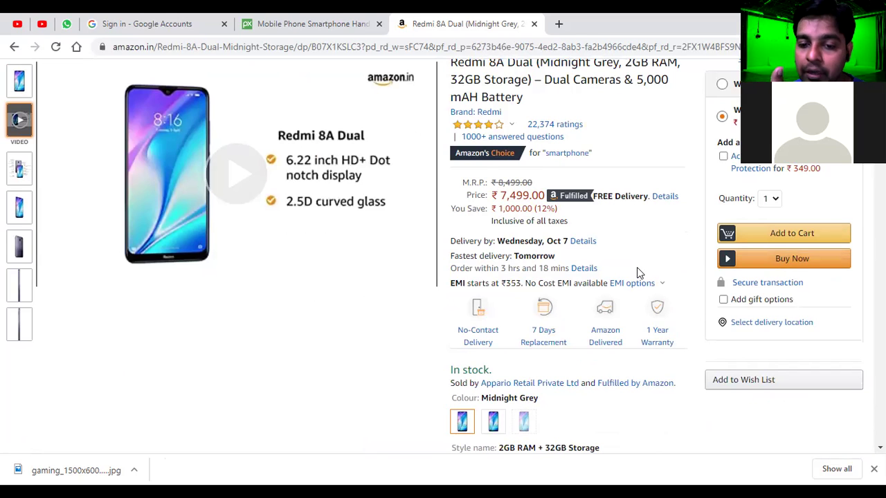
pyautogui.scroll(-1, 638, 272)
pyautogui.scroll(-3, 537, 260)
pyautogui.scroll(5, 537, 263)
pyautogui.scroll(2, 537, 261)
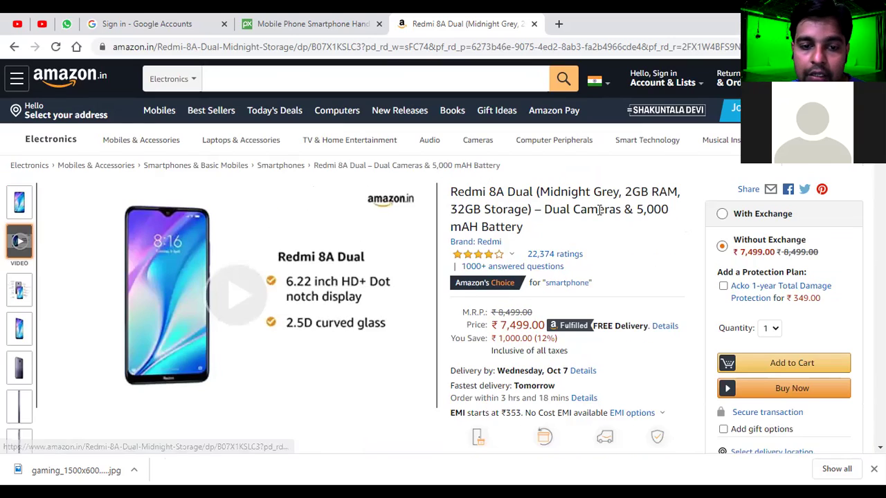
# Step: Look through the product description, comparison, related products and customer reviews sections down to the page footer
pyautogui.scroll(-5, 465, 255)
pyautogui.scroll(-10, 466, 258)
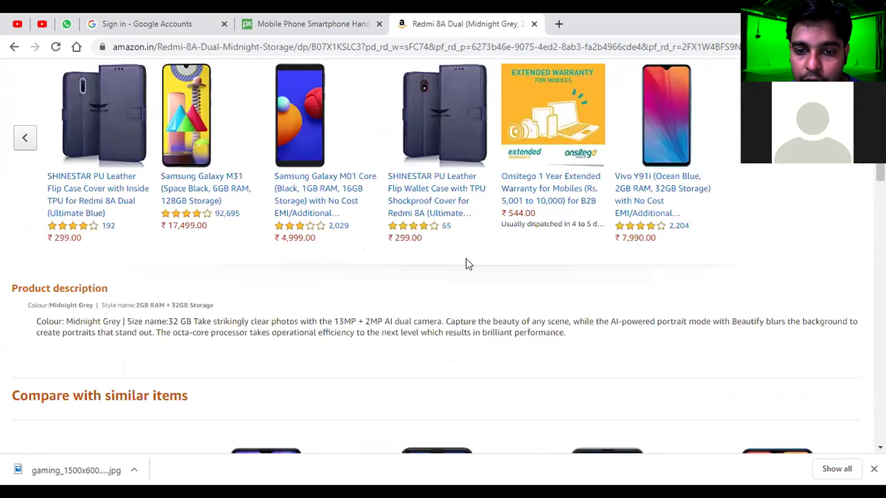
pyautogui.scroll(-10, 466, 263)
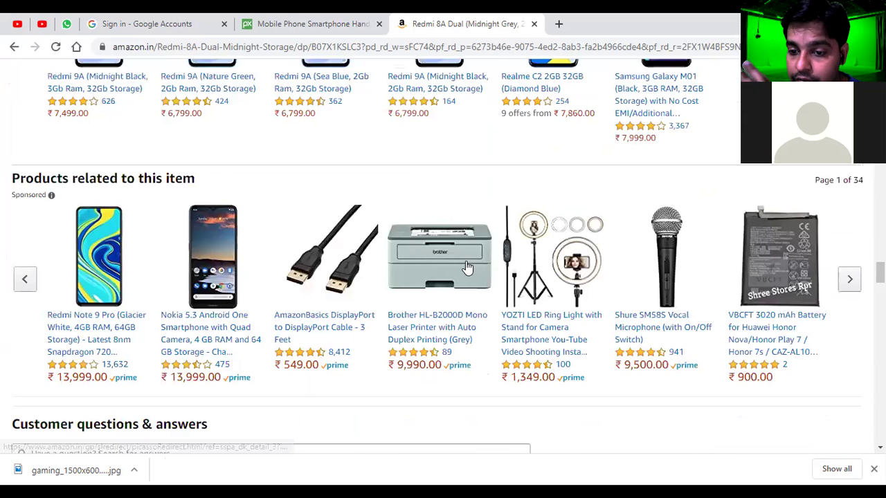
pyautogui.scroll(-5, 465, 262)
pyautogui.scroll(-15, 466, 267)
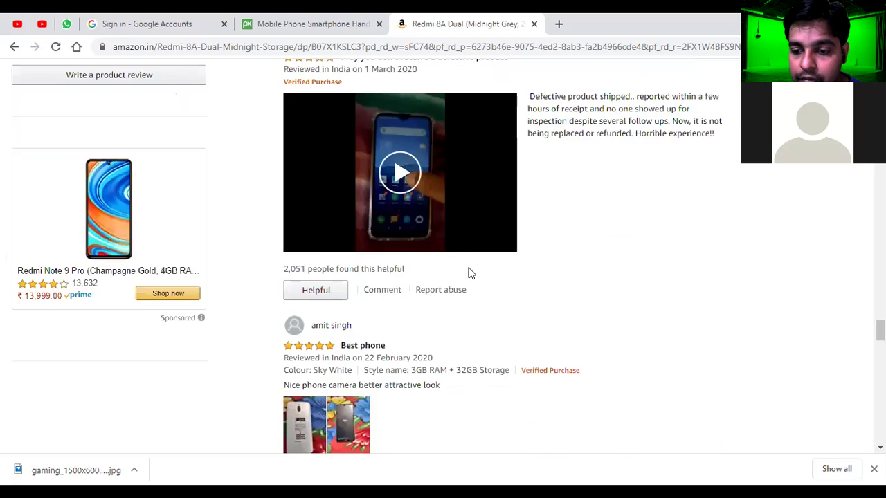
pyautogui.scroll(-20, 467, 267)
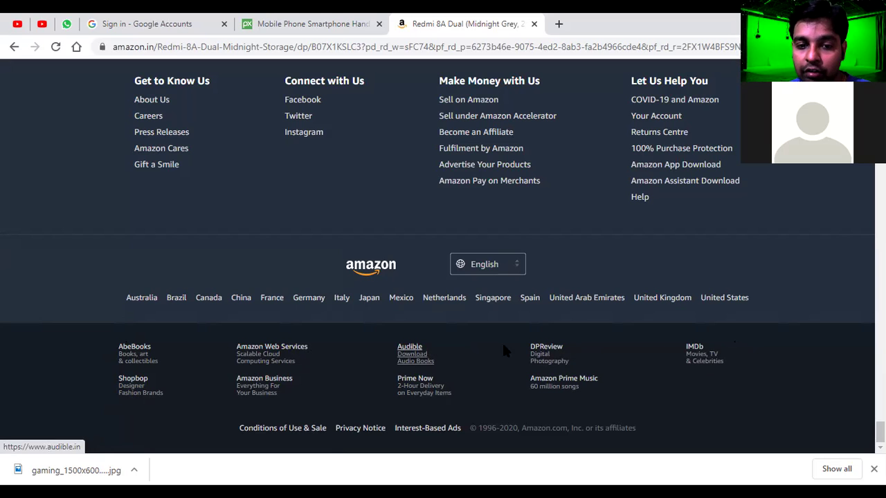
# Step: Examine the footer layout, from the sign-in prompt and "Back to top" bar to the link columns, country list and legal links
pyautogui.scroll(1, 518, 343)
pyautogui.scroll(3, 408, 311)
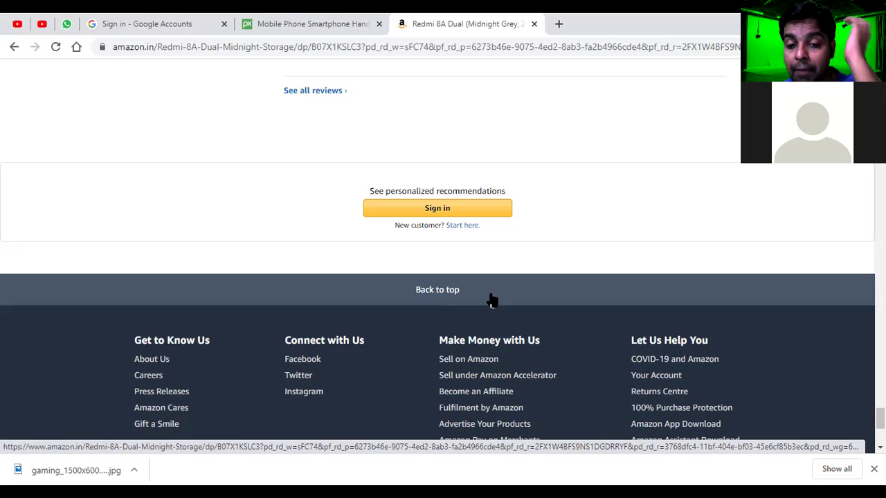
pyautogui.scroll(-2, 491, 298)
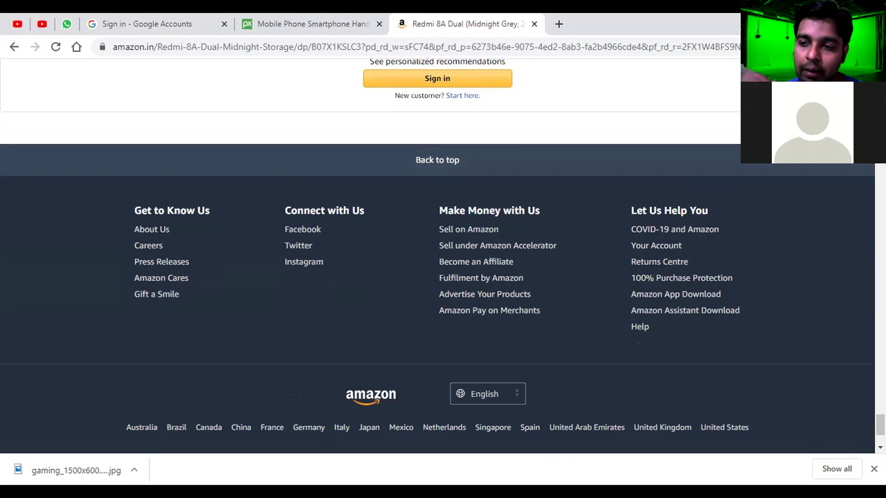
pyautogui.scroll(-2, 447, 168)
pyautogui.scroll(3, 431, 148)
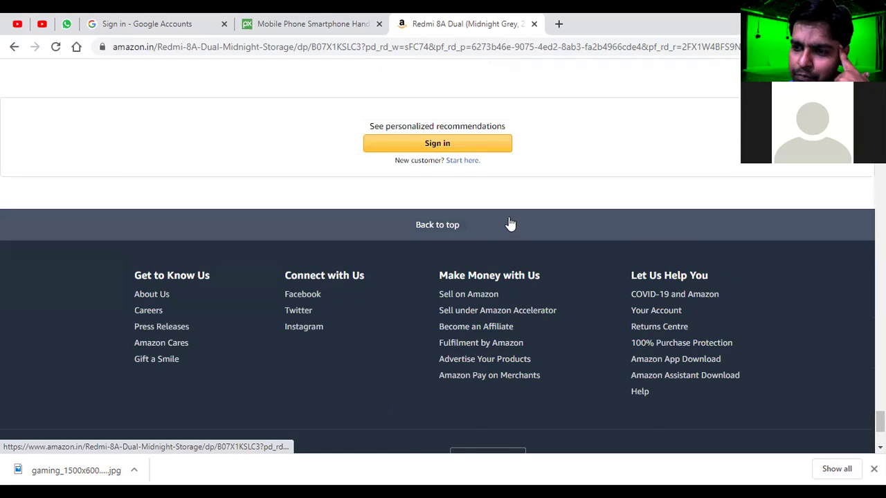
pyautogui.scroll(-1, 508, 223)
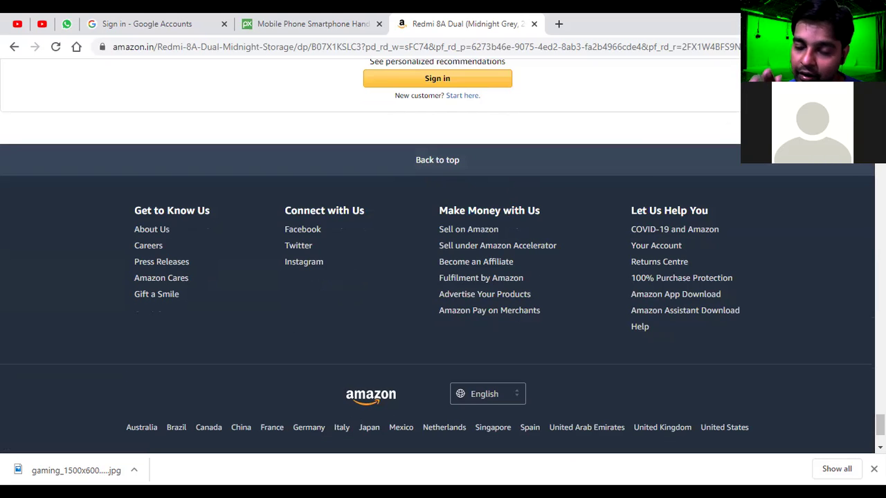
pyautogui.scroll(-2, 468, 153)
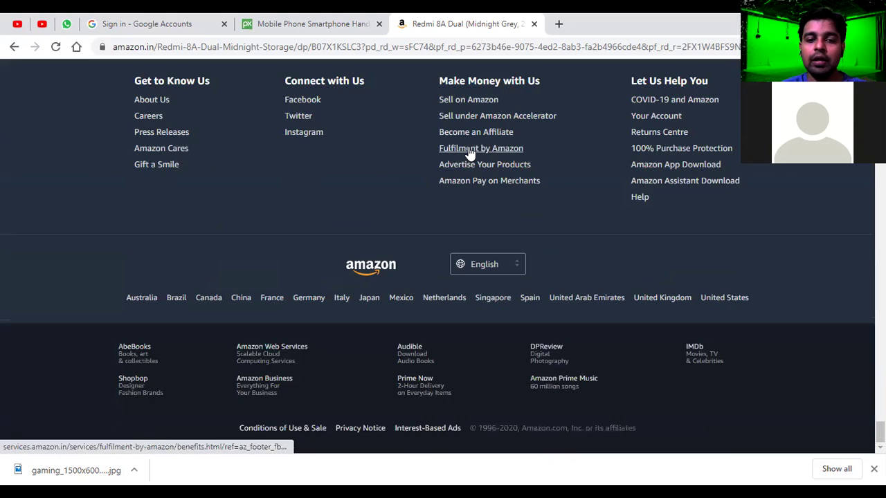
pyautogui.scroll(2, 433, 169)
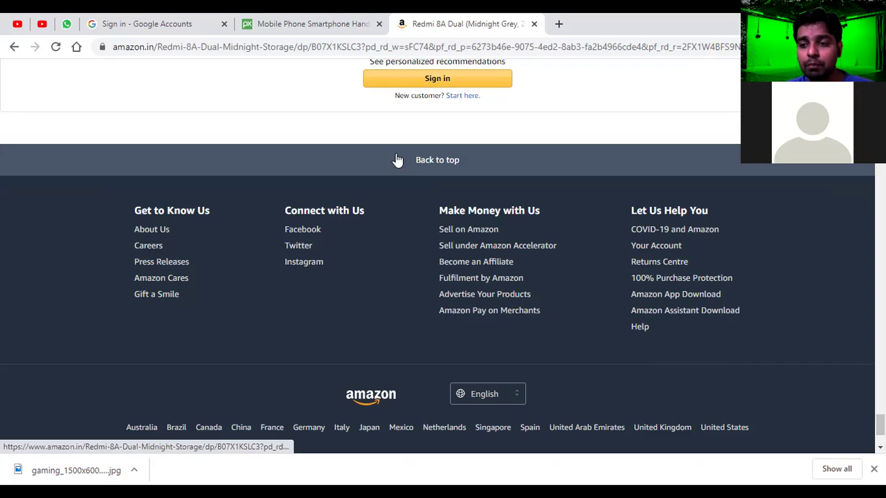
pyautogui.scroll(1, 374, 263)
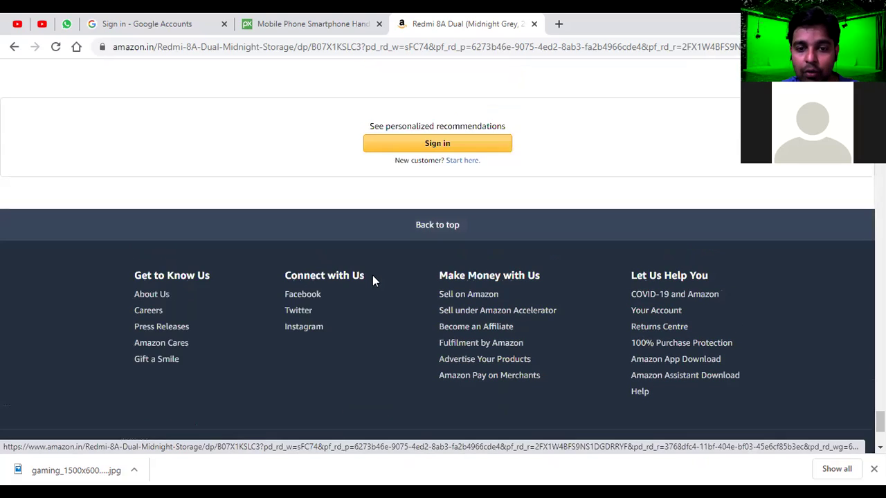
pyautogui.scroll(-3, 372, 276)
pyautogui.scroll(1, 363, 279)
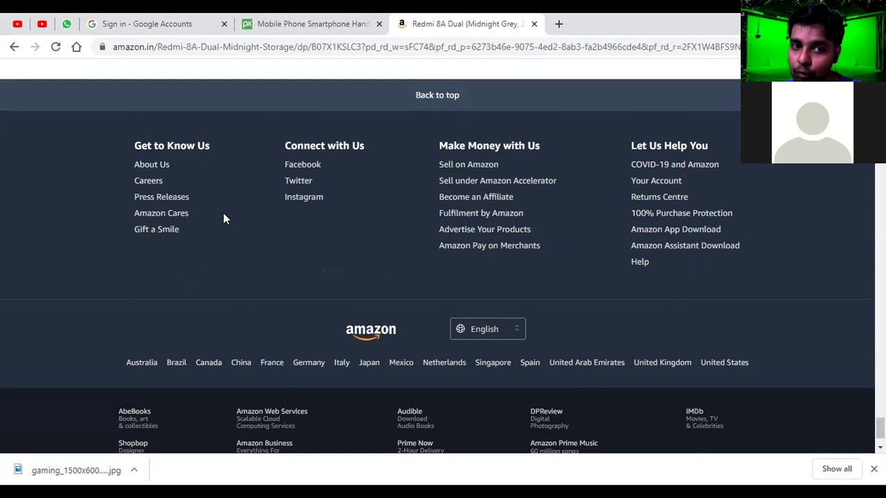
pyautogui.scroll(-1, 393, 299)
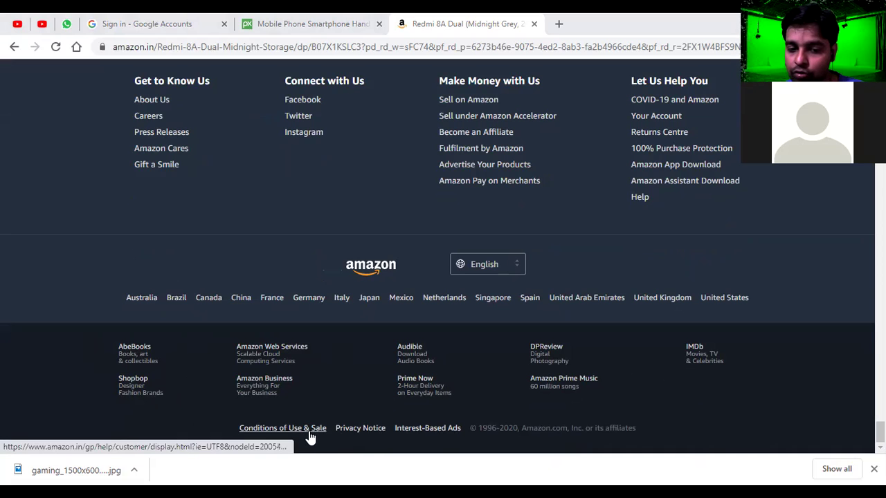
# Step: Highlight the parts of the footer's copyright line in turn: the © symbol, the years 1996-2020 and the "Inc. or its affiliates" wording
pyautogui.moveTo(471, 428); pyautogui.dragTo(522, 433)
pyautogui.click(474, 433)
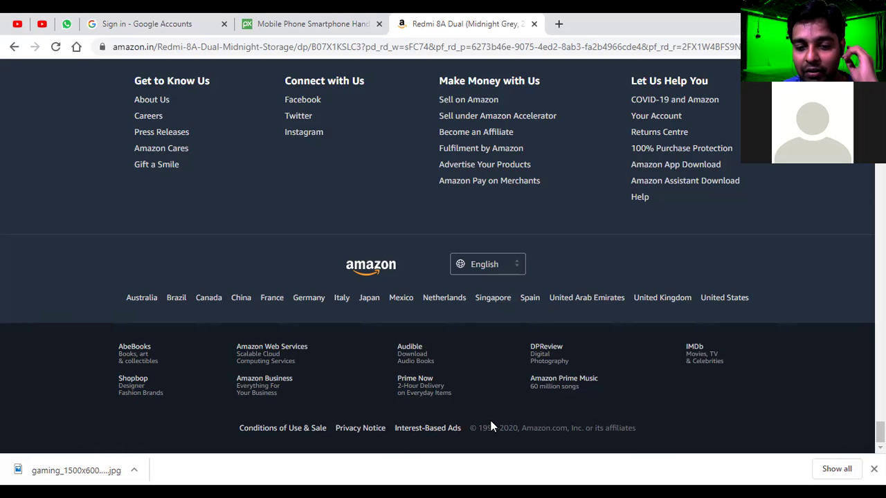
pyautogui.moveTo(477, 429); pyautogui.dragTo(651, 433)
pyautogui.click(541, 438)
pyautogui.moveTo(478, 429); pyautogui.dragTo(469, 429)
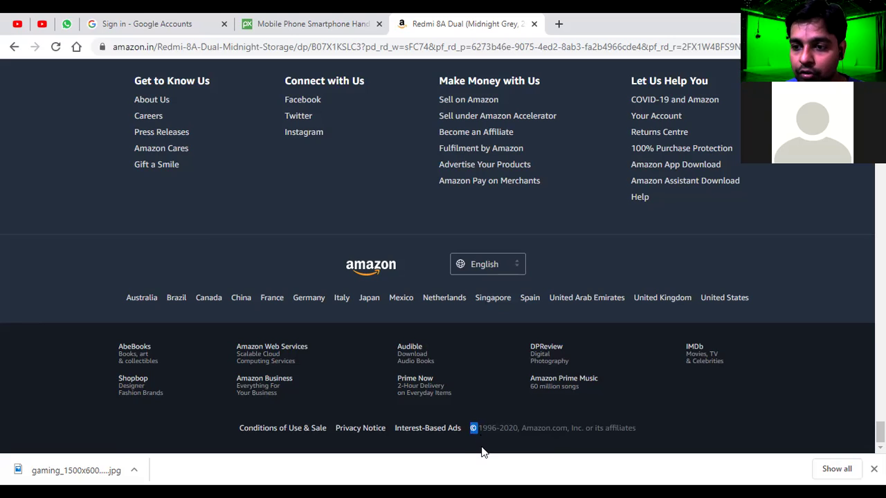
pyautogui.moveTo(478, 426); pyautogui.dragTo(518, 430)
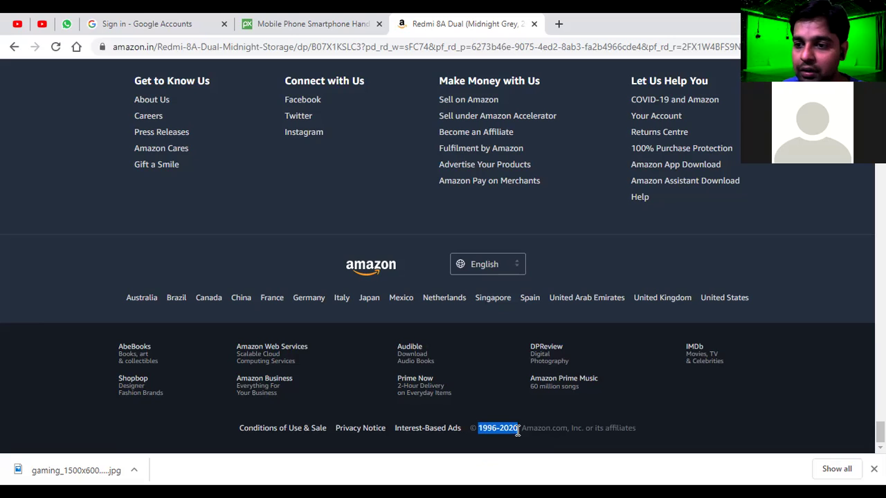
pyautogui.click(582, 428)
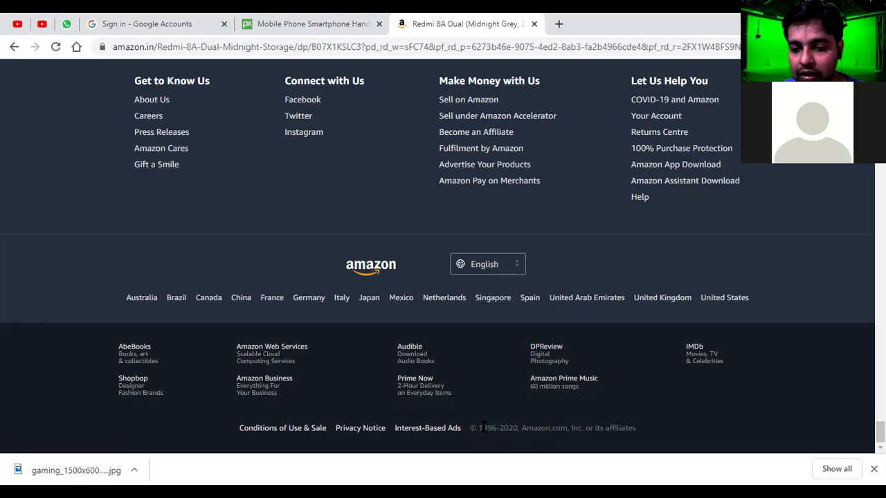
pyautogui.moveTo(479, 427); pyautogui.dragTo(518, 428)
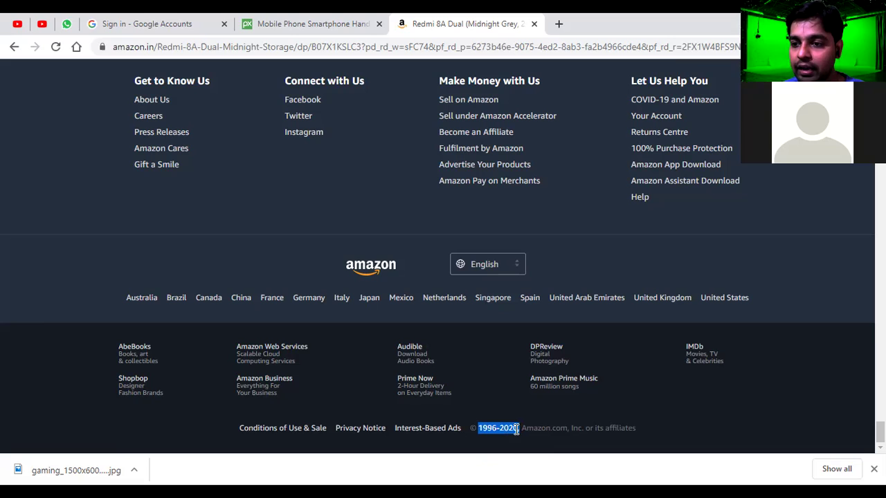
pyautogui.click(514, 439)
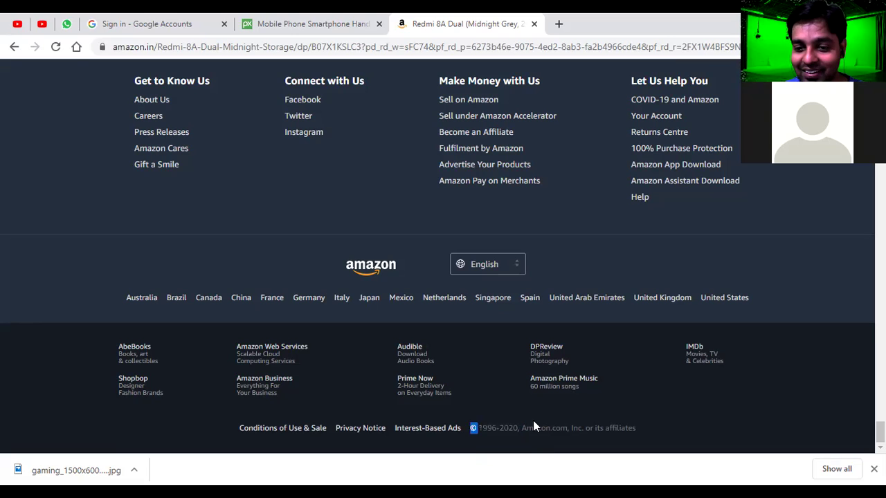
pyautogui.moveTo(478, 429); pyautogui.dragTo(514, 428)
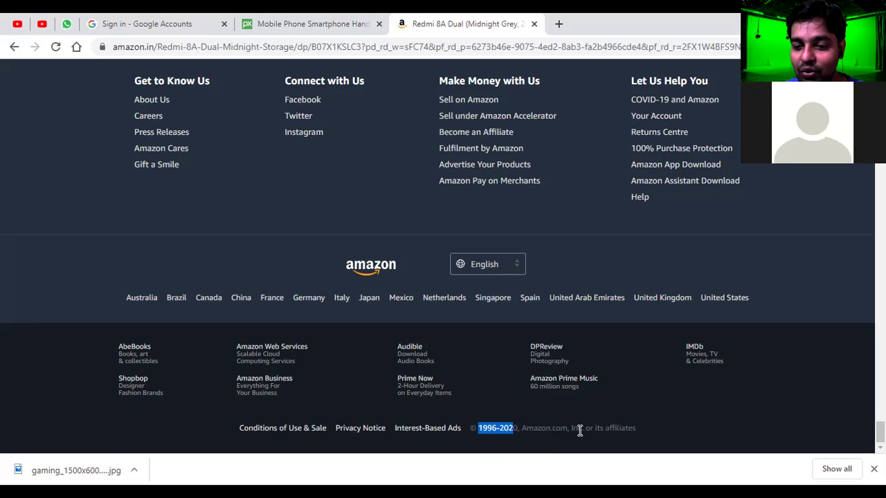
pyautogui.moveTo(567, 429); pyautogui.dragTo(642, 430)
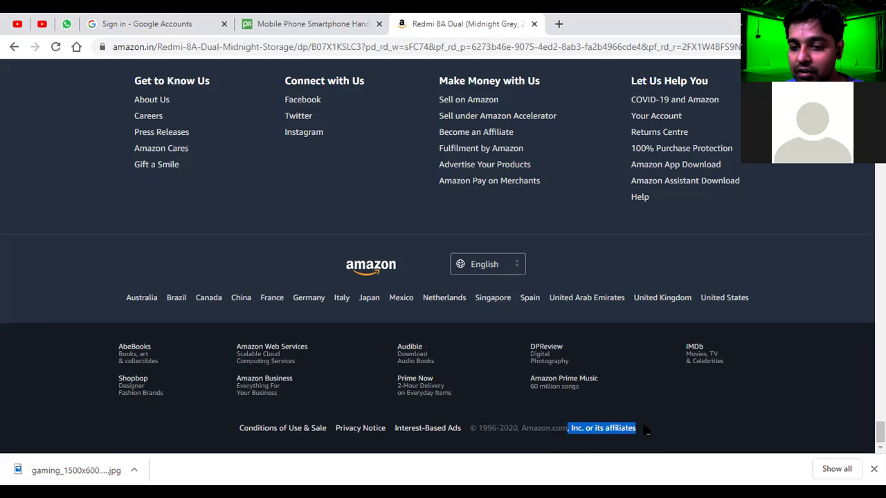
# Step: Highlight the whole footer copyright line, from the © symbol to "affiliates", several times and clear the selection
pyautogui.click(648, 429)
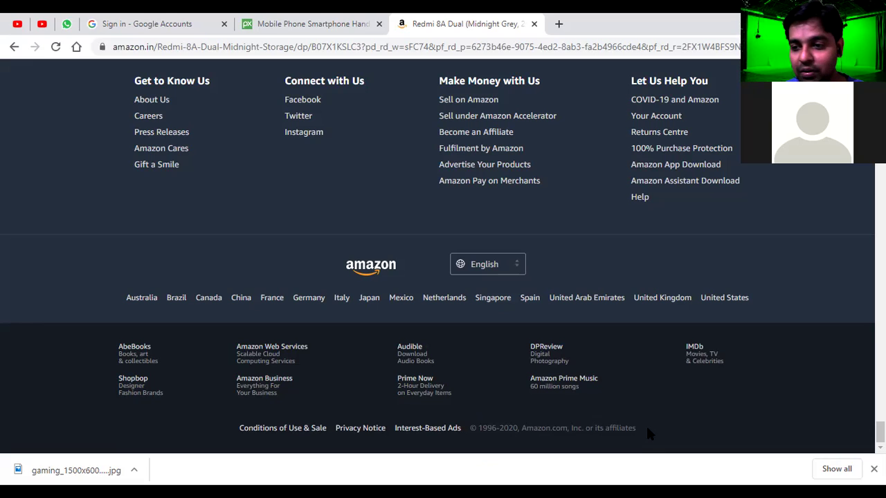
pyautogui.moveTo(469, 427); pyautogui.dragTo(662, 429)
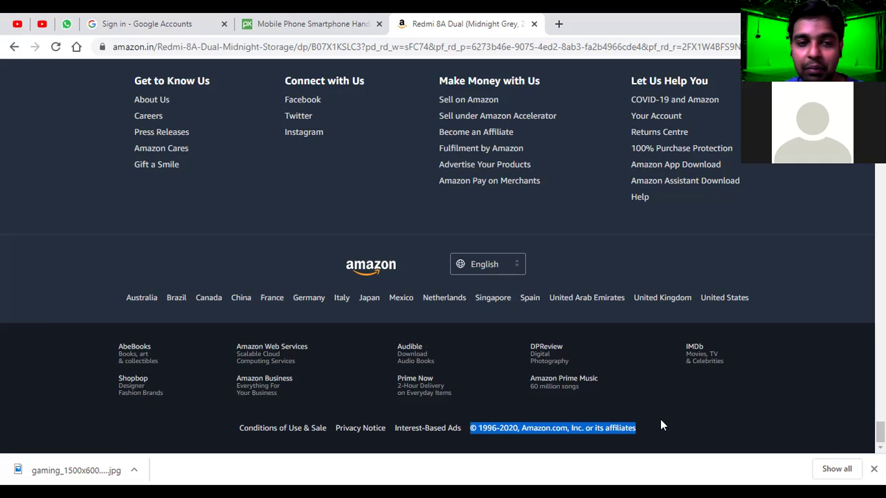
pyautogui.click(649, 430)
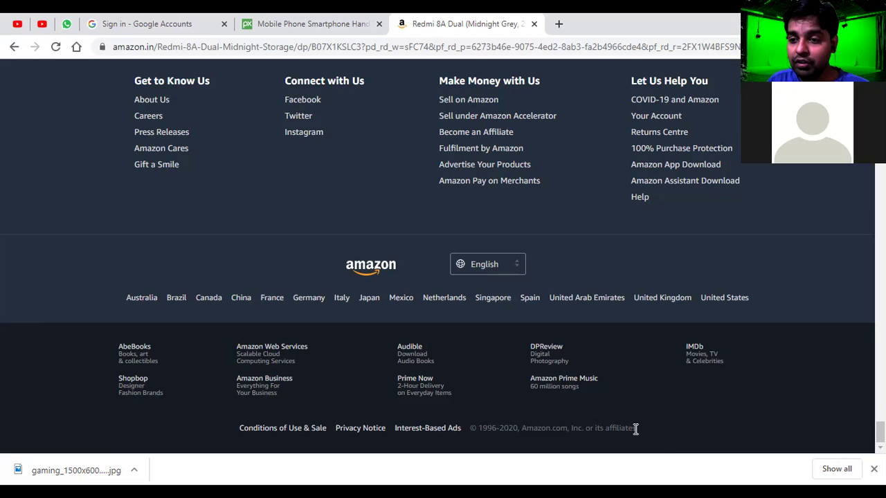
pyautogui.moveTo(635, 429); pyautogui.dragTo(469, 433)
pyautogui.click(488, 441)
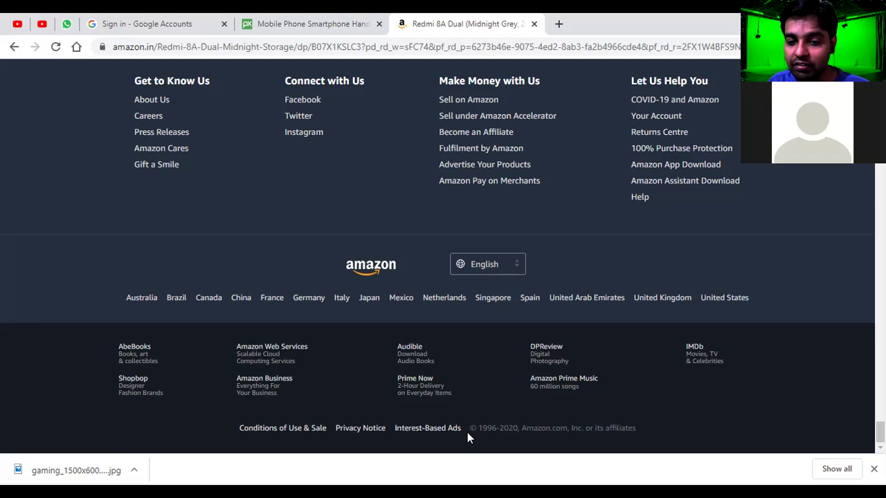
pyautogui.moveTo(471, 428); pyautogui.dragTo(660, 433)
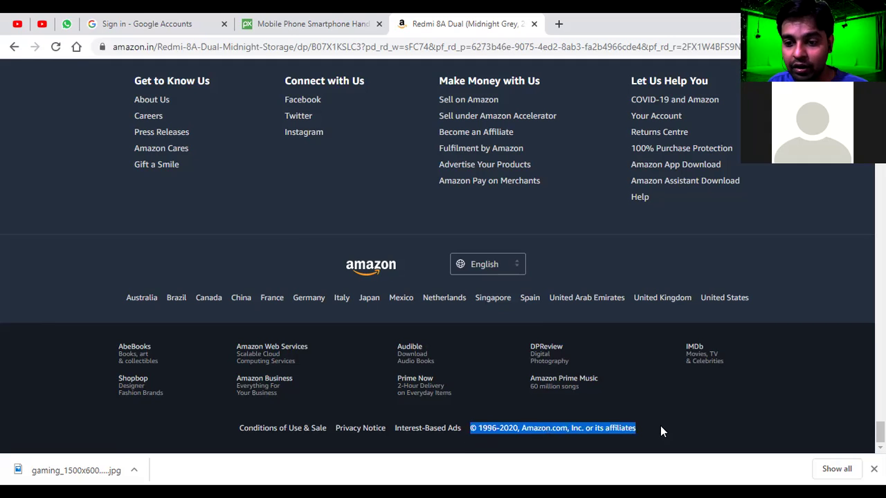
pyautogui.click(650, 427)
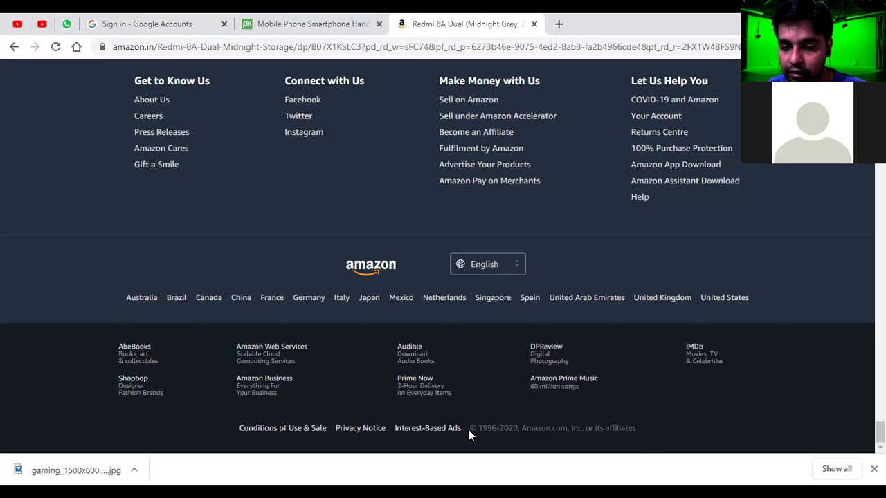
pyautogui.tripleClick(545, 427)
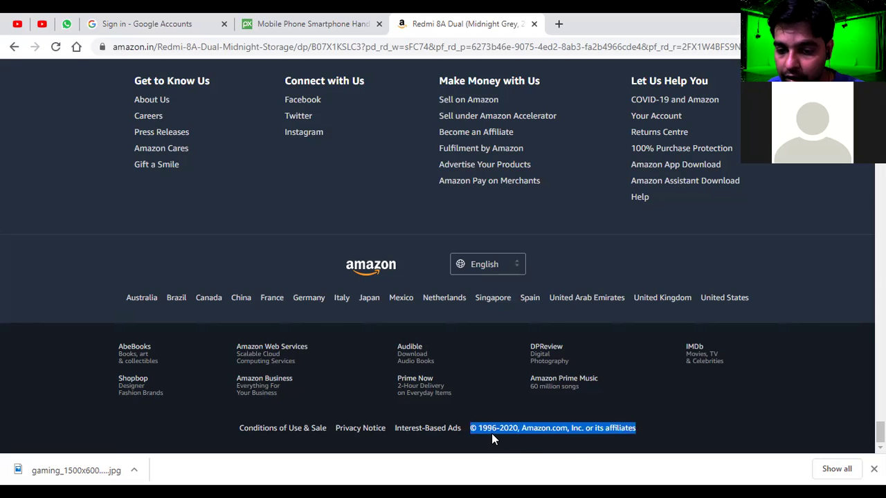
pyautogui.click(569, 426)
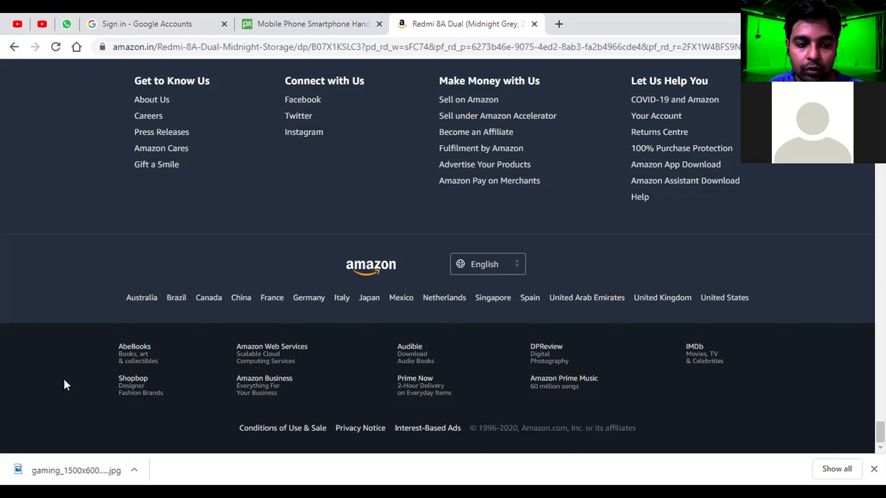
# Step: Examine the footer's extent from the sign-in prompt and link columns down to the legal links and copyright line
pyautogui.scroll(2, 235, 332)
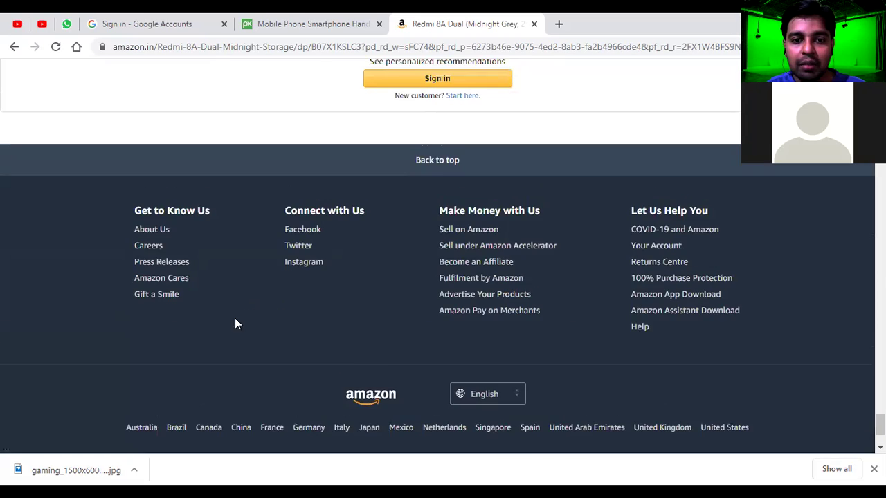
pyautogui.scroll(-2, 282, 253)
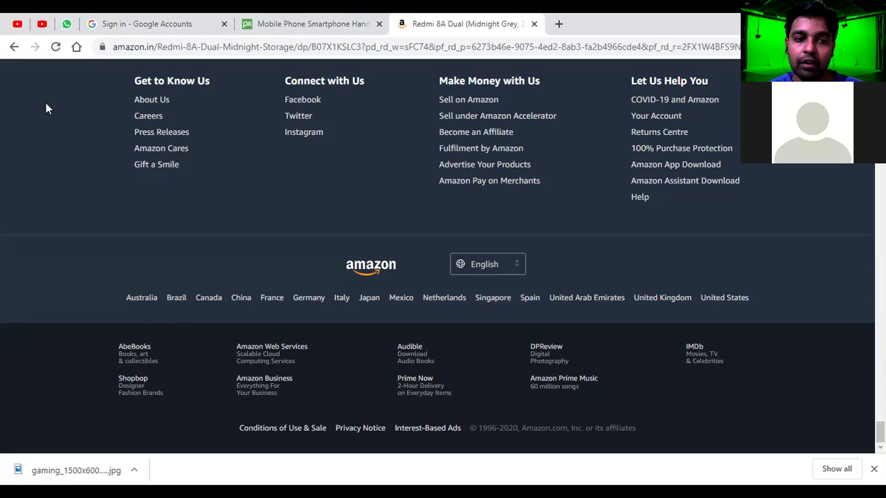
pyautogui.scroll(3, 66, 206)
pyautogui.scroll(-3, 72, 198)
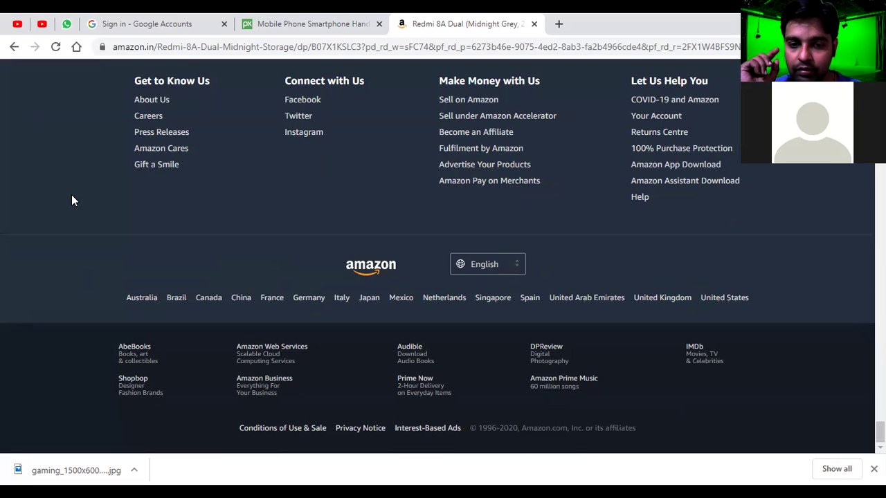
pyautogui.scroll(2, 72, 200)
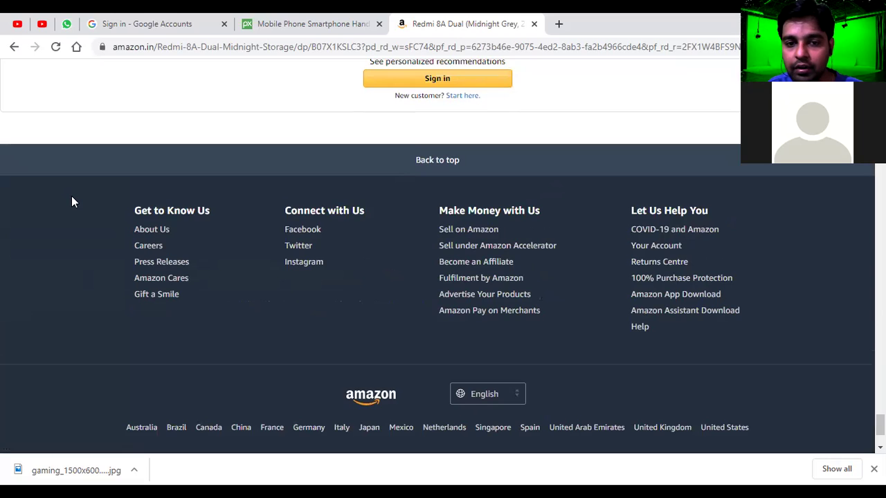
pyautogui.scroll(2, 72, 200)
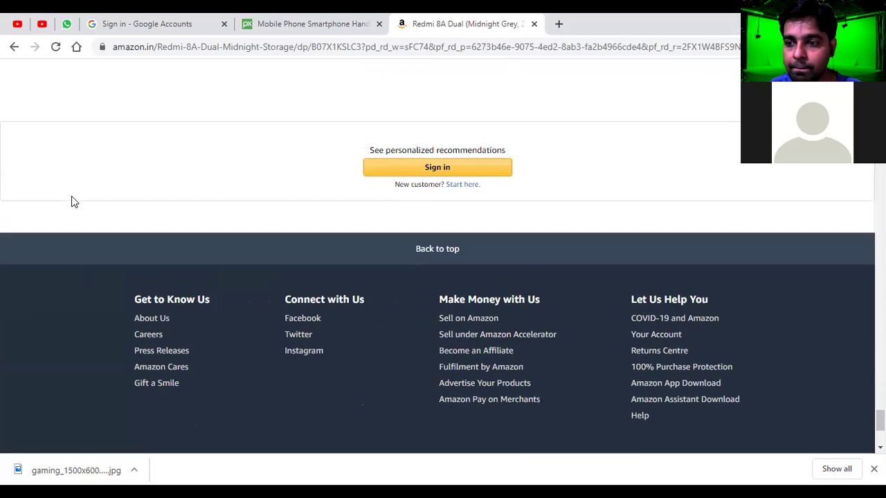
pyautogui.scroll(-4, 138, 339)
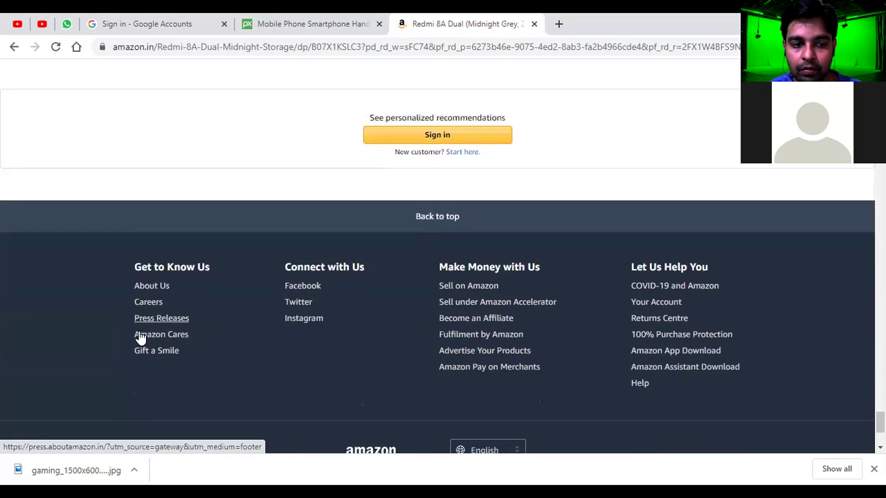
# Step: Close the browser's downloads bar and jump from the footer back to the top of the product page
pyautogui.click(873, 468)
pyautogui.scroll(2, 31, 360)
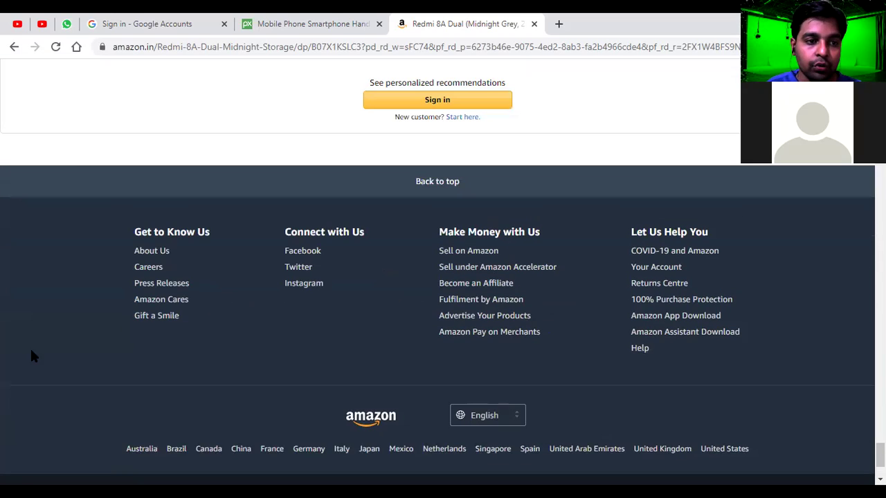
pyautogui.scroll(3, 94, 230)
pyautogui.scroll(-1, 95, 235)
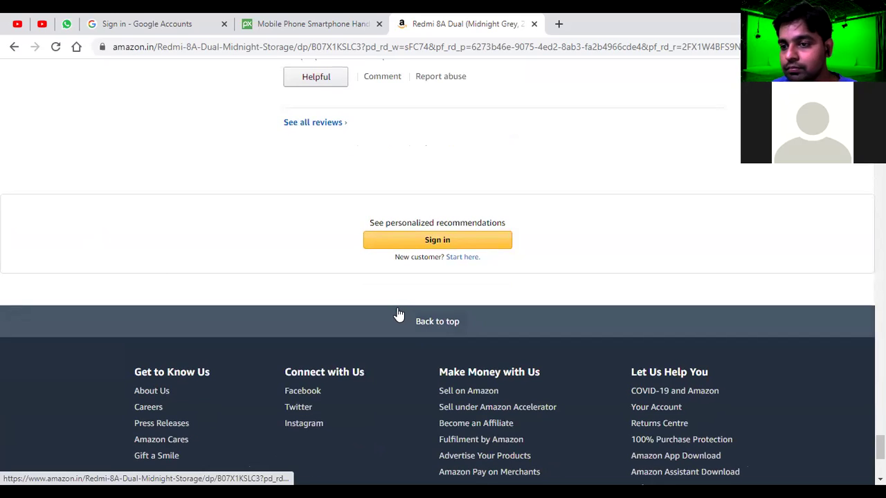
pyautogui.click(473, 320)
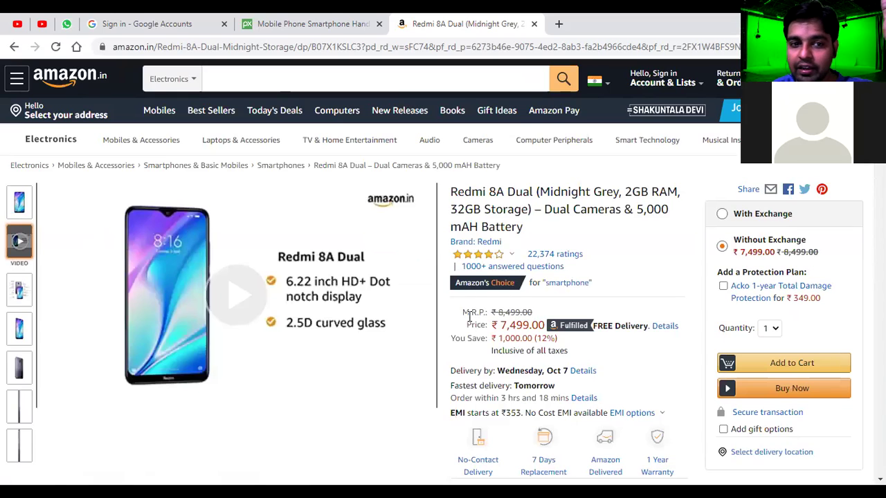
# Step: Look through the product page from the offers section down to the sign-in prompt above the footer
pyautogui.scroll(-3, 469, 317)
pyautogui.scroll(-8, 518, 303)
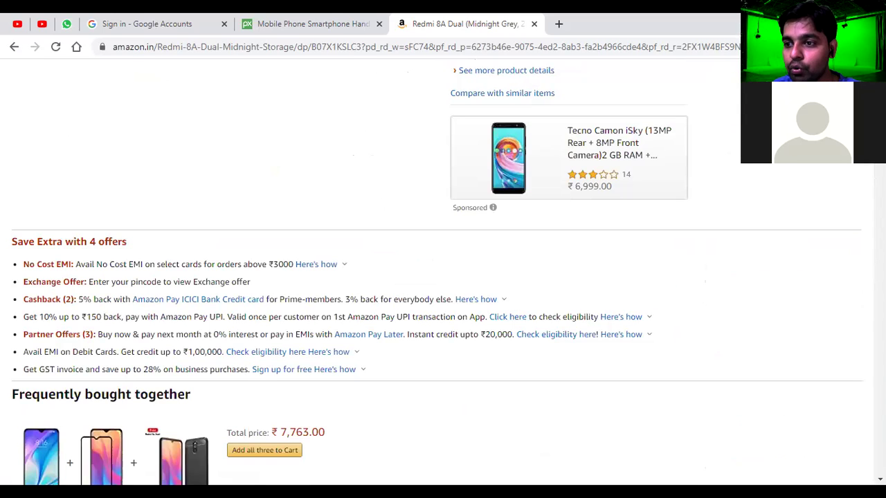
pyautogui.scroll(-20, 518, 303)
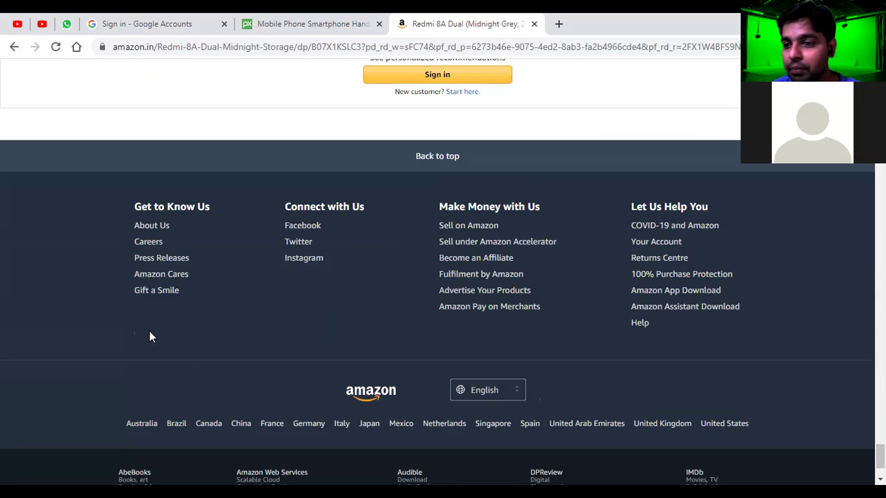
pyautogui.scroll(3, 151, 337)
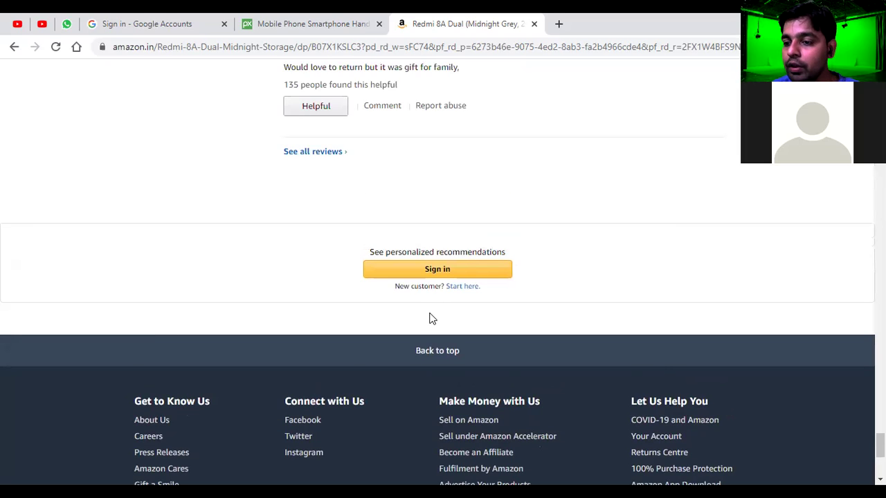
# Step: Draw a yellow curly brace and a downward arrow beside the footer link columns to mark the footer area
pyautogui.scroll(-2, 429, 318)
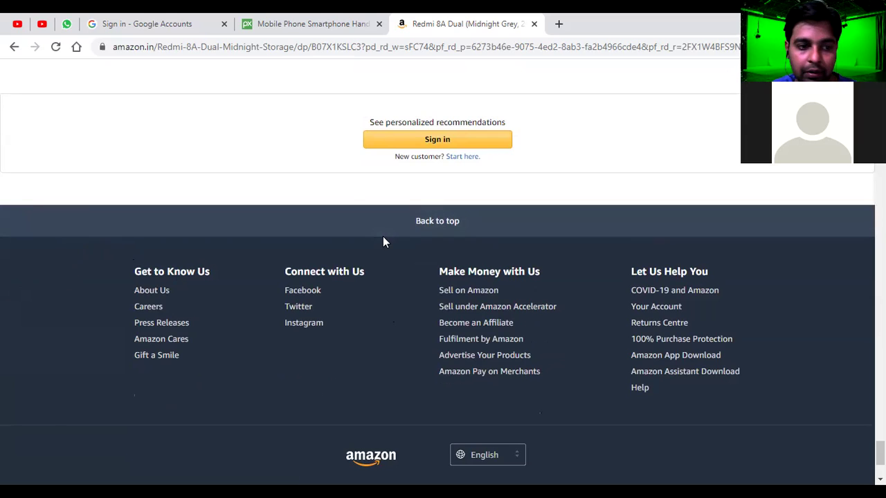
pyautogui.moveTo(63, 253)
pyautogui.mouseDown()
pyautogui.moveTo(54, 301)
pyautogui.moveTo(7, 370)
pyautogui.moveTo(68, 469)
pyautogui.mouseUp()
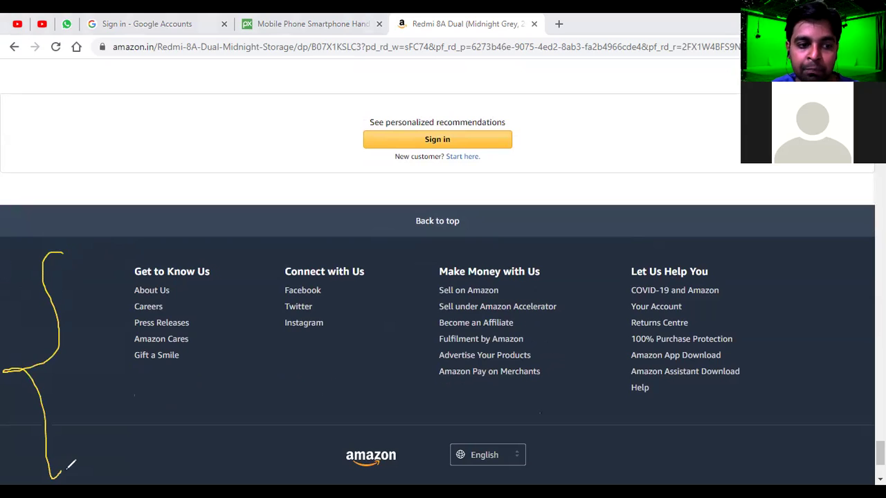
pyautogui.moveTo(100, 244)
pyautogui.mouseDown()
pyautogui.moveTo(117, 485)
pyautogui.moveTo(94, 458)
pyautogui.moveTo(135, 444)
pyautogui.mouseUp()
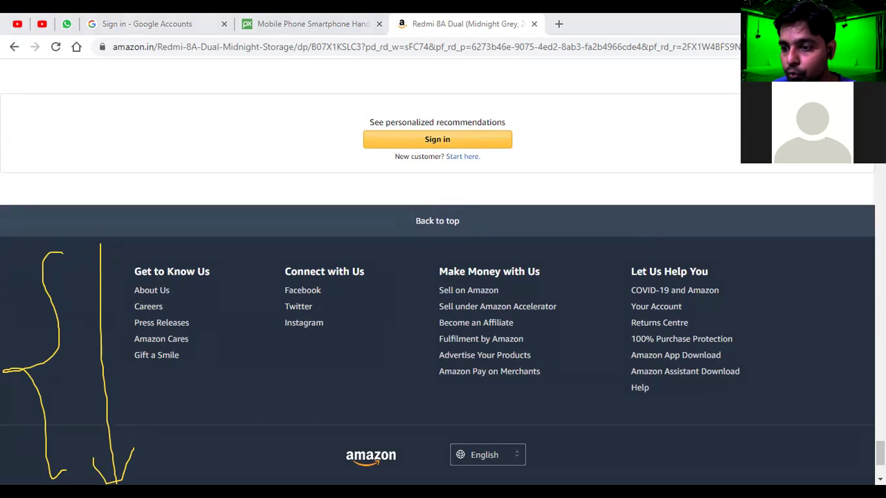
# Step: Compare the footer sections, from the sign-in prompt and "Back to top" bar to the link columns, country list, service links and copyright line
pyautogui.scroll(-3, 437, 277)
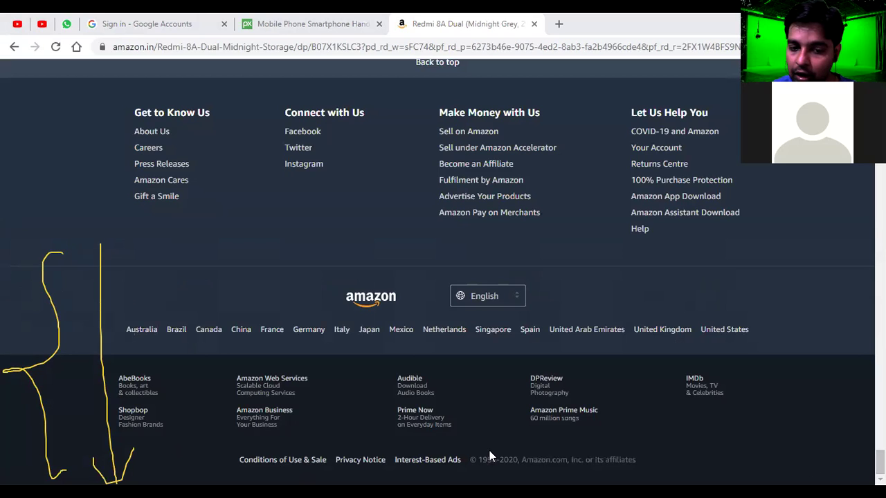
pyautogui.scroll(1, 351, 436)
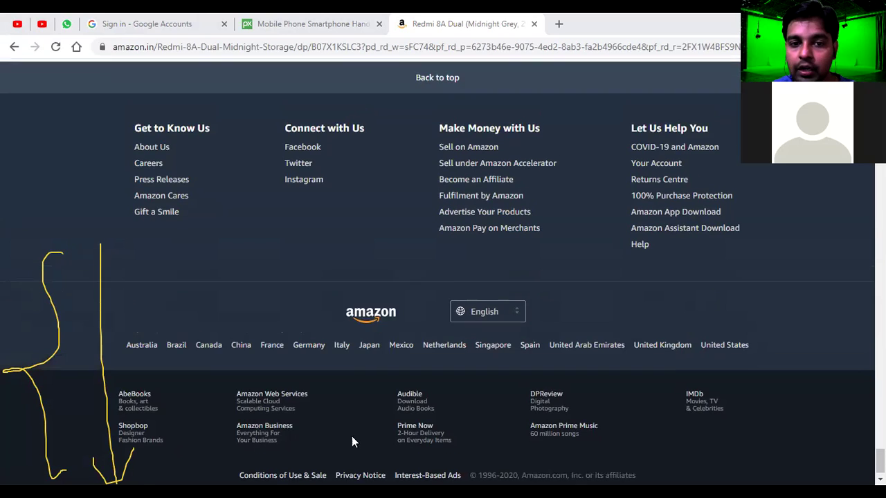
pyautogui.scroll(1, 157, 311)
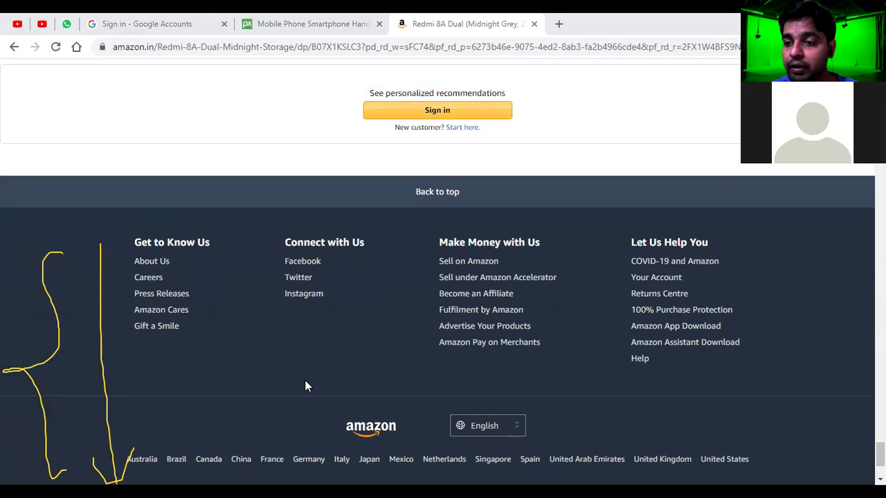
pyautogui.scroll(-3, 305, 381)
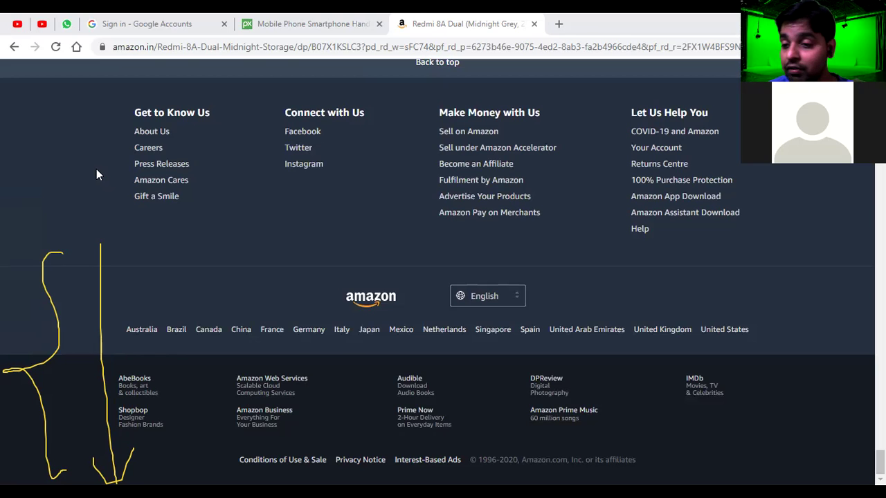
pyautogui.scroll(1, 96, 170)
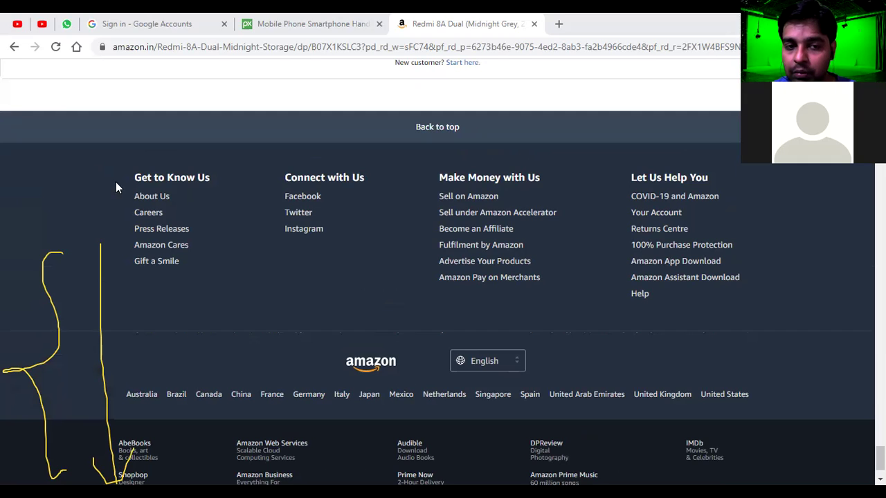
pyautogui.scroll(1, 132, 181)
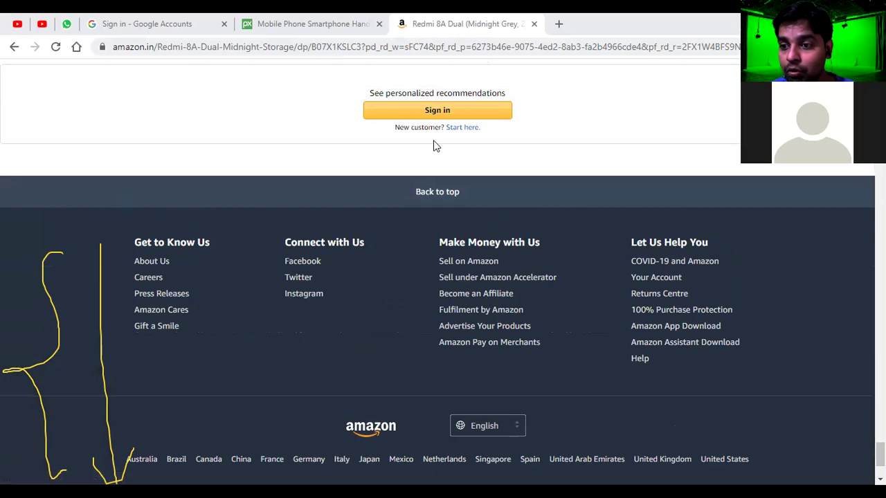
pyautogui.scroll(-2, 236, 280)
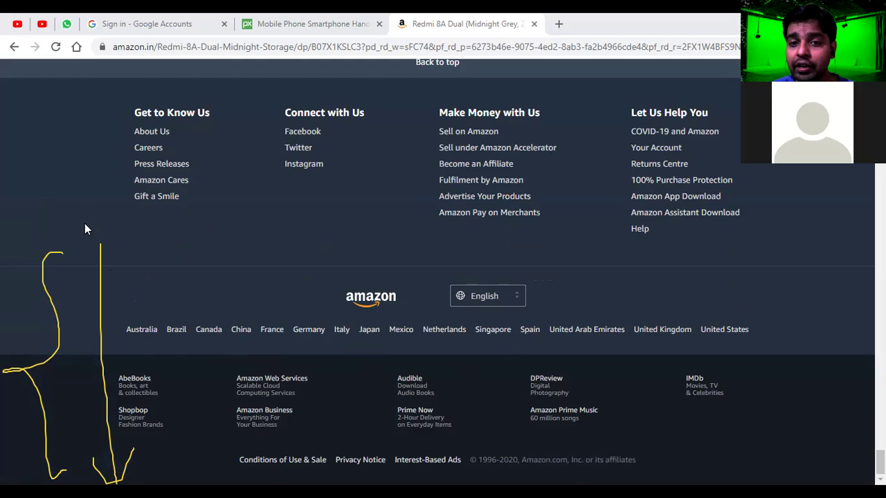
pyautogui.scroll(2, 84, 234)
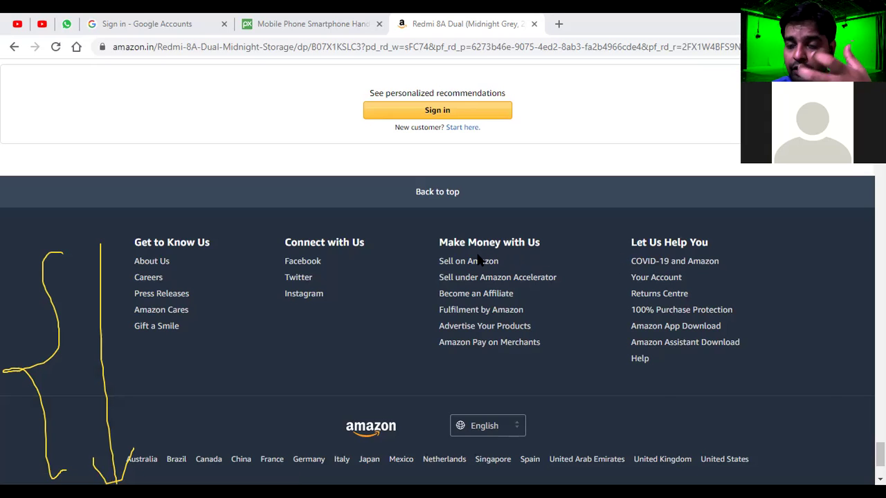
pyautogui.scroll(-2, 466, 308)
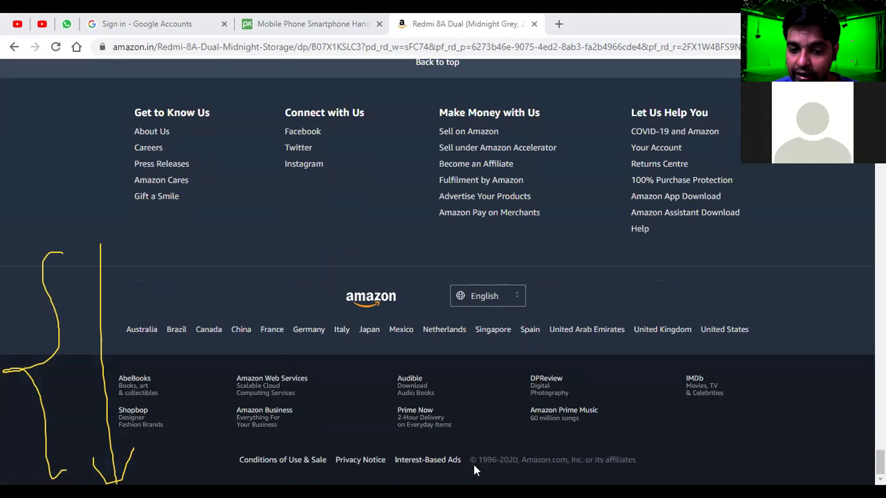
pyautogui.scroll(4, 547, 415)
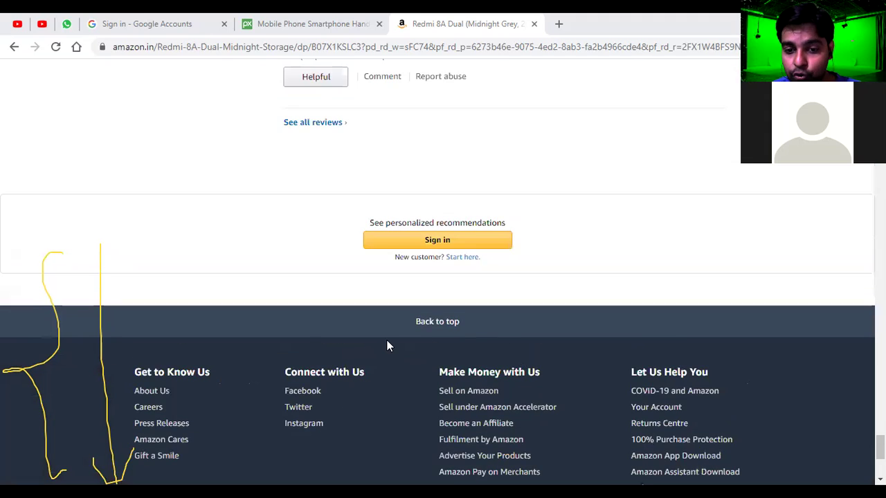
pyautogui.scroll(-1, 388, 346)
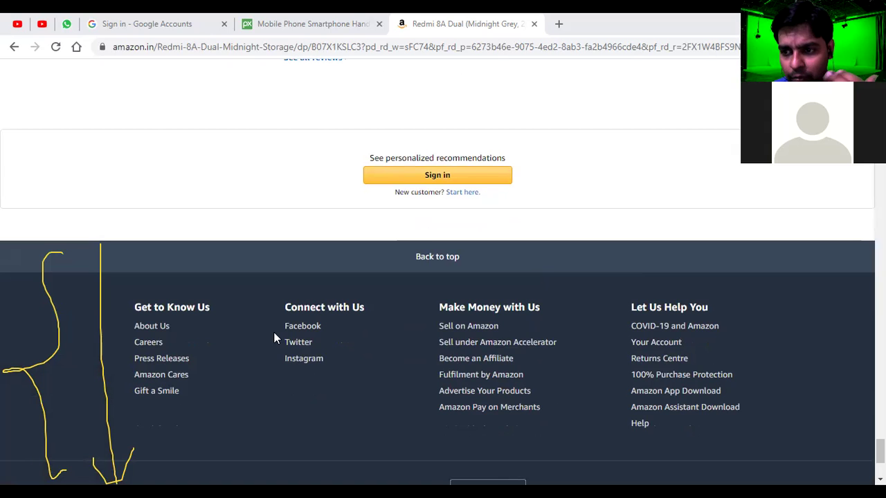
pyautogui.scroll(-1, 348, 360)
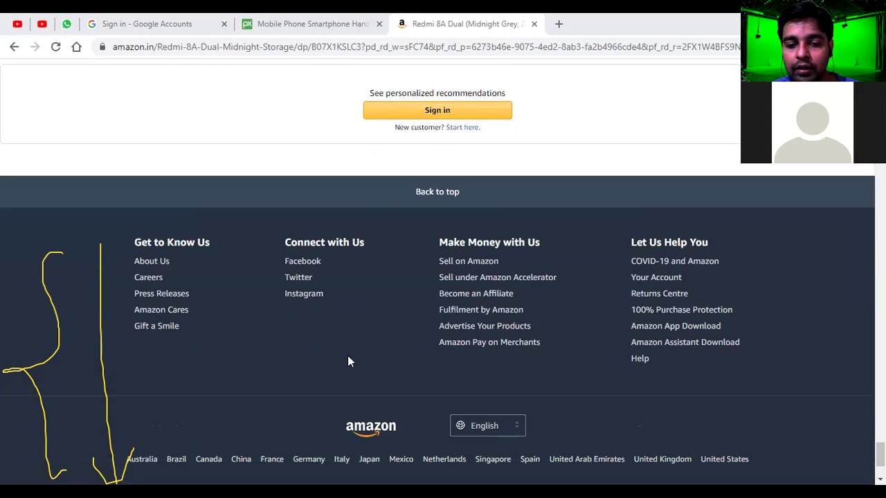
# Step: Examine the Amazon footer from the sign-in prompt through the Connect with Us social links to the service links and copyright line
pyautogui.scroll(-1, 348, 357)
pyautogui.scroll(2, 344, 353)
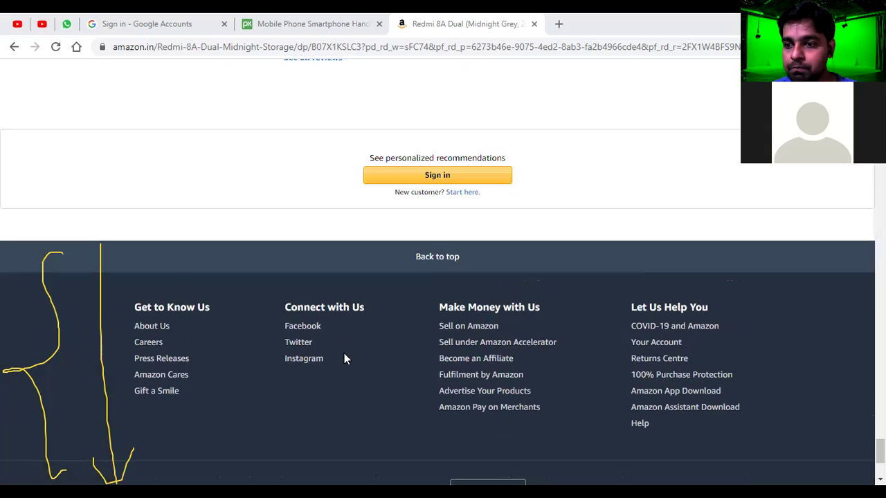
pyautogui.scroll(1, 344, 351)
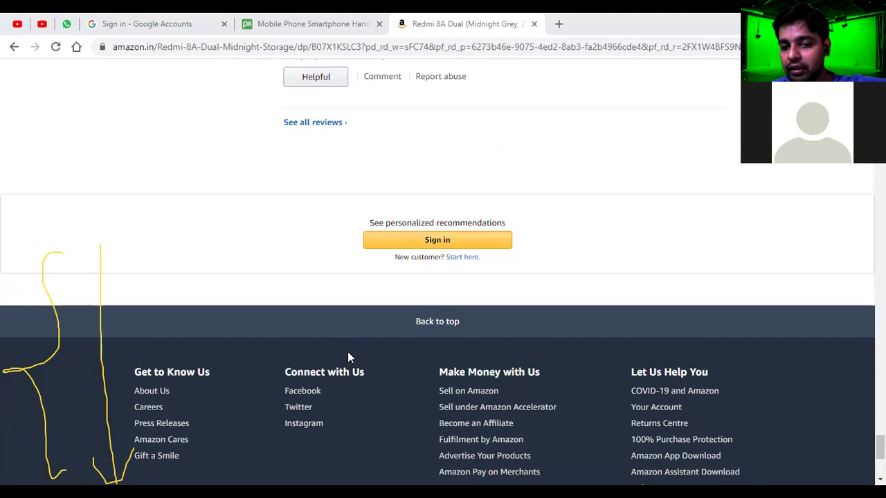
pyautogui.scroll(-2, 348, 351)
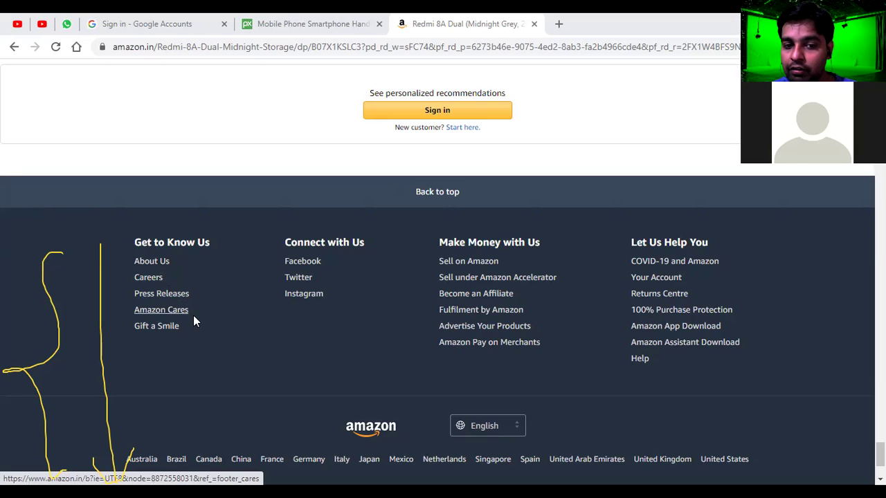
pyautogui.moveTo(365, 242); pyautogui.dragTo(337, 316)
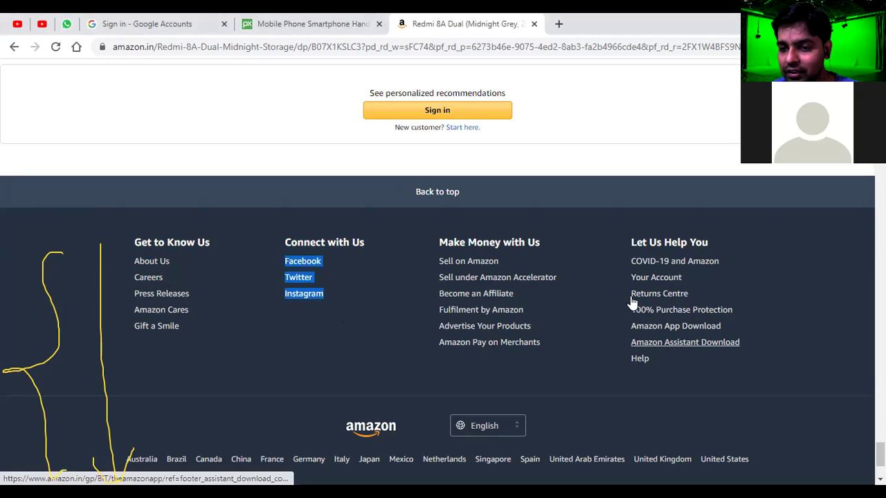
pyautogui.scroll(-2, 627, 297)
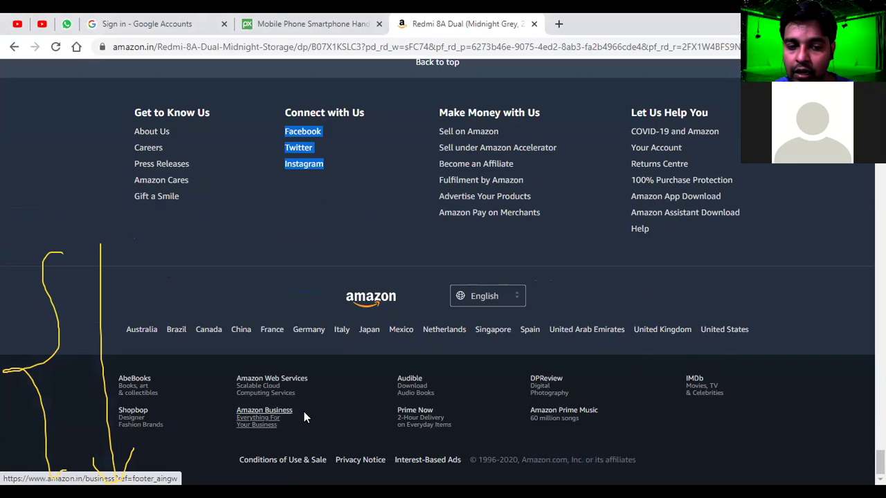
pyautogui.click(756, 382)
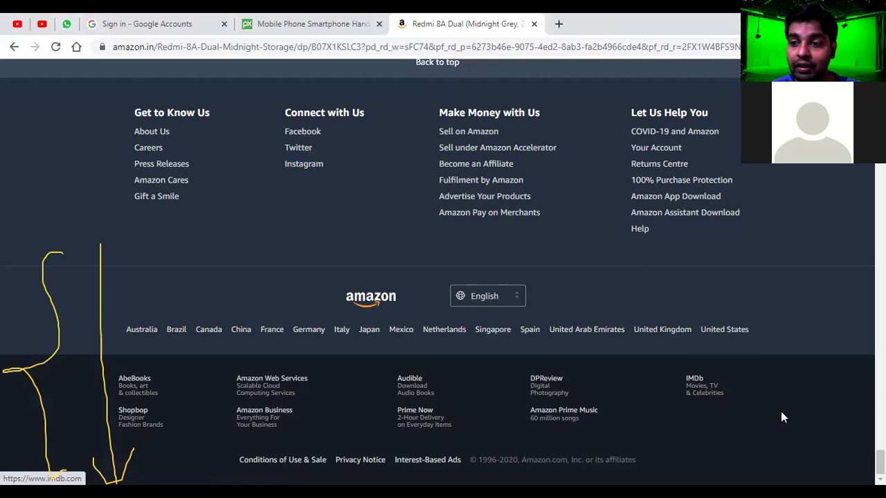
# Step: Search Google for Apple in a new browser tab and open the Apple (India) website
pyautogui.click(558, 24)
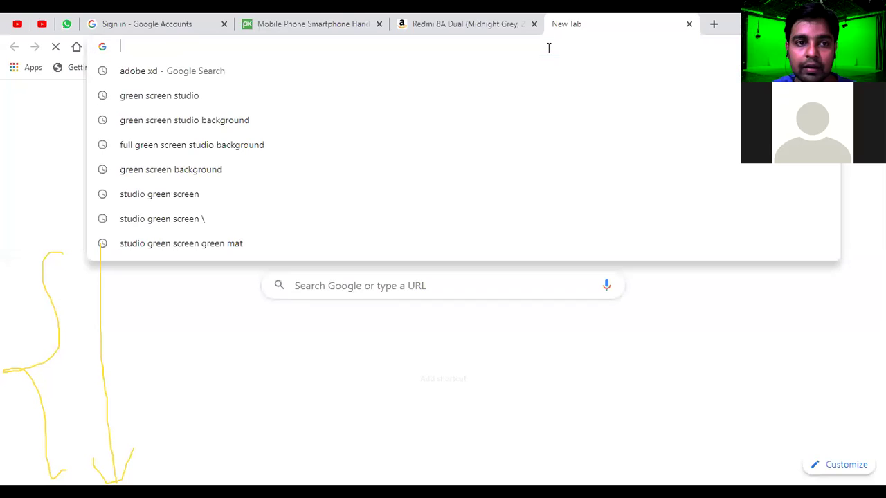
pyautogui.write('appke')
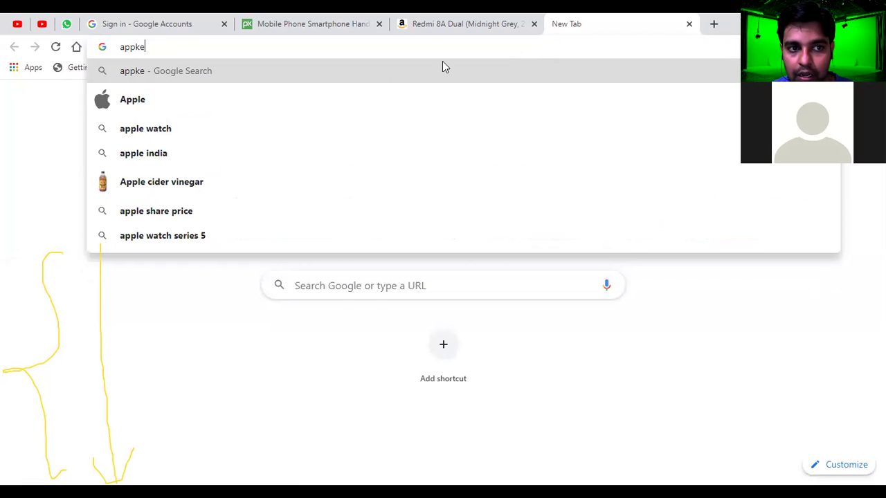
pyautogui.click(187, 97)
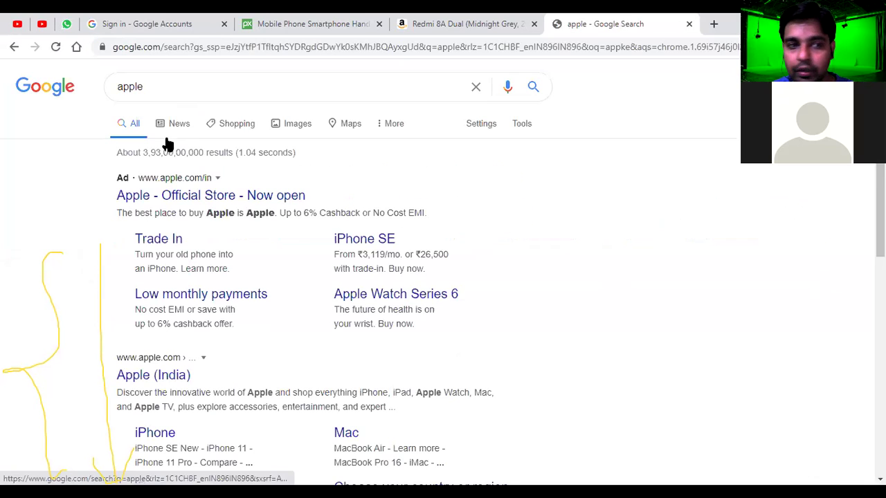
pyautogui.scroll(-1, 148, 316)
pyautogui.click(151, 313)
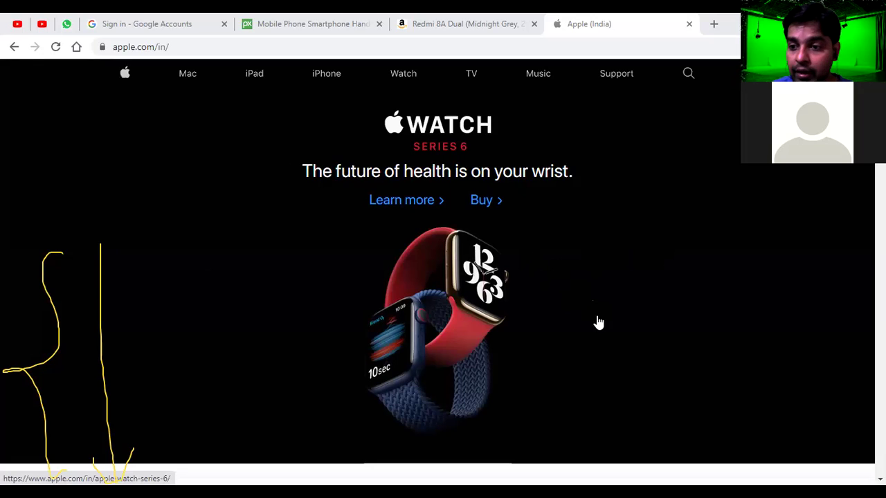
# Step: Look through the Apple home page from the Watch Series 6 banner down to the footer link columns
pyautogui.click(615, 137)
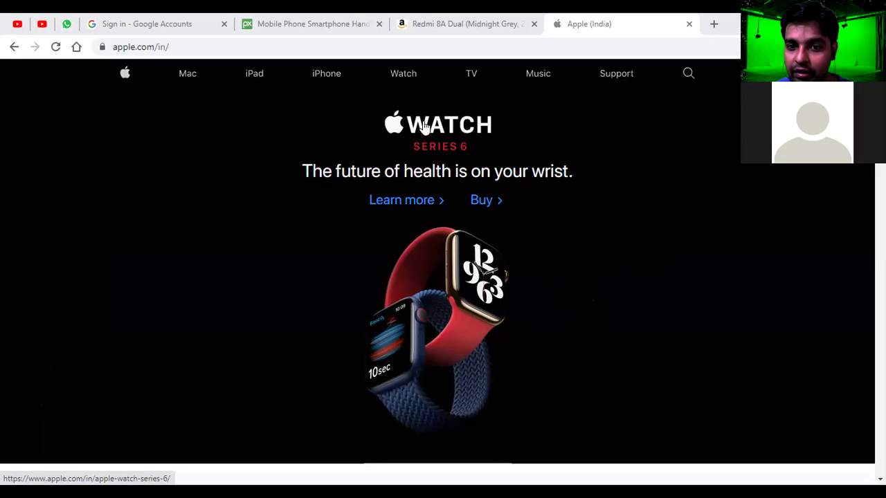
pyautogui.scroll(-3, 424, 124)
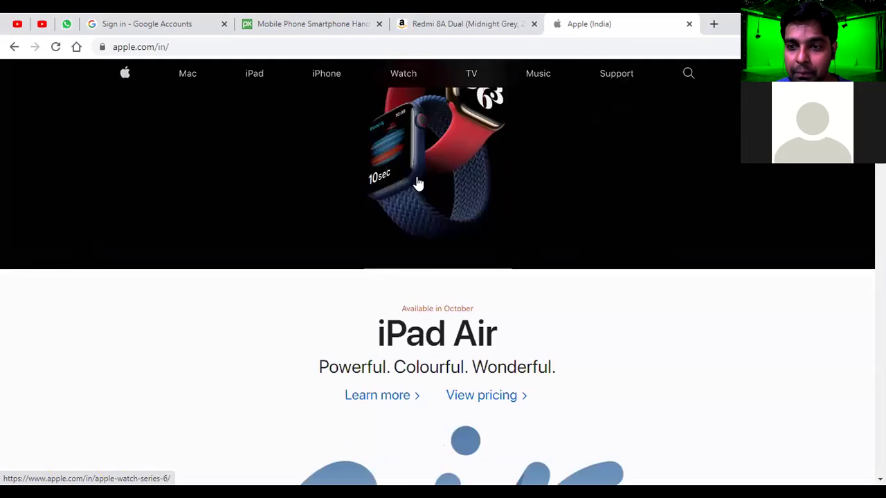
pyautogui.scroll(3, 415, 183)
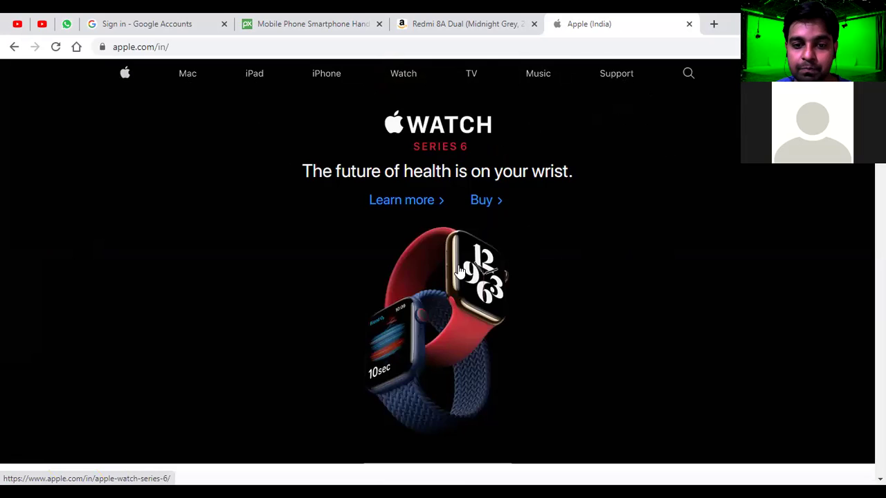
pyautogui.scroll(-7, 456, 268)
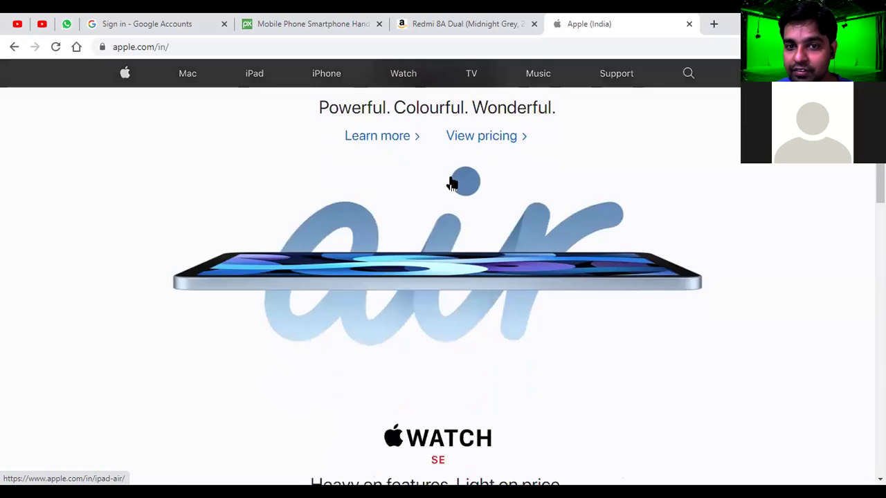
pyautogui.scroll(-6, 433, 172)
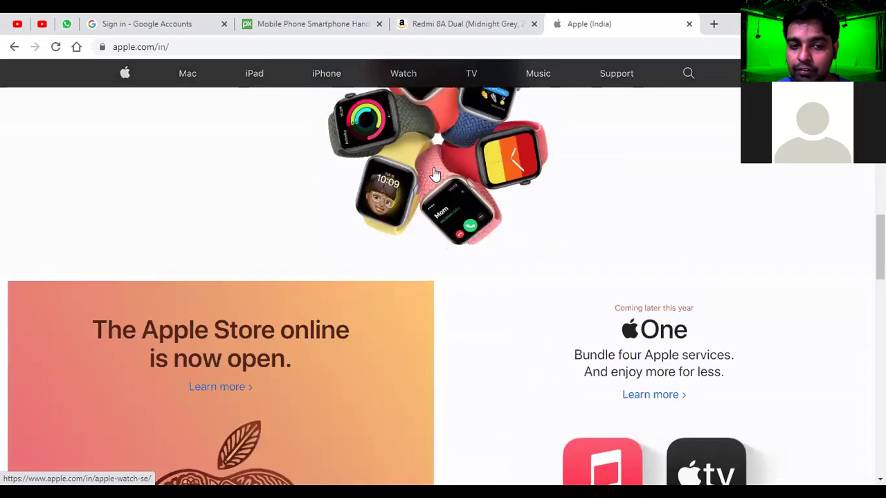
pyautogui.scroll(-6, 434, 173)
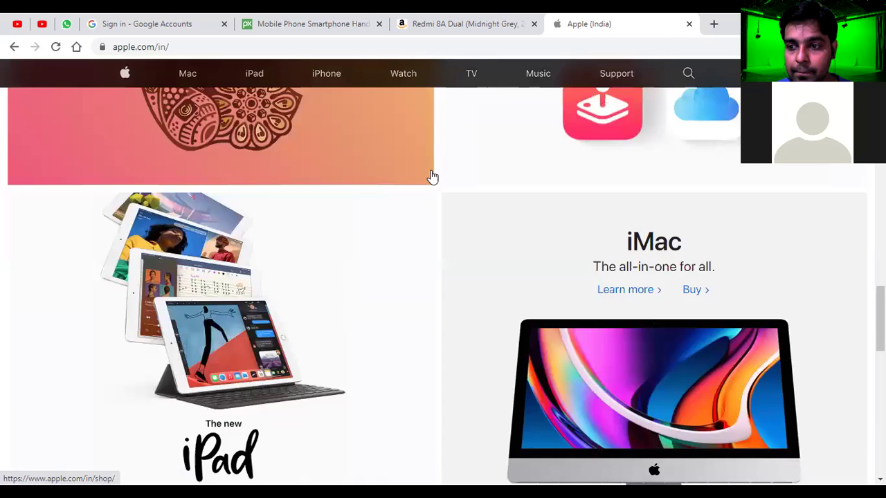
pyautogui.scroll(-9, 431, 177)
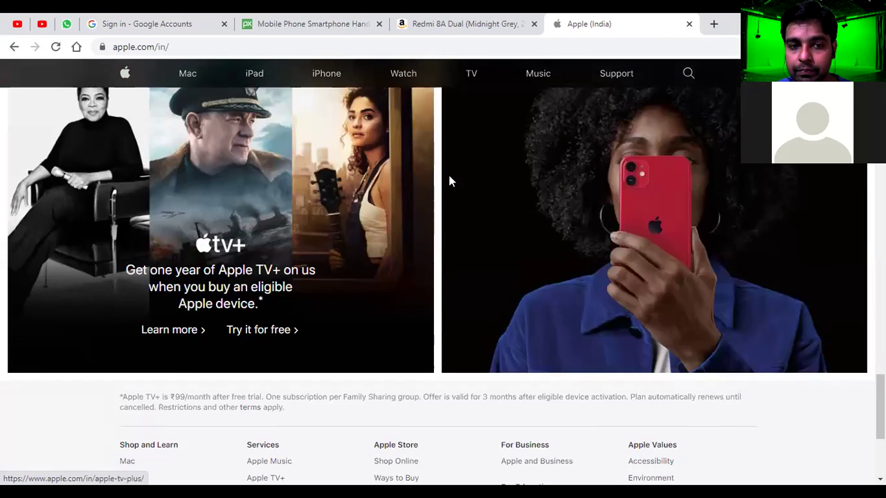
pyautogui.rightClick(628, 157)
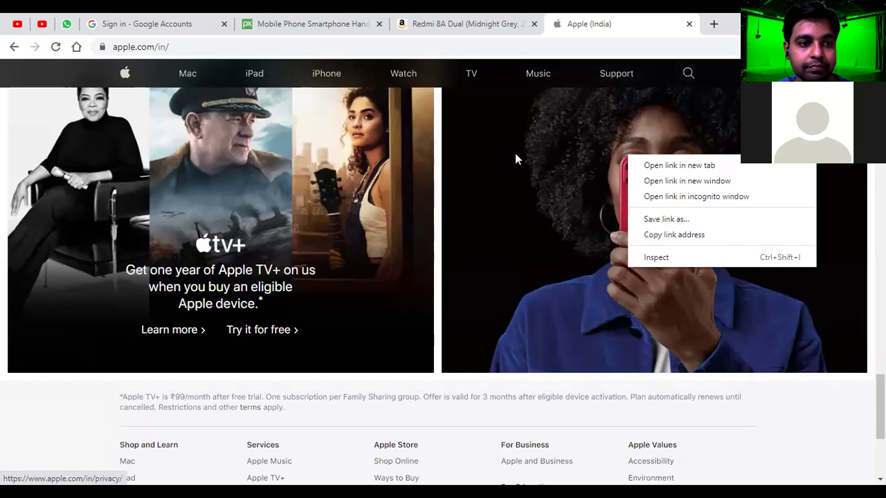
pyautogui.scroll(-4, 455, 184)
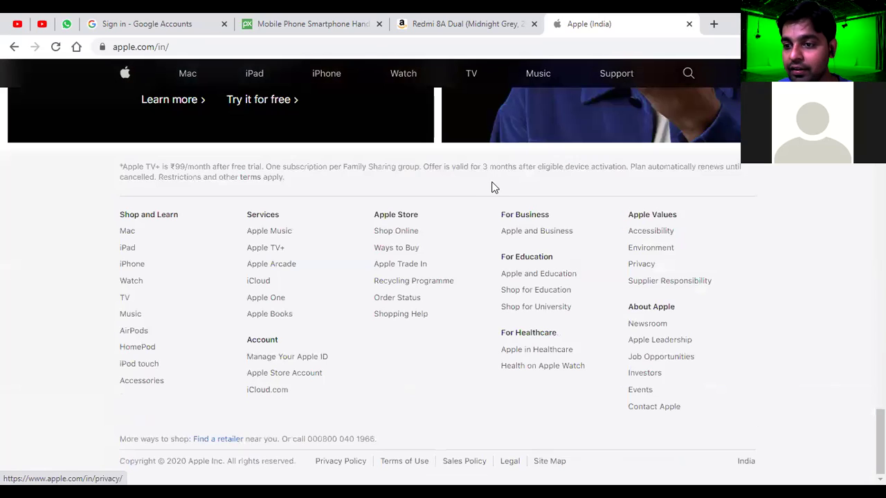
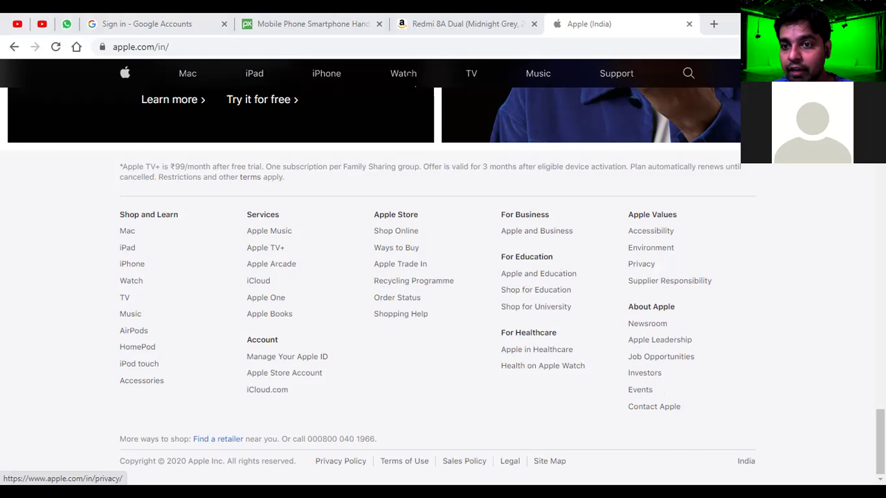
# Step: Review Apple's product tiles between the Watch SE section and the footer, and compare them with the lower part of Amazon's product page
pyautogui.scroll(4, 568, 386)
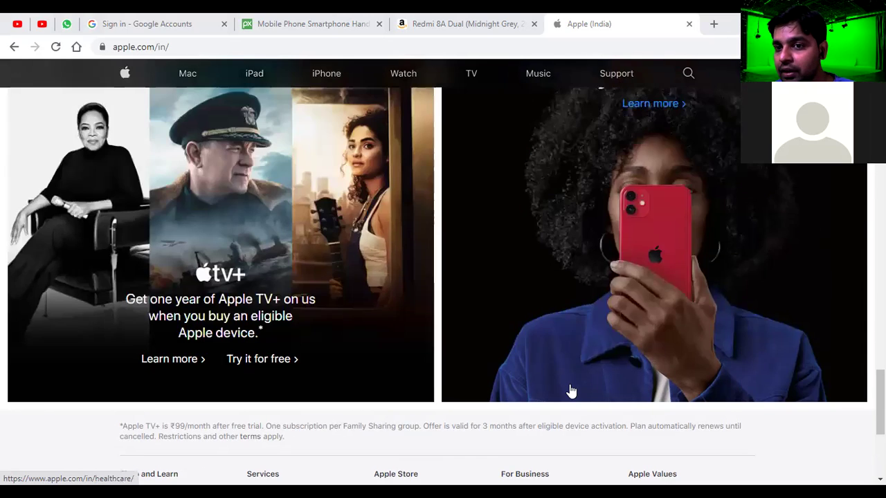
pyautogui.scroll(2, 571, 391)
pyautogui.scroll(-5, 571, 391)
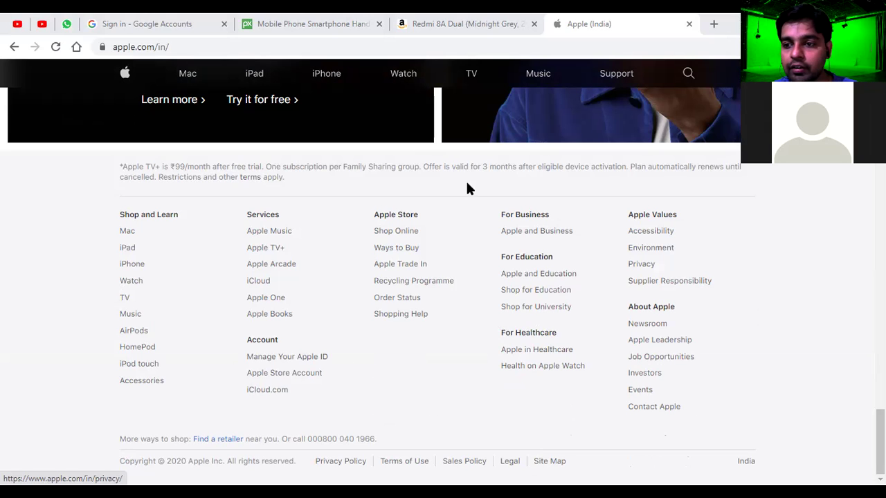
pyautogui.scroll(5, 460, 181)
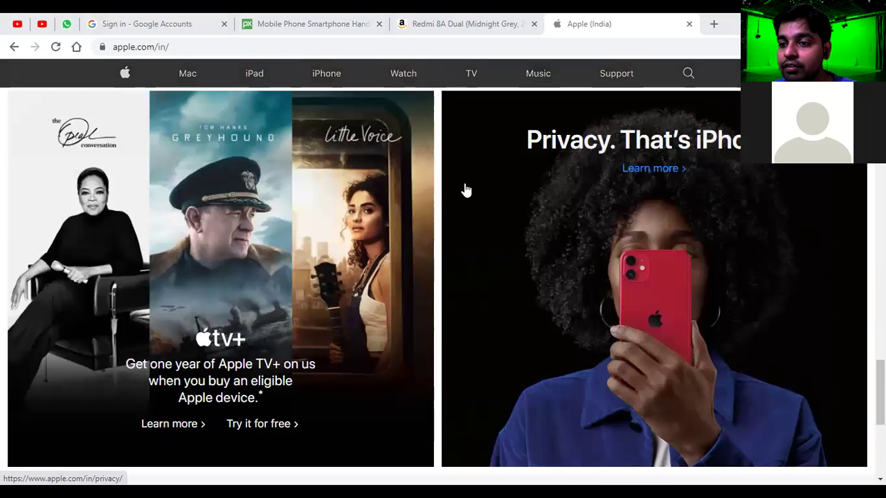
pyautogui.scroll(4, 467, 190)
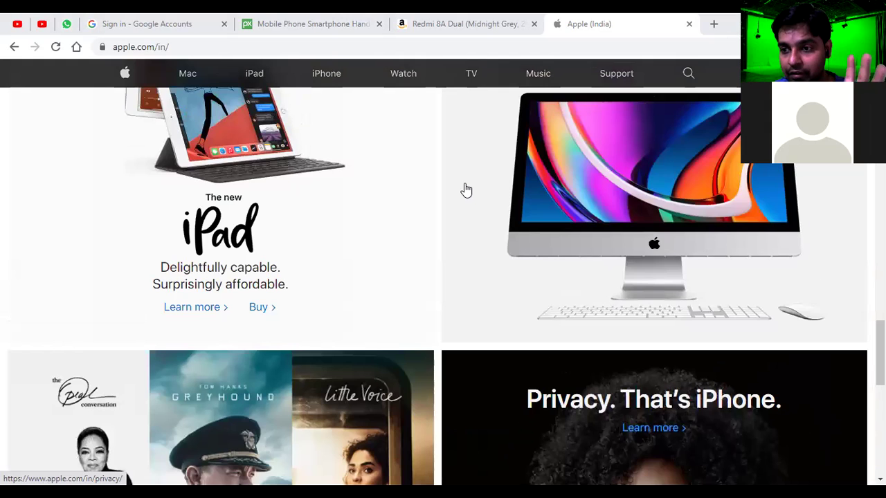
pyautogui.scroll(12, 466, 190)
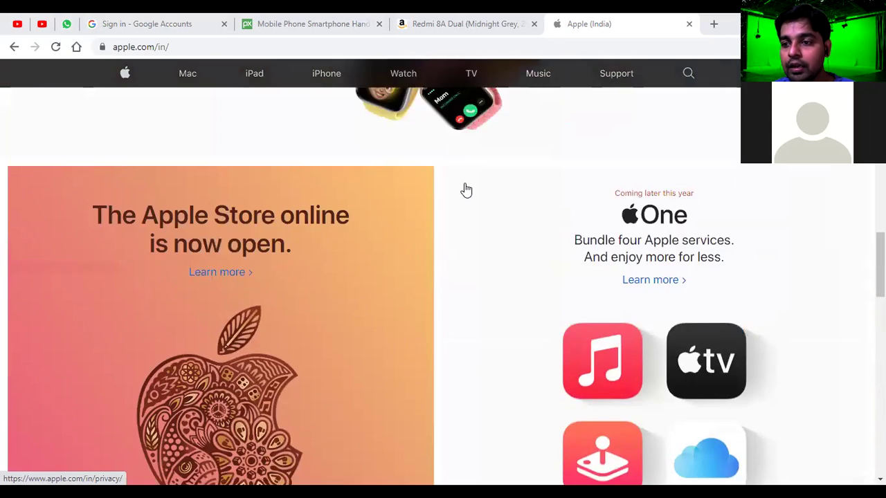
pyautogui.scroll(1, 466, 190)
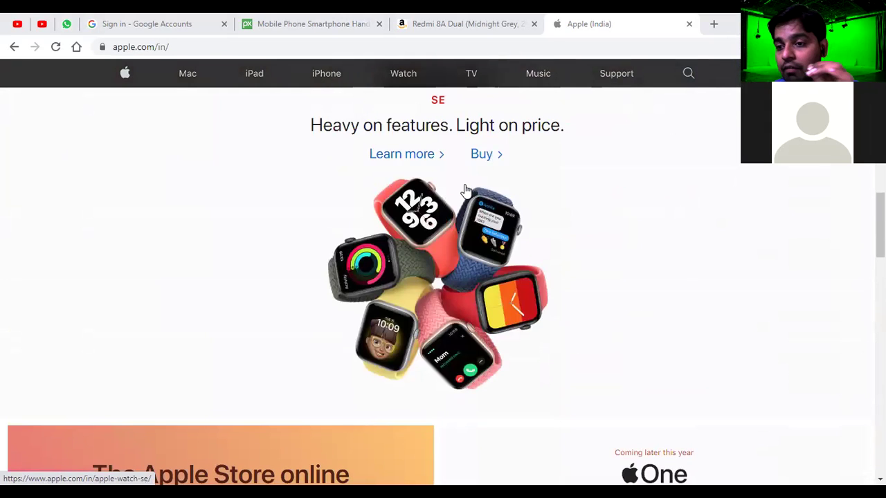
pyautogui.scroll(-12, 466, 190)
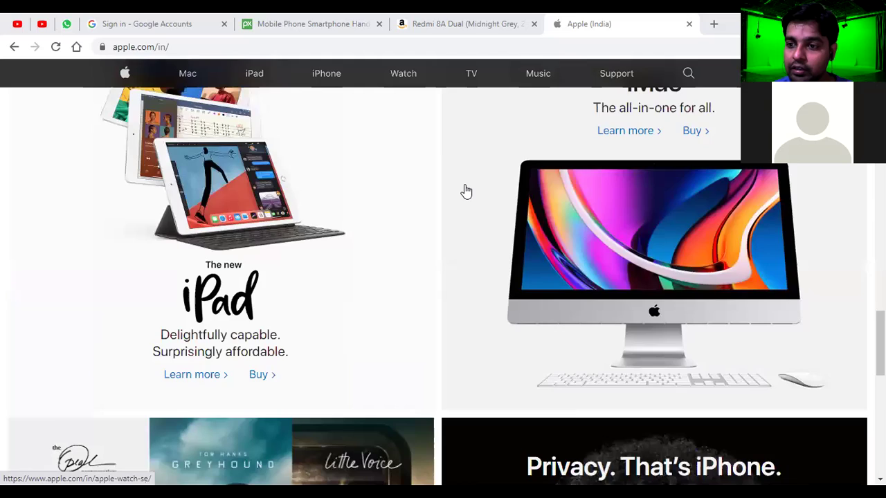
pyautogui.scroll(-6, 466, 191)
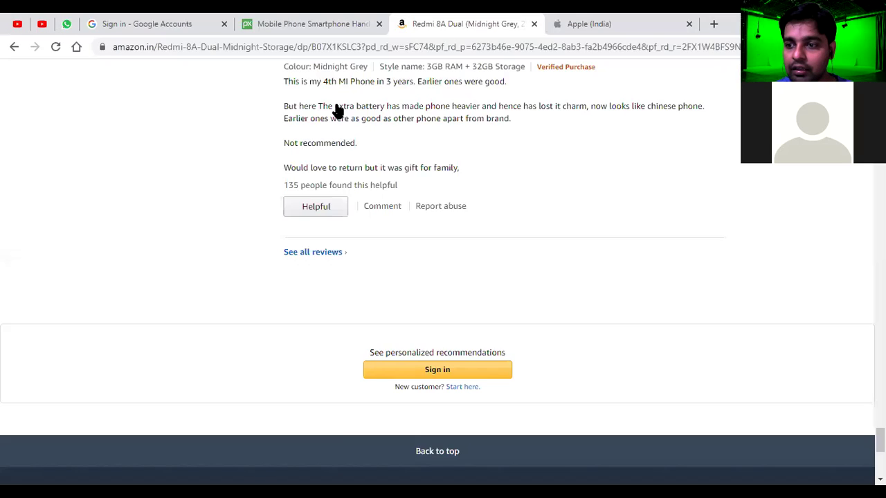
pyautogui.scroll(10, 516, 170)
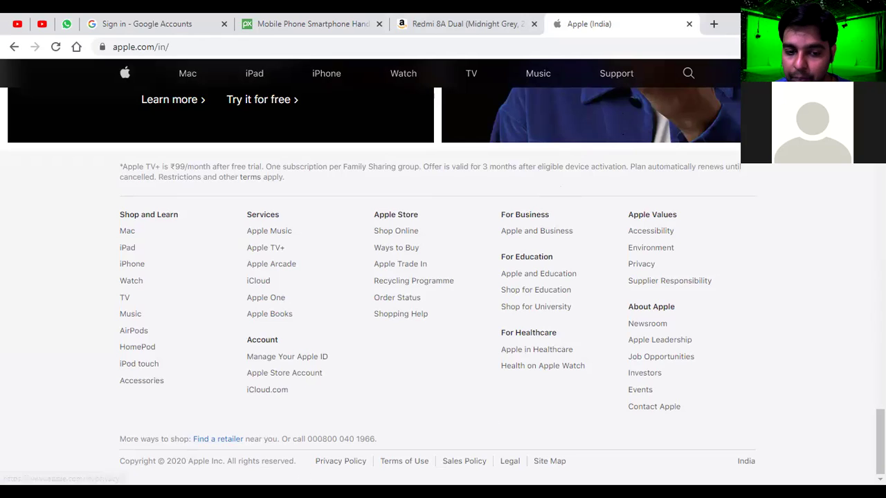
# Step: Highlight the copyright line in Apple's footer, then only its © symbol
pyautogui.moveTo(297, 462); pyautogui.dragTo(44, 456)
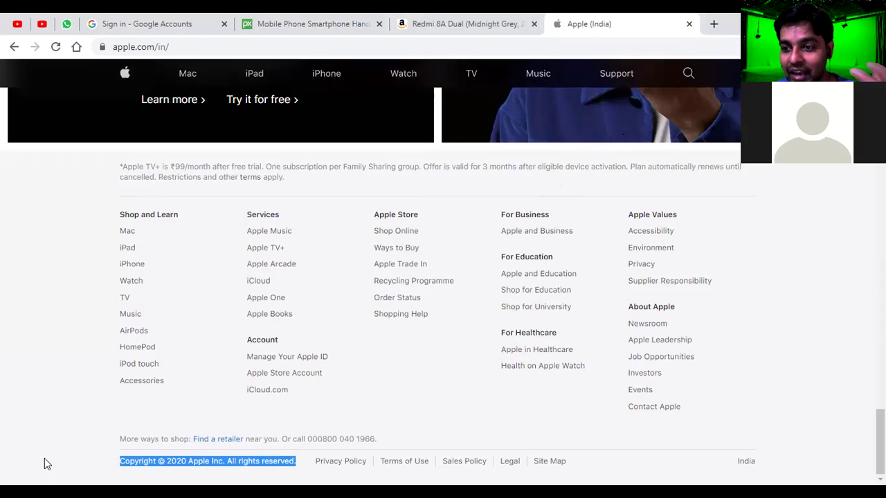
pyautogui.click(160, 463)
pyautogui.doubleClick(162, 462)
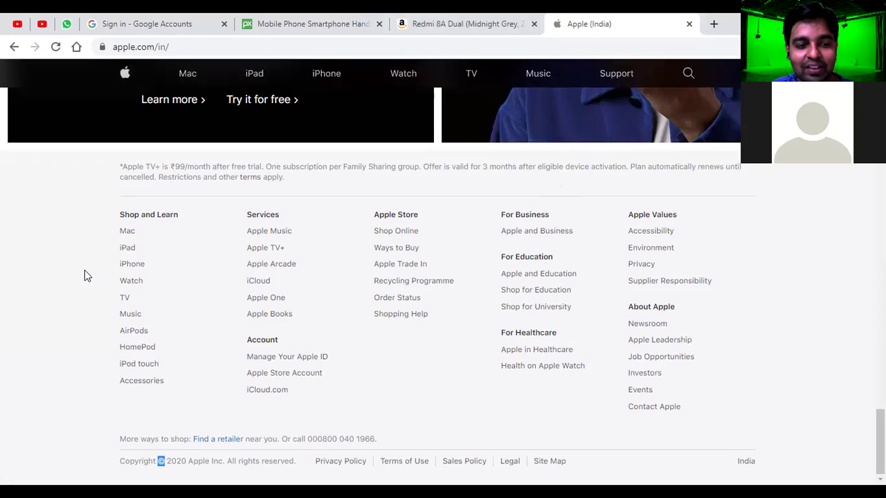
# Step: Open Apple's Privacy page from the iPhone privacy tile and look over its introduction
pyautogui.scroll(7, 447, 186)
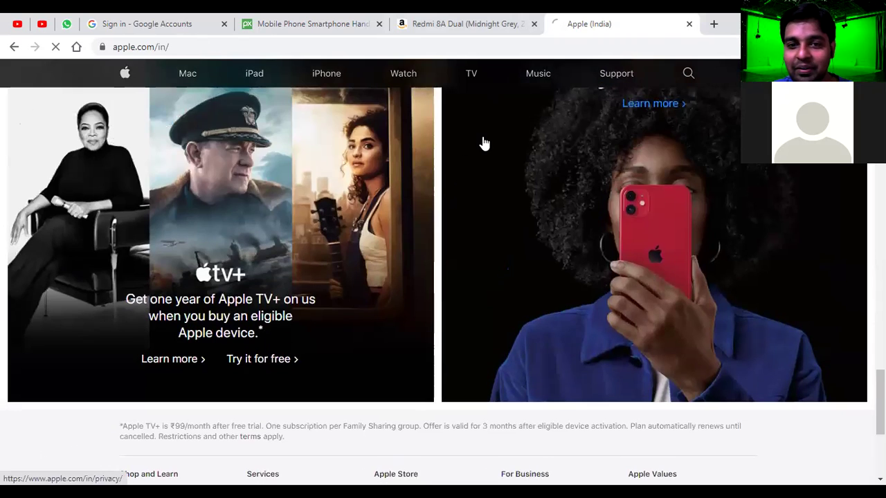
pyautogui.click(484, 145)
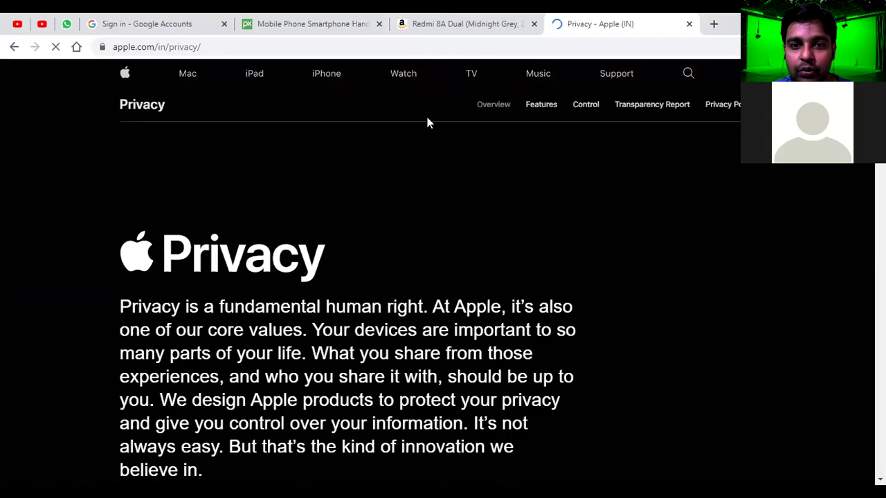
pyautogui.scroll(-2, 512, 364)
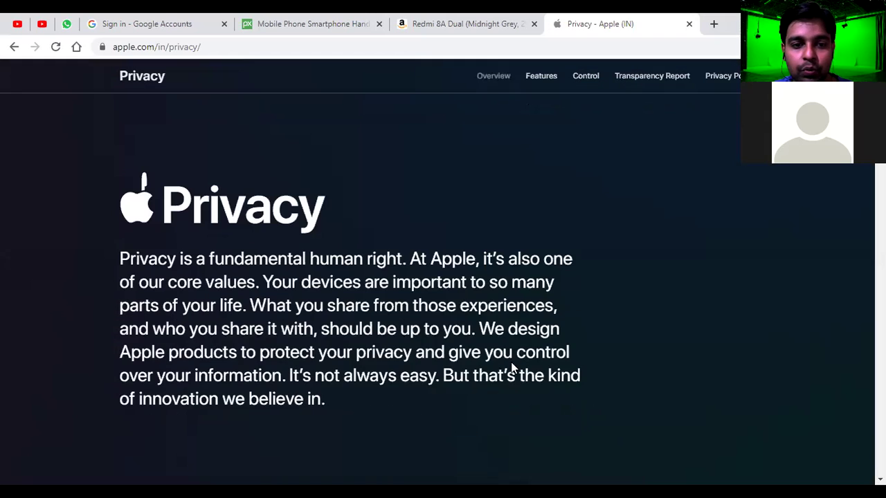
pyautogui.scroll(-2, 512, 368)
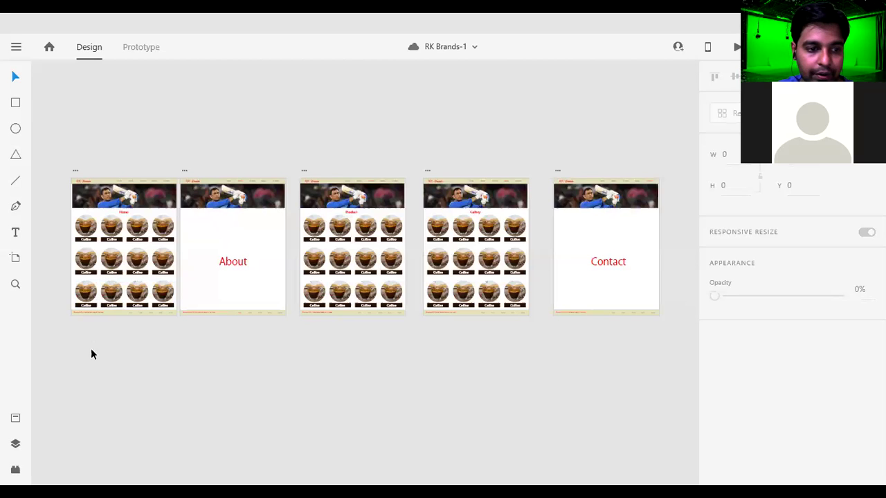
# Step: Switch to the RK Brands-1 document in Adobe XD and look over the Home artboard's banner, coffee grid and footer
pyautogui.scroll(1, 93, 256)
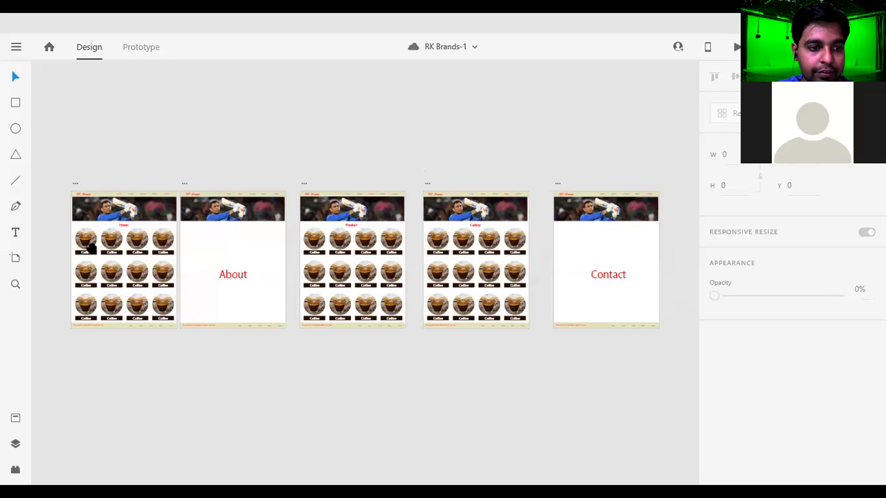
pyautogui.scroll(5, 97, 265)
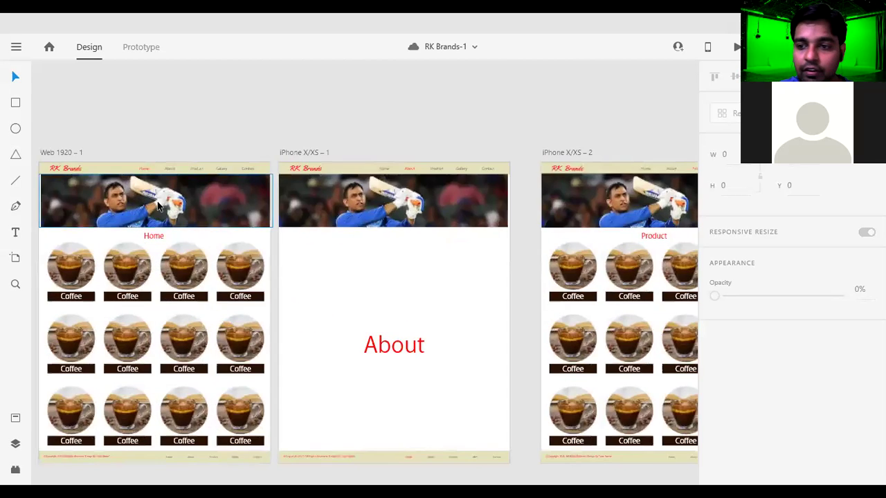
pyautogui.hscroll(-2, 176, 215)
pyautogui.scroll(-4, 382, 122)
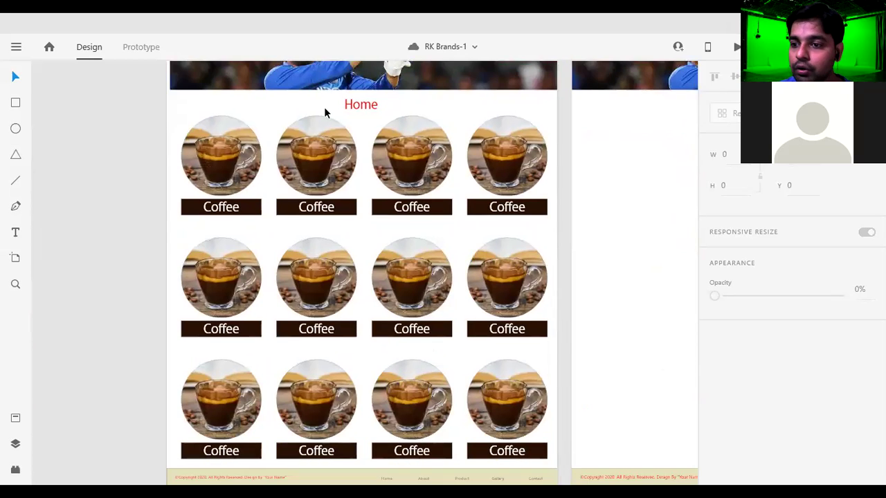
pyautogui.scroll(-2, 320, 128)
pyautogui.scroll(-1, 320, 128)
pyautogui.scroll(4, 300, 173)
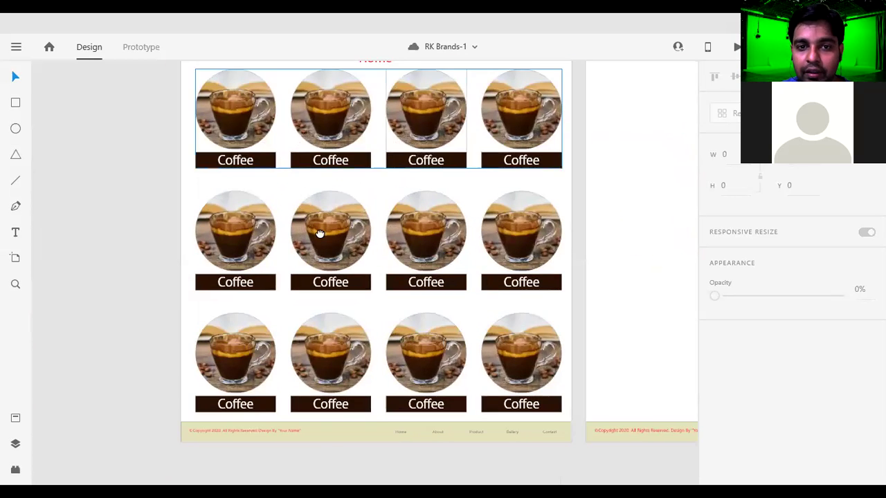
pyautogui.scroll(3, 316, 246)
# Step: Cut the cricketer photo out of the banner mask on the Web 1920 – 1 artboard
pyautogui.moveTo(315, 246); pyautogui.dragTo(390, 148)
pyautogui.click(390, 143)
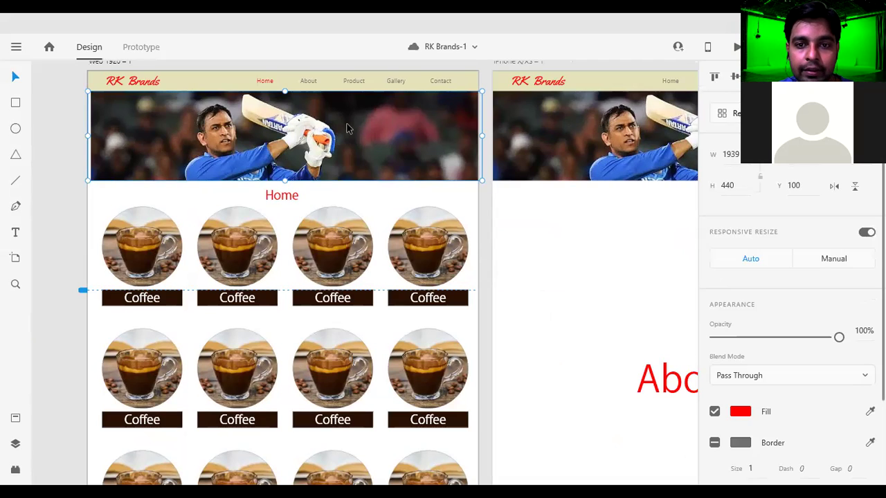
pyautogui.hotkey('ctrl', 'v')
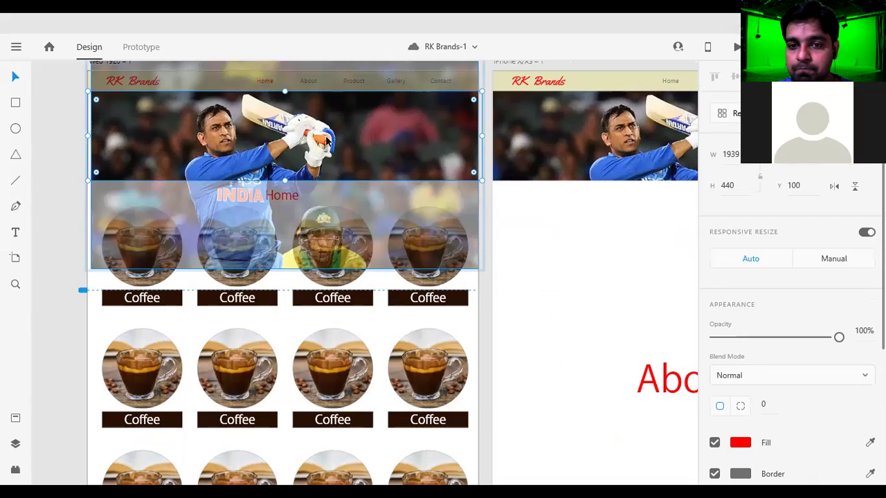
pyautogui.moveTo(353, 146); pyautogui.dragTo(353, 138)
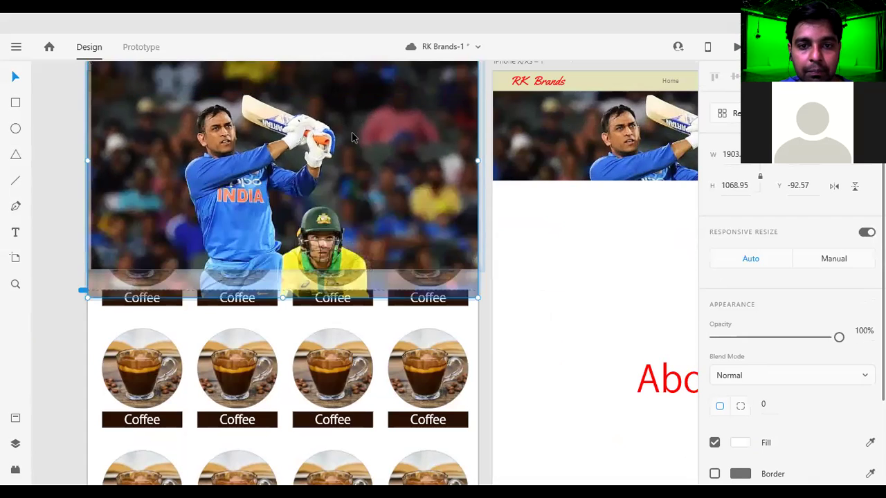
pyautogui.rightClick(353, 138)
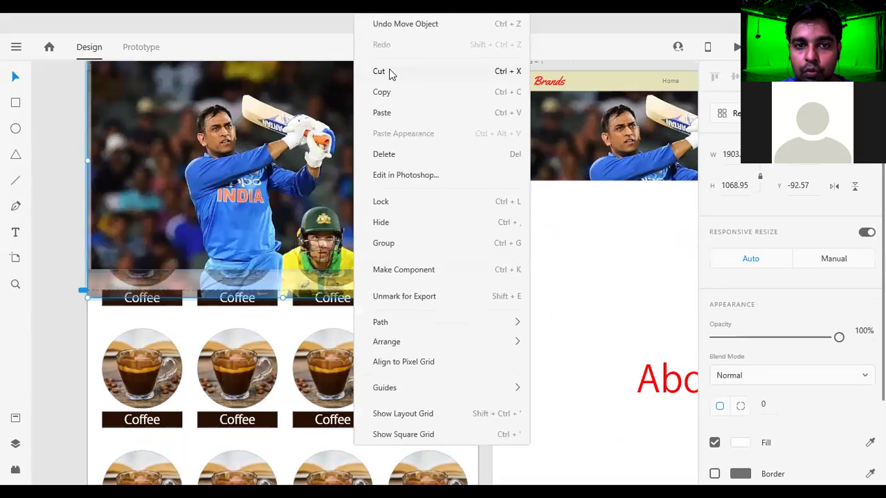
pyautogui.click(389, 72)
pyautogui.click(316, 162)
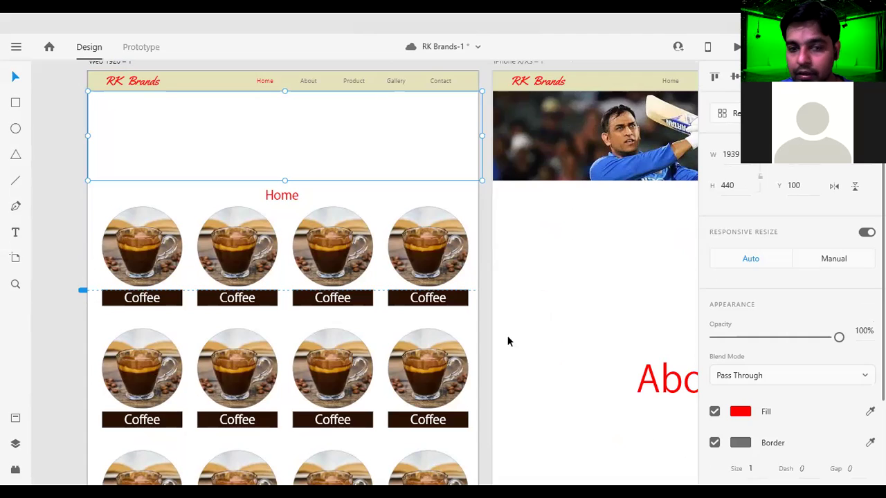
pyautogui.click(229, 188)
pyautogui.click(244, 142)
pyautogui.press('Escape')
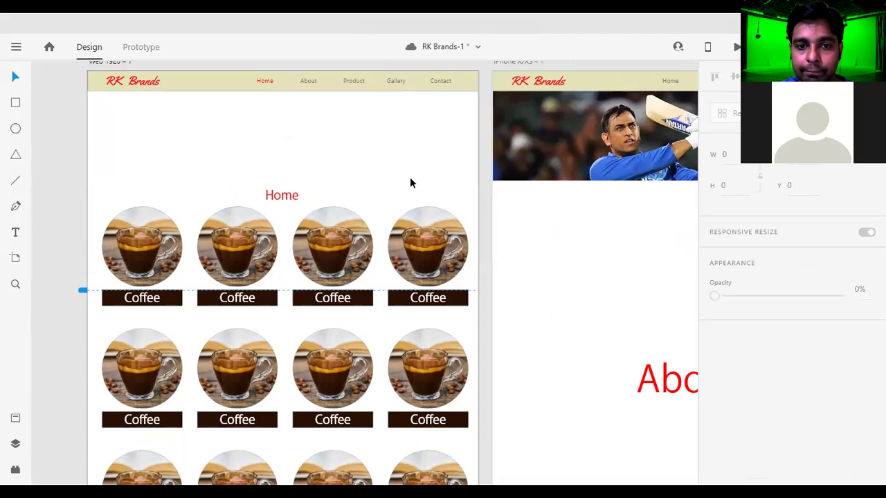
pyautogui.click(398, 159)
pyautogui.moveTo(284, 180)
pyautogui.mouseDown()
pyautogui.moveTo(285, 187)
pyautogui.moveTo(286, 180)
pyautogui.mouseUp()
pyautogui.press('Escape')
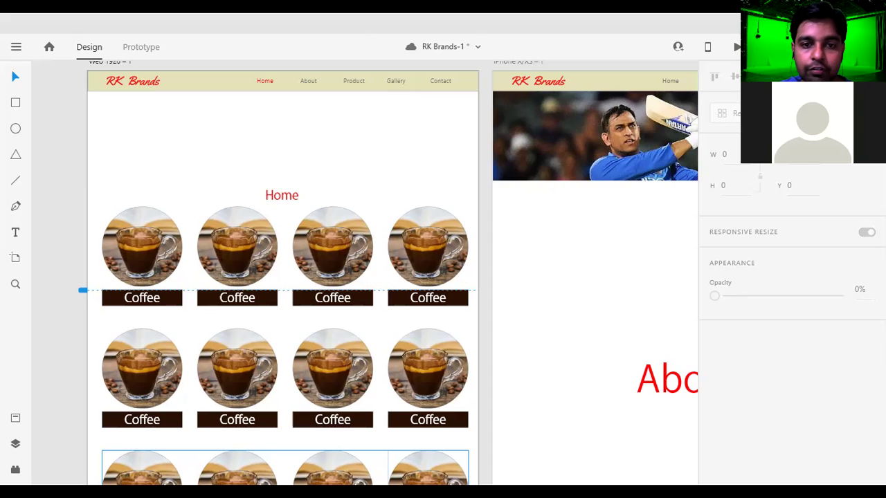
pyautogui.hotkey('ctrl', 's')
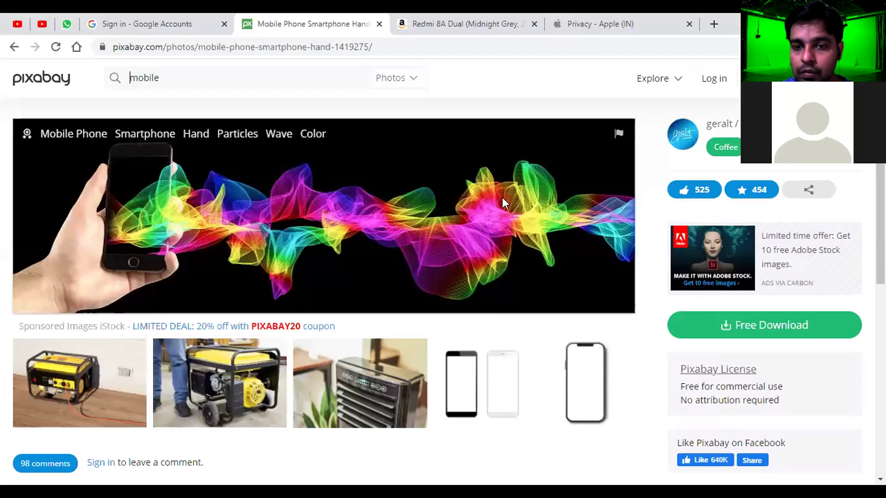
pyautogui.rightClick(348, 197)
pyautogui.click(383, 222)
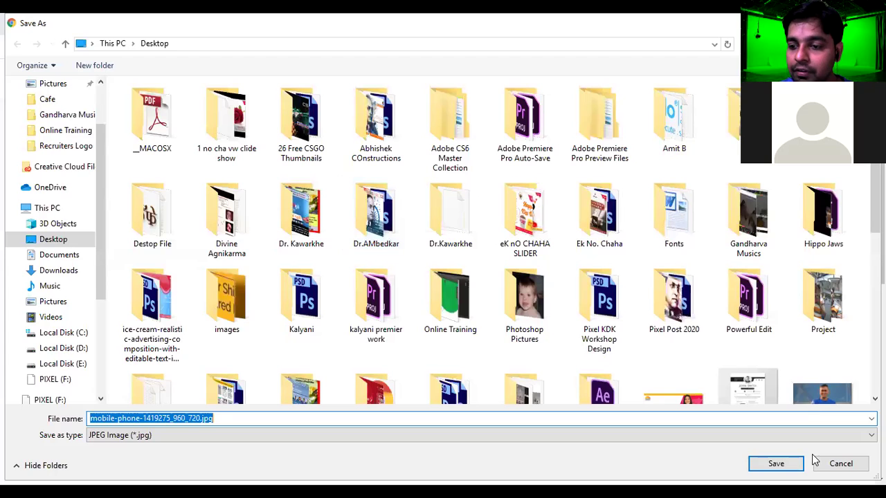
pyautogui.click(837, 464)
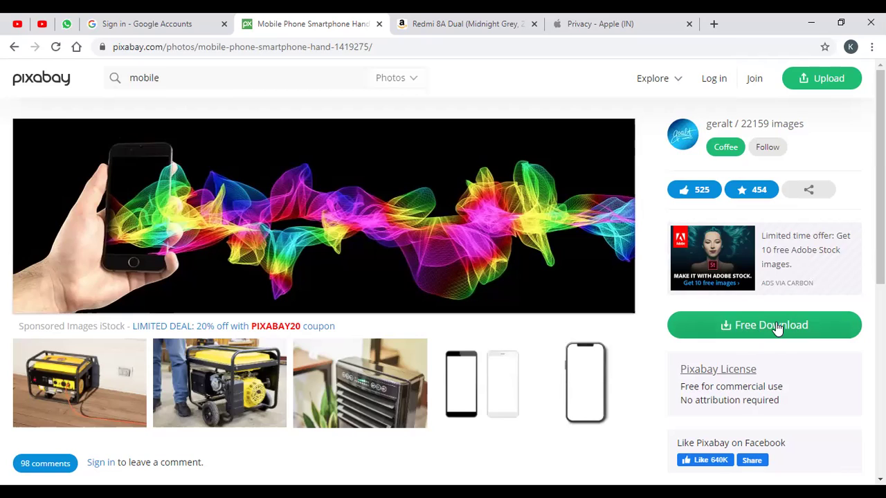
# Step: Save the Pixabay image of the hand-held phone to the Desktop as mobile-phone-1419275_960_720.jpg
pyautogui.rightClick(398, 194)
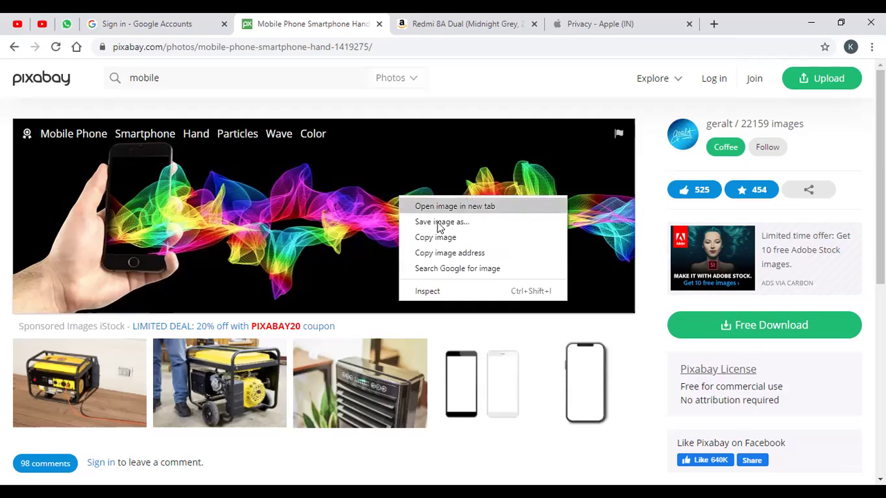
pyautogui.click(441, 222)
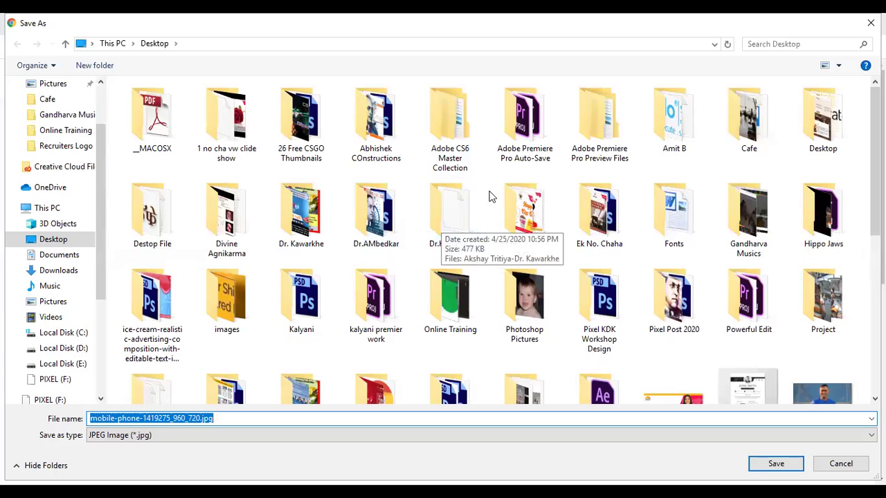
pyautogui.click(138, 218)
pyautogui.press('p')
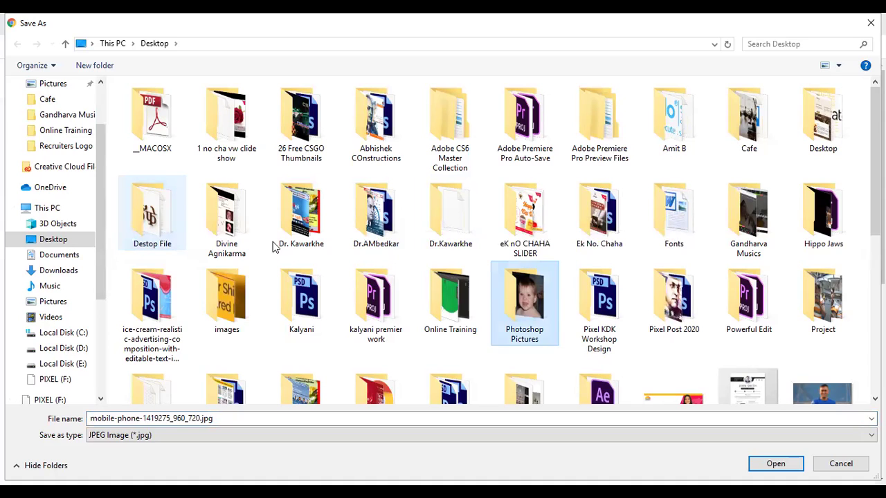
pyautogui.scroll(2, 89, 101)
pyautogui.click(83, 94)
pyautogui.click(79, 112)
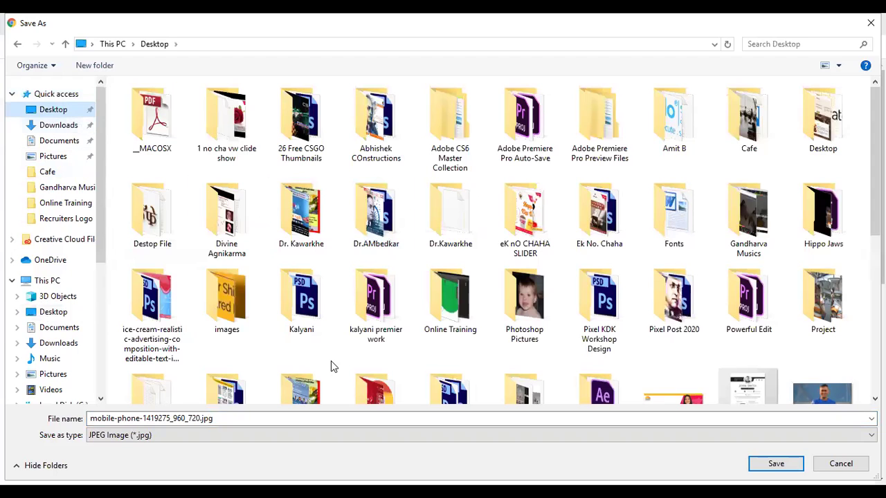
pyautogui.click(777, 465)
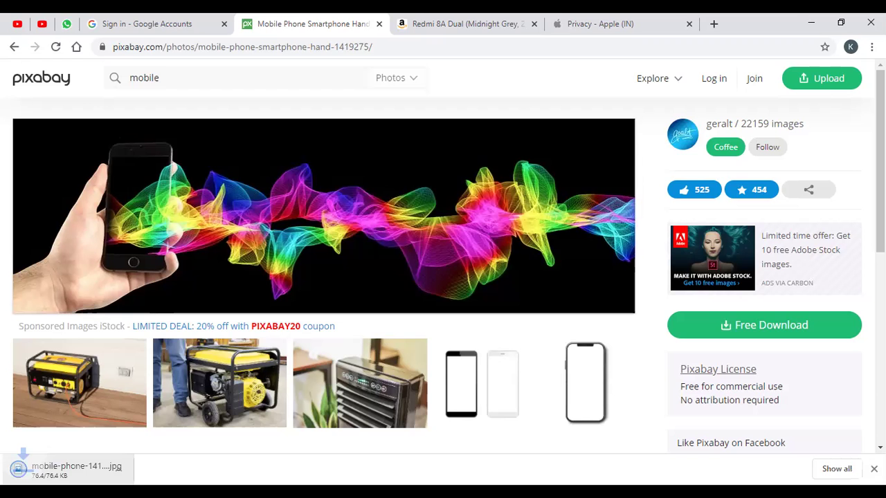
# Step: Bring the downloaded phone image into the Web 1920 – 1 artboard in Adobe XD and position it at X 0, Y 100
pyautogui.rightClick(66, 471)
pyautogui.click(104, 435)
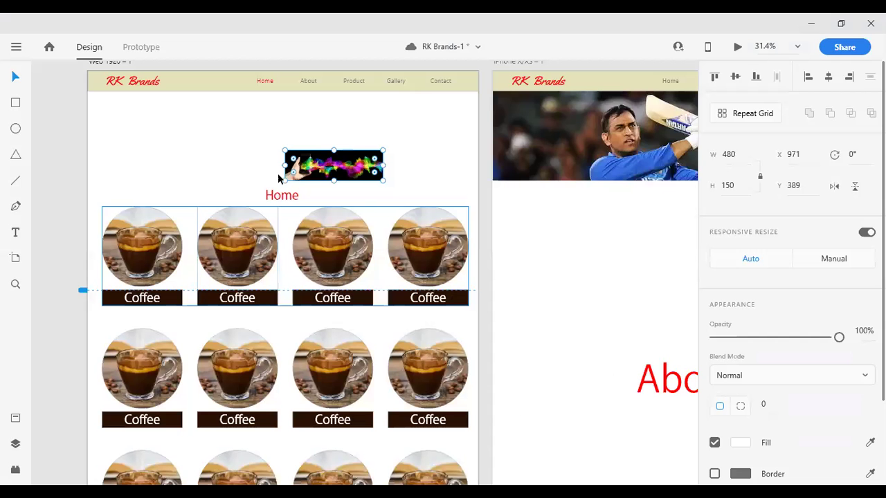
pyautogui.moveTo(304, 157); pyautogui.dragTo(115, 102)
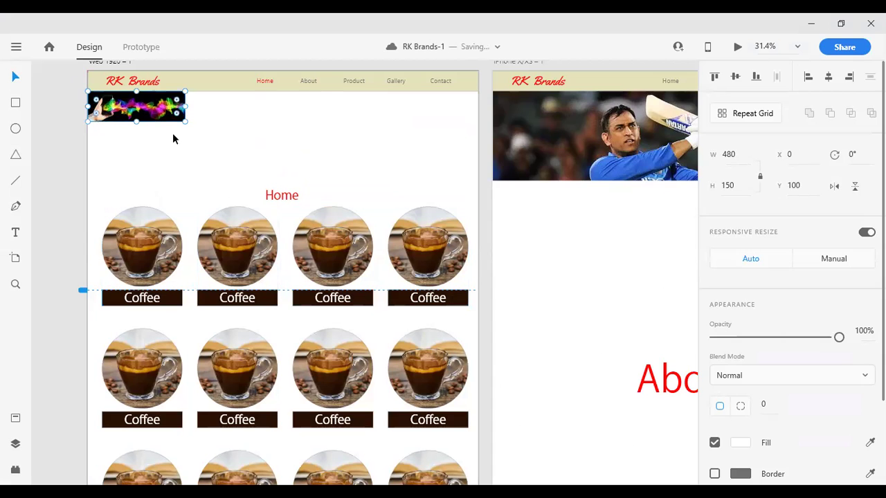
# Step: Enlarge the phone image to about 1731 × 541 and move it onto the pasteboard beside Web 1920 – 1
pyautogui.moveTo(185, 122); pyautogui.dragTo(799, 201)
pyautogui.press('space')
pyautogui.scroll(-5, 571, 179)
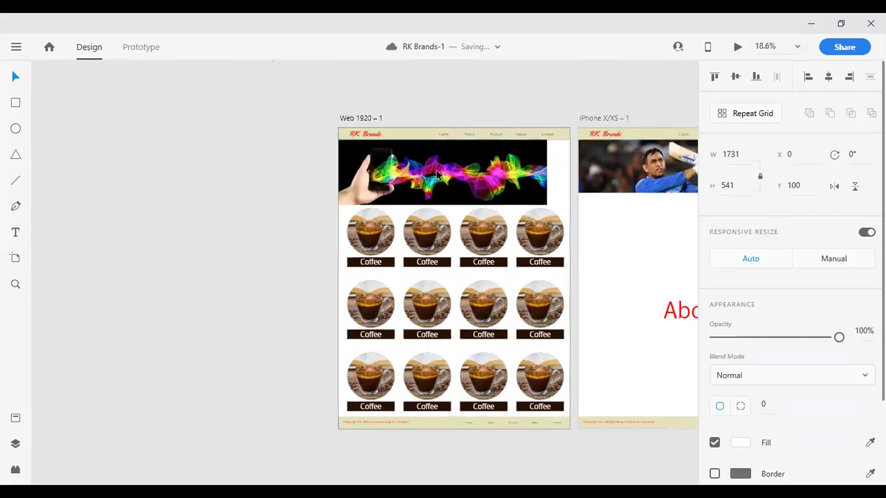
pyautogui.moveTo(436, 176); pyautogui.dragTo(131, 192)
pyautogui.click(353, 198)
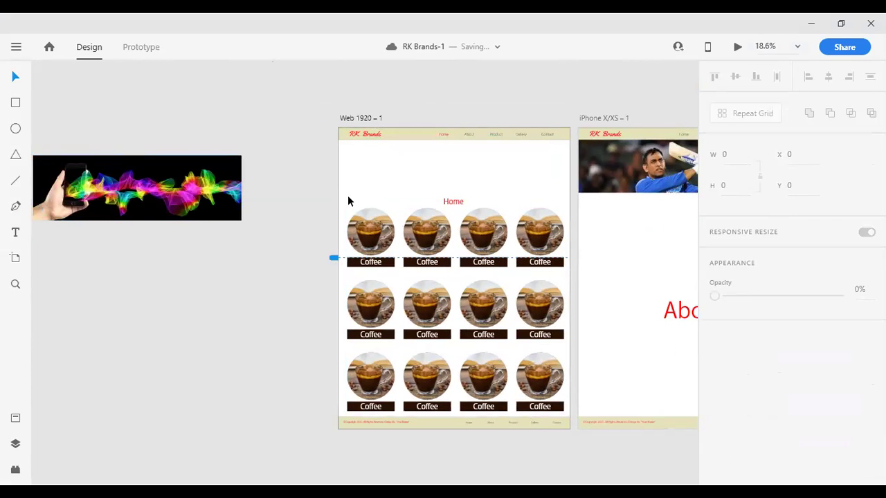
# Step: Copy the masked cricketer banner from iPhone X/XS – 1 into the empty banner area of Web 1920 – 1
pyautogui.hotkey('ctrl', 'y')
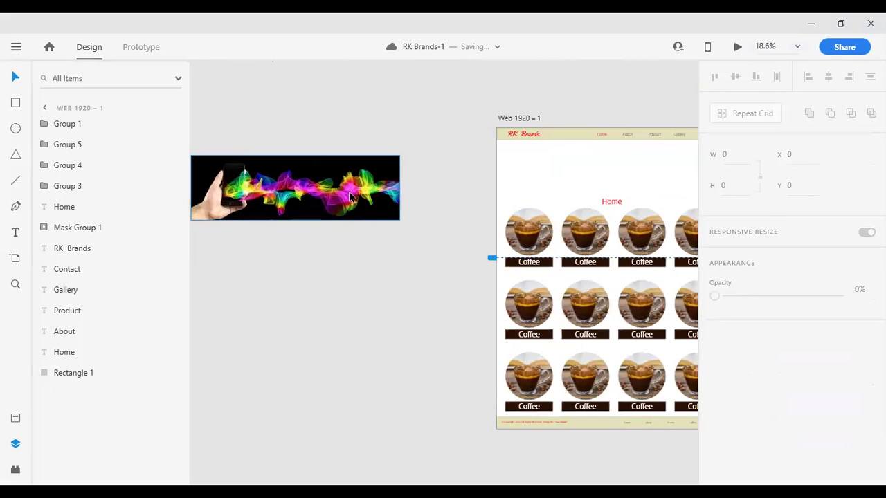
pyautogui.hotkey('ctrl', 'y')
pyautogui.scroll(2, 501, 174)
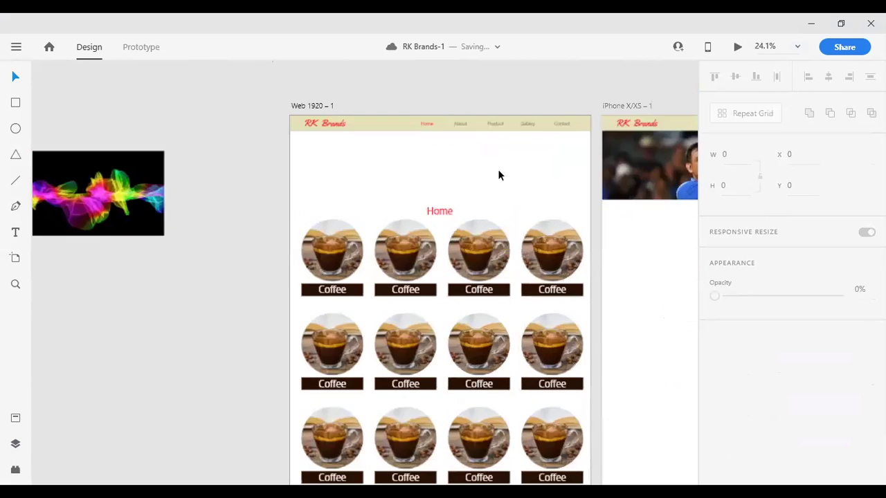
pyautogui.click(621, 176)
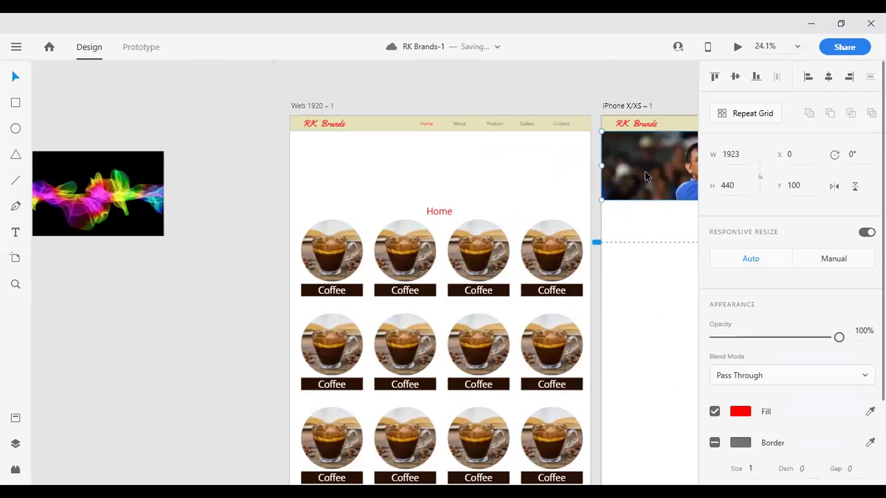
pyautogui.moveTo(645, 177); pyautogui.dragTo(332, 175)
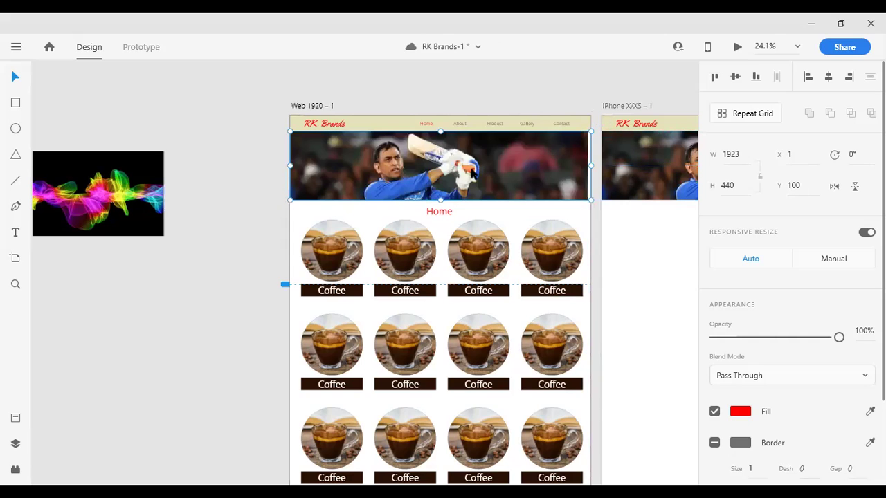
# Step: Ungroup the copied banner's mask and try to swap its cricketer photo for the phone image
pyautogui.rightClick(492, 170)
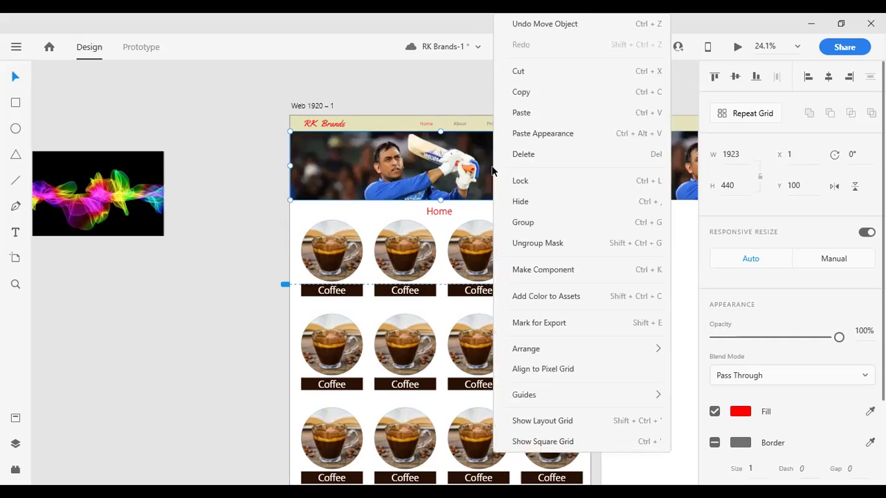
pyautogui.click(546, 243)
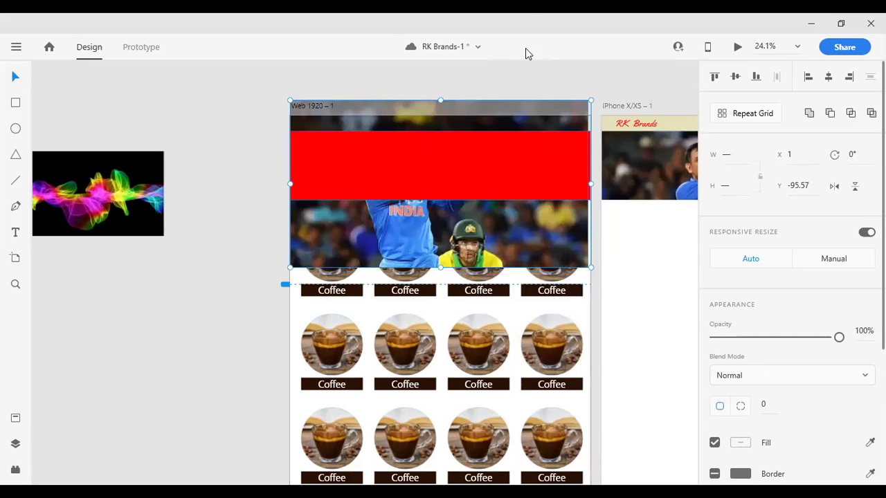
pyautogui.click(409, 234)
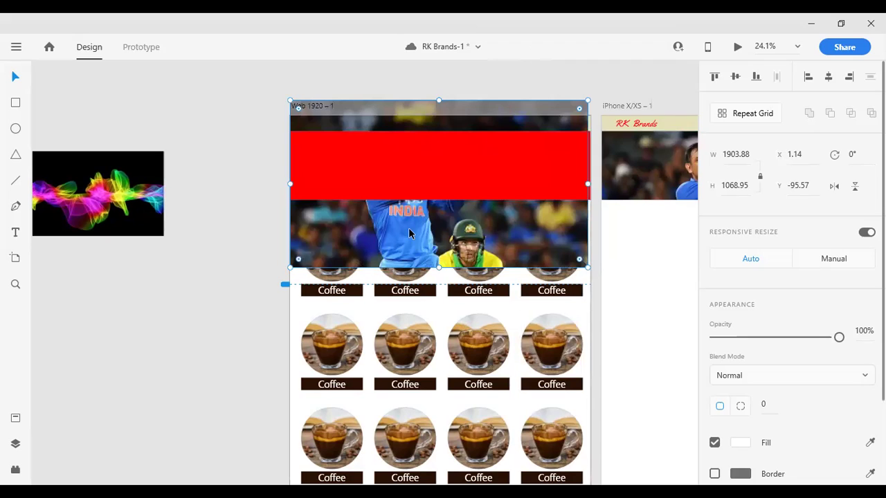
pyautogui.press('Delete')
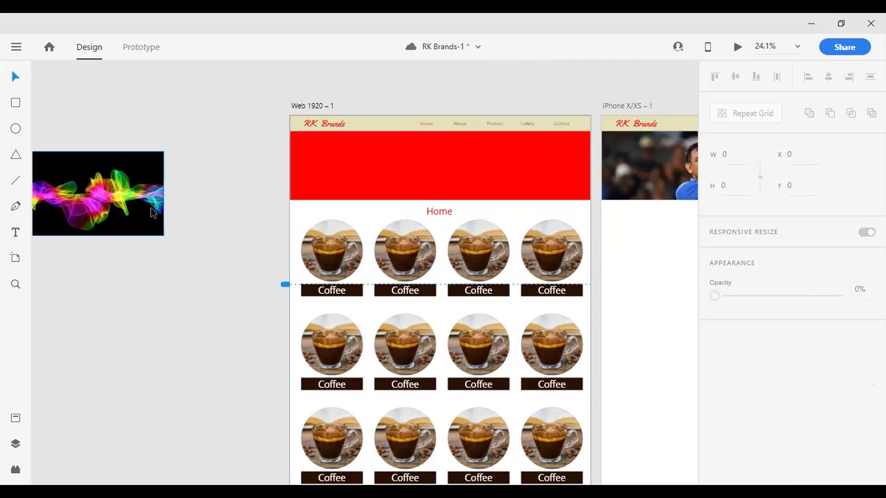
pyautogui.moveTo(104, 175); pyautogui.dragTo(501, 172)
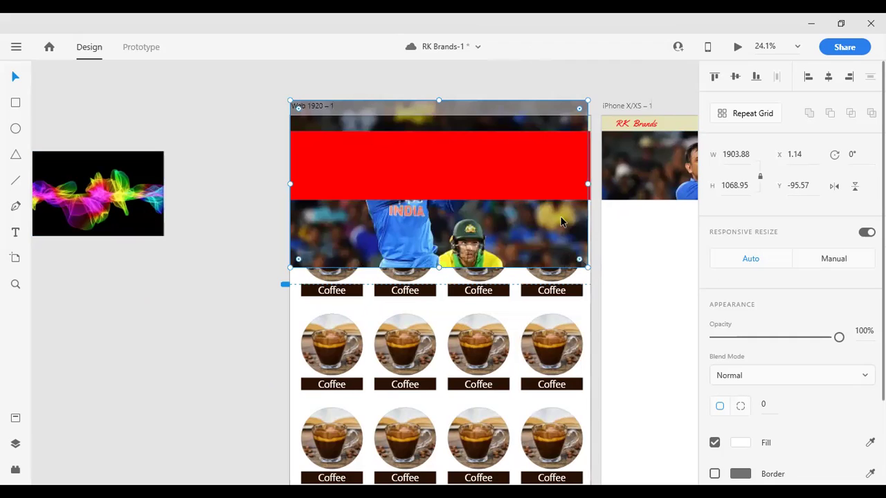
# Step: Undo the banner replacement edits on Web 1920 – 1 back to before the cricketer photo was cut from its mask
pyautogui.hotkey('ctrl', 'z')
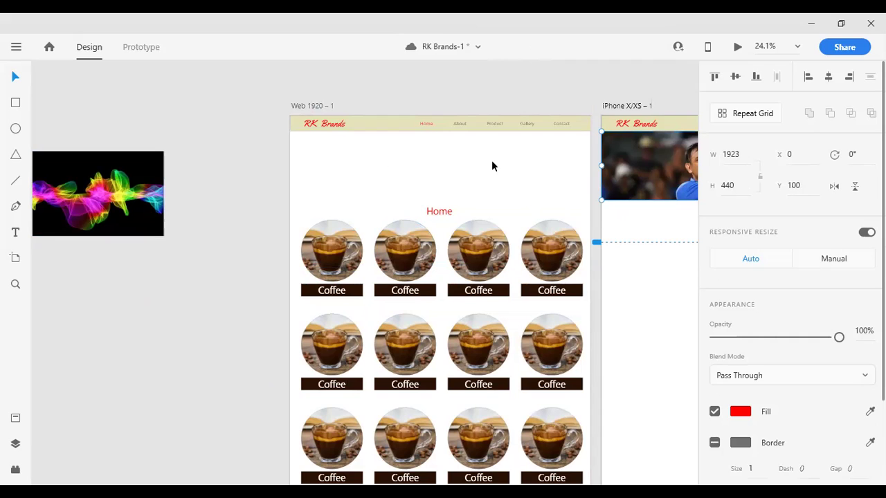
pyautogui.hotkey('ctrl', 'z')
pyautogui.hotkey('ctrl', 'z')
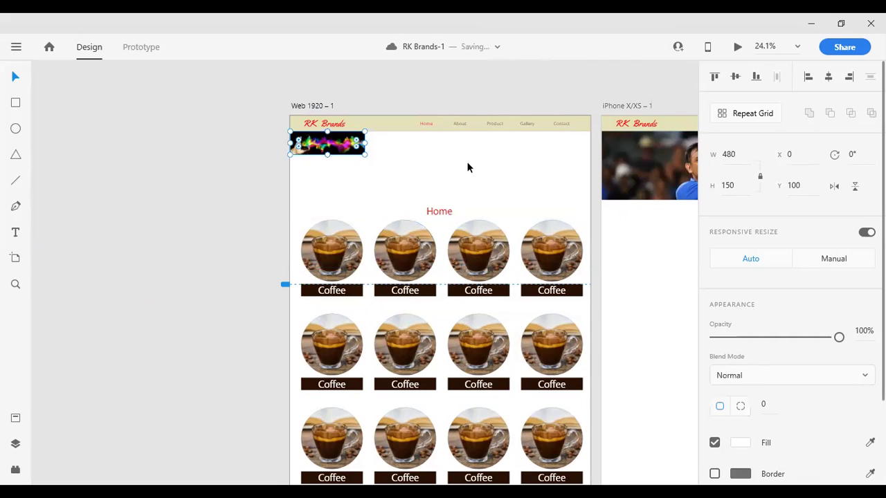
pyautogui.hotkey('ctrl', 'z')
pyautogui.hotkey('ctrl', 'z')
pyautogui.hotkey('ctrl', 'z')
pyautogui.hotkey('ctrl', 'z')
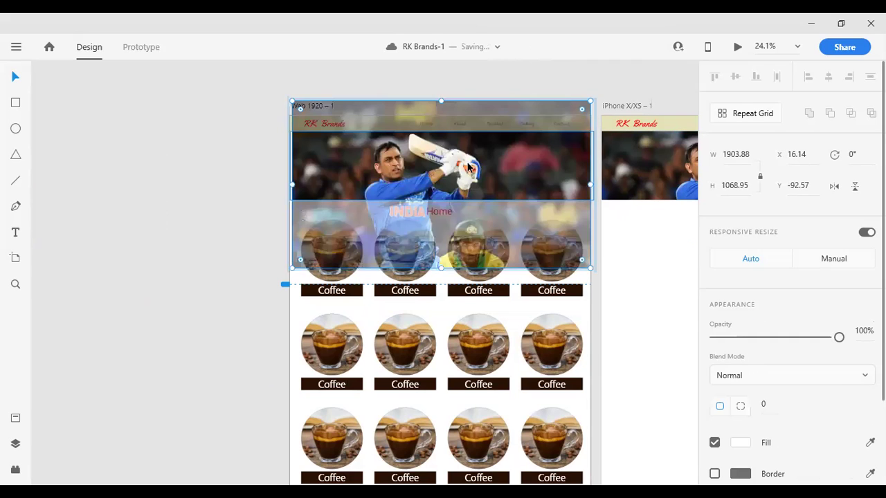
pyautogui.hotkey('ctrl', 'z')
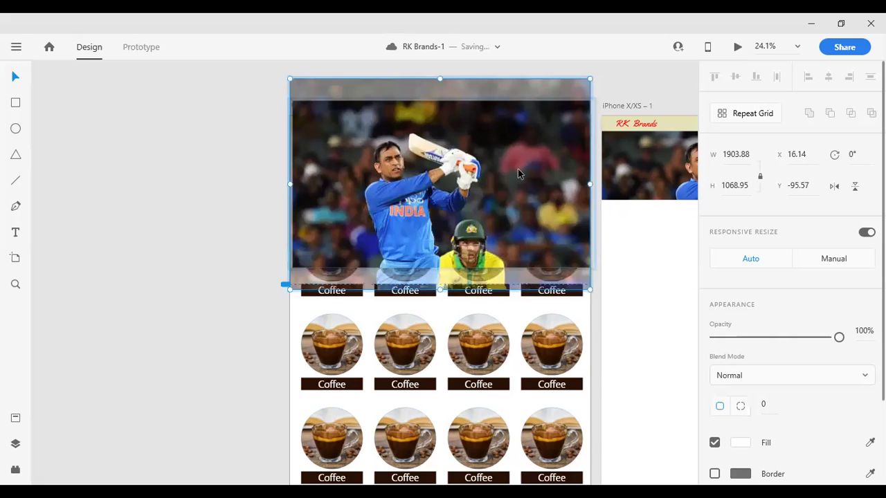
pyautogui.rightClick(517, 168)
pyautogui.click(178, 158)
pyautogui.rightClick(489, 141)
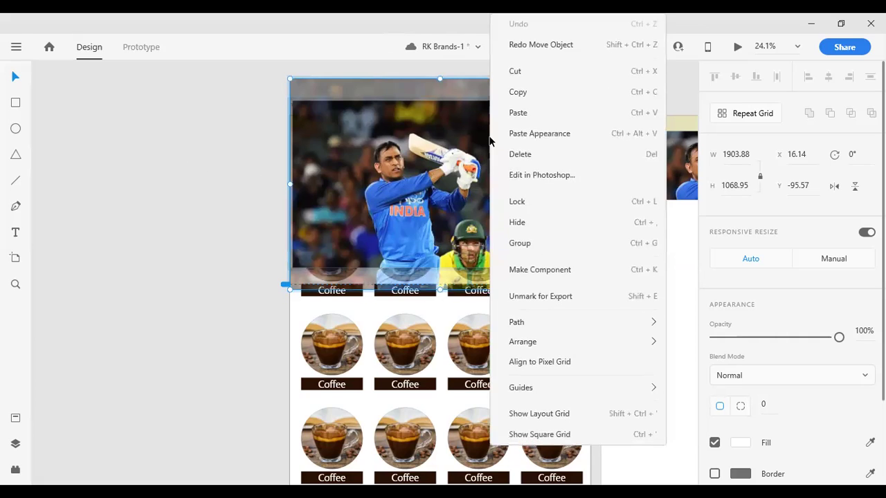
pyautogui.click(546, 297)
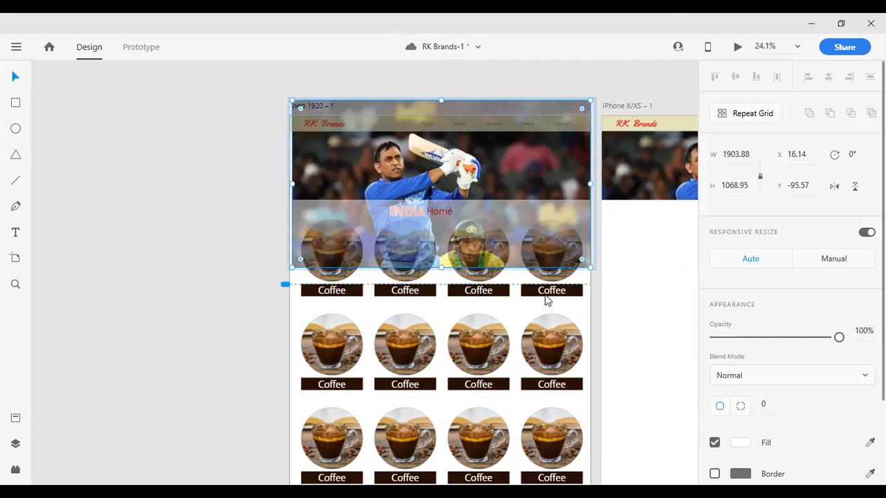
pyautogui.rightClick(513, 164)
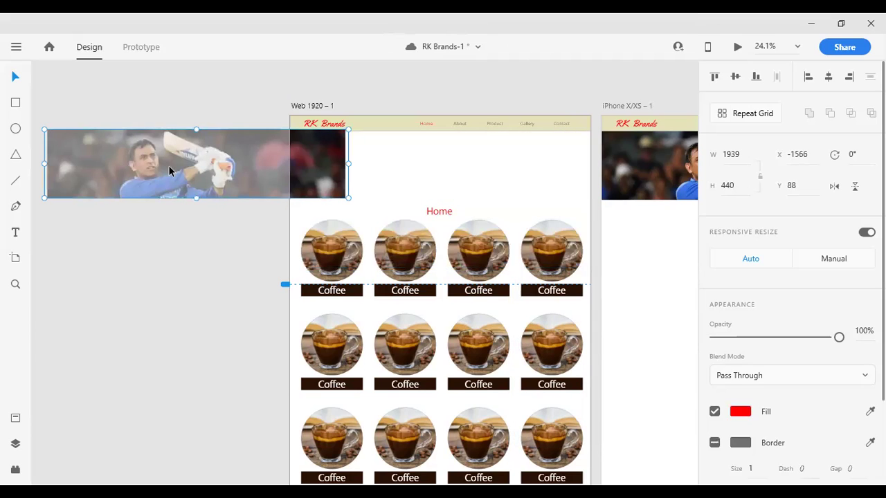
pyautogui.hotkey('ctrl', 'z')
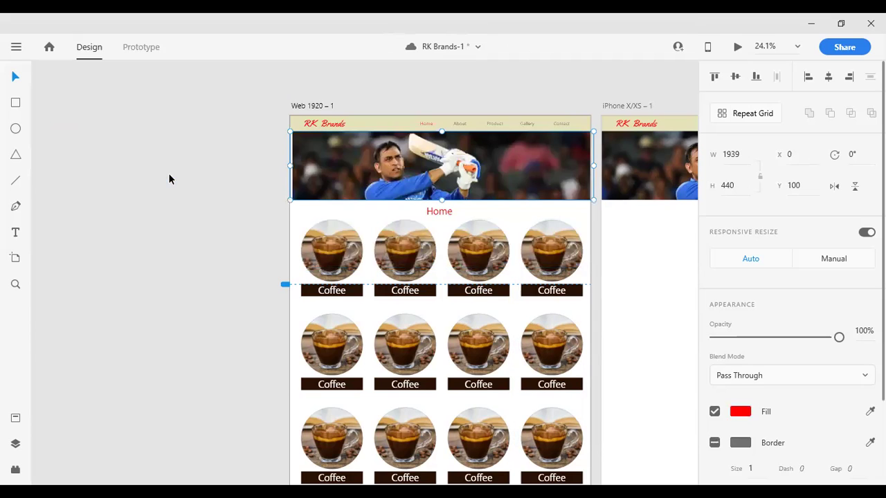
pyautogui.hotkey('ctrl', 'z')
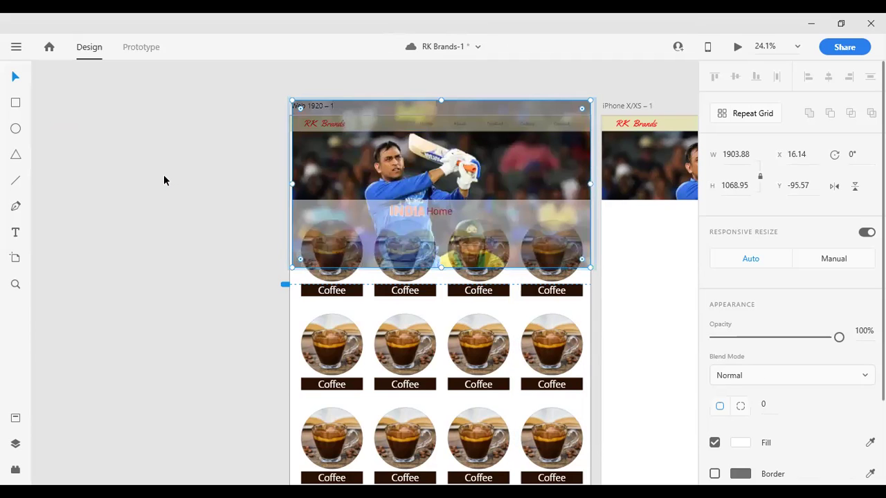
pyautogui.hotkey('ctrl', 'z')
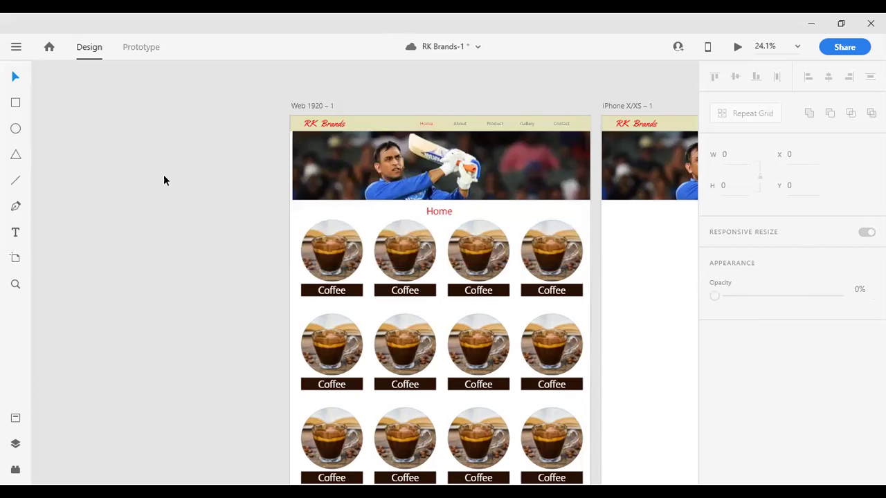
# Step: Ungroup the banner mask on Web 1920 – 1 and delete the cricketer photo behind the red rectangle
pyautogui.click(373, 196)
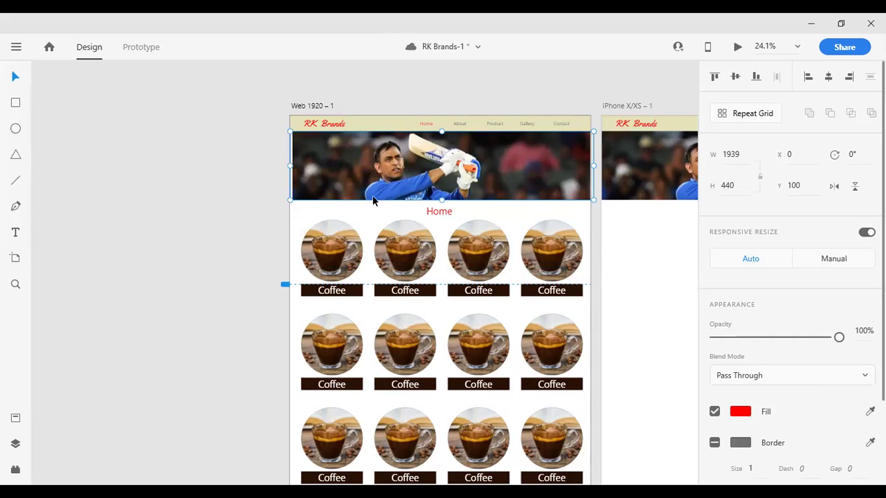
pyautogui.rightClick(400, 173)
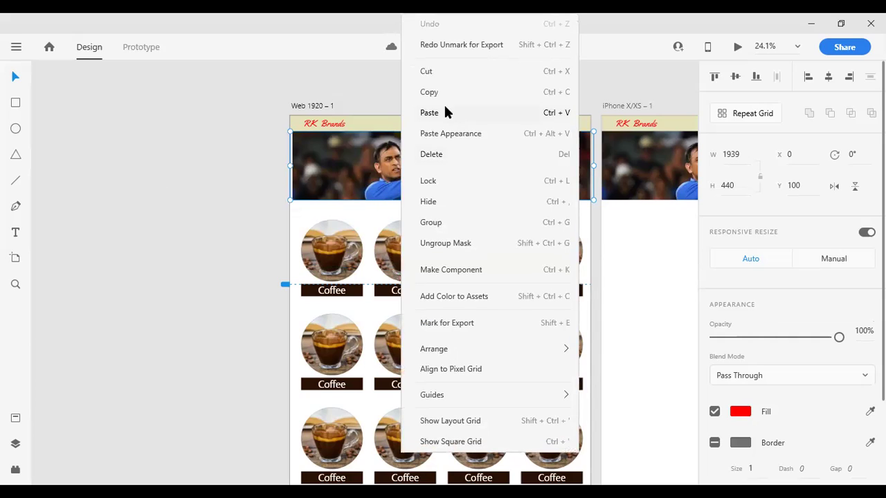
pyautogui.click(456, 246)
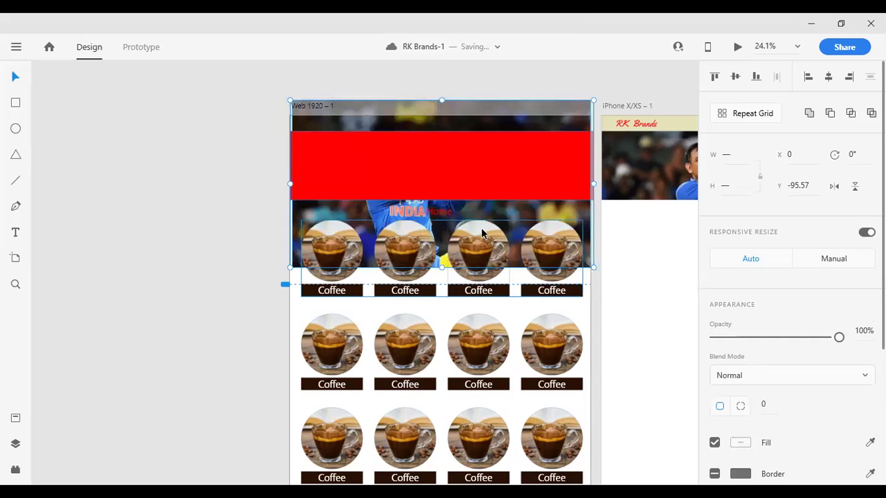
pyautogui.click(192, 199)
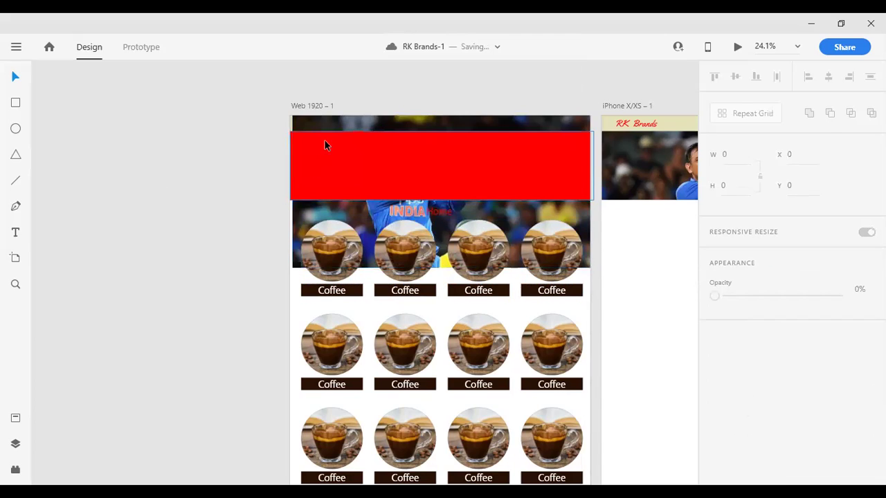
pyautogui.click(299, 220)
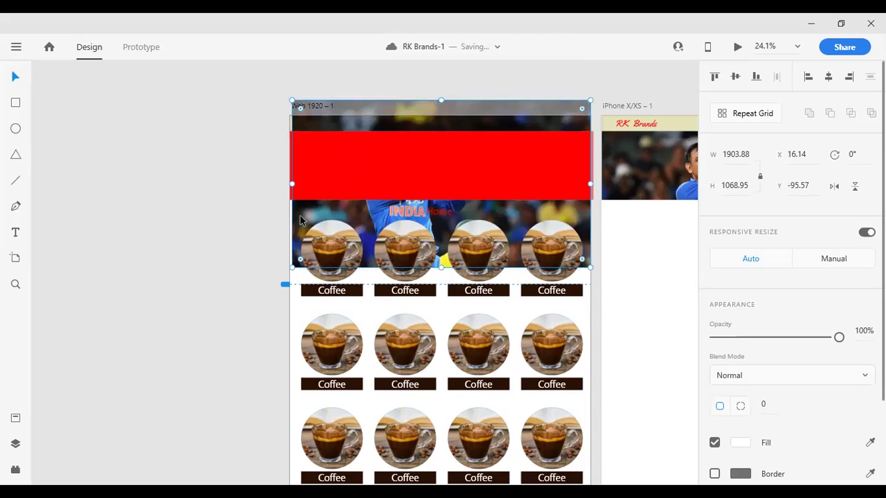
pyautogui.press('Delete')
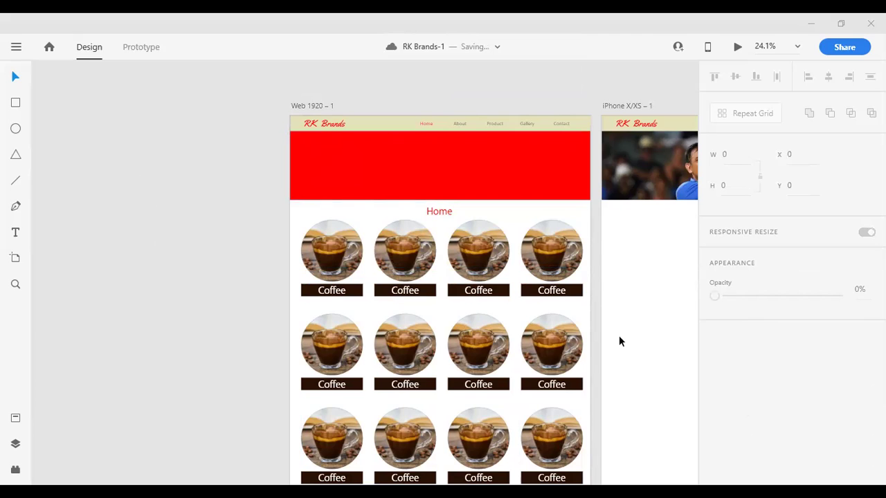
# Step: Fill the red banner rectangle on Web 1920 – 1 with the downloaded phone image
pyautogui.moveTo(420, 139); pyautogui.dragTo(421, 141)
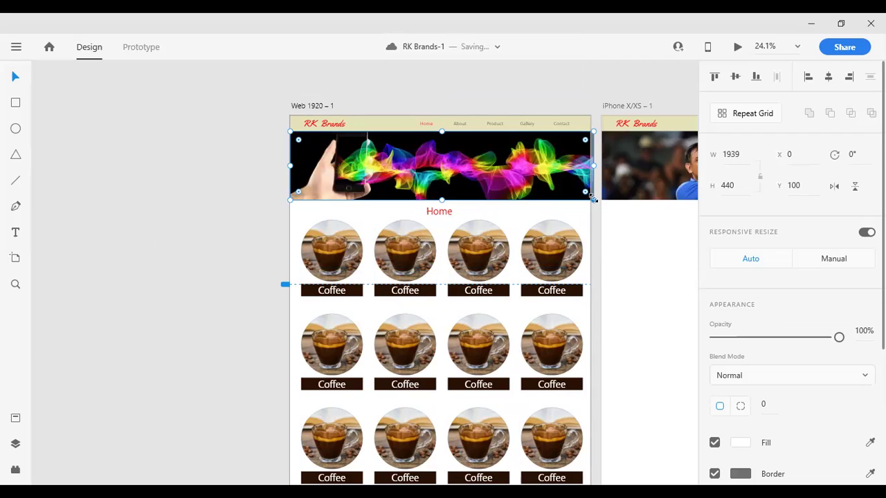
pyautogui.moveTo(581, 201); pyautogui.dragTo(592, 200)
pyautogui.click(237, 175)
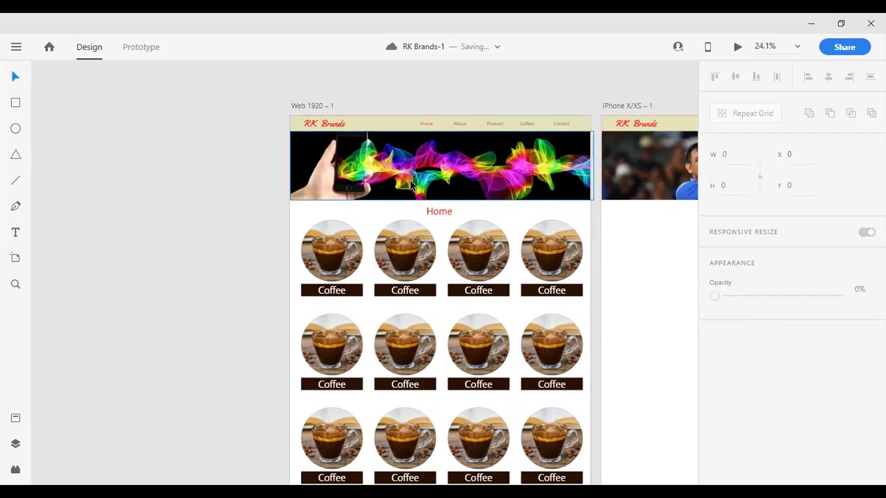
# Step: Draw a rectangle about 834 × 96 along the banner's lower right edge and move it up to about Y 424
pyautogui.scroll(1, 400, 169)
pyautogui.scroll(1, 400, 170)
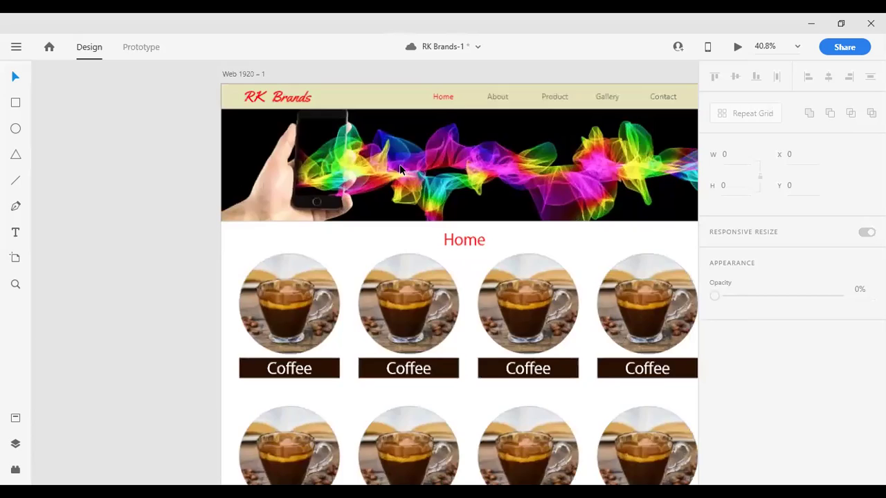
pyautogui.scroll(-2, 548, 165)
pyautogui.scroll(3, 548, 164)
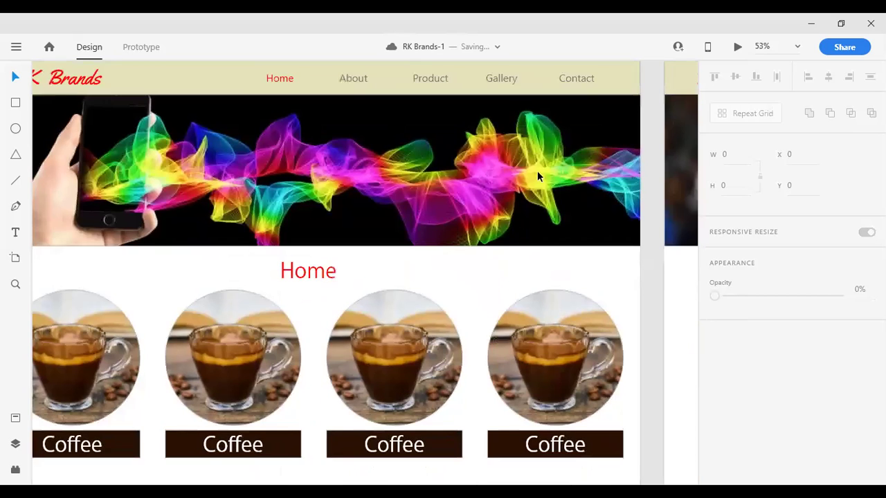
pyautogui.moveTo(343, 206); pyautogui.dragTo(408, 198)
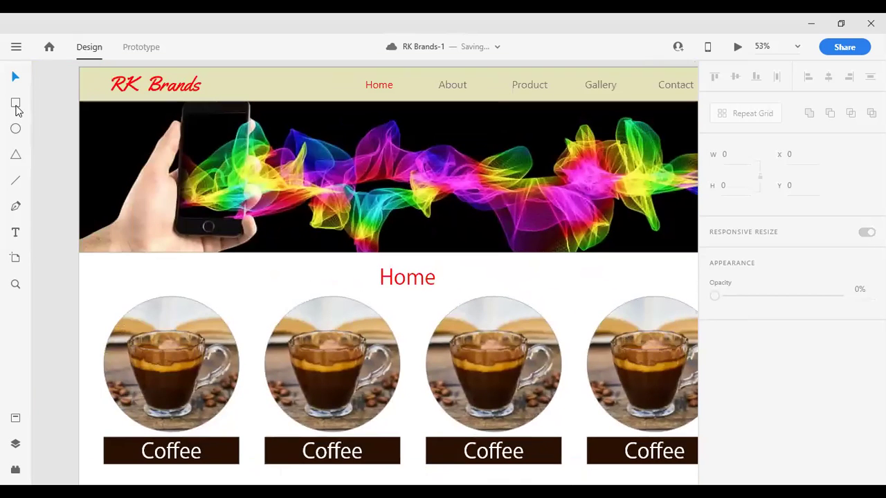
pyautogui.click(16, 104)
pyautogui.hotkey('ctrl', '0')
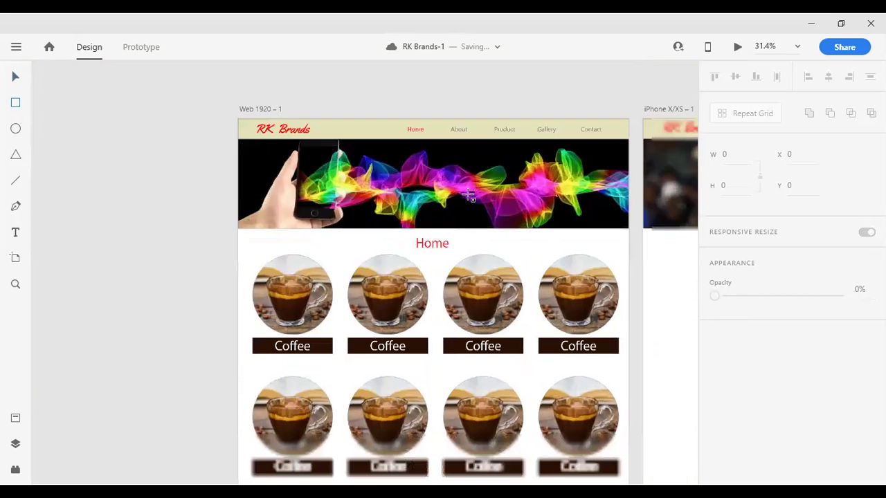
pyautogui.scroll(2, 605, 206)
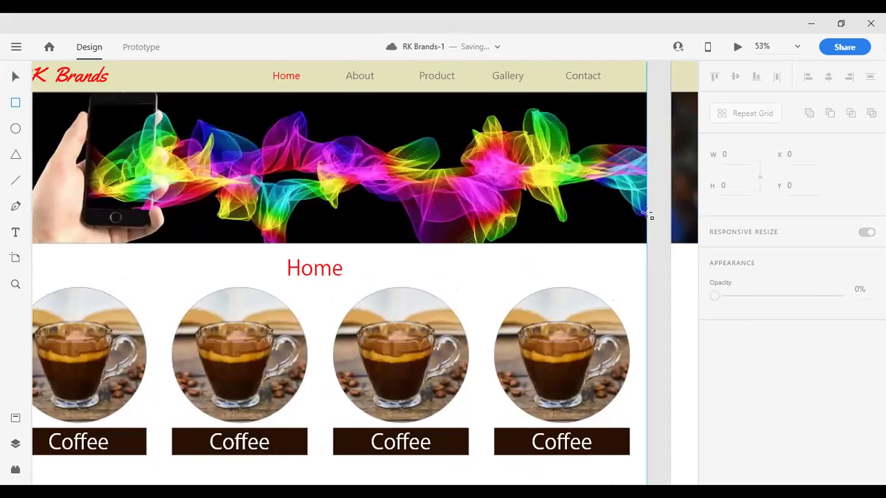
pyautogui.scroll(-1, 460, 179)
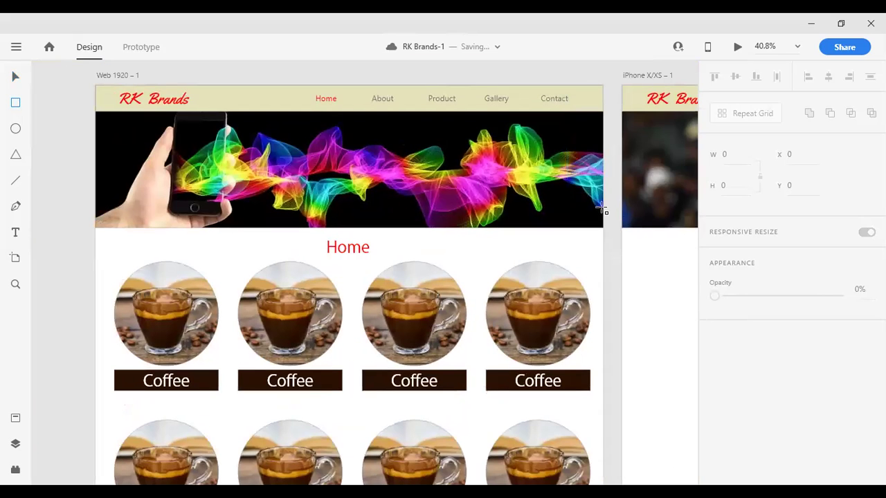
pyautogui.moveTo(606, 205)
pyautogui.mouseDown()
pyautogui.moveTo(505, 224)
pyautogui.moveTo(383, 228)
pyautogui.mouseUp()
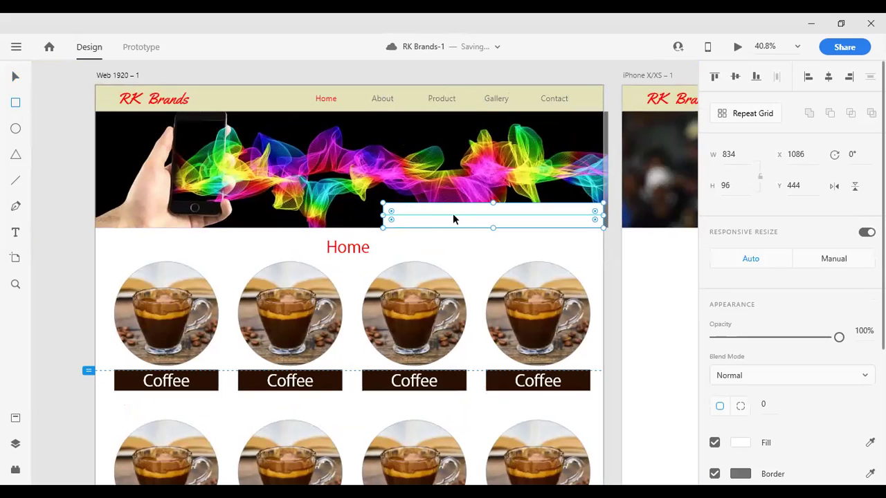
pyautogui.moveTo(470, 221)
pyautogui.mouseDown()
pyautogui.moveTo(465, 174)
pyautogui.moveTo(468, 217)
pyautogui.mouseUp()
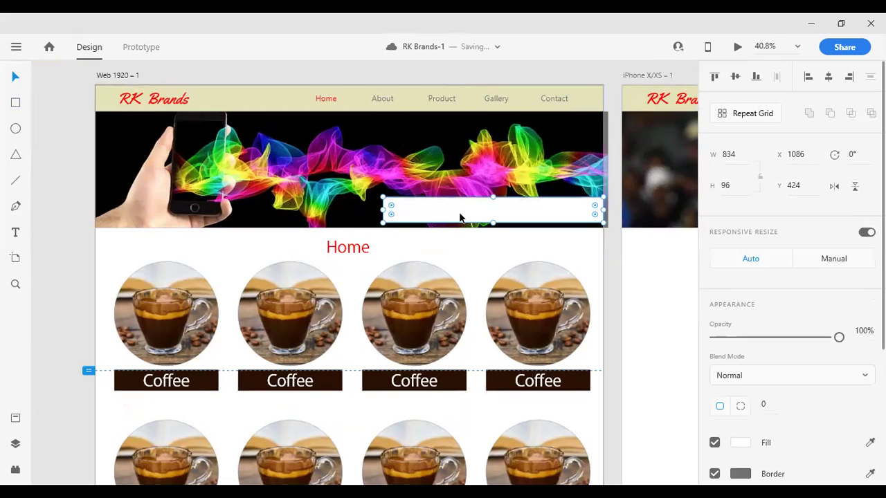
# Step: Slant the white rectangle's left end by shifting its upper-left corner point inward to about X 1196
pyautogui.doubleClick(386, 203)
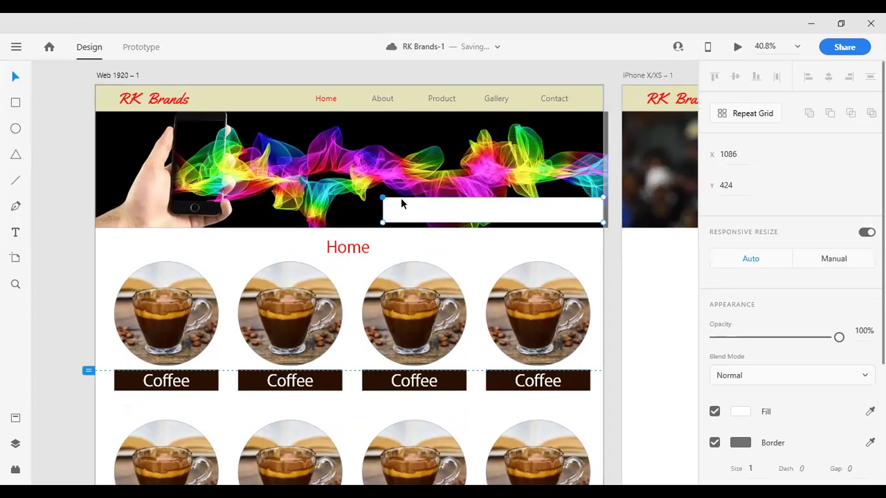
pyautogui.moveTo(385, 201)
pyautogui.mouseDown()
pyautogui.moveTo(409, 198)
pyautogui.moveTo(387, 201)
pyautogui.mouseUp()
pyautogui.click(411, 197)
pyautogui.moveTo(393, 201); pyautogui.dragTo(411, 196)
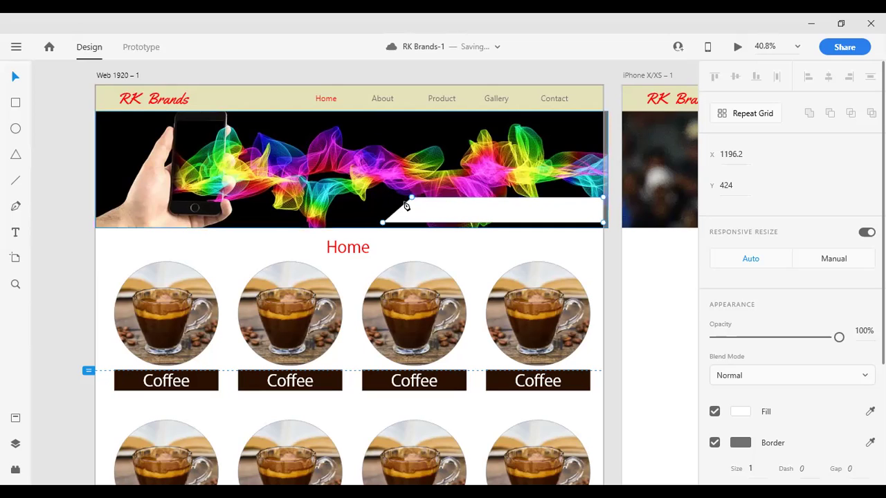
pyautogui.hotkey('ctrl', 'z')
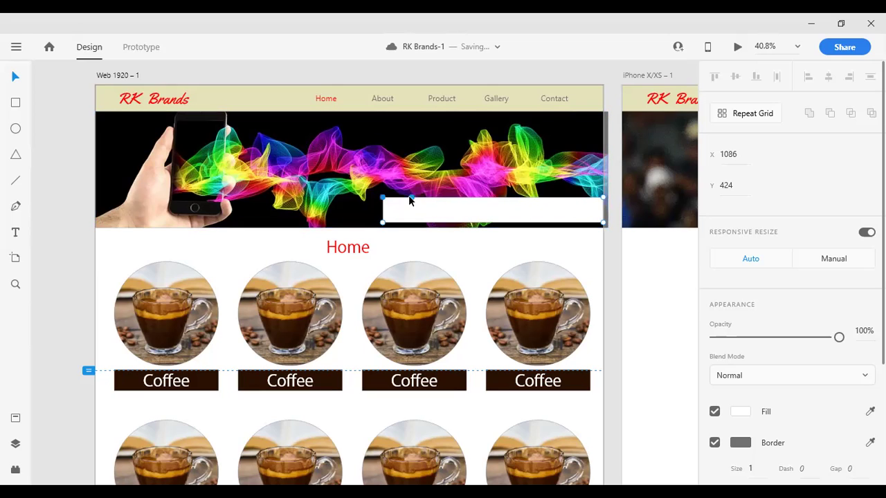
pyautogui.click(15, 76)
pyautogui.moveTo(384, 197); pyautogui.dragTo(411, 197)
pyautogui.click(463, 205)
# Step: Extend the slanted white shape down to the banner's lower edge, making it 116 high
pyautogui.scroll(2, 465, 219)
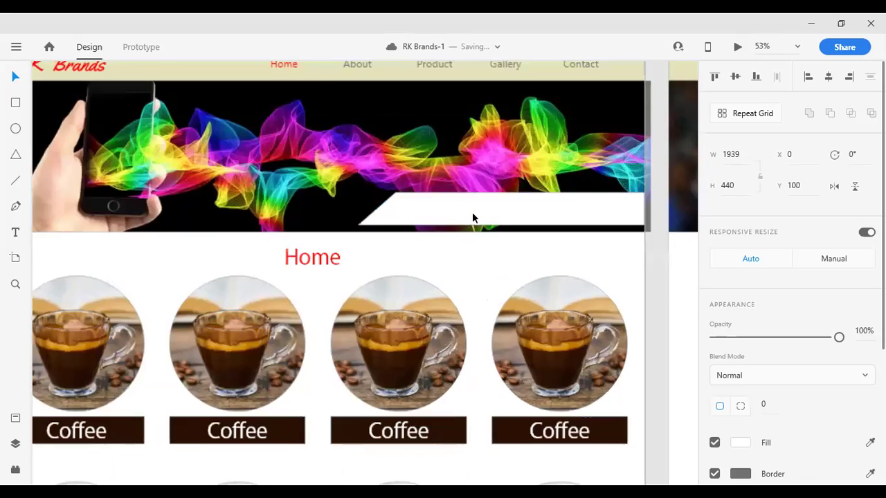
pyautogui.doubleClick(500, 212)
pyautogui.moveTo(500, 226); pyautogui.dragTo(502, 233)
pyautogui.scroll(-2, 490, 234)
pyautogui.scroll(-1, 488, 239)
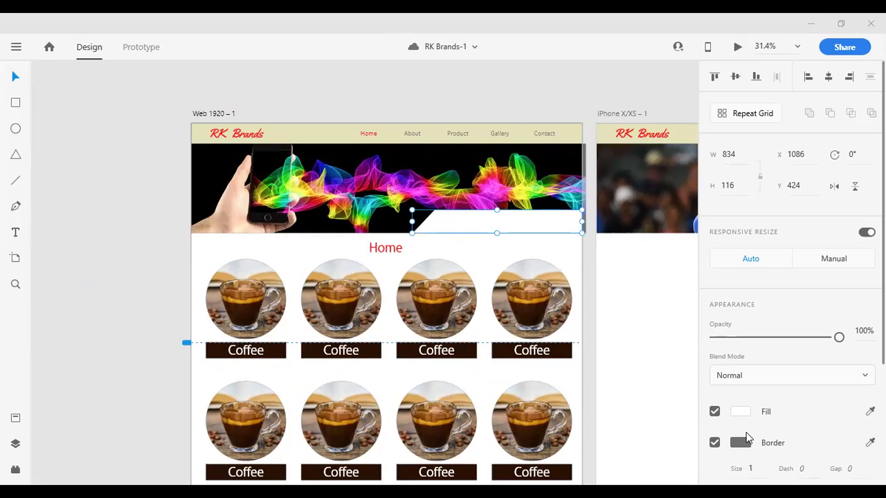
# Step: Change the slanted shape's fill to red #FF0101
pyautogui.click(740, 410)
pyautogui.click(656, 300)
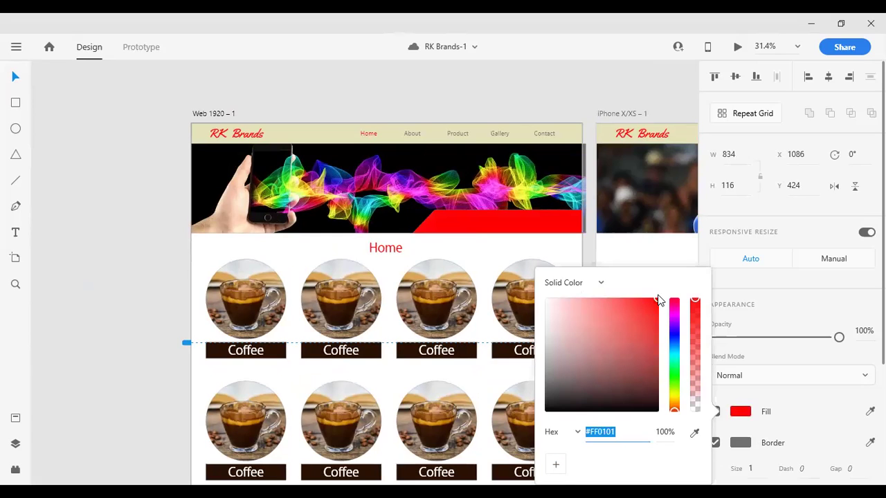
pyautogui.click(486, 235)
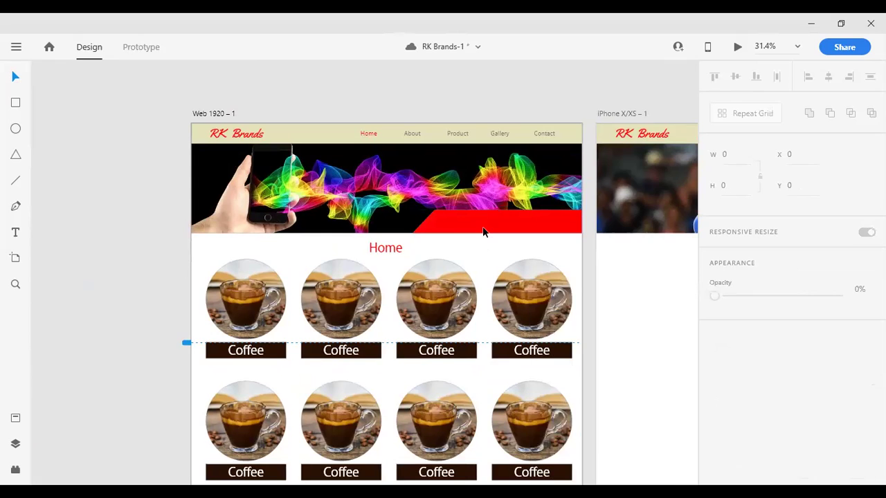
# Step: Add the text "New Brand in Store" over the red shape and enlarge it to size 51
pyautogui.scroll(1, 484, 216)
pyautogui.scroll(5, 482, 216)
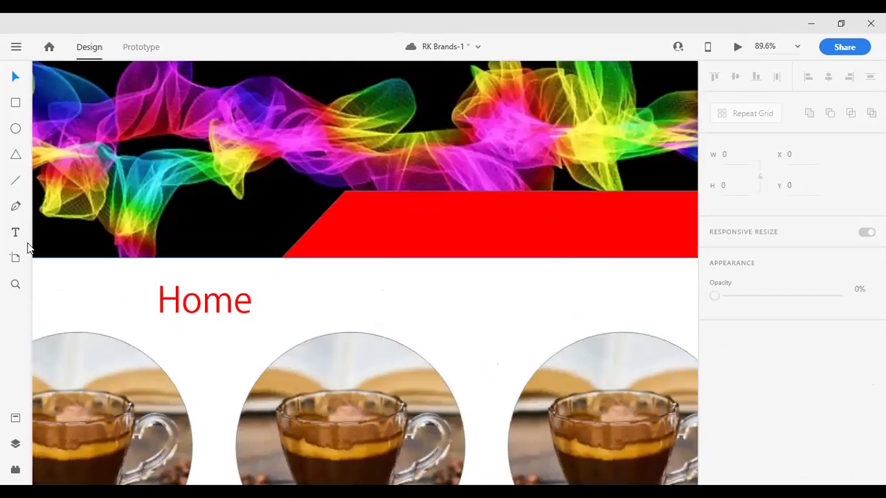
pyautogui.click(15, 232)
pyautogui.click(426, 238)
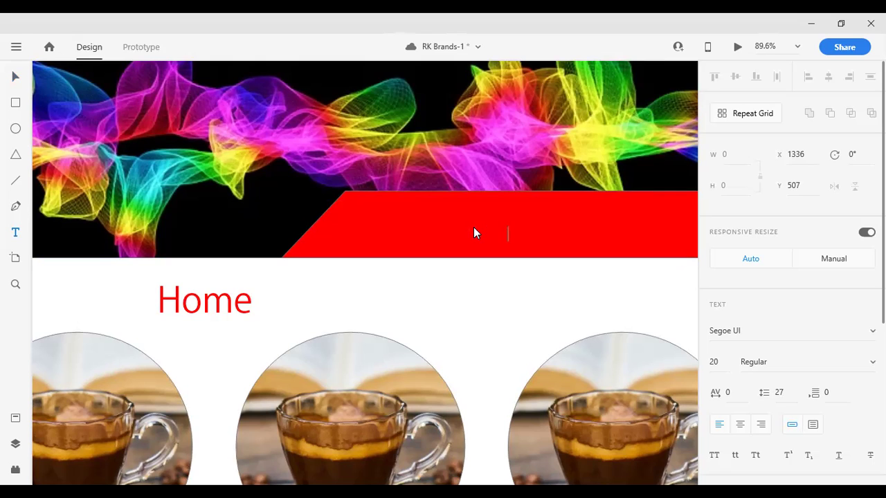
pyautogui.hotkey('ctrl', 'a')
pyautogui.hotkey('ctrl', 'shift', '.')
pyautogui.hotkey('ctrl', 'shift', '.')
pyautogui.hotkey('ctrl', 'shift', '.')
pyautogui.hotkey('ctrl', 'shift', '.')
pyautogui.hotkey('ctrl', 'shift', '.')
pyautogui.hotkey('ctrl', 'shift', '.')
pyautogui.hotkey('ctrl', 'shift', '.')
pyautogui.hotkey('ctrl', 'shift', '.')
pyautogui.hotkey('ctrl', 'shift', '.')
pyautogui.hotkey('ctrl', 'shift', '.')
pyautogui.hotkey('ctrl', 'shift', '.')
pyautogui.hotkey('ctrl', 'shift', '.')
pyautogui.hotkey('ctrl', 'shift', '.')
pyautogui.hotkey('ctrl', 'shift', '.')
pyautogui.hotkey('ctrl', 'shift', '.')
pyautogui.hotkey('ctrl', 'shift', '.')
pyautogui.hotkey('ctrl', 'shift', '.')
pyautogui.hotkey('ctrl', 'shift', '.')
pyautogui.hotkey('ctrl', 'shift', '.')
pyautogui.hotkey('ctrl', 'shift', '.')
pyautogui.hotkey('ctrl', 'shift', '.')
pyautogui.hotkey('ctrl', 'shift', '.')
pyautogui.hotkey('ctrl', 'shift', '.')
pyautogui.hotkey('ctrl', 'shift', '.')
pyautogui.click(510, 230)
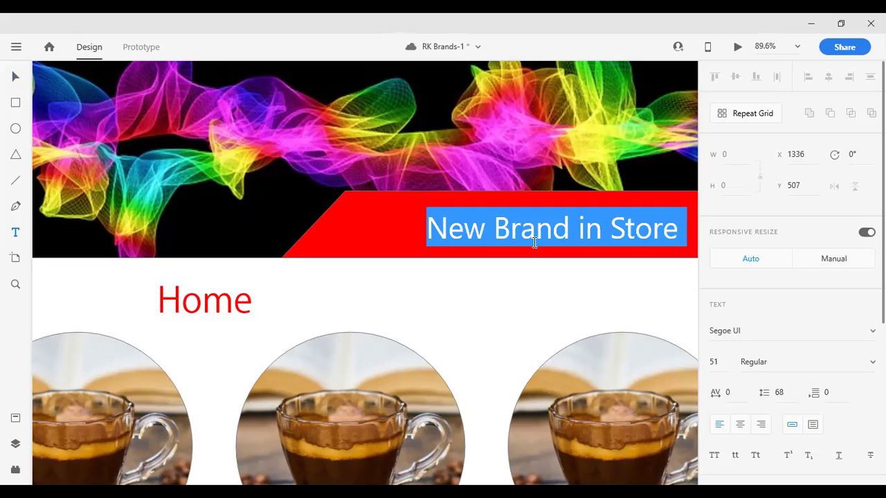
# Step: Change the fill colour of the "New Brand in Store" text to white
pyautogui.scroll(-1, 755, 292)
pyautogui.scroll(-3, 759, 296)
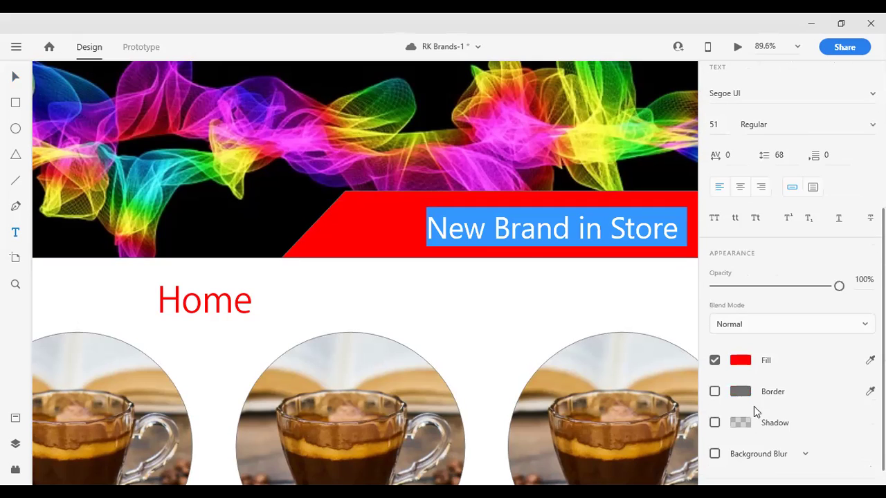
pyautogui.click(740, 337)
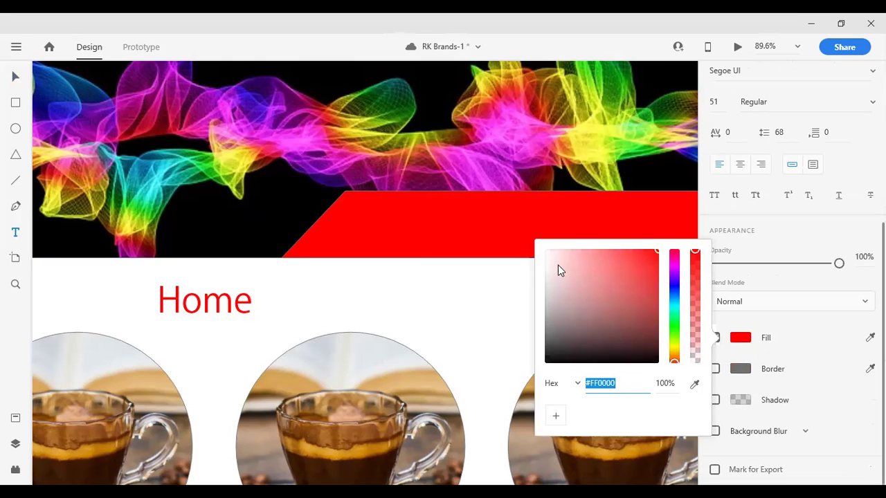
pyautogui.moveTo(558, 265); pyautogui.dragTo(528, 232)
pyautogui.click(463, 227)
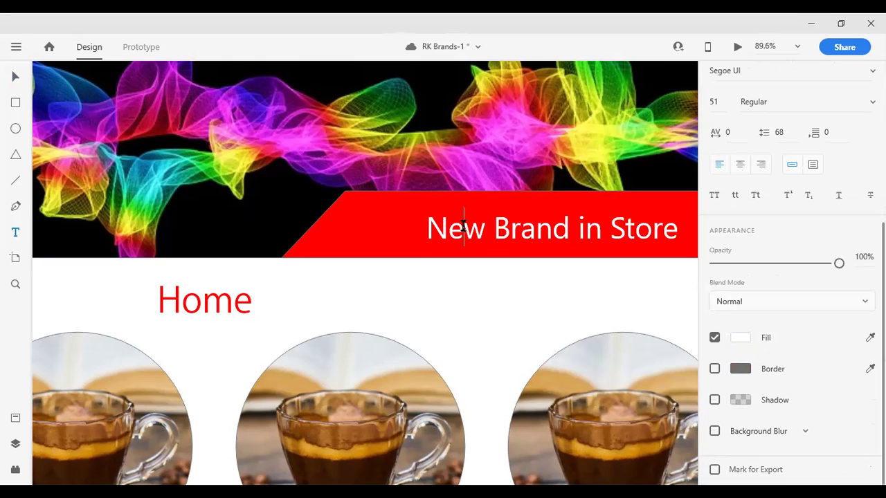
# Step: Enlarge the "New Brand in Store" text to size 61 and move it left within the red shape
pyautogui.hotkey('ctrl', 'a')
pyautogui.hotkey('ctrl', 'shift', '.')
pyautogui.hotkey('ctrl', 'shift', '.')
pyautogui.hotkey('ctrl', 'shift', '.')
pyautogui.hotkey('ctrl', 'shift', '.')
pyautogui.hotkey('ctrl', 'shift', '.')
pyautogui.hotkey('ctrl', 'shift', '.')
pyautogui.hotkey('ctrl', 'shift', '.')
pyautogui.hotkey('ctrl', 'shift', '.')
pyautogui.hotkey('ctrl', 'shift', '.')
pyautogui.hotkey('ctrl', 'shift', '.')
pyautogui.press('Escape')
pyautogui.moveTo(491, 239); pyautogui.dragTo(413, 239)
pyautogui.scroll(-5, 418, 231)
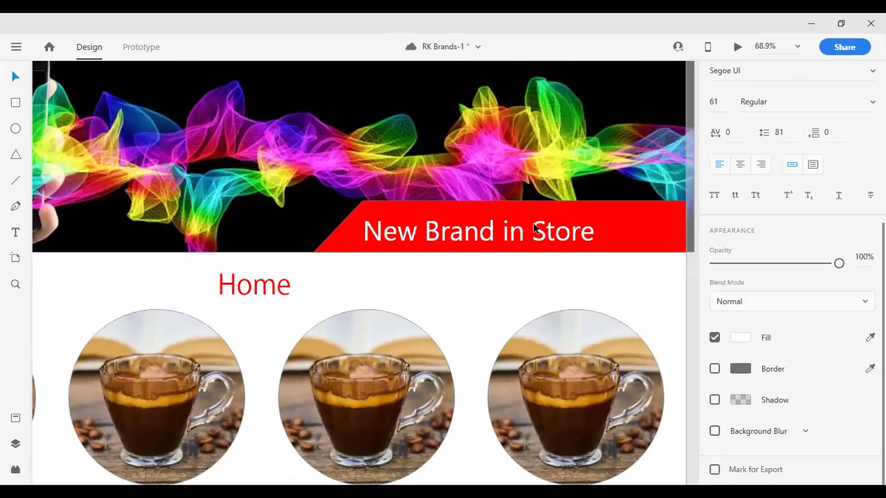
# Step: Set the font size of the "New Brand in Store" banner text to 79
pyautogui.click(579, 214)
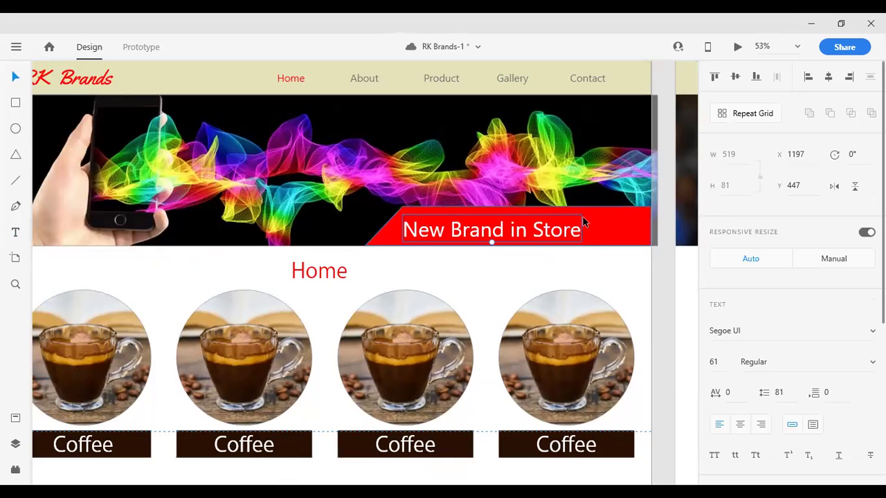
pyautogui.click(718, 362)
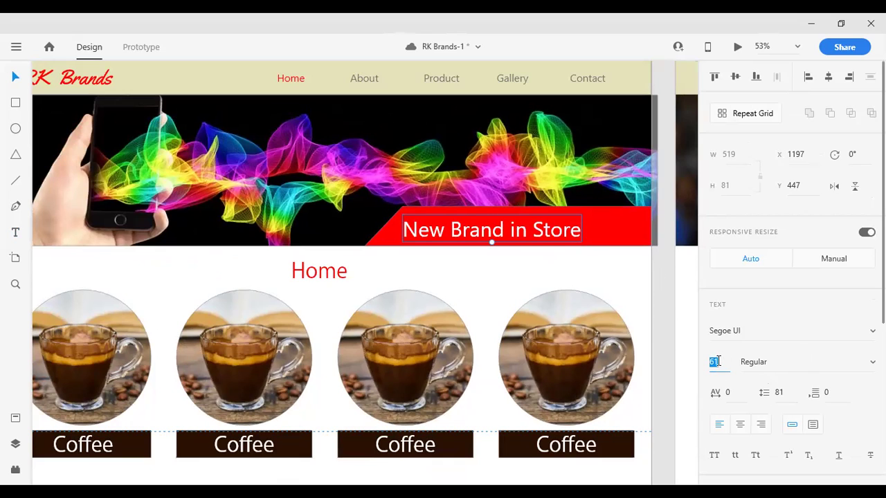
pyautogui.write('83')
pyautogui.press('Return')
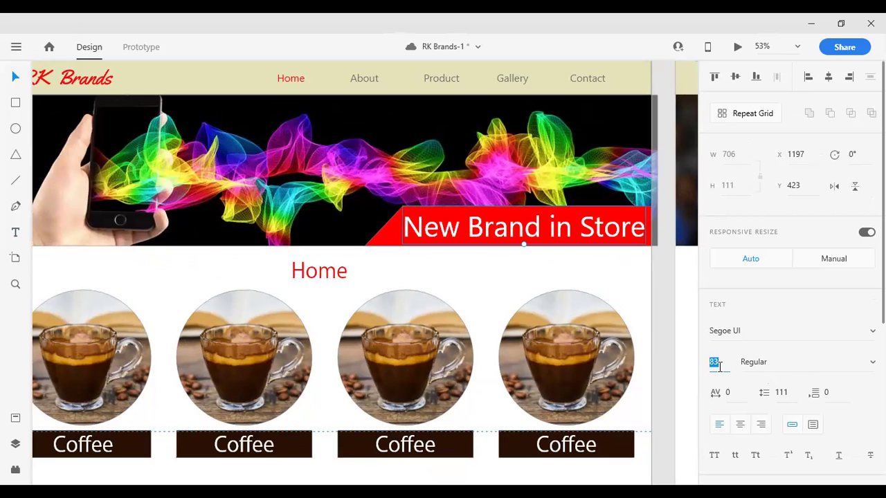
pyautogui.press('Down')
pyautogui.press('Down')
pyautogui.press('Down')
pyautogui.press('Down')
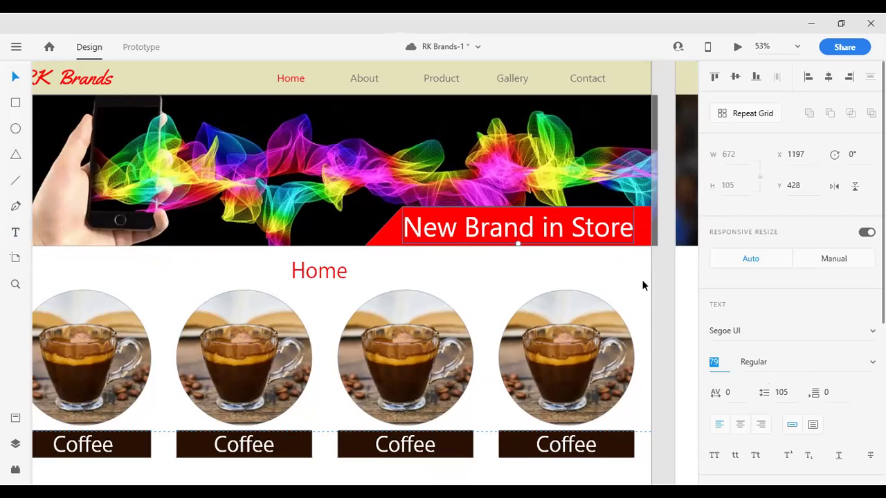
pyautogui.click(662, 280)
pyautogui.scroll(-4, 662, 279)
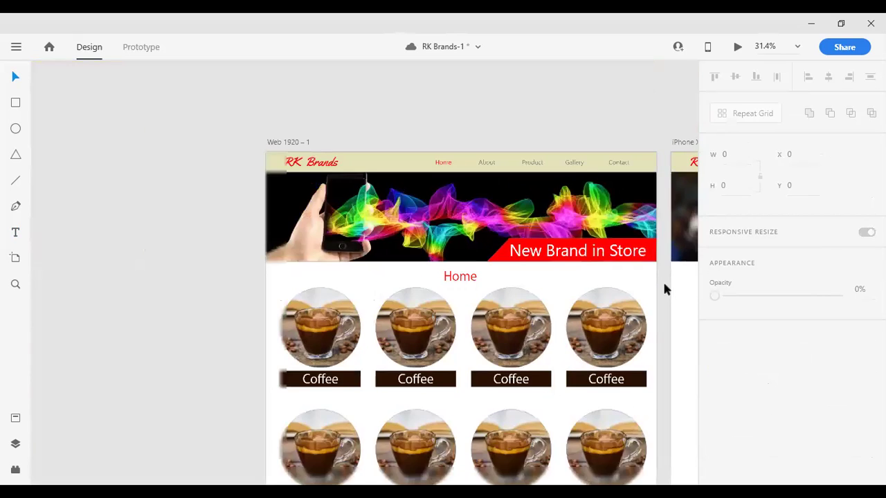
pyautogui.moveTo(578, 285); pyautogui.dragTo(364, 222)
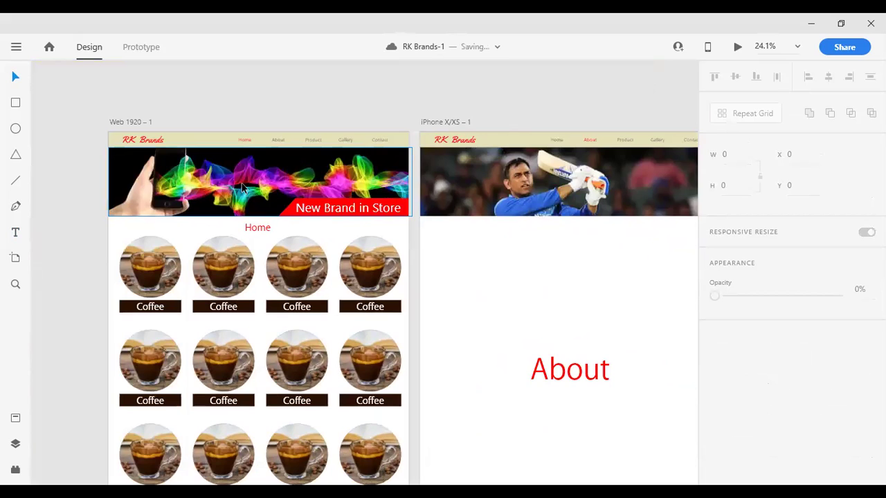
pyautogui.moveTo(485, 224); pyautogui.dragTo(462, 222)
pyautogui.moveTo(450, 237); pyautogui.dragTo(460, 241)
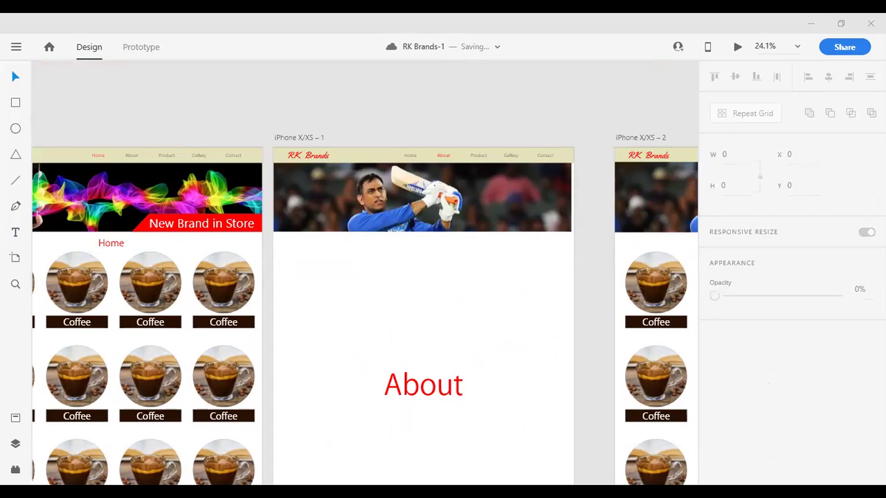
# Step: Switch to Pixabay in the browser, search the photos for "mixer" and look through the results
pyautogui.hotkey('alt', 'Tab')
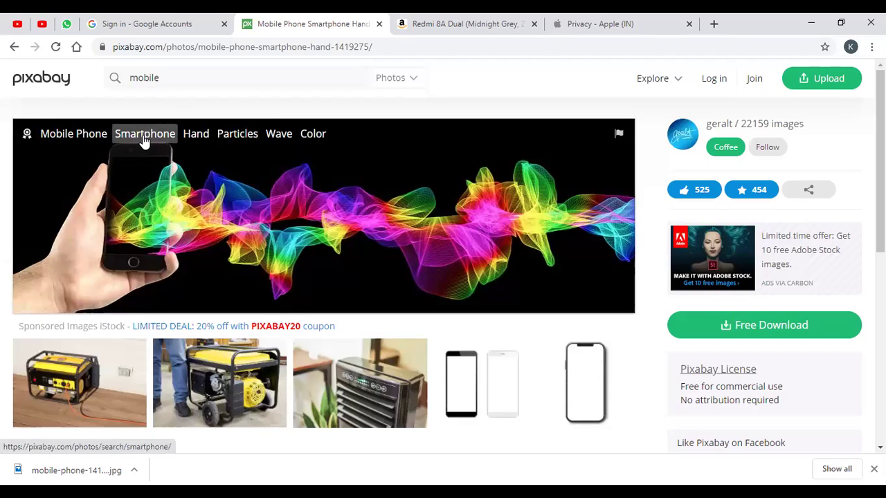
pyautogui.scroll(-3, 143, 141)
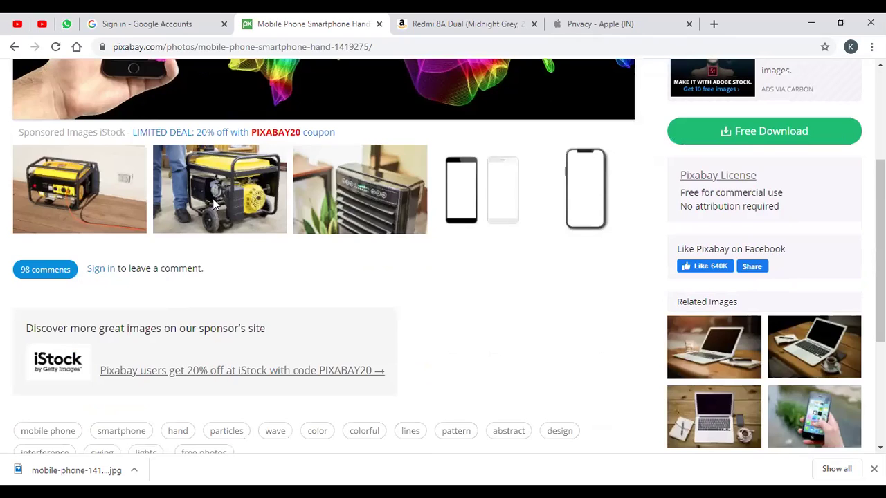
pyautogui.scroll(3, 214, 204)
pyautogui.moveTo(164, 75); pyautogui.dragTo(113, 76)
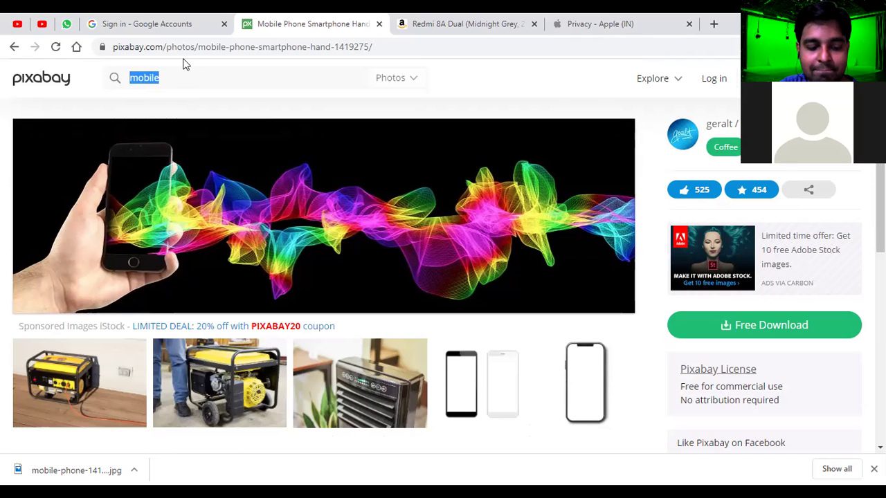
pyautogui.write('m')
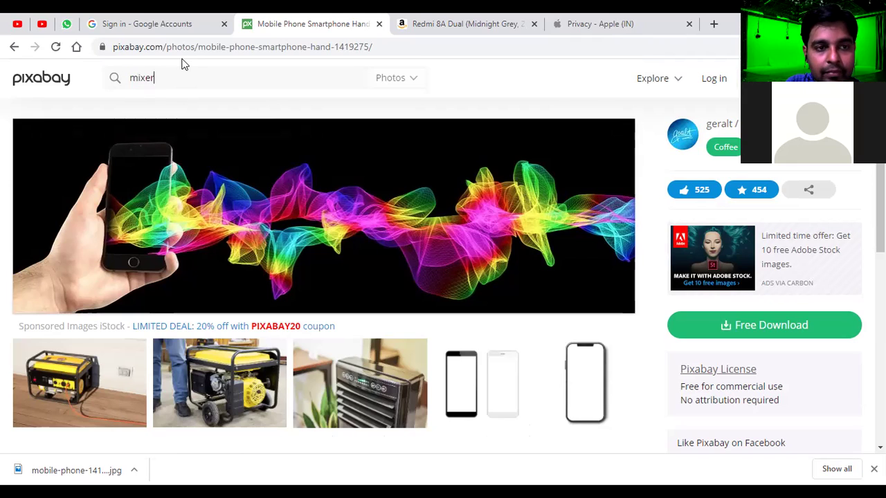
pyautogui.press('Return')
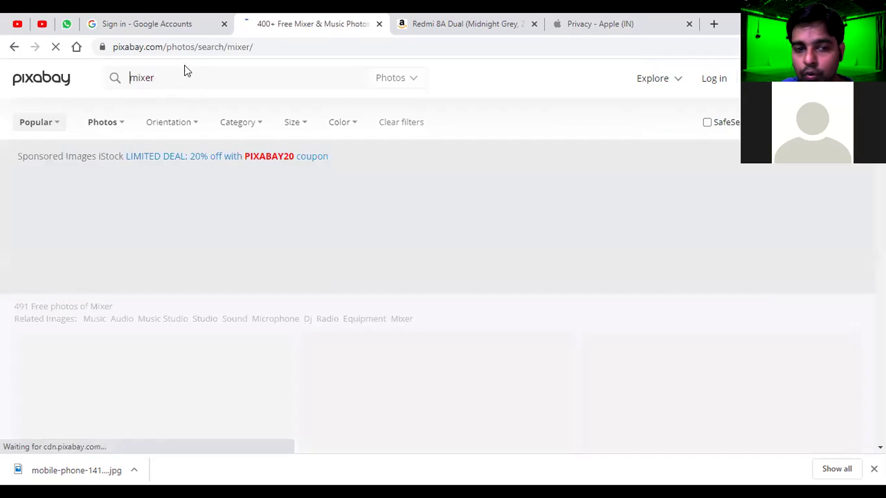
pyautogui.scroll(-6, 337, 208)
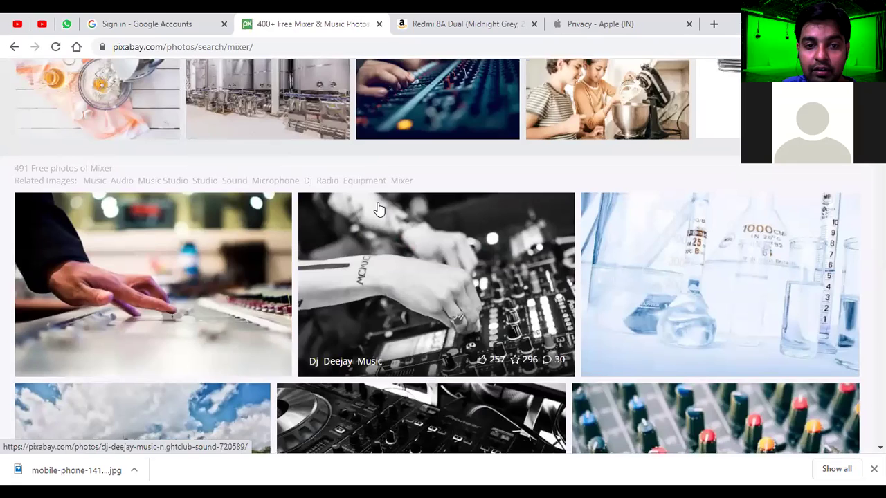
pyautogui.scroll(3, 175, 98)
# Step: Search the Pixabay photos for "oven" and look through the first rows of results
pyautogui.doubleClick(172, 78)
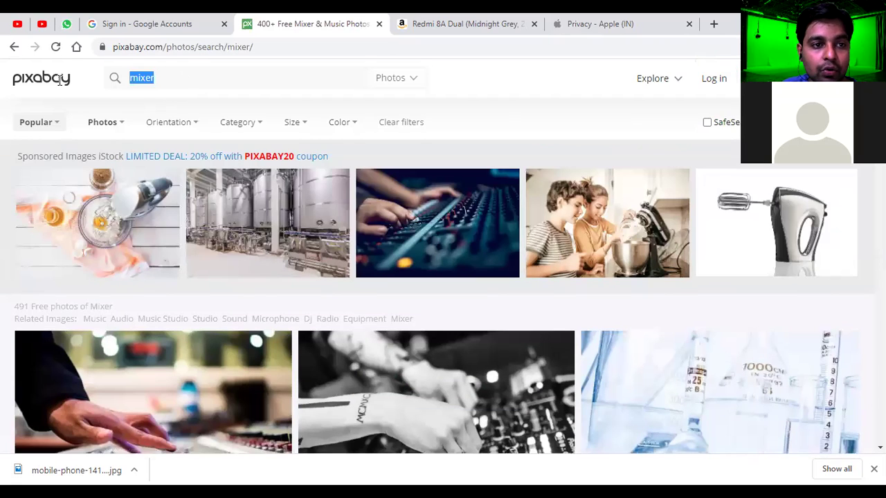
pyautogui.write('o')
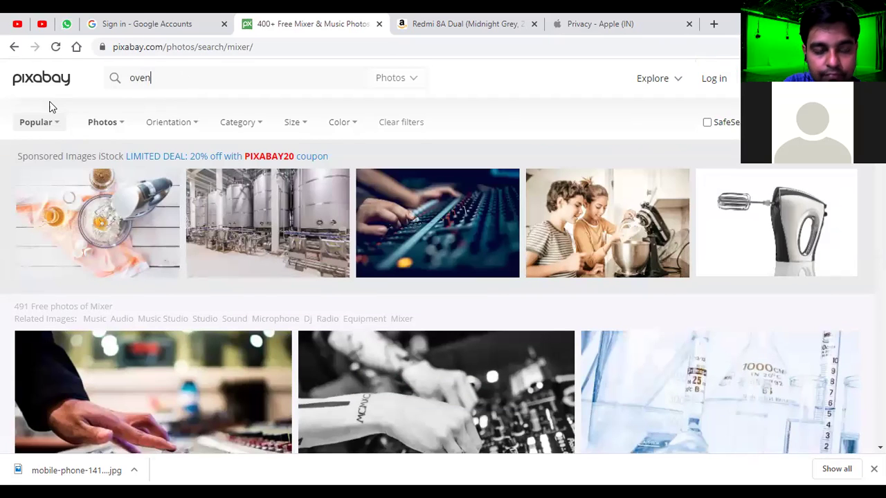
pyautogui.write('ven')
pyautogui.press('Return')
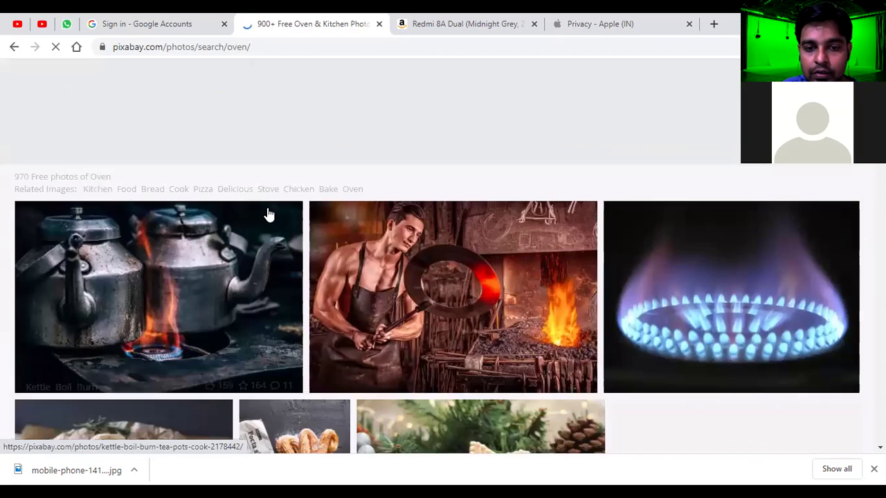
pyautogui.scroll(-3, 269, 215)
pyautogui.scroll(-1, 275, 202)
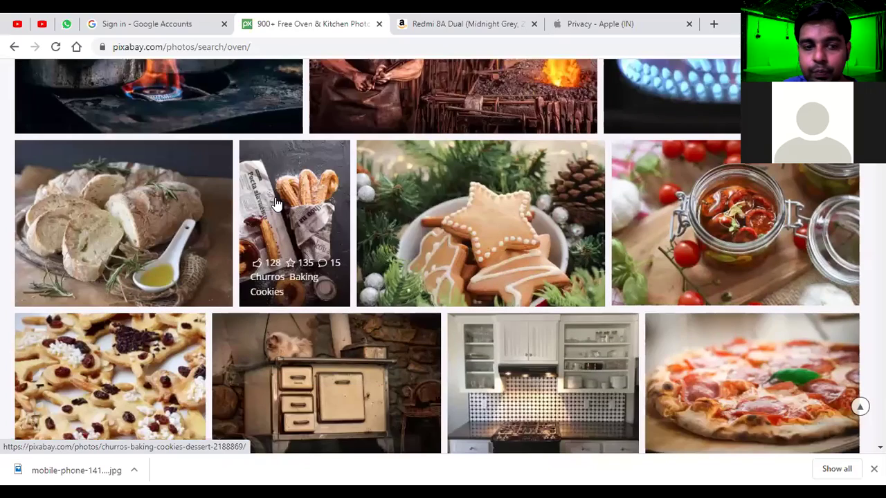
pyautogui.scroll(-3, 275, 198)
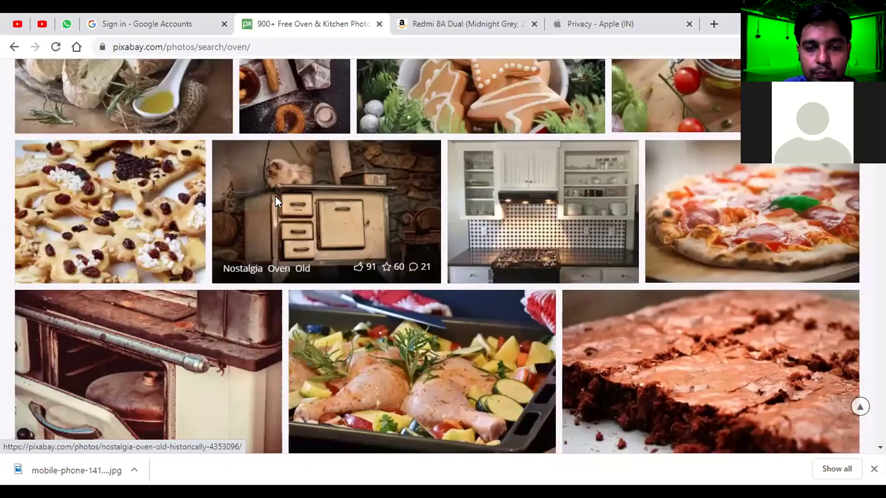
pyautogui.scroll(-3, 275, 202)
# Step: Open the photo of raw chicken in an oven tray, inspect it and return to the search results
pyautogui.click(451, 173)
pyautogui.scroll(-5, 319, 212)
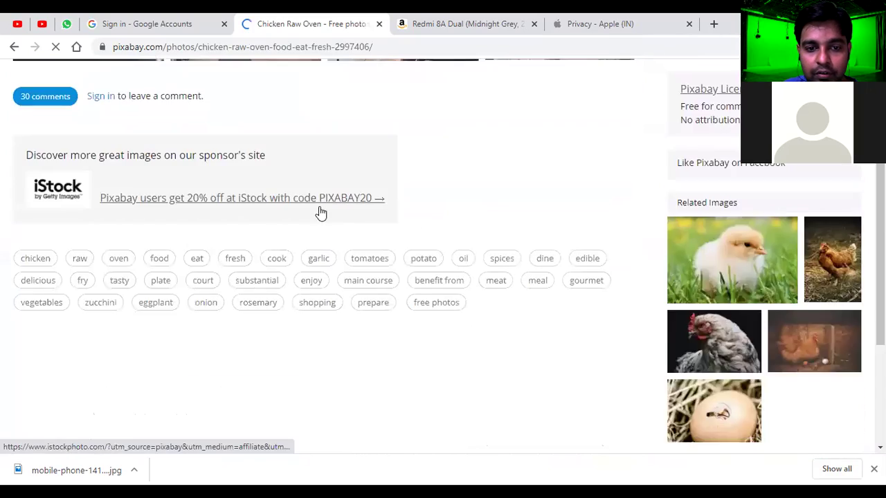
pyautogui.scroll(3, 319, 180)
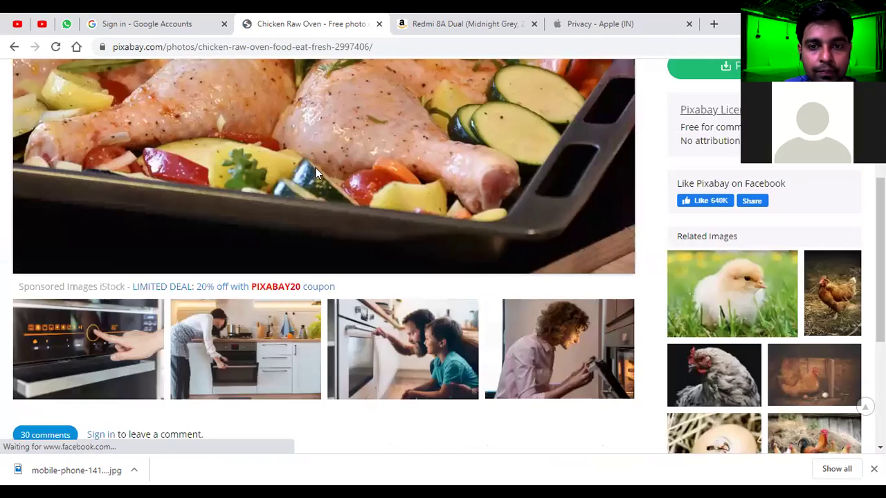
pyautogui.scroll(2, 442, 156)
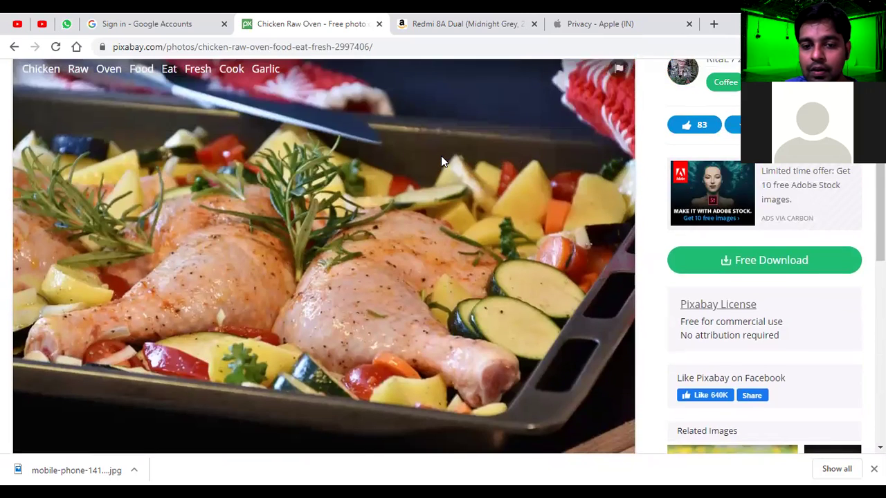
pyautogui.scroll(-1, 441, 155)
pyautogui.scroll(2, 438, 162)
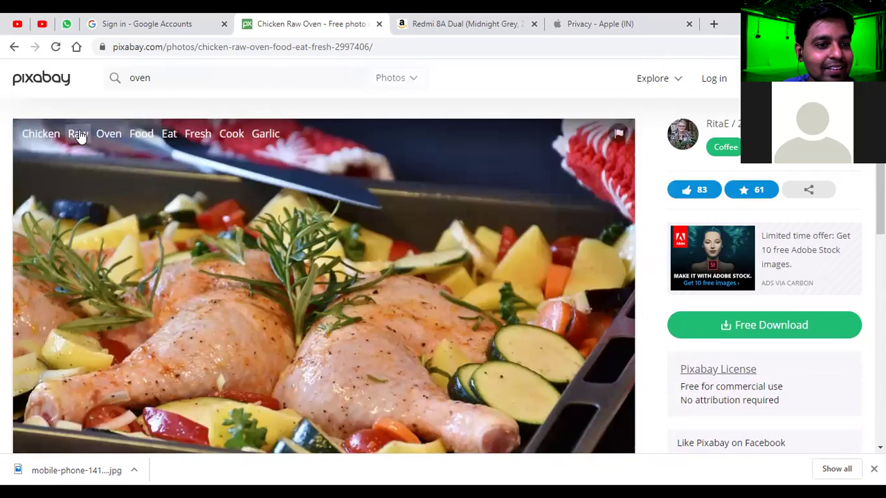
pyautogui.click(14, 46)
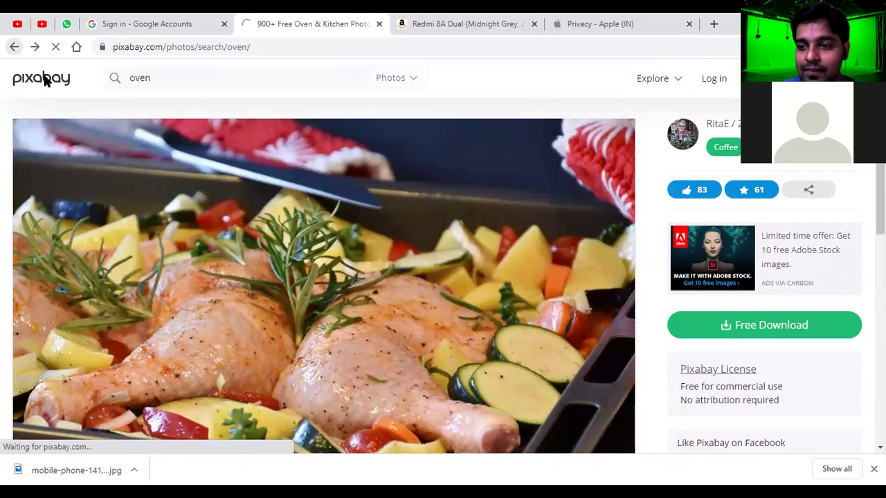
# Step: Examine the remaining oven photos for a suitable banner image
pyautogui.scroll(-3, 292, 199)
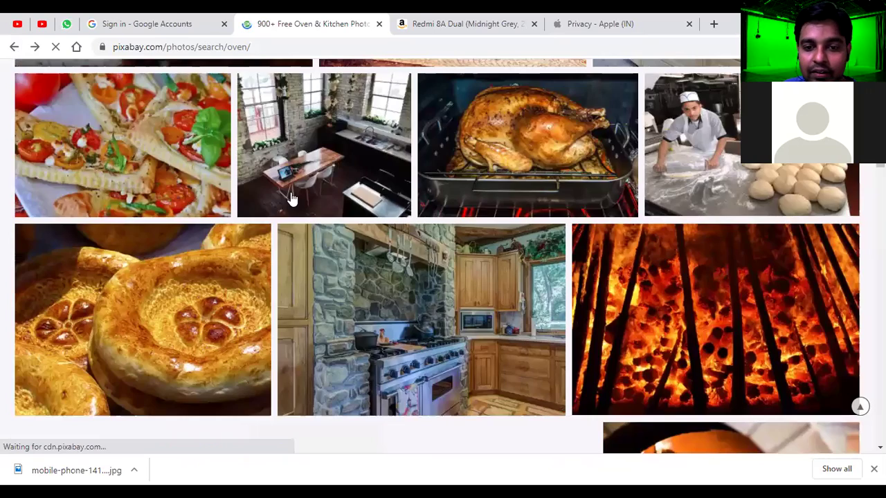
pyautogui.scroll(-2, 292, 198)
pyautogui.scroll(-5, 291, 197)
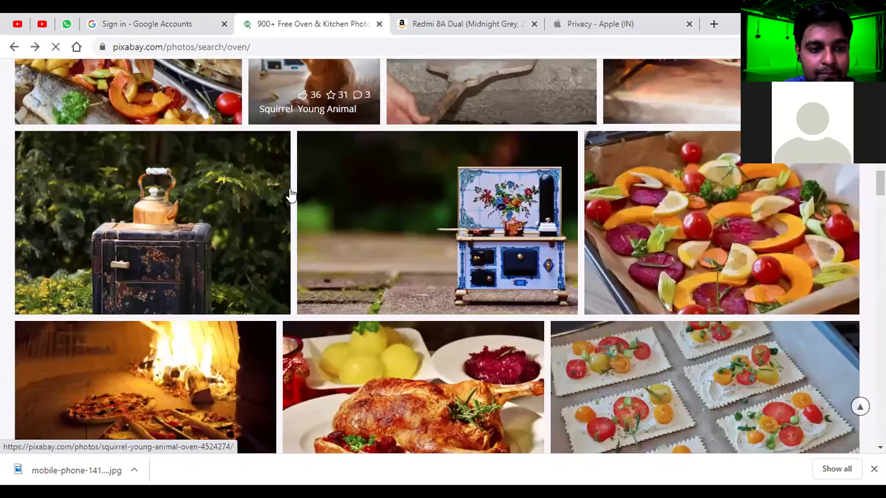
pyautogui.scroll(-3, 291, 195)
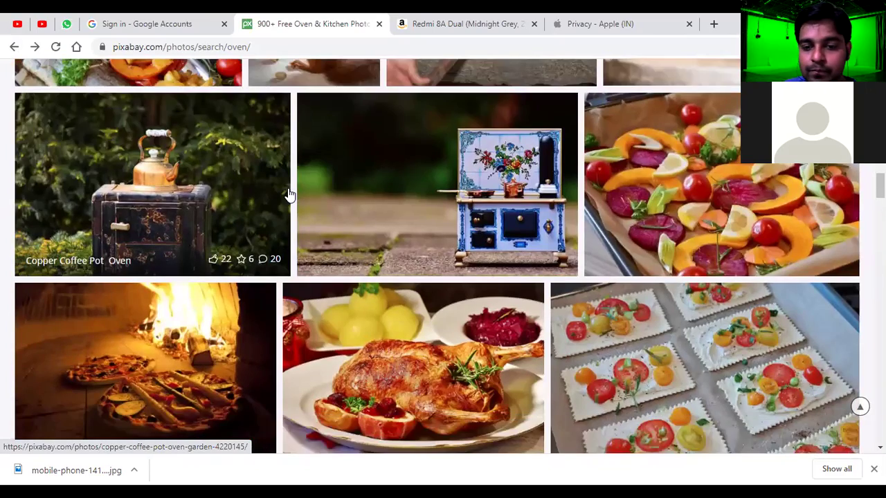
pyautogui.scroll(-2, 289, 195)
pyautogui.scroll(-2, 350, 235)
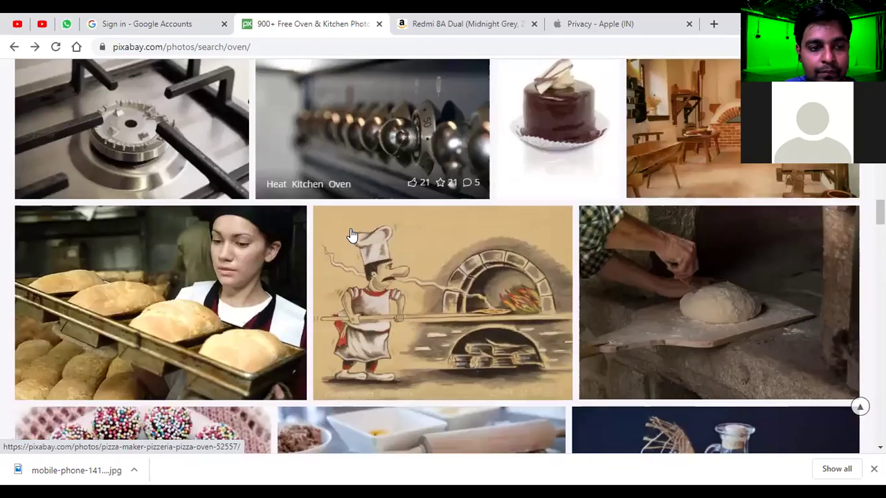
pyautogui.scroll(10, 348, 231)
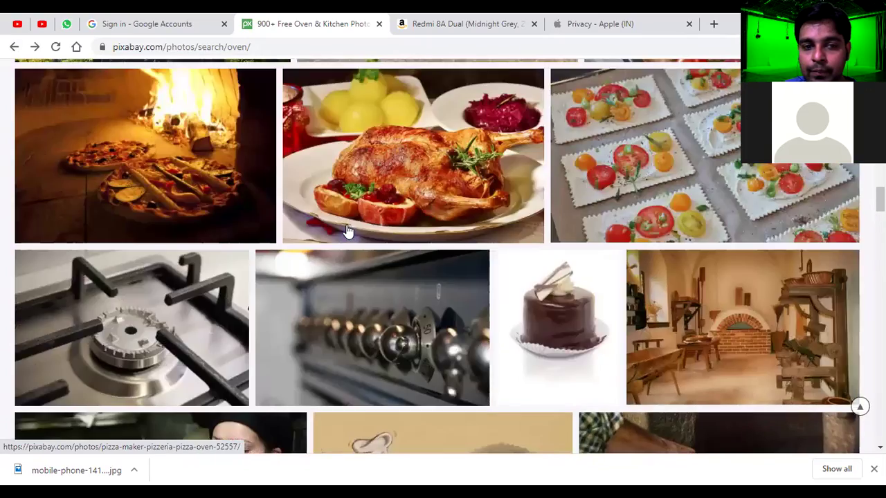
pyautogui.scroll(10, 280, 130)
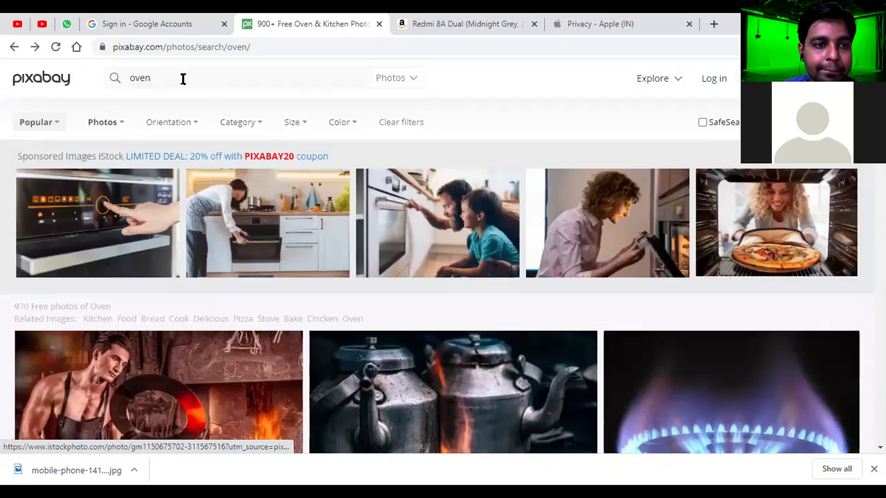
# Step: Search the Pixabay photos for "home appliances", correcting the spelling of the term, and look through the results
pyautogui.moveTo(183, 79); pyautogui.dragTo(14, 87)
pyautogui.write('home applaince')
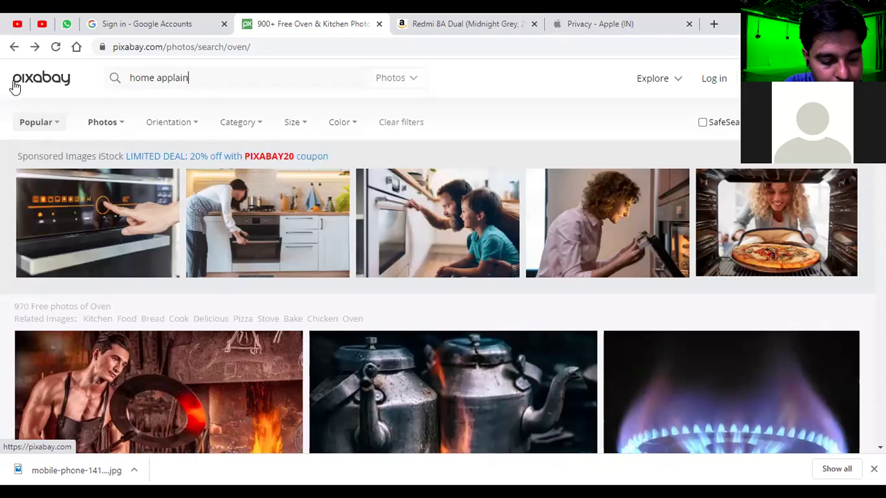
pyautogui.write('s')
pyautogui.press('Return')
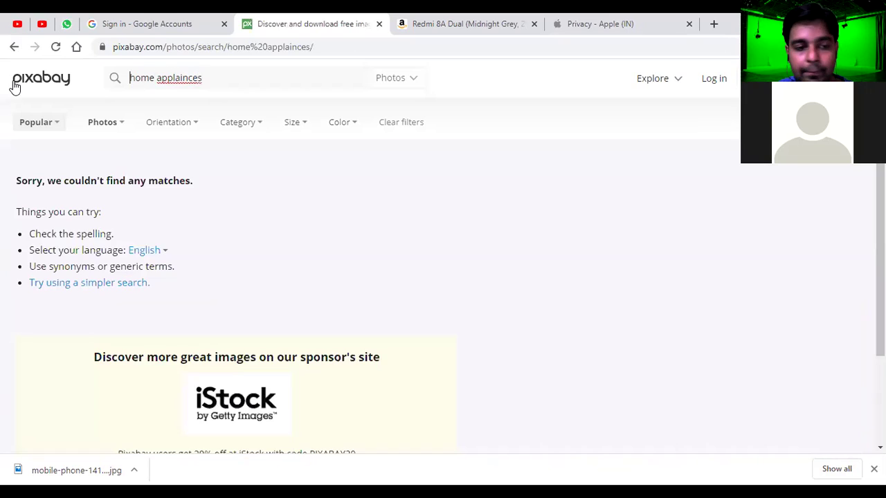
pyautogui.click(223, 76)
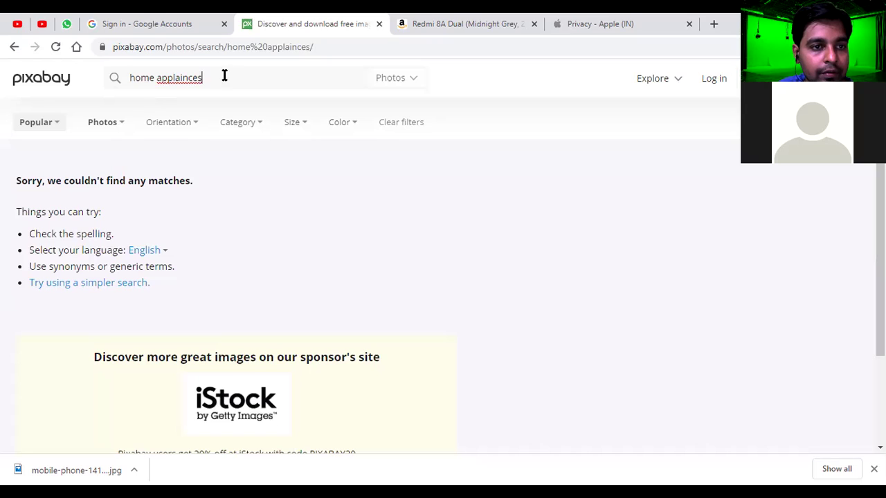
pyautogui.rightClick(196, 81)
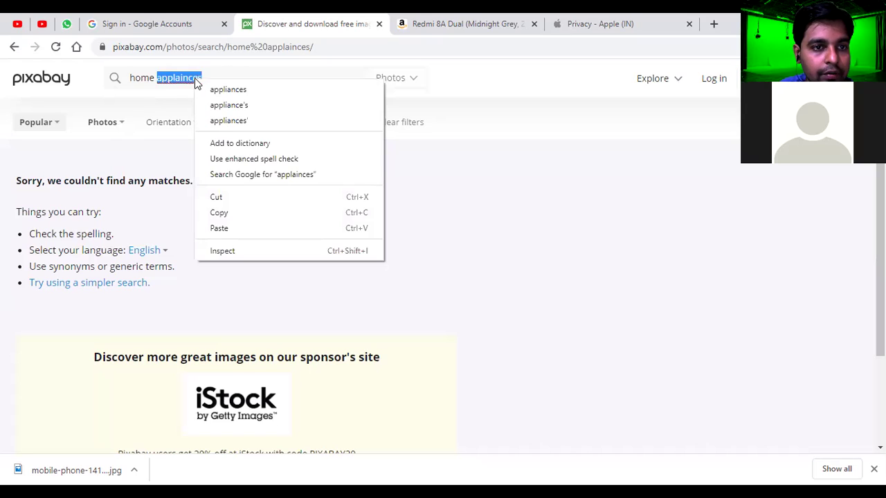
pyautogui.click(236, 92)
pyautogui.press('Return')
pyautogui.scroll(-3, 425, 177)
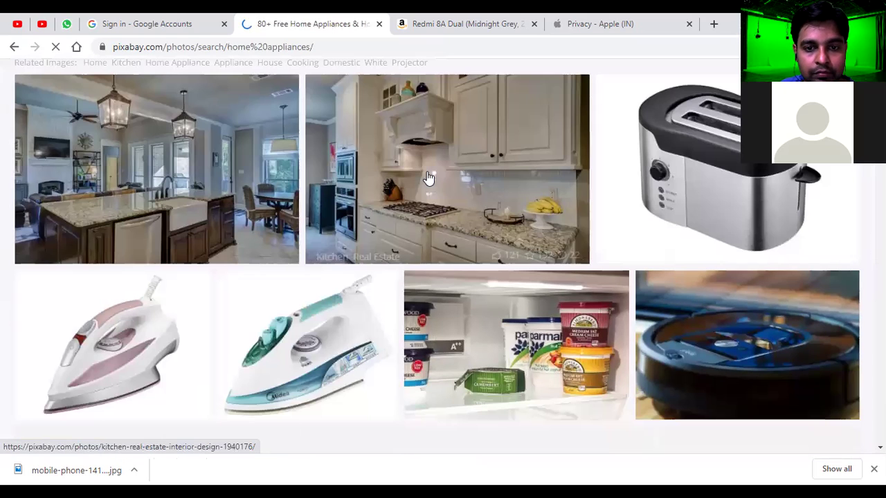
pyautogui.scroll(-3, 526, 187)
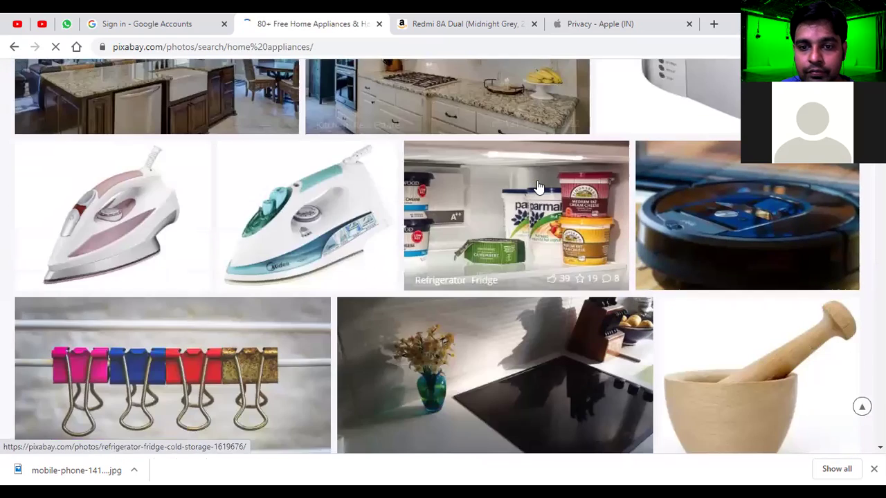
# Step: Look through more of the Pixabay "home appliances" photos and return to the start of the results
pyautogui.scroll(-2, 537, 187)
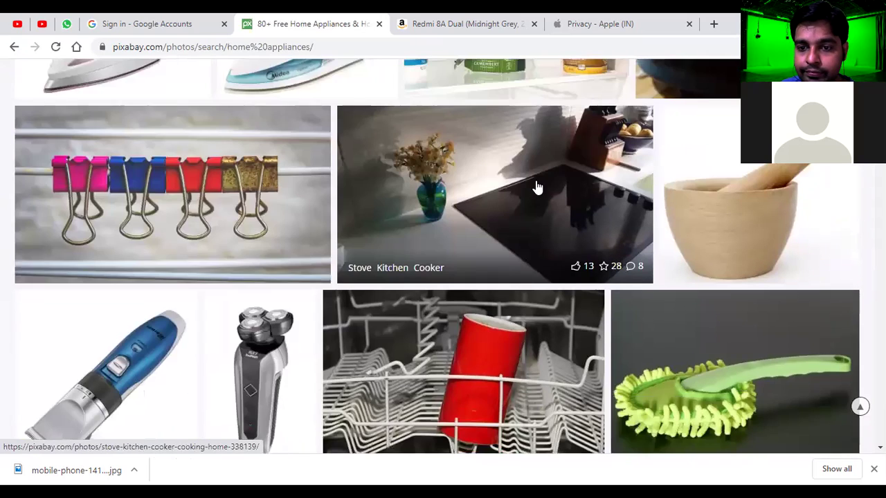
pyautogui.scroll(-3, 536, 187)
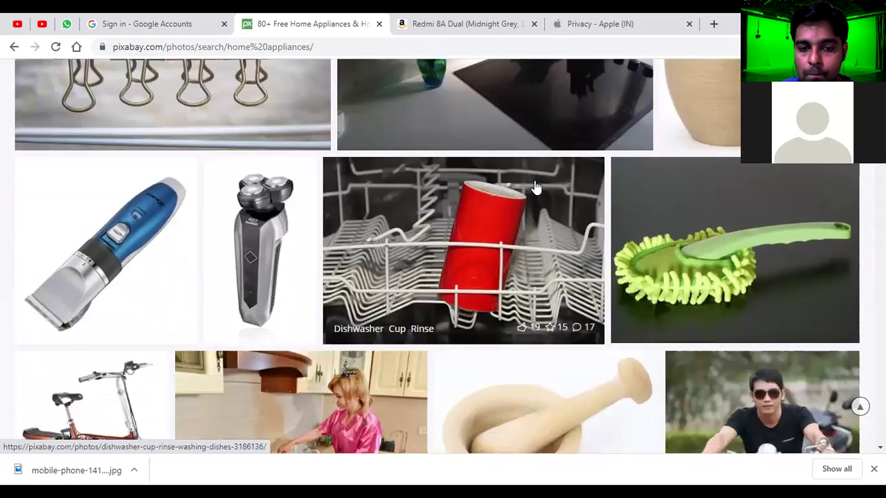
pyautogui.scroll(6, 534, 187)
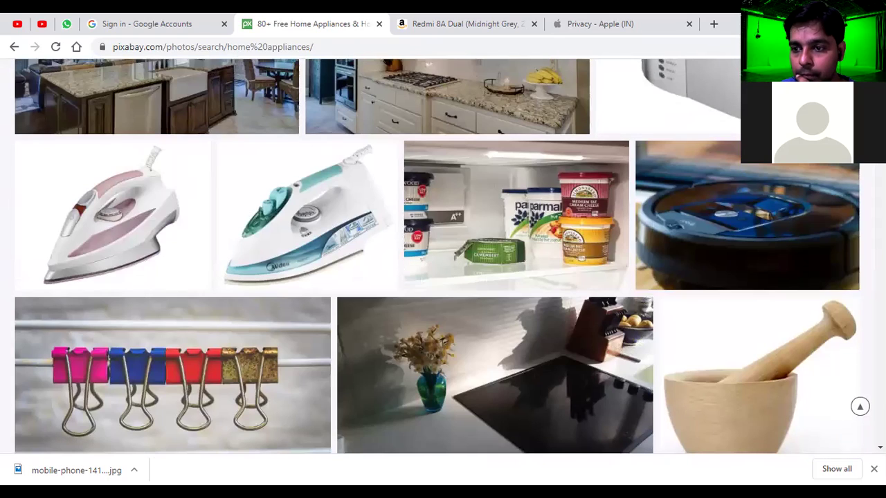
pyautogui.scroll(5, 695, 256)
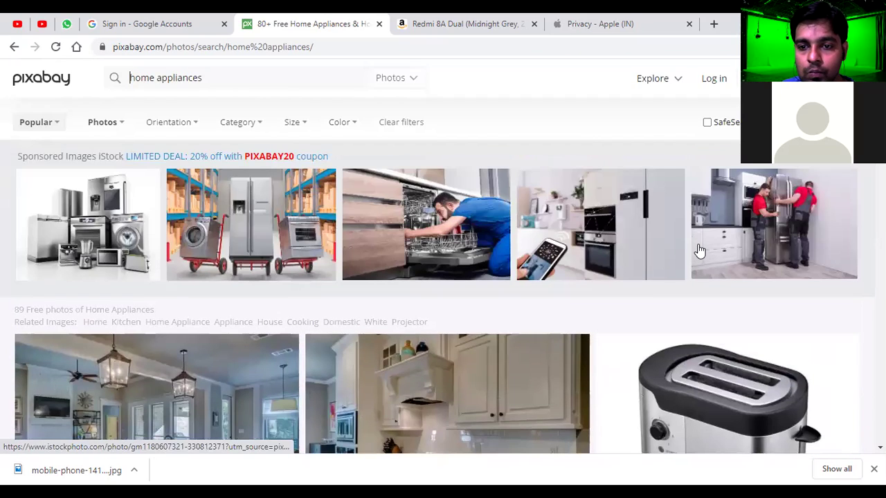
# Step: Open the sponsored iStock photo of a smart kitchen controlled by a phone, examine its page and reload it
pyautogui.click(590, 223)
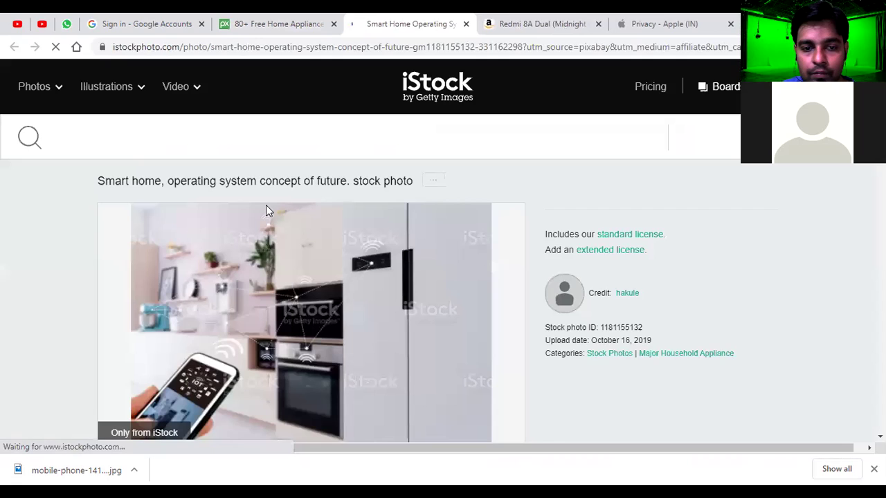
pyautogui.scroll(-2, 268, 204)
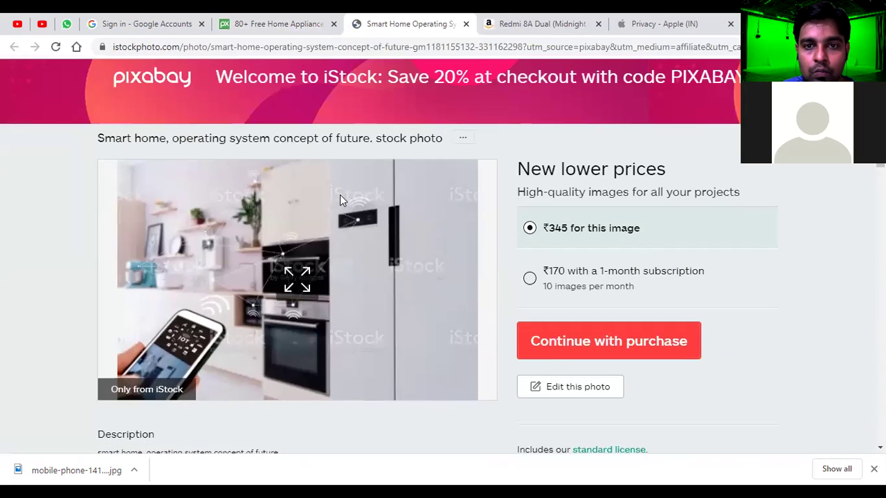
pyautogui.scroll(2, 339, 194)
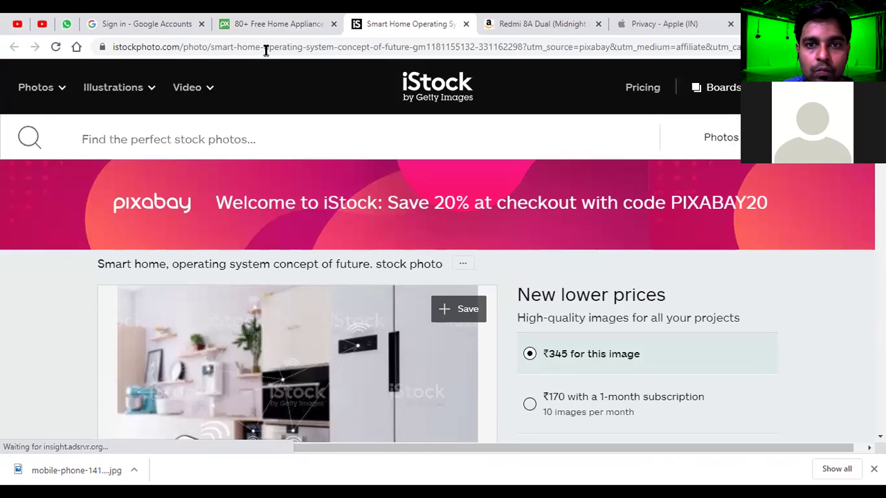
pyautogui.click(56, 46)
pyautogui.scroll(-3, 468, 239)
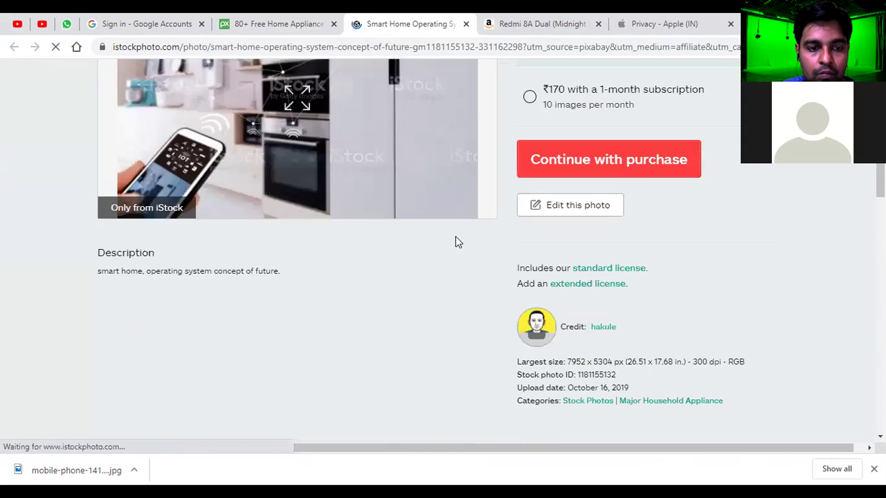
pyautogui.scroll(-6, 453, 232)
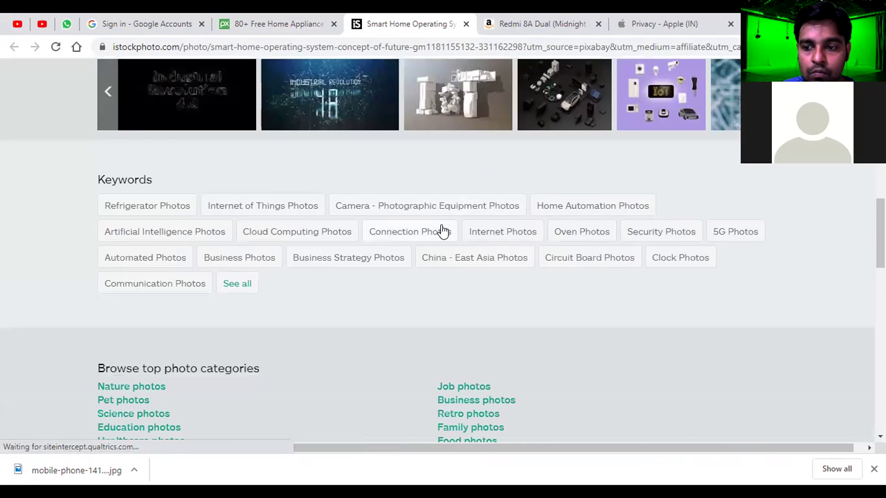
pyautogui.scroll(15, 89, 95)
pyautogui.scroll(2, 31, 137)
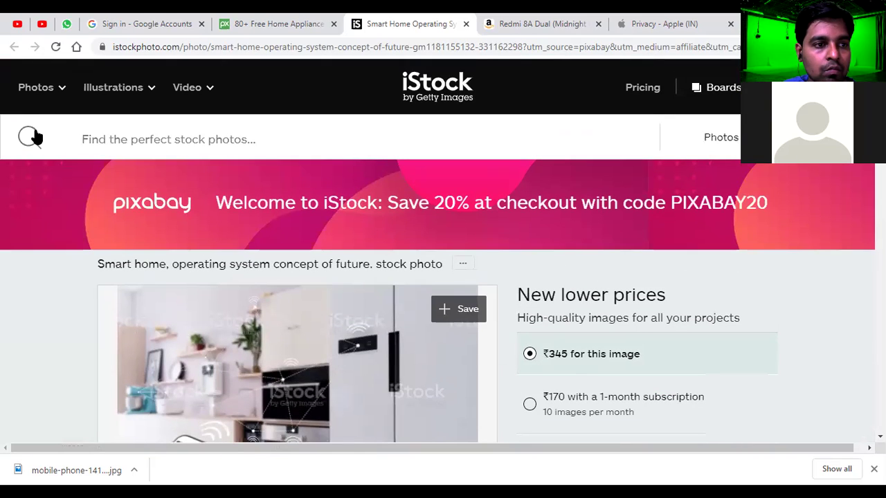
pyautogui.click(55, 47)
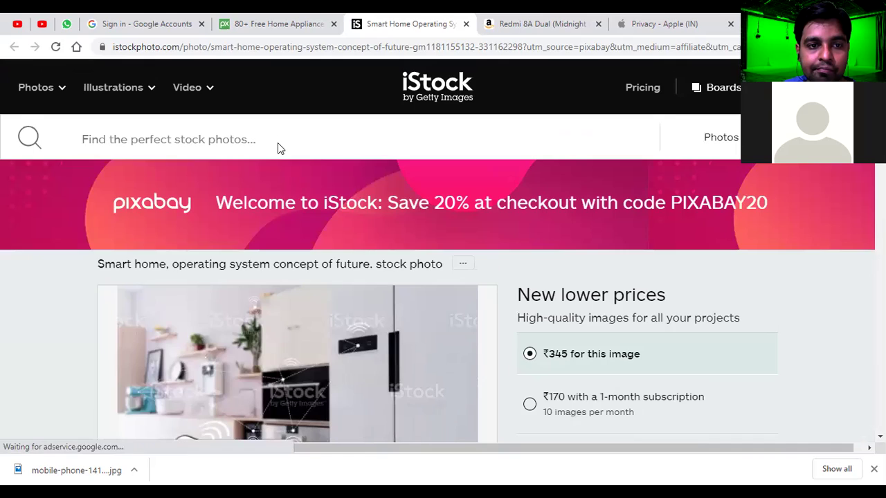
# Step: Search the iStock photos for "home appliances", correcting the spelling of the second word
pyautogui.click(278, 141)
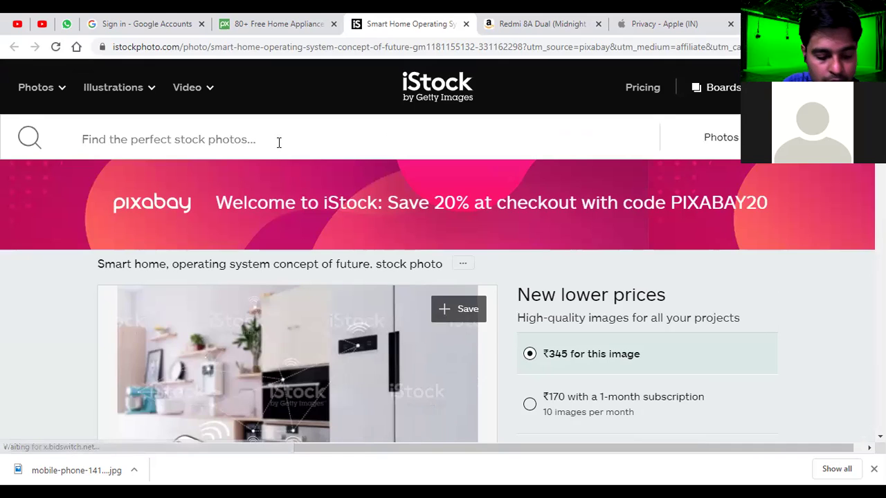
pyautogui.write('hom')
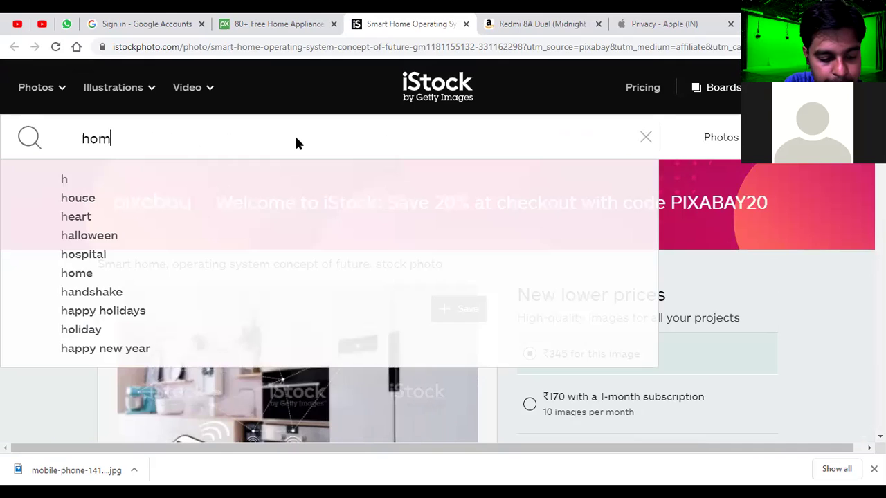
pyautogui.write('e app')
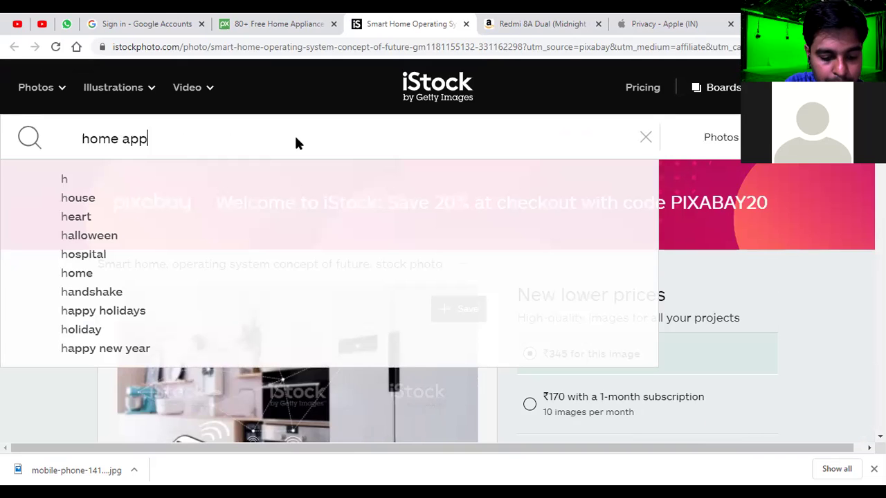
pyautogui.write('laiences')
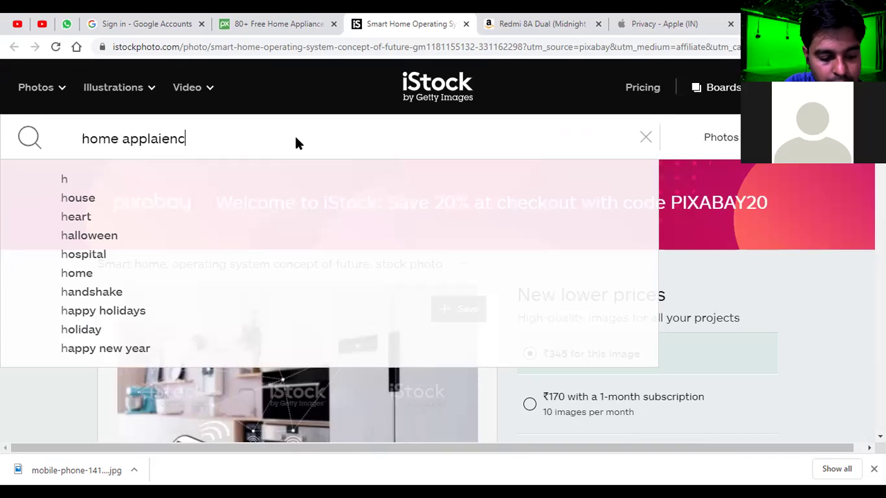
pyautogui.press('Return')
pyautogui.press('Left')
pyautogui.press('Left')
pyautogui.press('Left')
pyautogui.press('Menu')
pyautogui.press('Down')
pyautogui.press('Return')
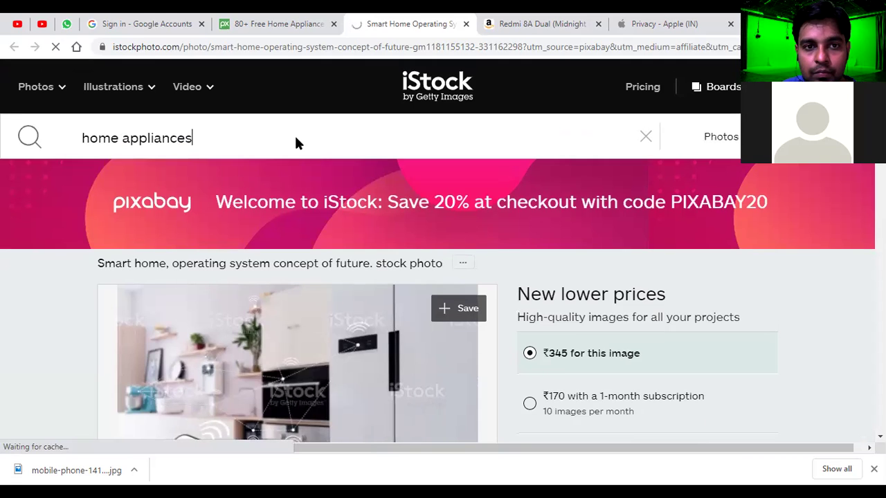
# Step: Look through the iStock home appliances results and open the photo of the fridge, gas cooker, microwave and washing machine
pyautogui.scroll(-5, 294, 134)
pyautogui.scroll(-3, 295, 143)
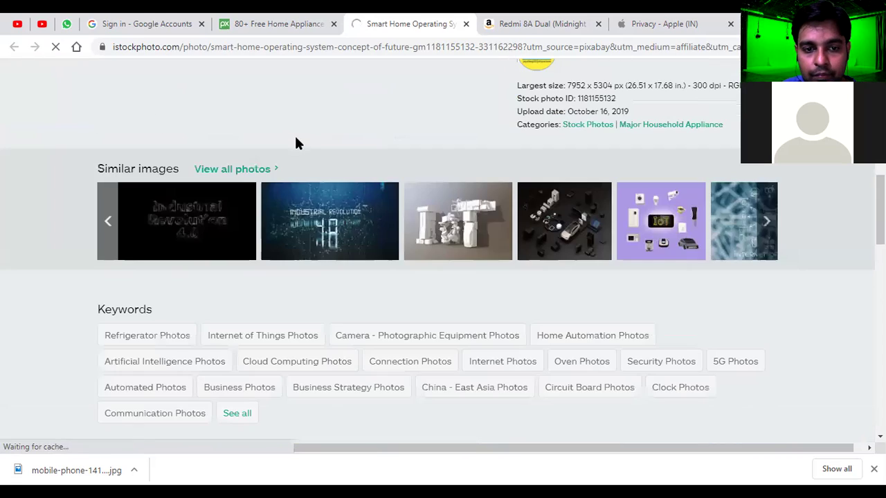
pyautogui.scroll(-3, 294, 135)
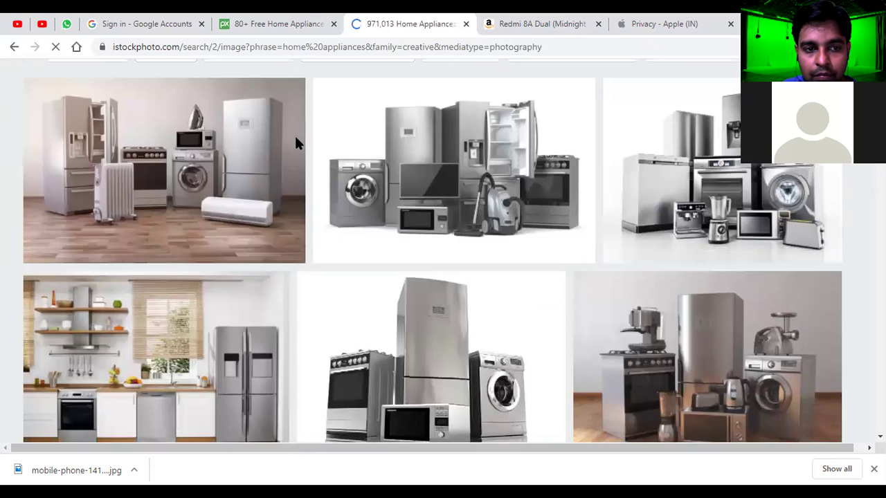
pyautogui.scroll(-1, 295, 136)
pyautogui.scroll(-2, 298, 135)
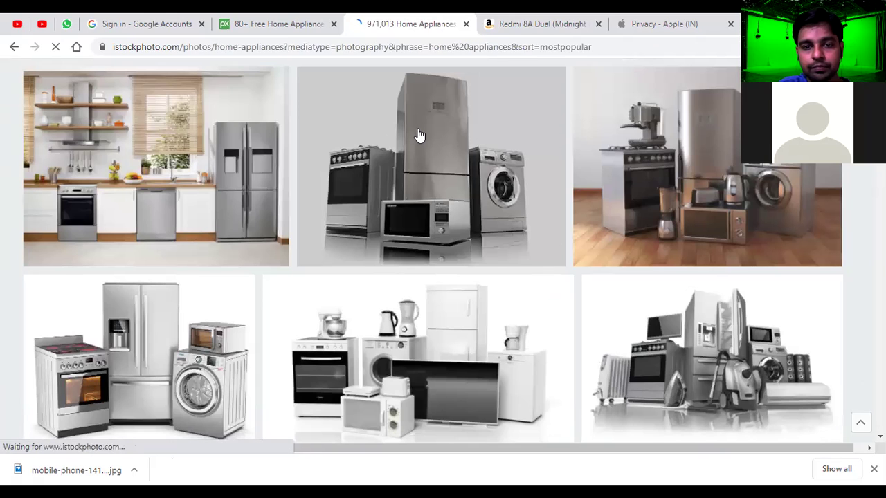
pyautogui.scroll(-2, 308, 158)
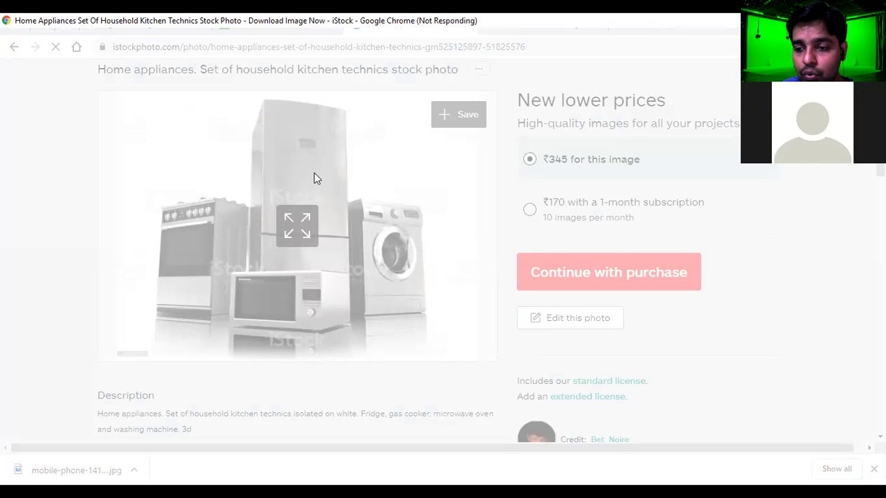
pyautogui.scroll(-1, 344, 163)
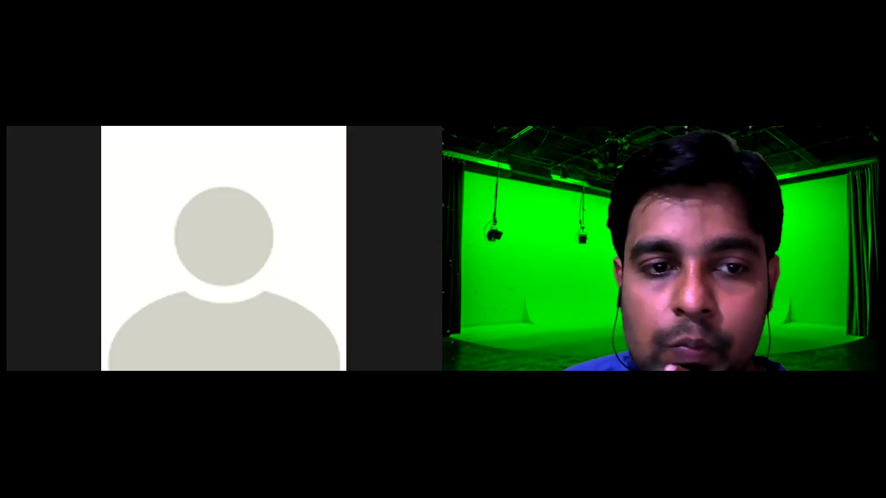
# Step: Switch to the Amazon phone product page, search the store for "fridge" and look through the first refrigerators listed
pyautogui.scroll(15, 389, 248)
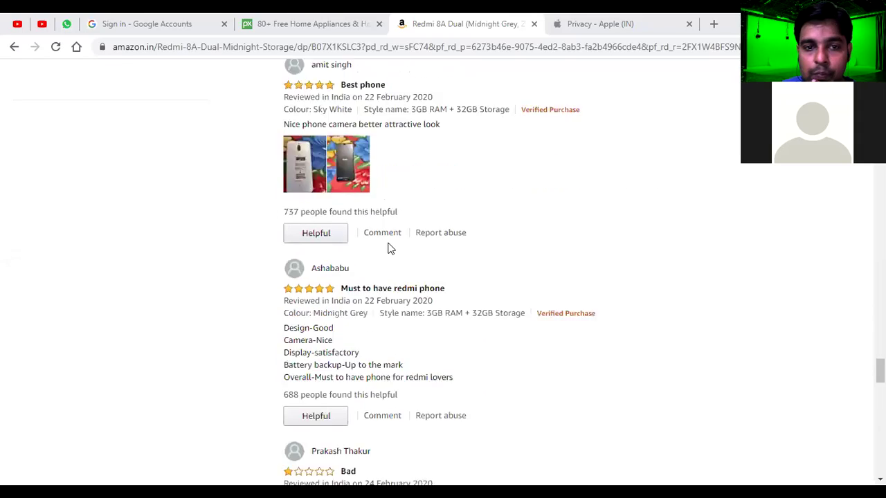
pyautogui.scroll(5, 389, 248)
pyautogui.scroll(20, 362, 222)
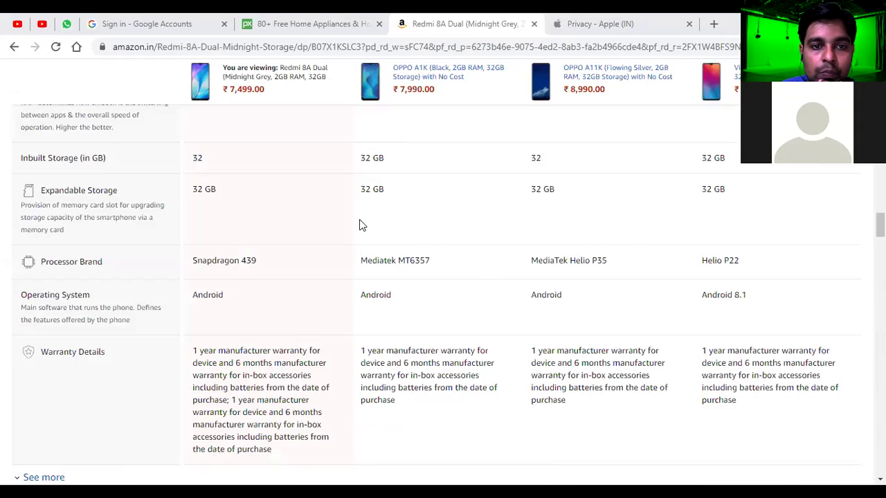
pyautogui.scroll(10, 362, 222)
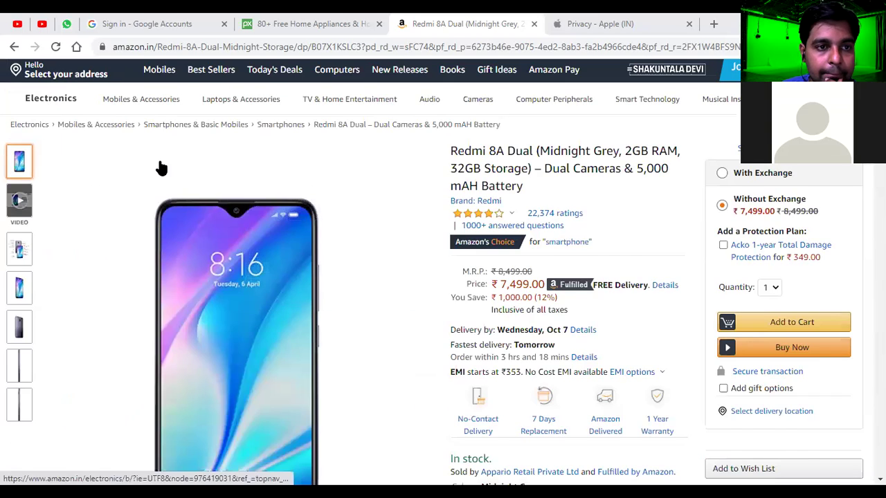
pyautogui.scroll(1, 162, 168)
pyautogui.click(242, 80)
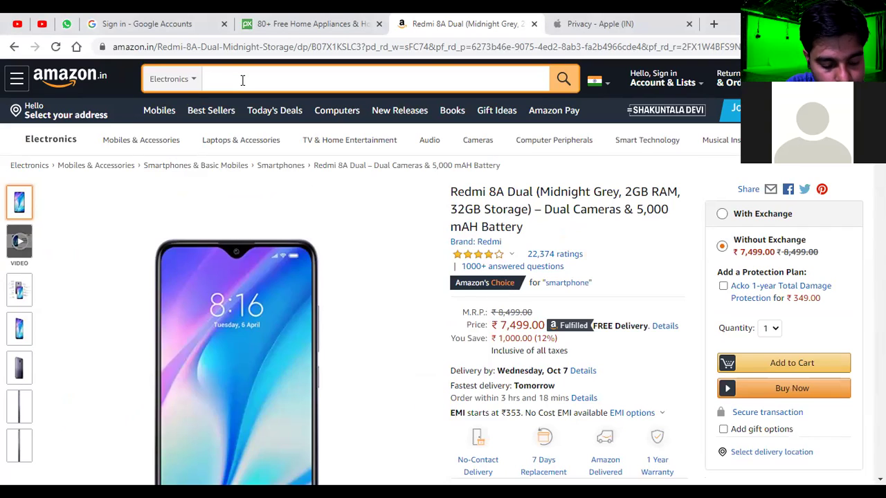
pyautogui.write('fridge')
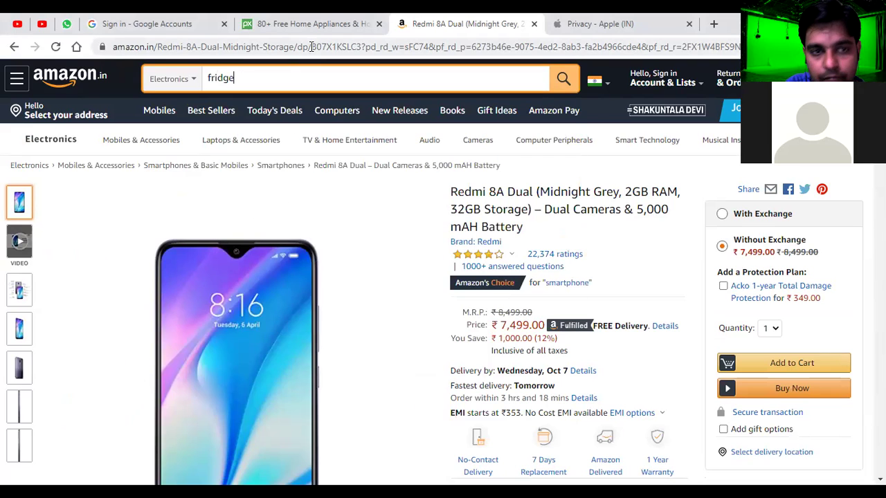
pyautogui.press('Return')
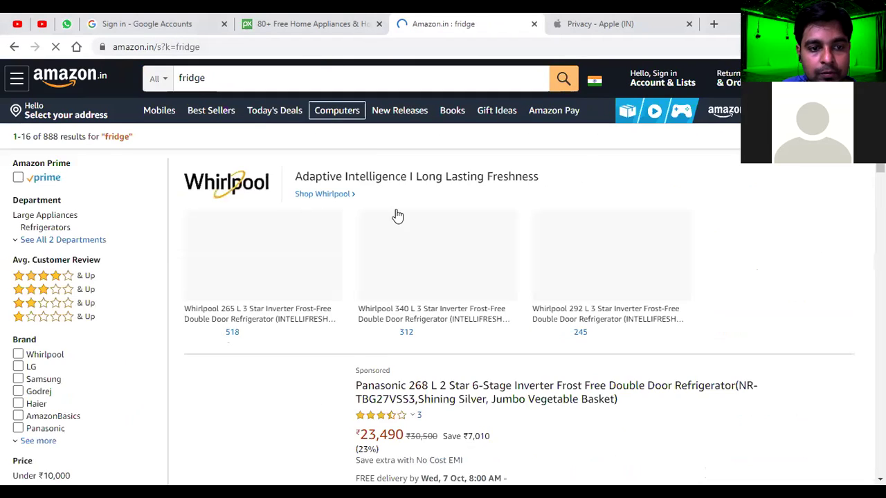
pyautogui.scroll(-2, 408, 213)
pyautogui.scroll(-2, 321, 145)
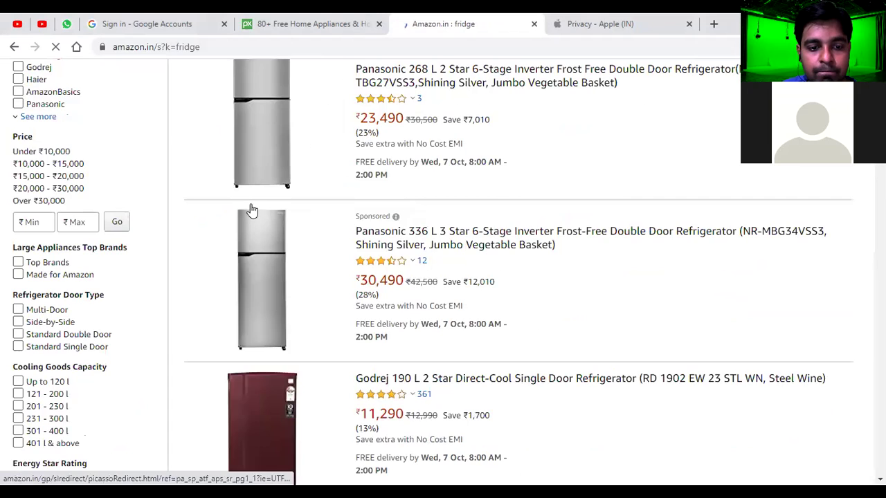
pyautogui.scroll(-3, 256, 211)
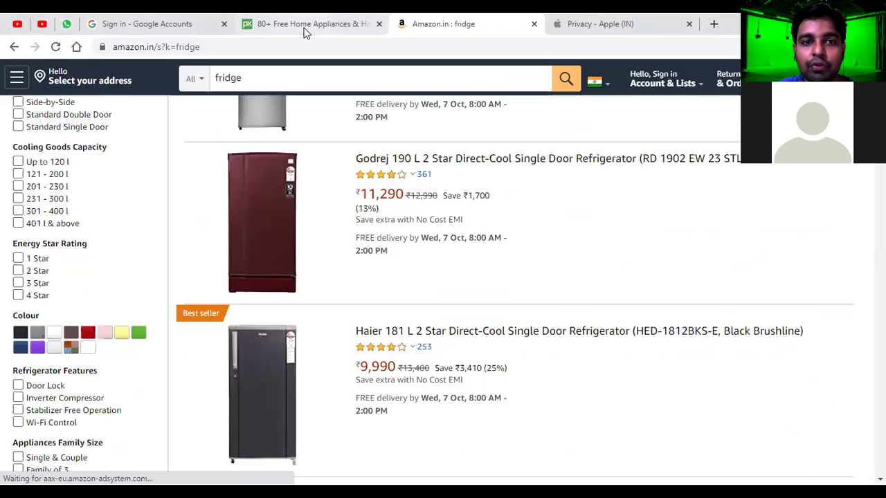
# Step: Return to Pixabay, open its home page and look through the featured photos for a suitable image
pyautogui.click(279, 22)
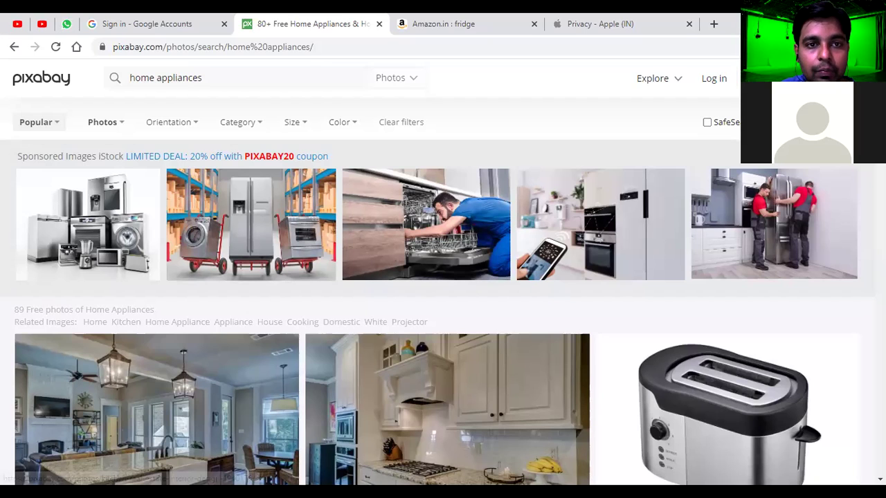
pyautogui.press('super+Down')
pyautogui.press('super+Up')
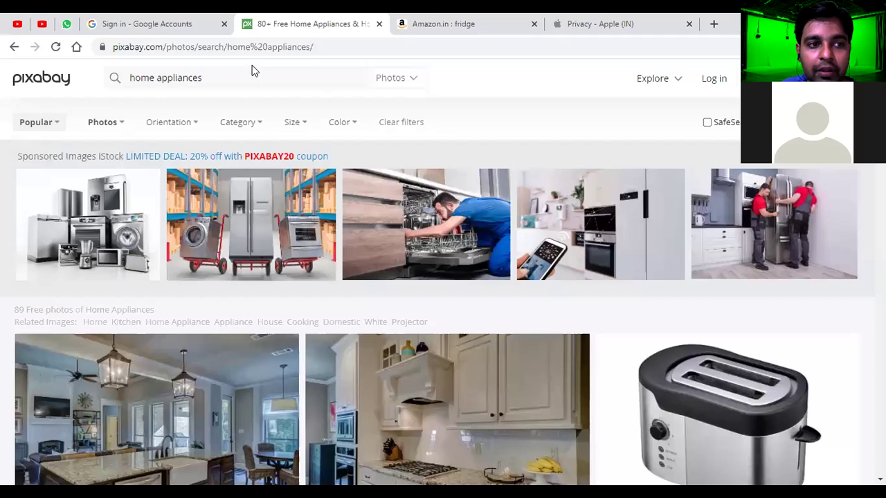
pyautogui.click(43, 79)
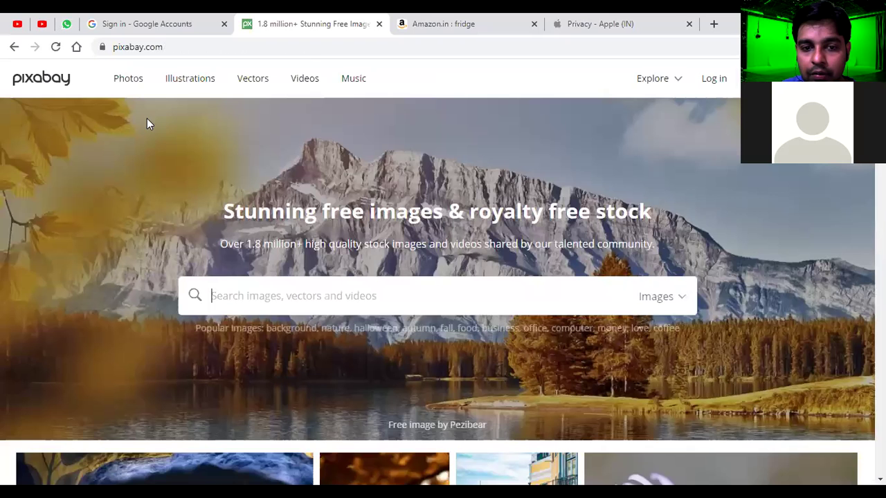
pyautogui.scroll(-5, 438, 219)
pyautogui.scroll(-2, 437, 219)
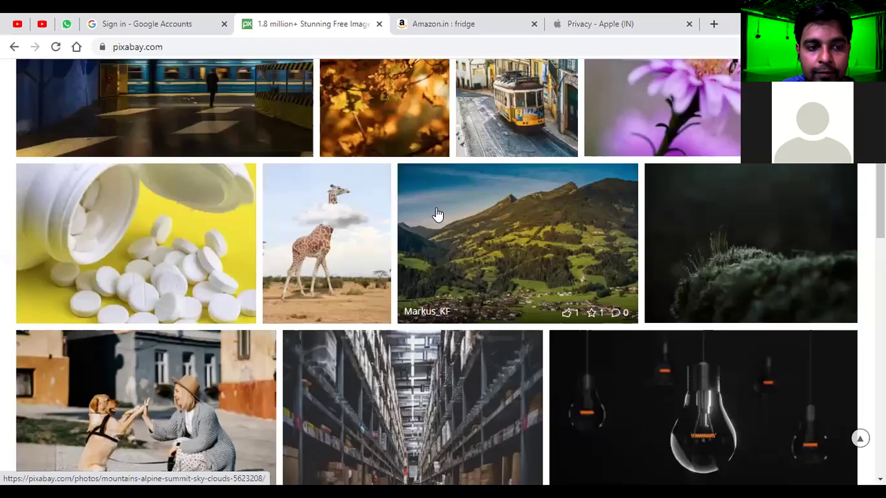
pyautogui.scroll(-3, 436, 215)
pyautogui.scroll(-2, 436, 214)
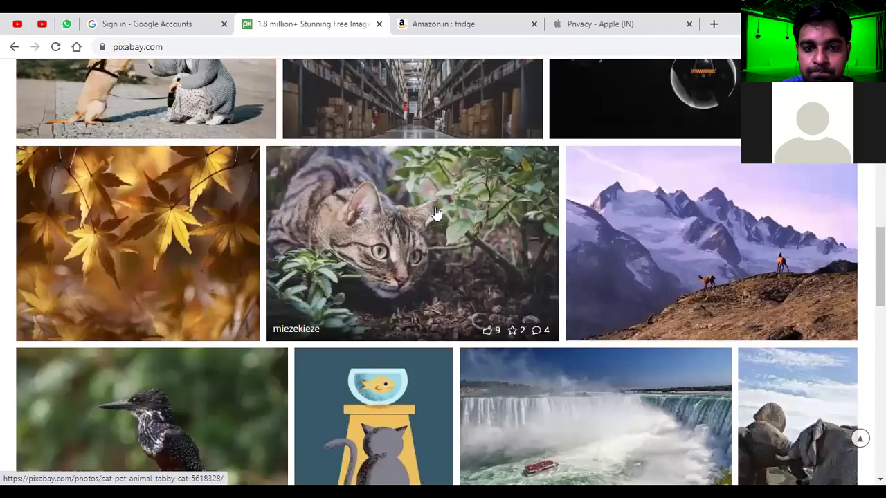
pyautogui.scroll(-9, 435, 213)
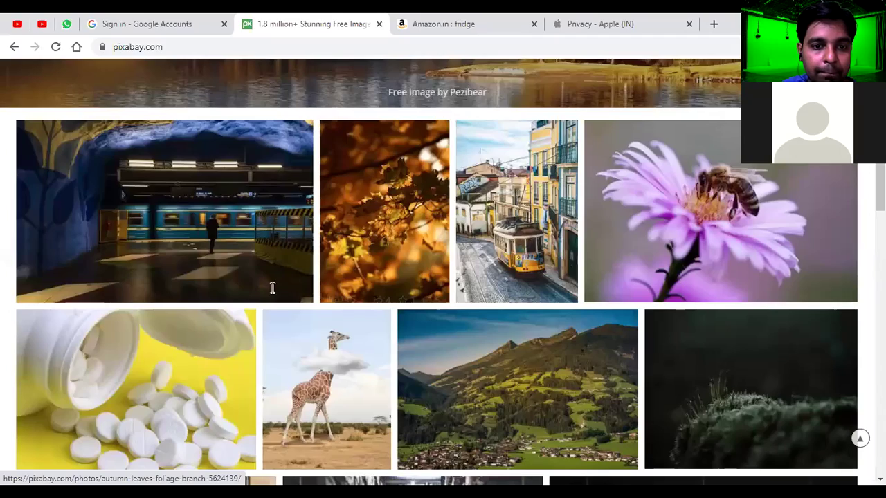
# Step: Search the Pixabay images for "shoe"
pyautogui.scroll(5, 272, 287)
pyautogui.click(272, 289)
pyautogui.write('shoe')
pyautogui.press('Return')
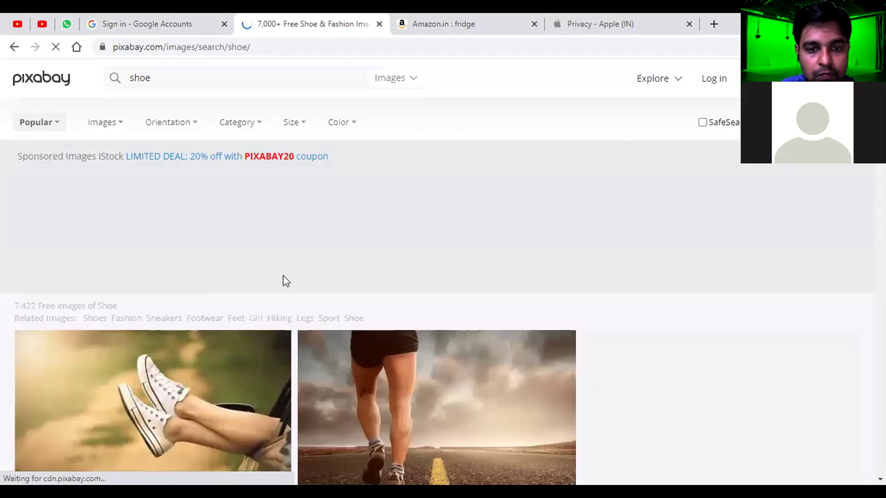
# Step: Open the wedding couple's black and pink sneakers photo from the shoe results and save it to the Desktop as marriage-636018_960_720.jpg
pyautogui.scroll(-3, 298, 269)
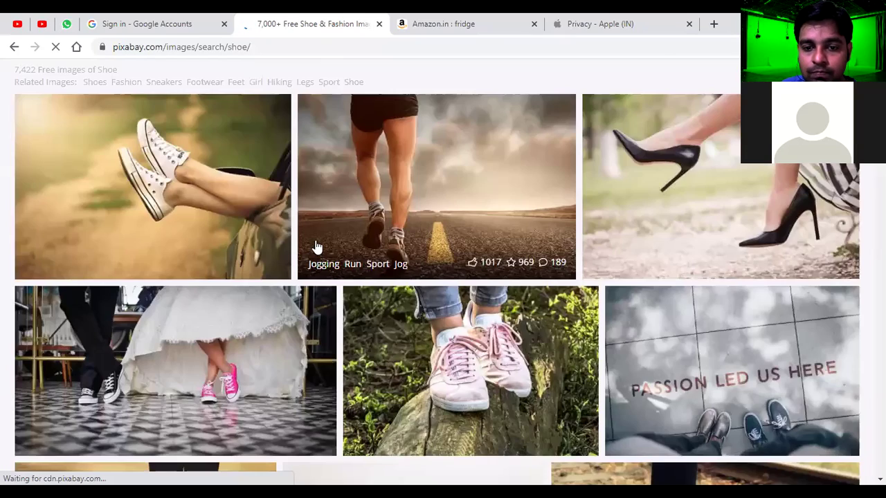
pyautogui.scroll(-3, 316, 244)
pyautogui.scroll(-1, 320, 240)
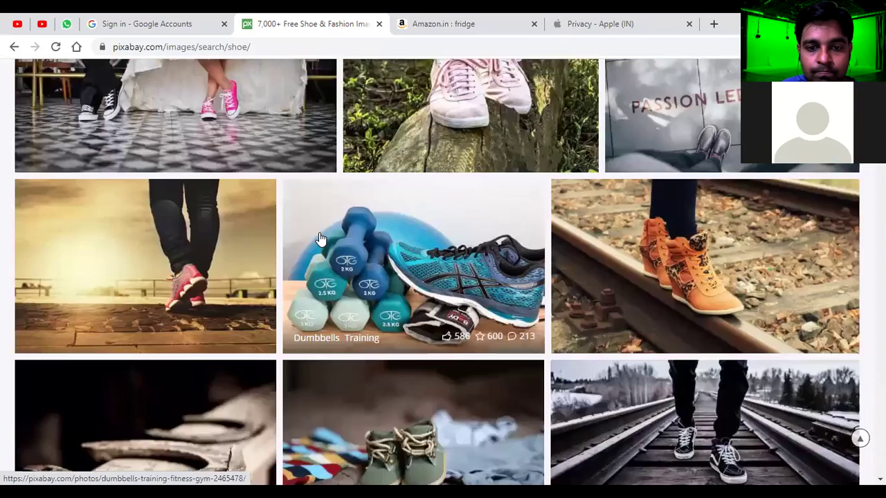
pyautogui.scroll(-1, 319, 239)
pyautogui.scroll(1, 319, 239)
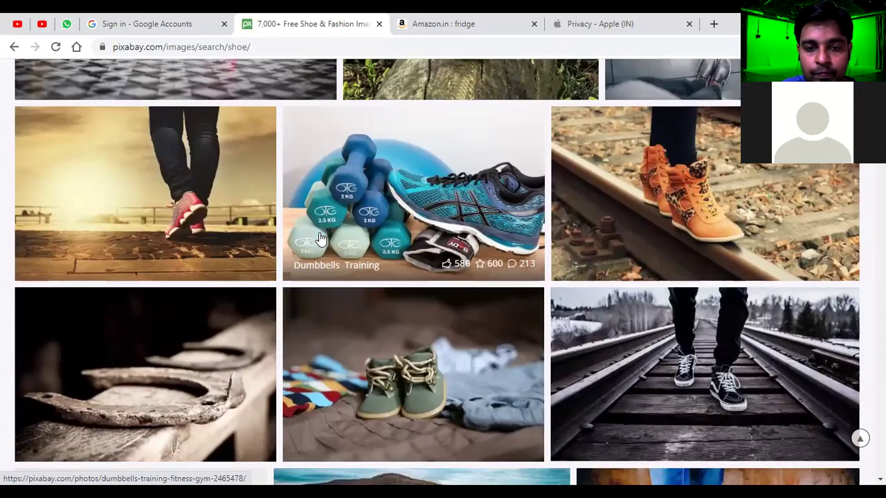
pyautogui.scroll(-2, 320, 238)
pyautogui.scroll(2, 178, 174)
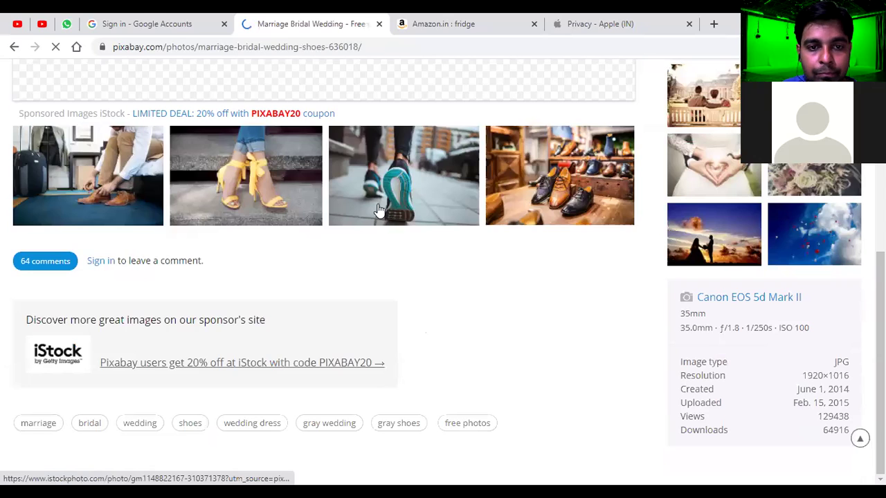
pyautogui.scroll(3, 387, 208)
pyautogui.rightClick(391, 144)
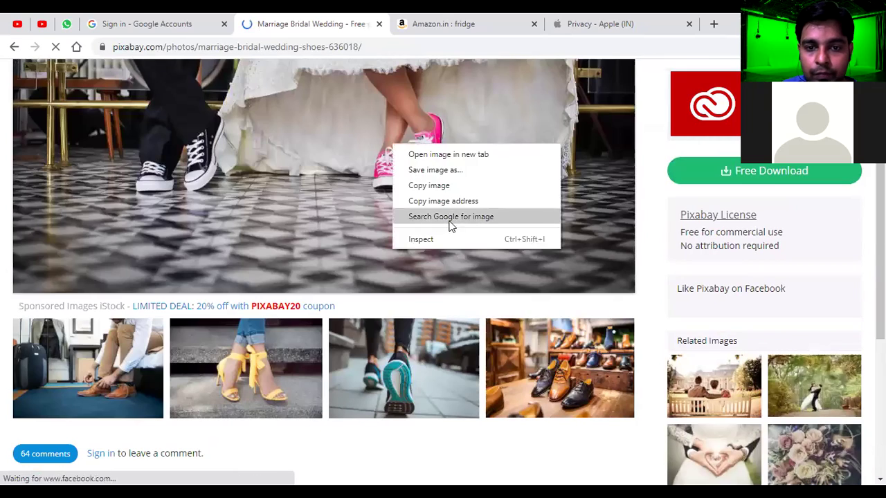
pyautogui.click(453, 171)
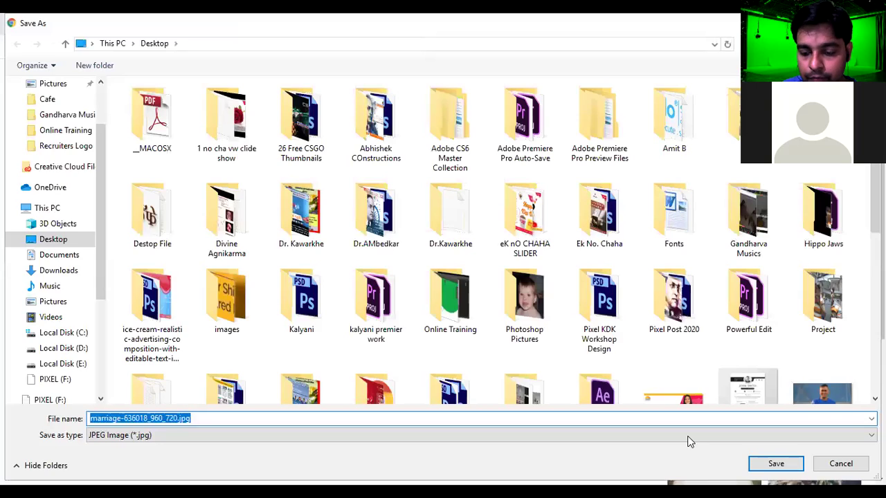
pyautogui.press('Return')
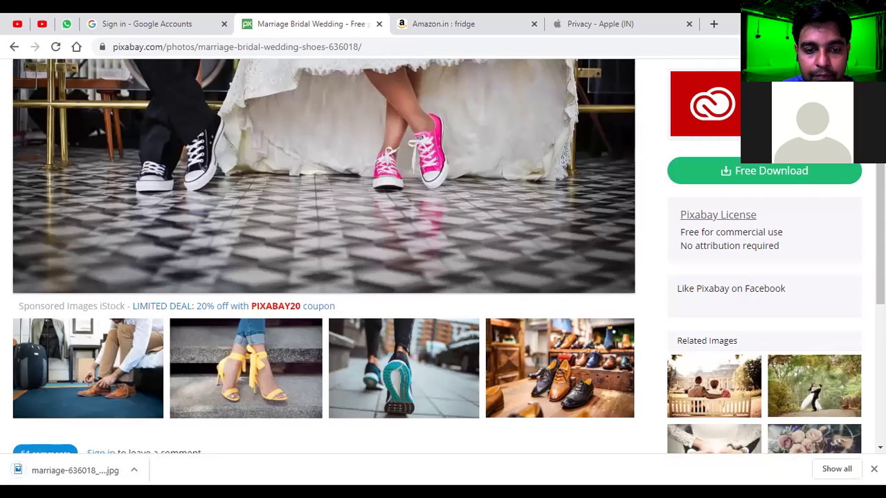
# Step: Switch to Adobe XD, ungroup the masked banner on the About page and delete the cricketer photo from it
pyautogui.press('super+Down')
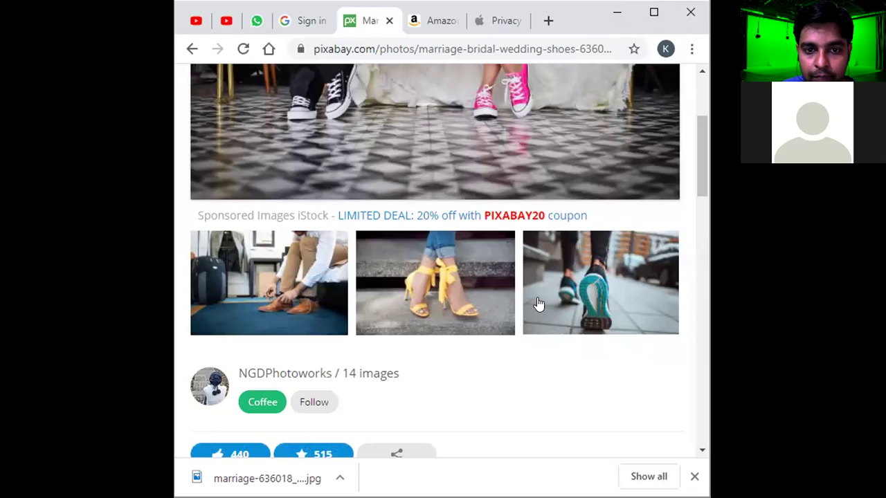
pyautogui.click(616, 13)
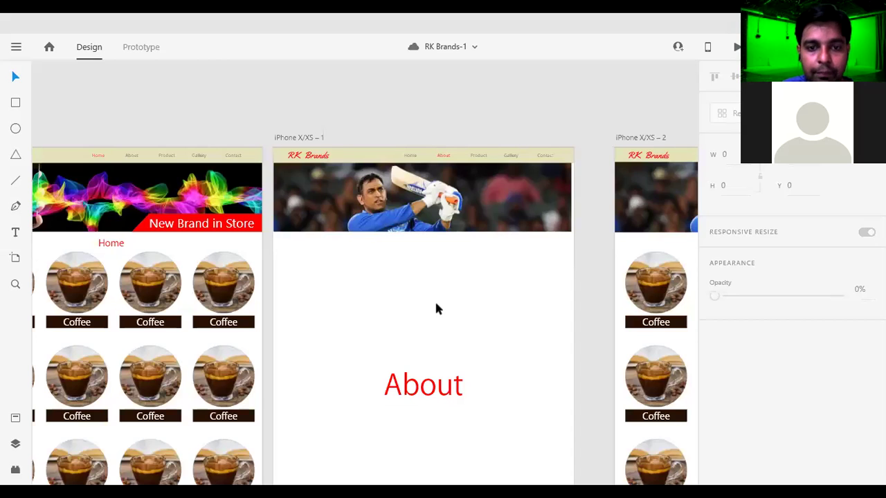
pyautogui.click(428, 202)
pyautogui.doubleClick(427, 202)
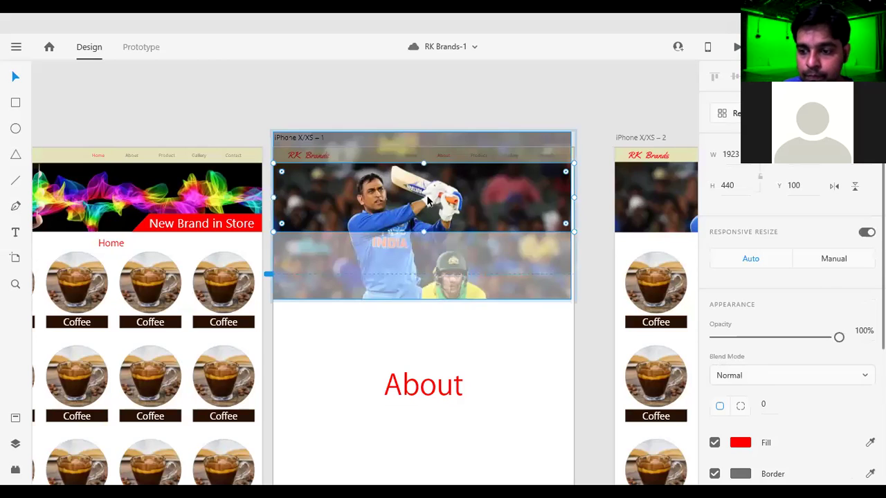
pyautogui.press('Escape')
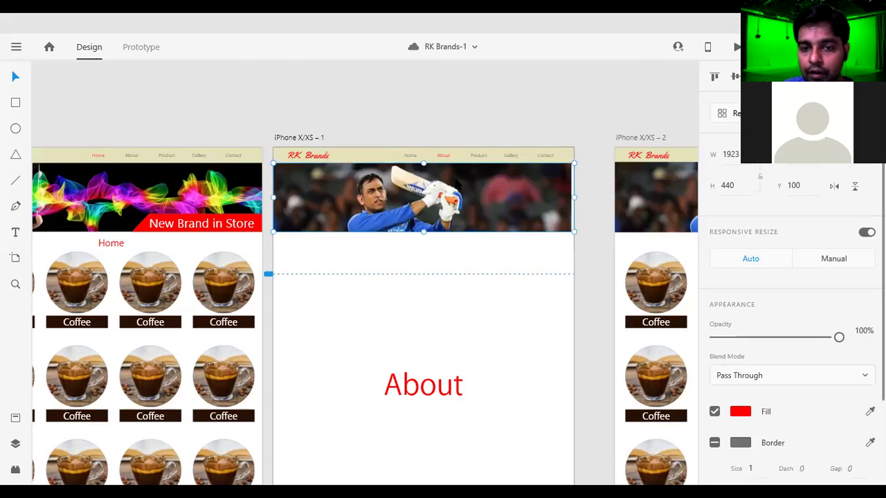
pyautogui.rightClick(464, 198)
pyautogui.click(498, 244)
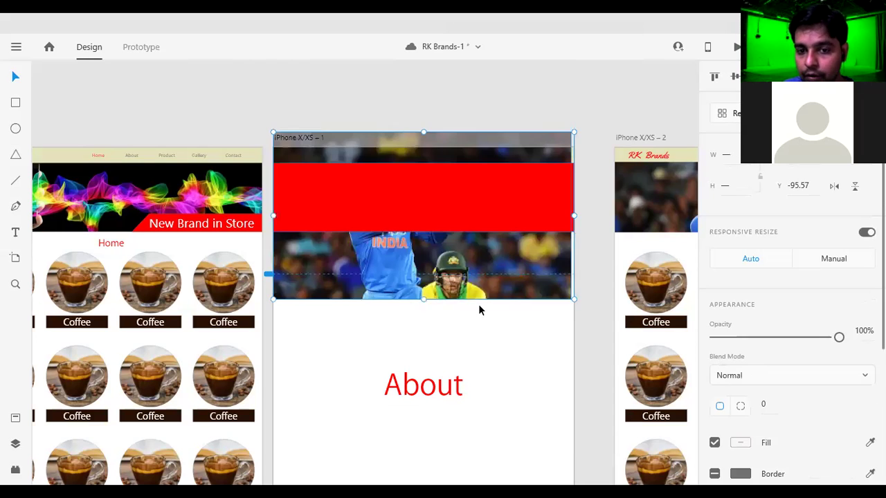
pyautogui.click(472, 258)
pyautogui.press('Delete')
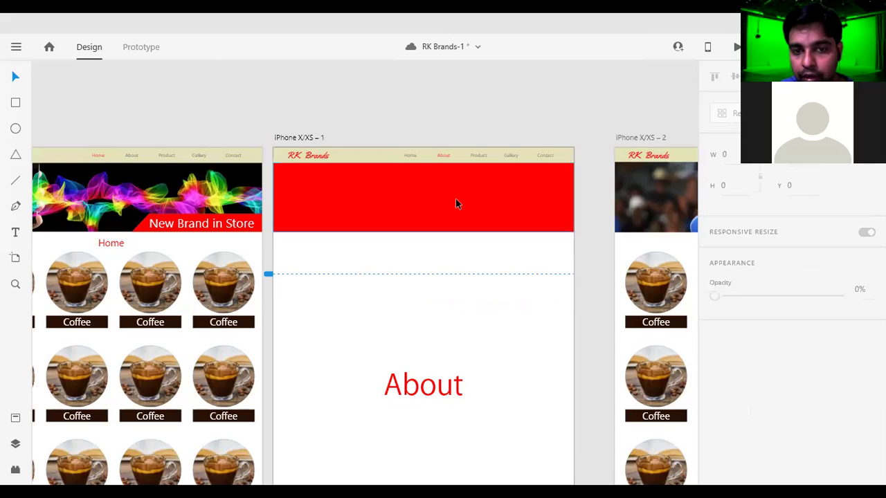
# Step: Fill the red banner rectangle on the About page with the saved wedding sneakers photo
pyautogui.click(456, 203)
pyautogui.press('alt')
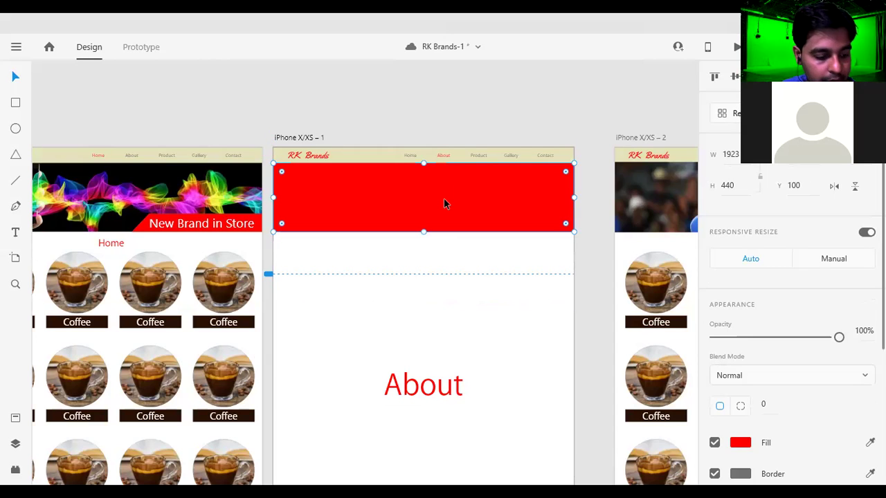
pyautogui.press('alt')
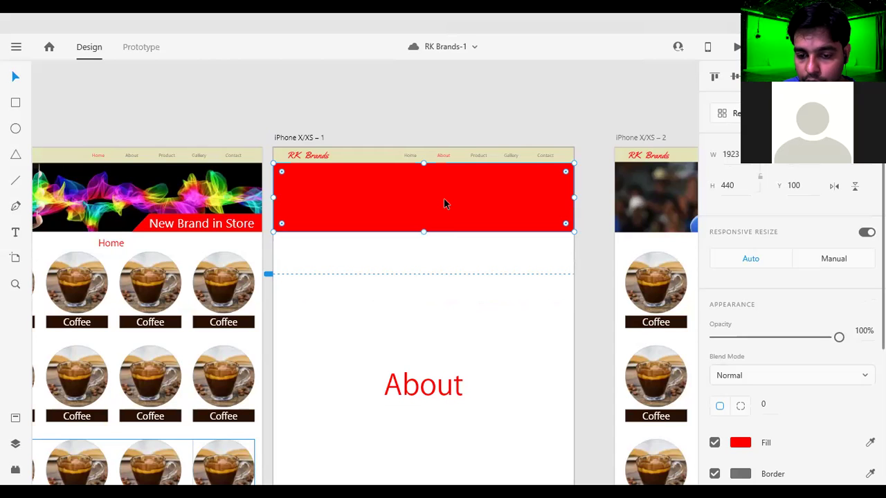
pyautogui.moveTo(445, 204); pyautogui.dragTo(415, 228)
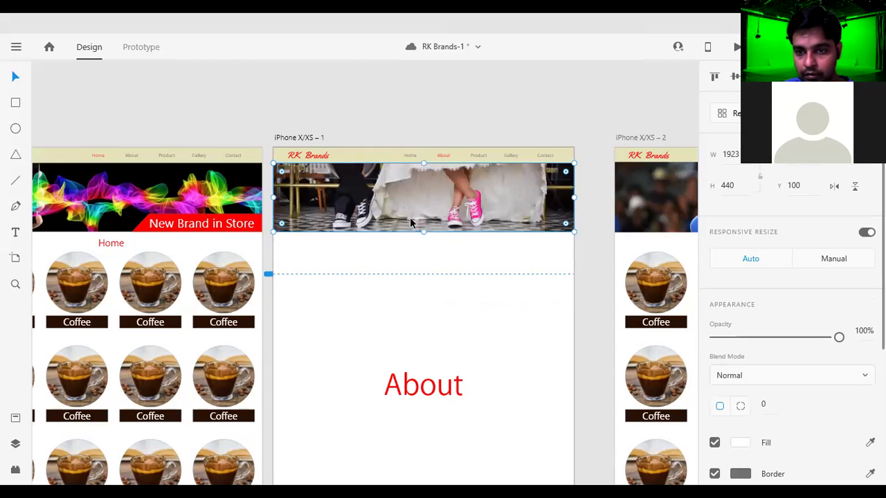
pyautogui.click(443, 113)
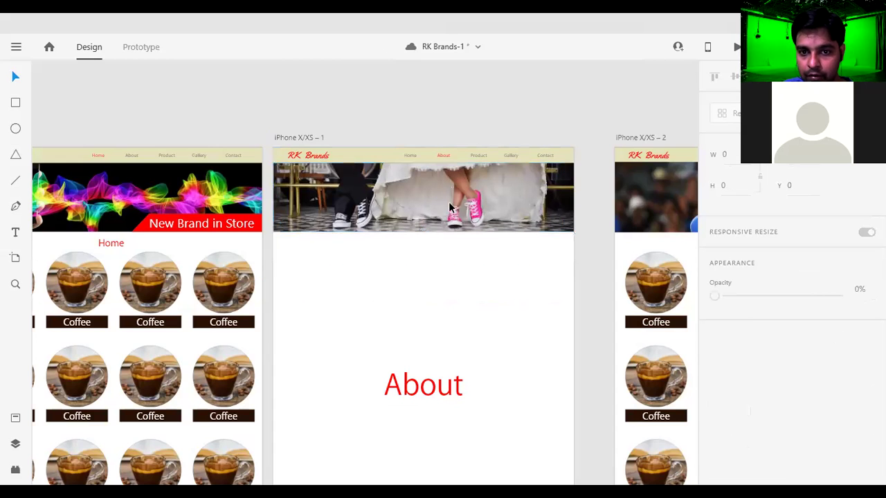
# Step: Copy the "New Brand in Store" text and its red shape from the Home banner to the About banner's lower right corner
pyautogui.scroll(2, 428, 240)
pyautogui.click(203, 222)
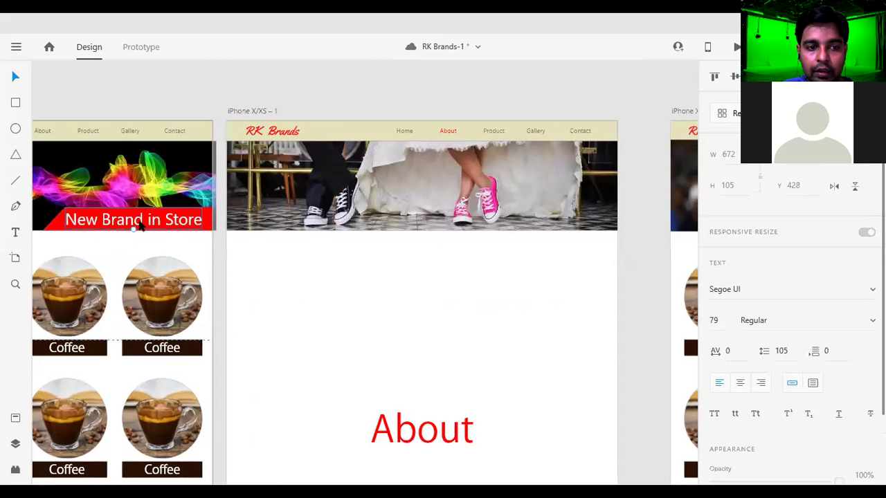
pyautogui.keyDown('shift'); pyautogui.click(204, 222); pyautogui.keyUp('shift')
pyautogui.moveTo(204, 223); pyautogui.dragTo(602, 221)
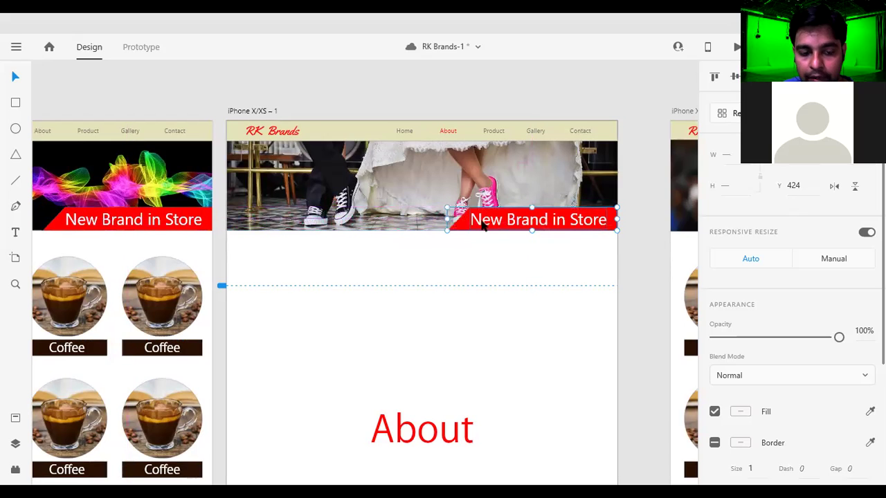
# Step: Change the copied label text on the About banner to "Best Collections"
pyautogui.doubleClick(483, 227)
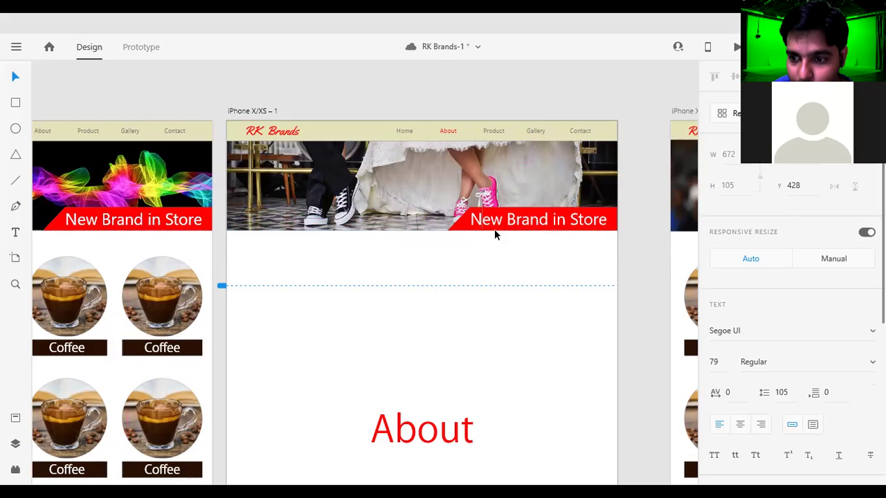
pyautogui.moveTo(470, 219); pyautogui.dragTo(612, 221)
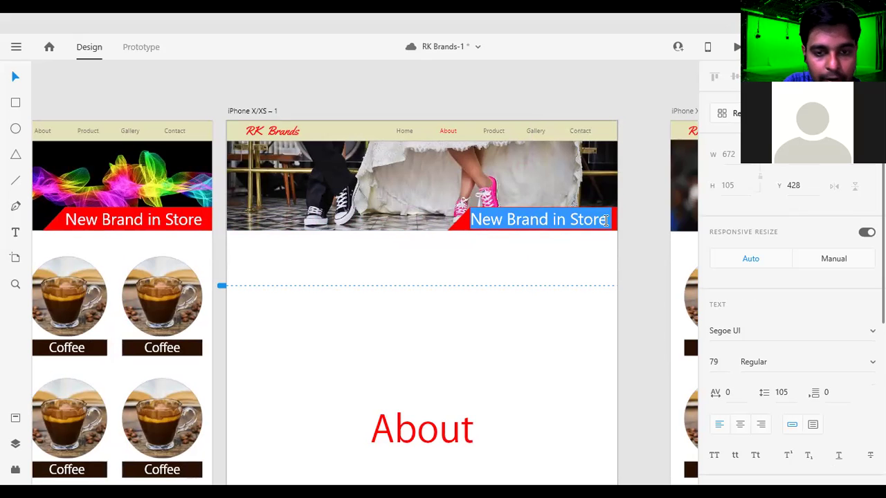
pyautogui.write('B')
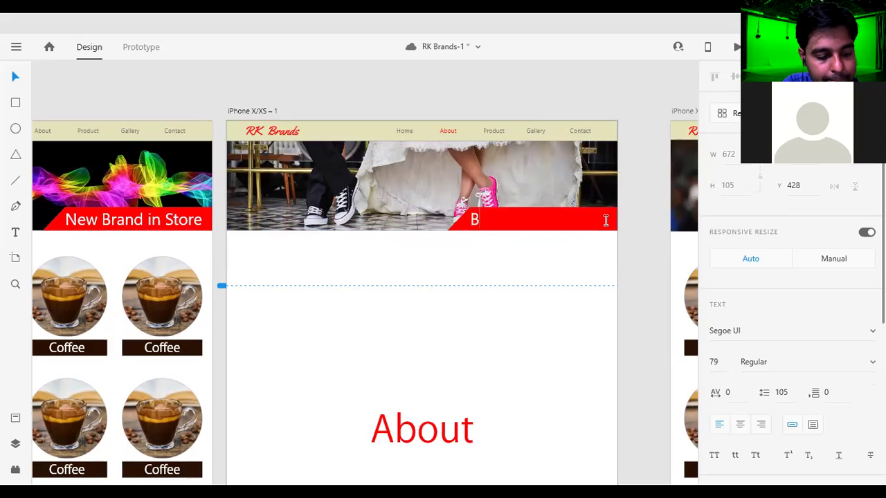
pyautogui.write('est Collectionds')
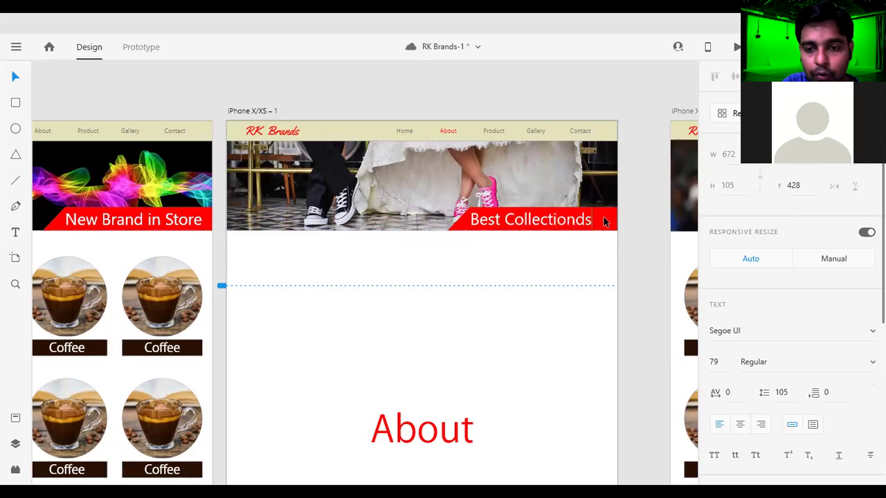
pyautogui.press('BackSpace')
pyautogui.press('BackSpace')
pyautogui.write('s')
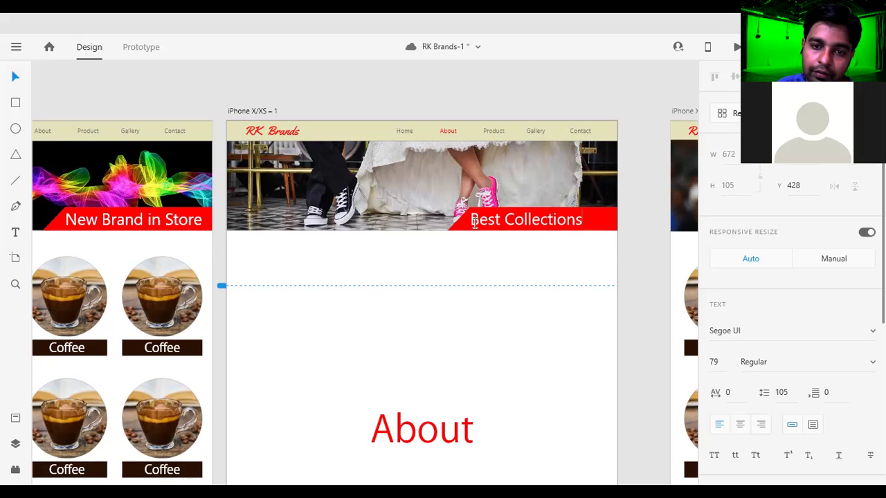
# Step: Shift the "Best Collections" text to the right within its red shape
pyautogui.press('Escape')
pyautogui.press('Right')
pyautogui.press('Right')
pyautogui.press('Right')
pyautogui.press('Right')
pyautogui.press('Right')
pyautogui.press('Right')
pyautogui.press('Right')
pyautogui.press('Right')
pyautogui.press('Right')
pyautogui.press('Right')
pyautogui.press('Right')
pyautogui.press('Right')
pyautogui.press('Right')
pyautogui.press('Right')
pyautogui.press('Right')
pyautogui.press('Right')
pyautogui.press('Right')
pyautogui.press('Right')
pyautogui.press('Right')
pyautogui.press('Right')
pyautogui.press('Right')
pyautogui.press('Right')
pyautogui.press('Right')
pyautogui.press('Right')
pyautogui.press('Right')
pyautogui.press('Right')
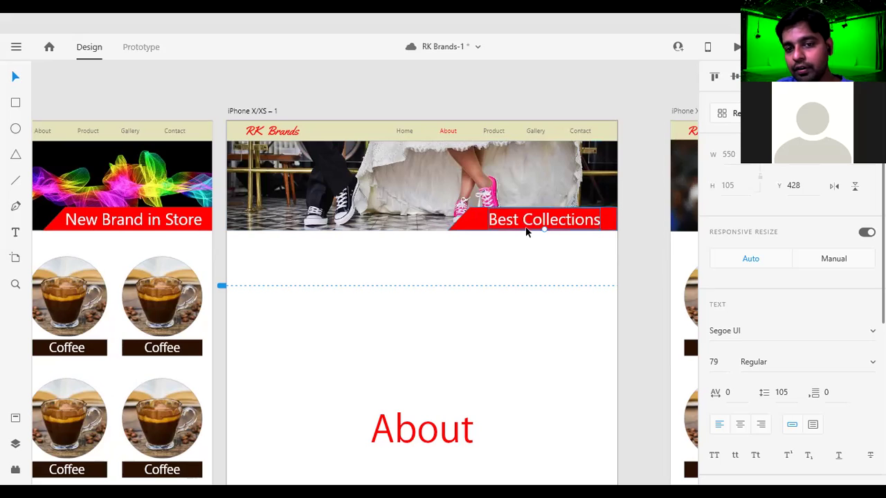
# Step: Narrow the red shape from its slanted side and nudge the "Best Collections" text against the banner's right edge
pyautogui.click(481, 223)
pyautogui.moveTo(454, 220); pyautogui.dragTo(522, 230)
pyautogui.click(526, 222)
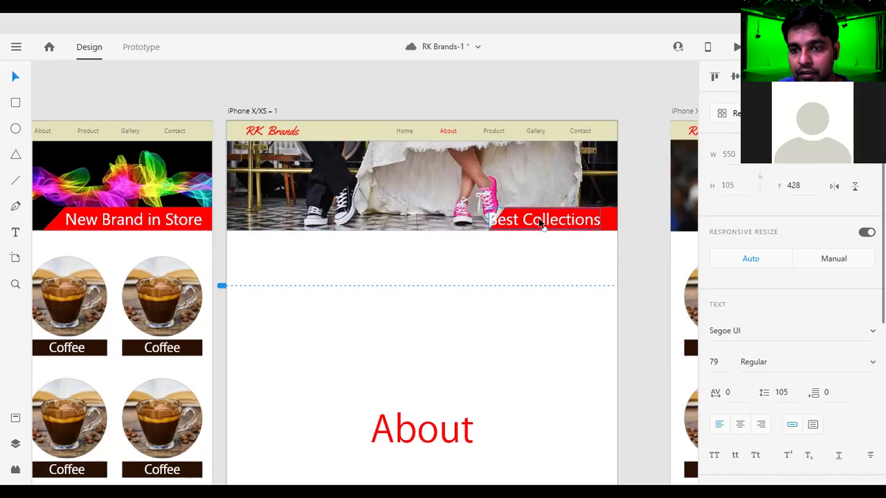
pyautogui.hotkey('shift', 'Right')
pyautogui.hotkey('shift', 'Right')
pyautogui.hotkey('shift', 'Right')
pyautogui.hotkey('shift', 'Right')
pyautogui.hotkey('shift', 'Right')
pyautogui.hotkey('shift', 'Right')
pyautogui.hotkey('shift', 'Right')
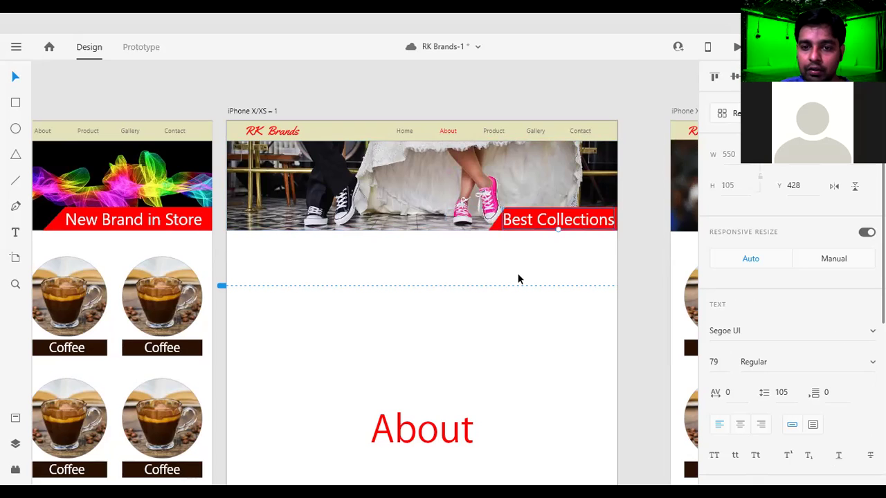
# Step: Look over the finished About banner and the banners on the Product and Gallery artboards
pyautogui.keyDown('ctrl'); pyautogui.scroll(-5, 518, 279); pyautogui.keyUp('ctrl')
pyautogui.keyDown('ctrl'); pyautogui.scroll(-2, 518, 277); pyautogui.keyUp('ctrl')
pyautogui.keyDown('ctrl'); pyautogui.scroll(2, 519, 276); pyautogui.keyUp('ctrl')
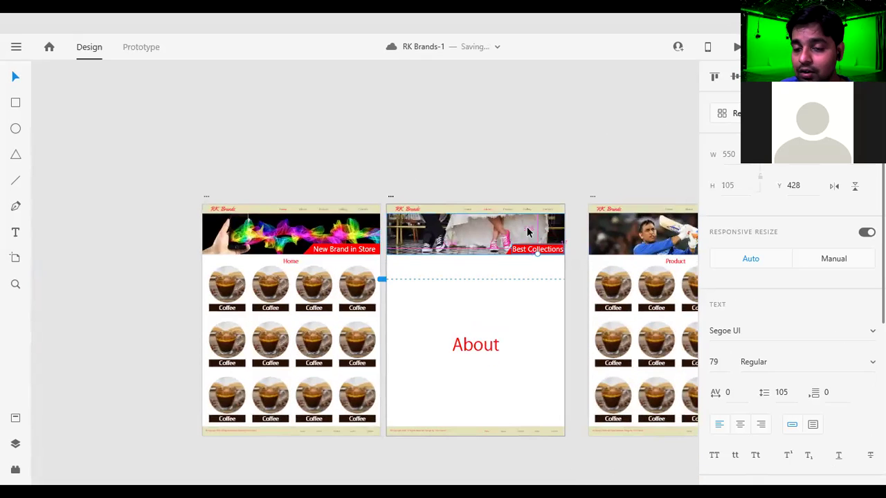
pyautogui.keyDown('ctrl'); pyautogui.scroll(2, 527, 232); pyautogui.keyUp('ctrl')
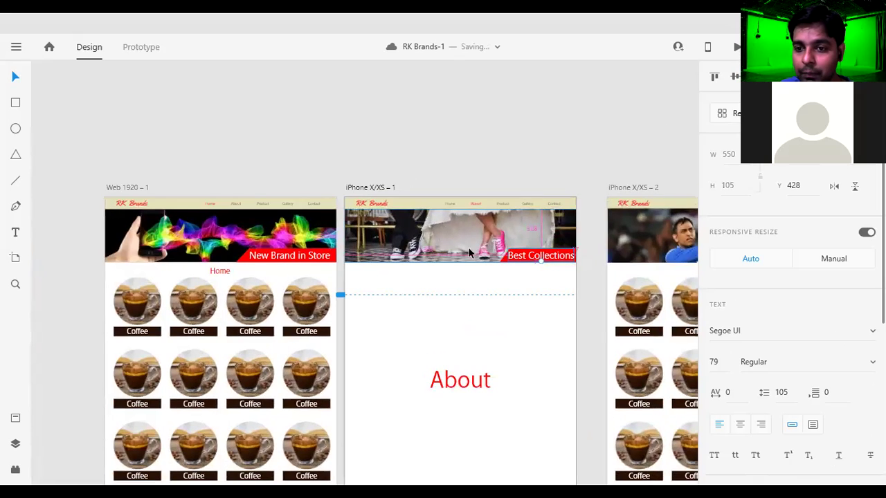
pyautogui.keyDown('ctrl'); pyautogui.scroll(1, 468, 254); pyautogui.keyUp('ctrl')
pyautogui.hscroll(8, 468, 253)
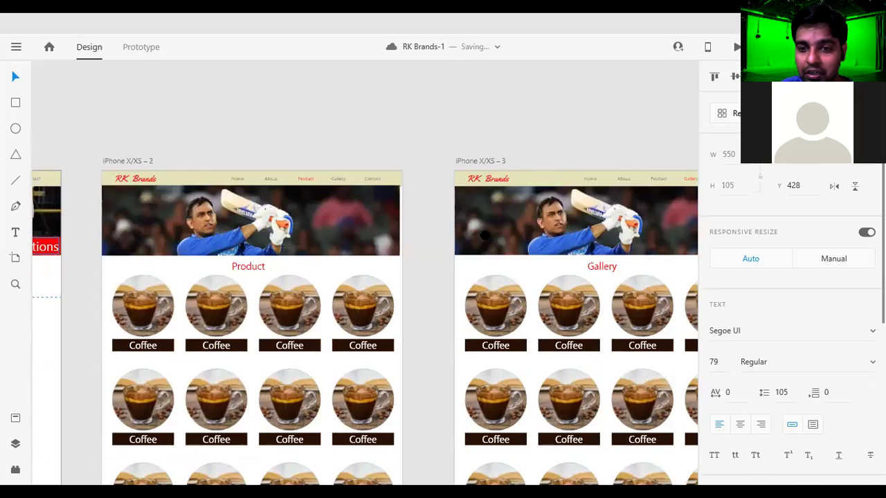
pyautogui.hscroll(3, 443, 270)
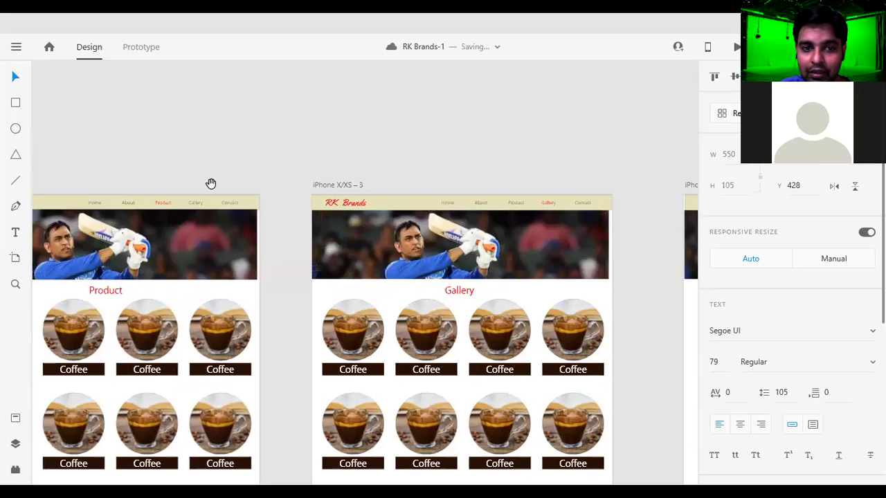
pyautogui.hscroll(-6, 211, 184)
# Step: Preview the prototype from the Product page and follow its navigation links to the Home and About pages
pyautogui.click(443, 242)
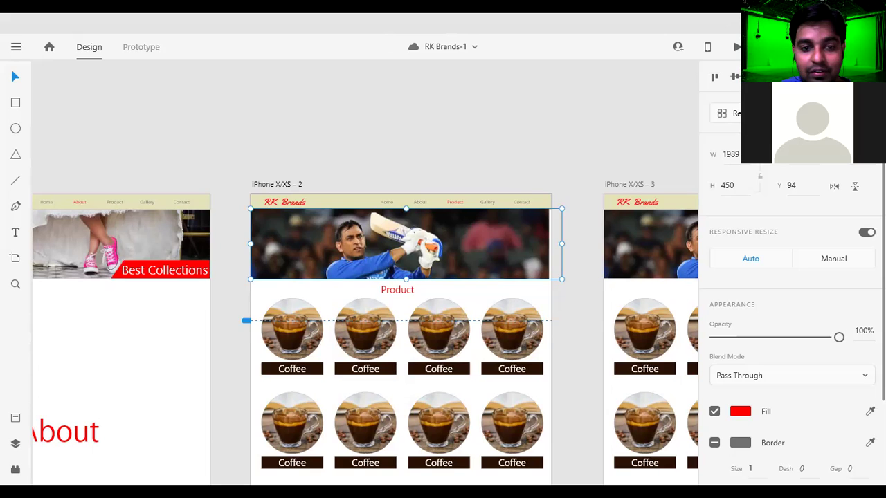
pyautogui.hotkey('ctrl', 'Return')
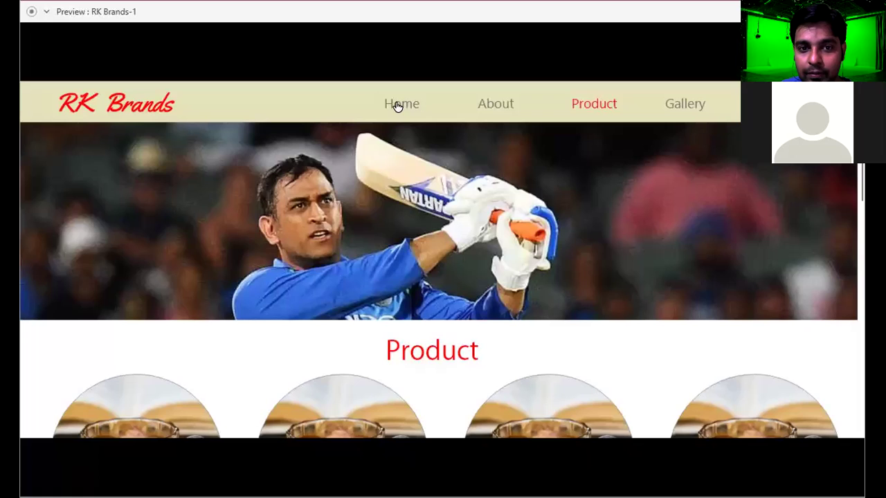
pyautogui.click(396, 104)
pyautogui.click(495, 43)
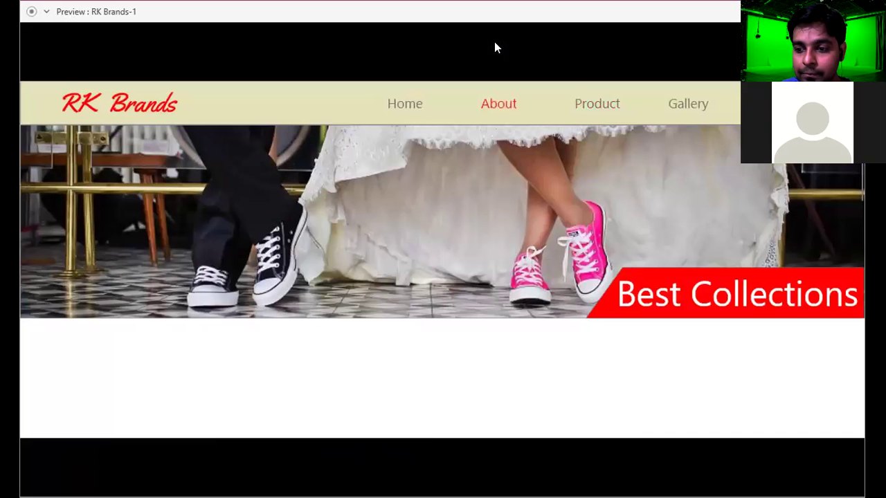
# Step: Follow the Product navigation link in the prototype preview
pyautogui.click(589, 104)
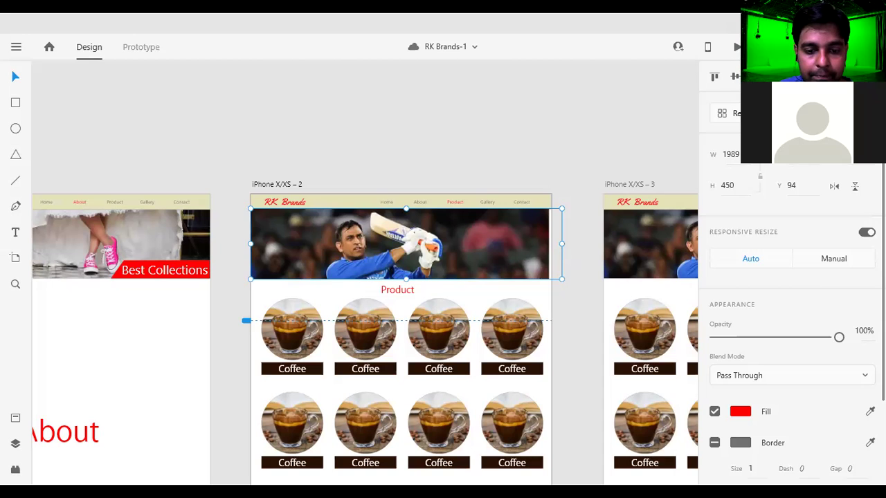
# Step: Switch to Pixabay in the browser and look through the photos on its home page
pyautogui.hotkey('alt', 'Tab')
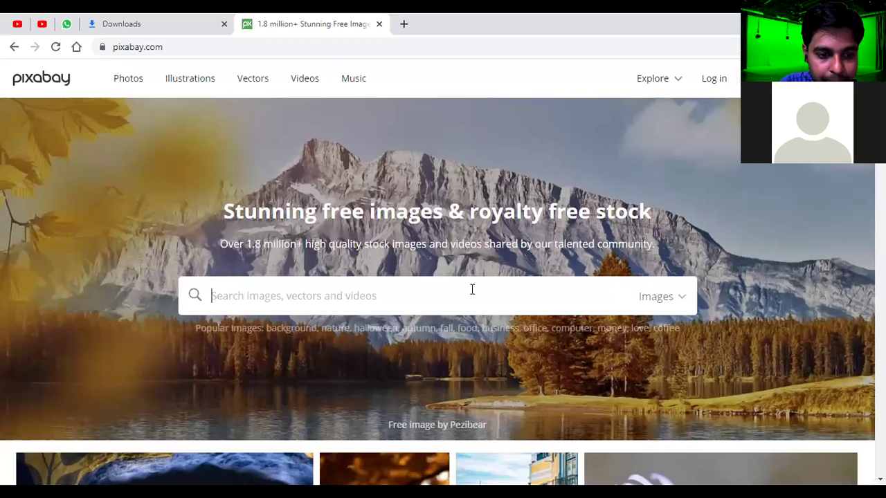
pyautogui.scroll(-4, 516, 211)
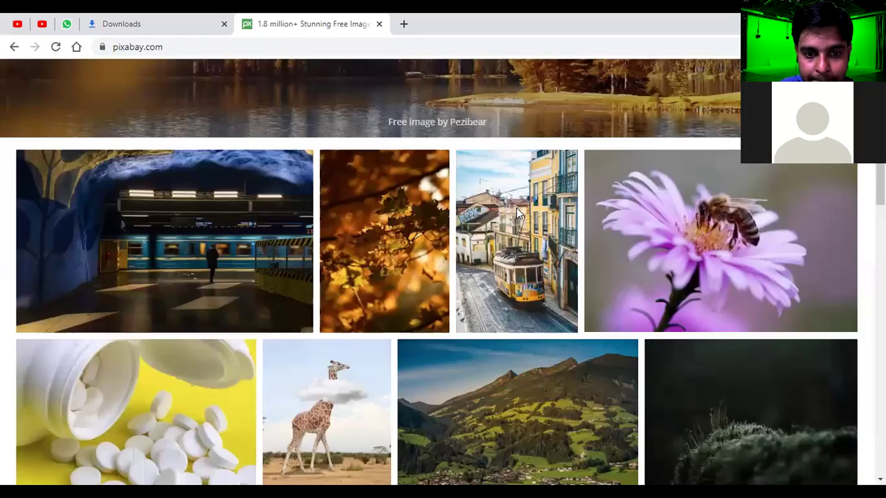
pyautogui.scroll(-4, 517, 211)
pyautogui.scroll(-3, 516, 214)
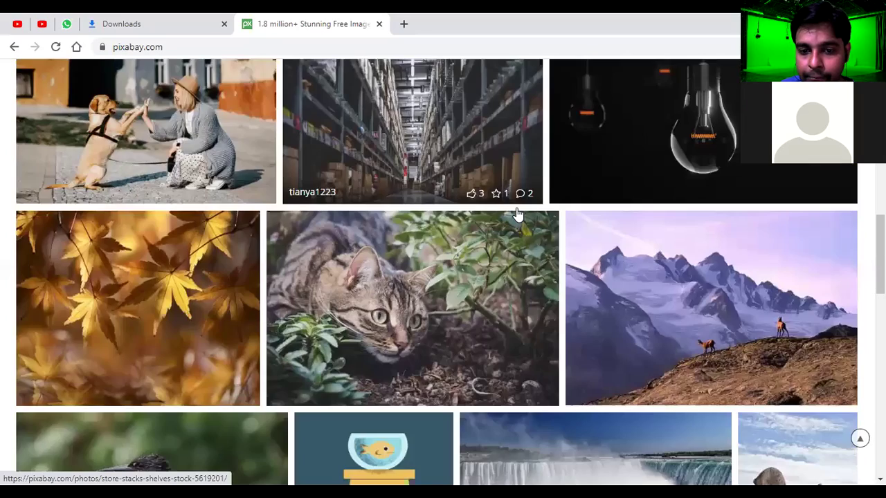
pyautogui.scroll(-4, 516, 214)
pyautogui.scroll(-3, 518, 214)
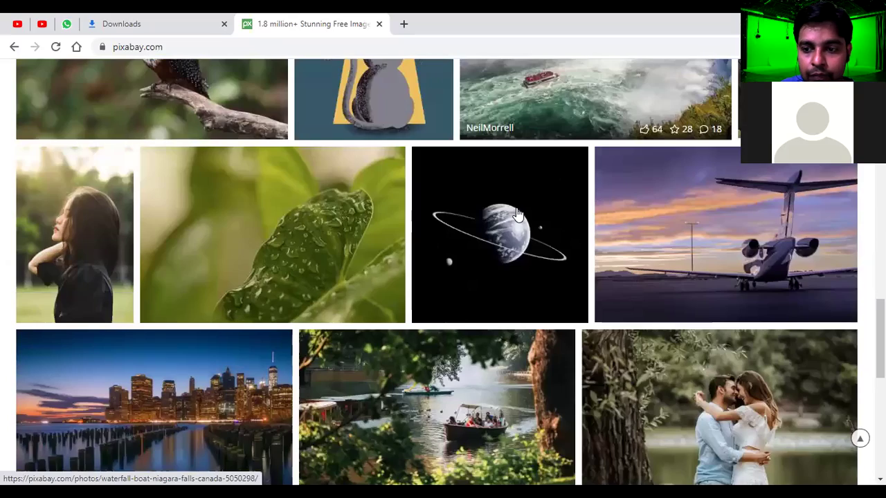
pyautogui.scroll(5, 518, 214)
pyautogui.scroll(10, 516, 211)
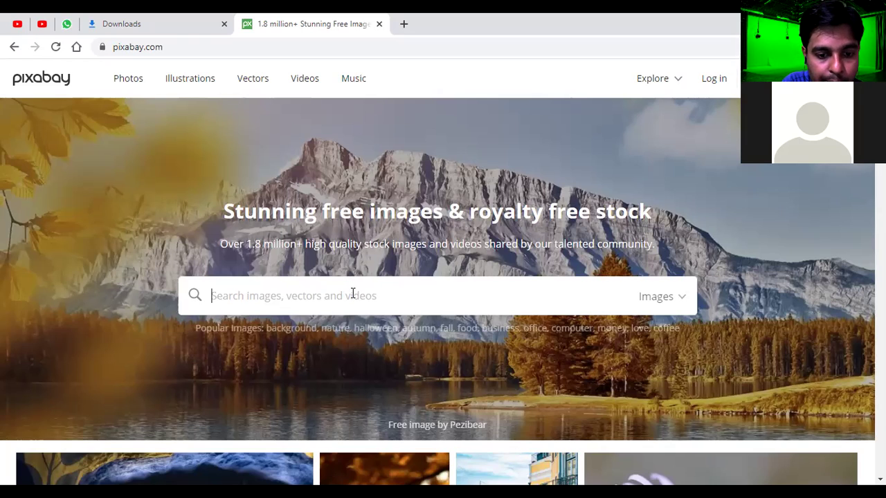
# Step: Search Pixabay for "watch" and open the photo of a wristwatch lying beside a pen and eyeglasses
pyautogui.write('watch')
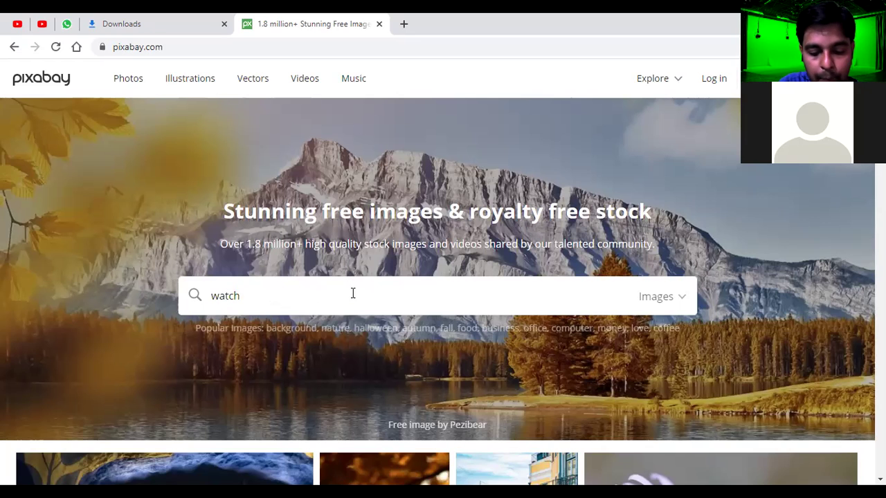
pyautogui.press('Return')
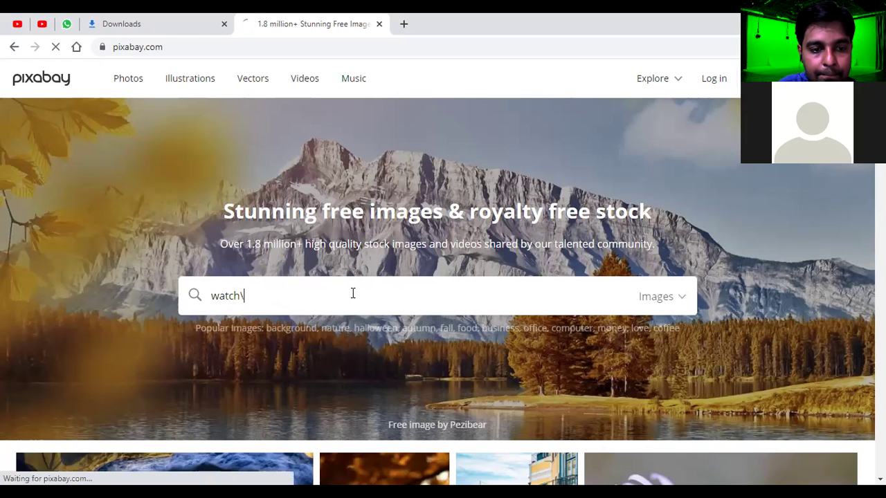
pyautogui.scroll(-4, 411, 312)
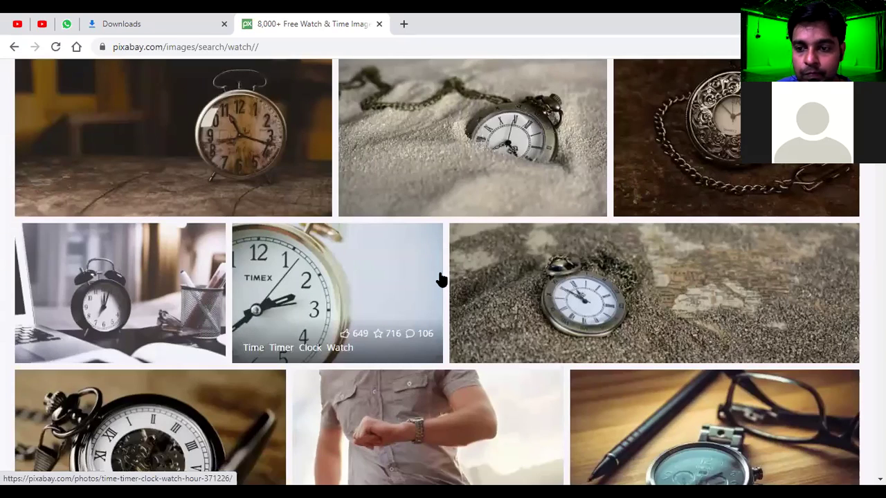
pyautogui.scroll(-3, 441, 279)
pyautogui.click(724, 241)
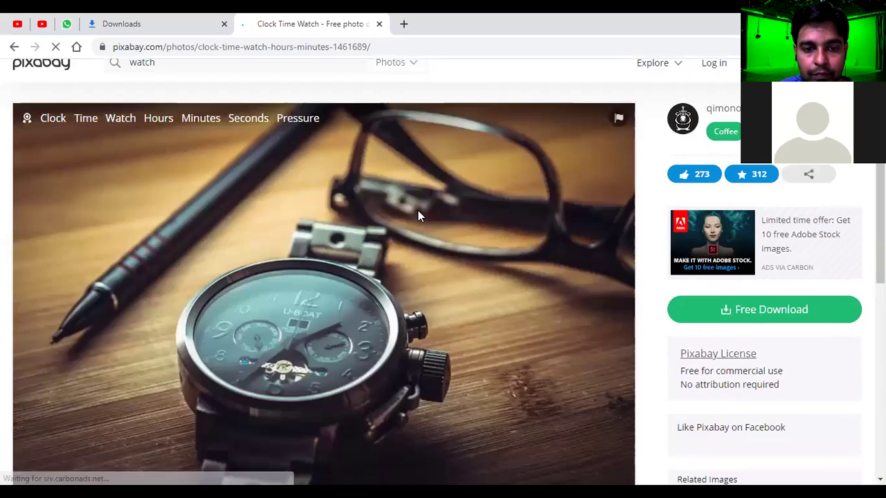
# Step: Save the wristwatch photo to the Desktop as clock-1461689_960_720.jpg
pyautogui.scroll(-3, 418, 215)
pyautogui.rightClick(445, 154)
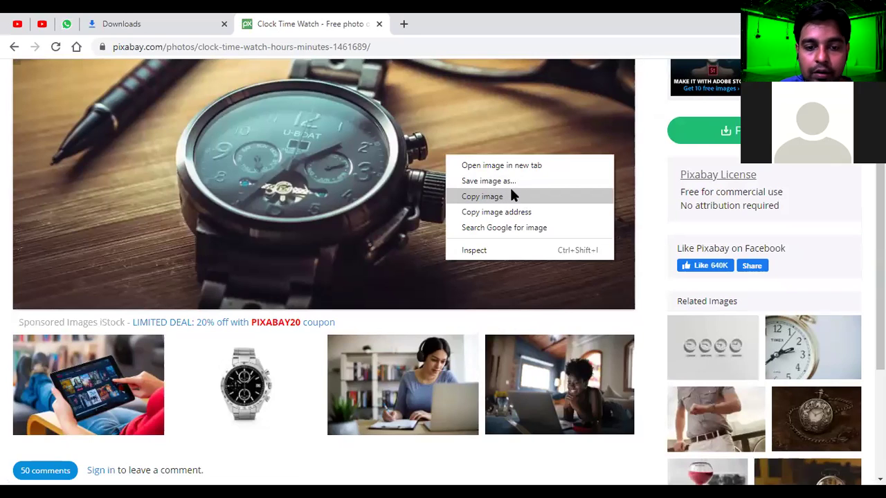
pyautogui.scroll(3, 341, 179)
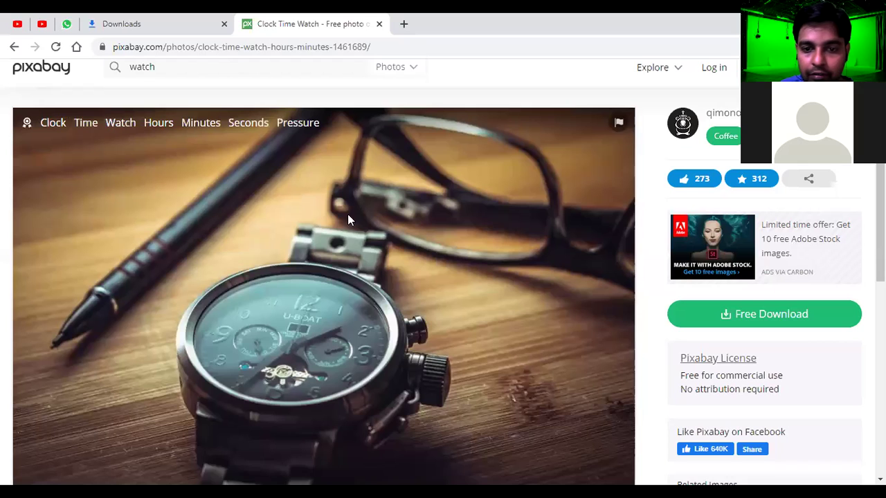
pyautogui.rightClick(303, 189)
pyautogui.click(344, 213)
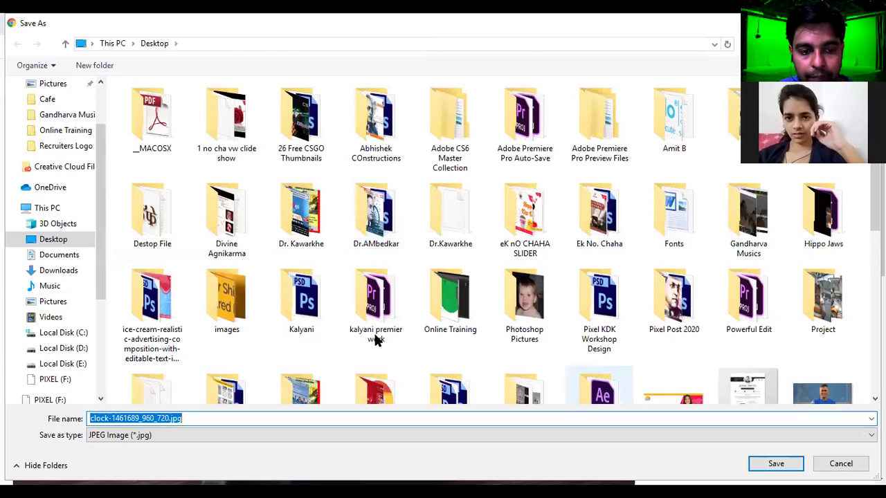
pyautogui.press('Return')
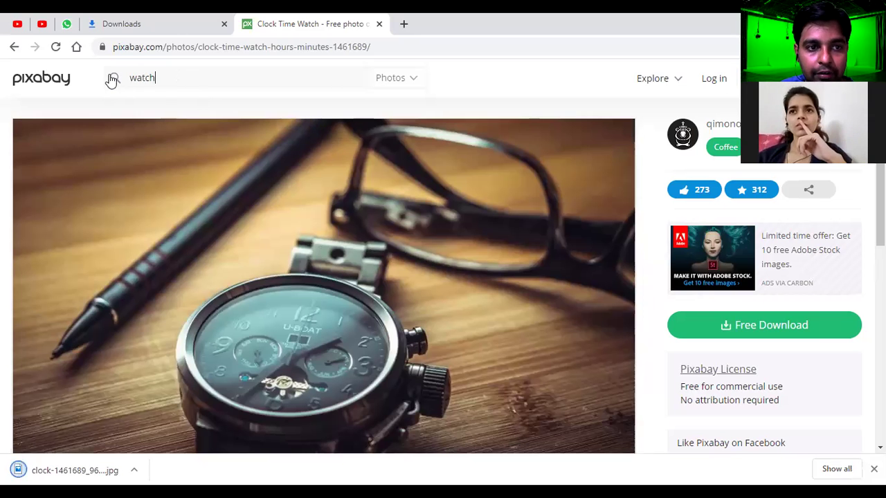
# Step: Replace the Pixabay search term with "jwellery" and run the photo search
pyautogui.hotkey('ctrl', 'a')
pyautogui.press('BackSpace')
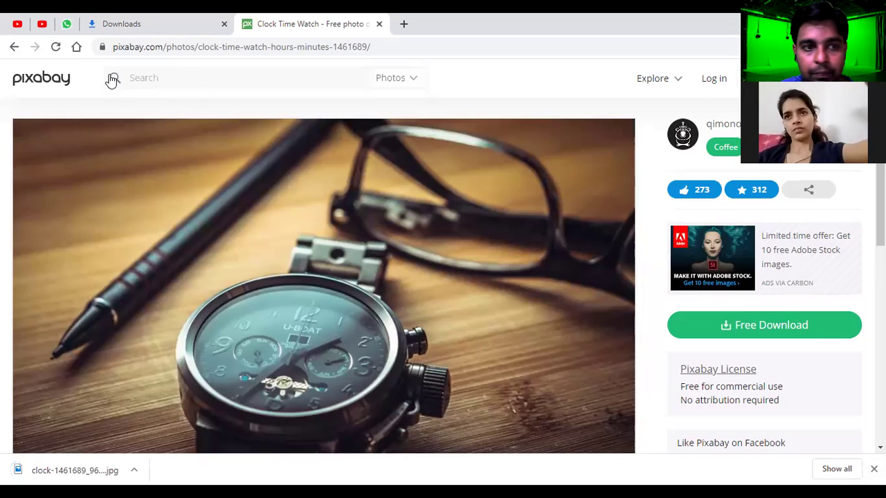
pyautogui.click(154, 76)
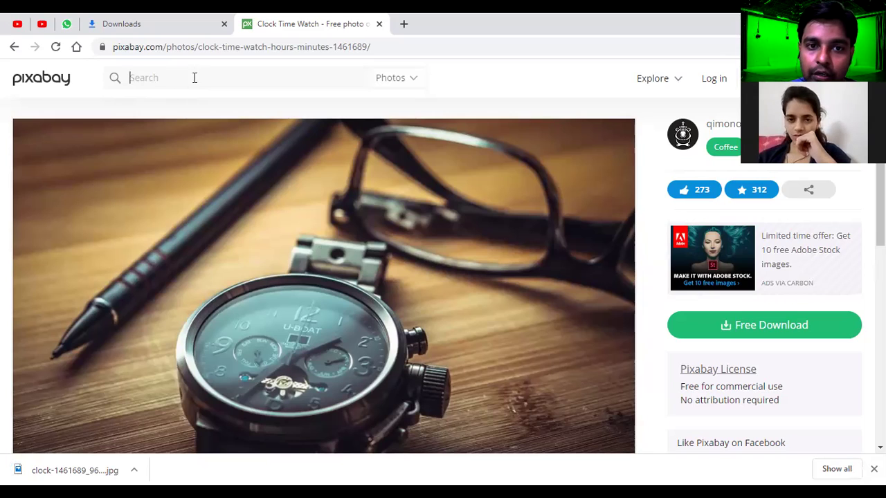
pyautogui.scroll(-5, 267, 135)
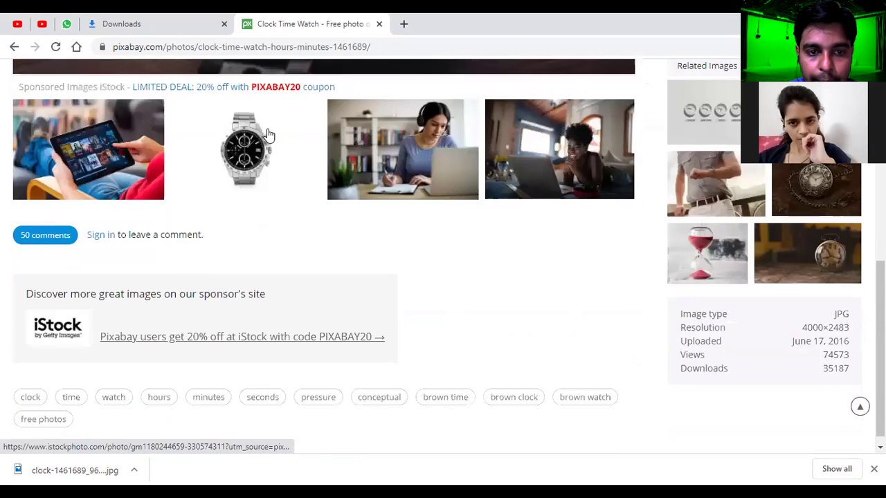
pyautogui.scroll(6, 269, 132)
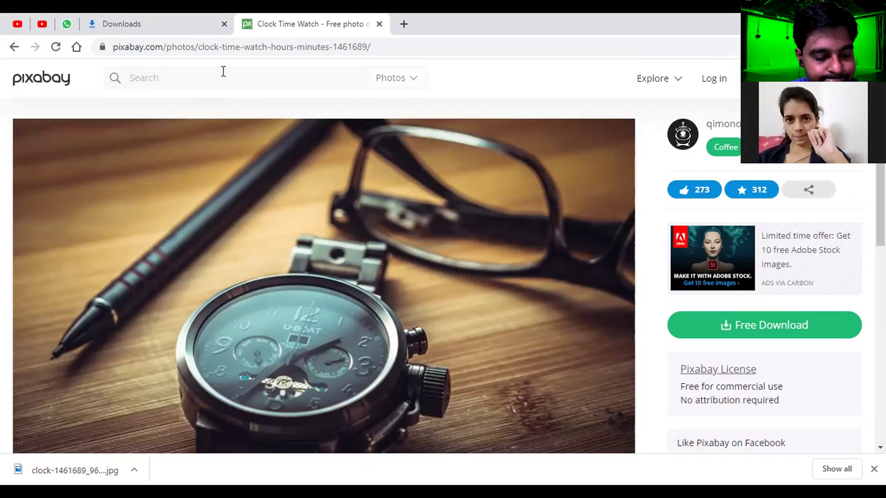
pyautogui.write('lw')
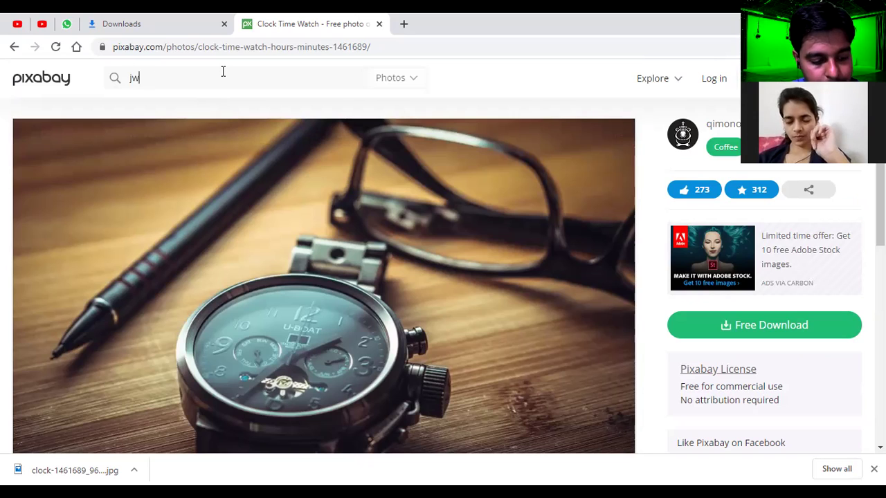
pyautogui.write('ell')
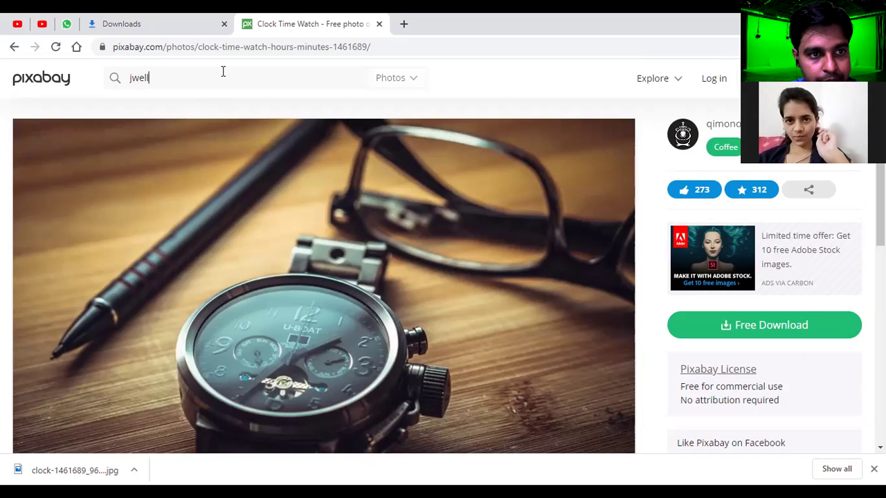
pyautogui.write('ery')
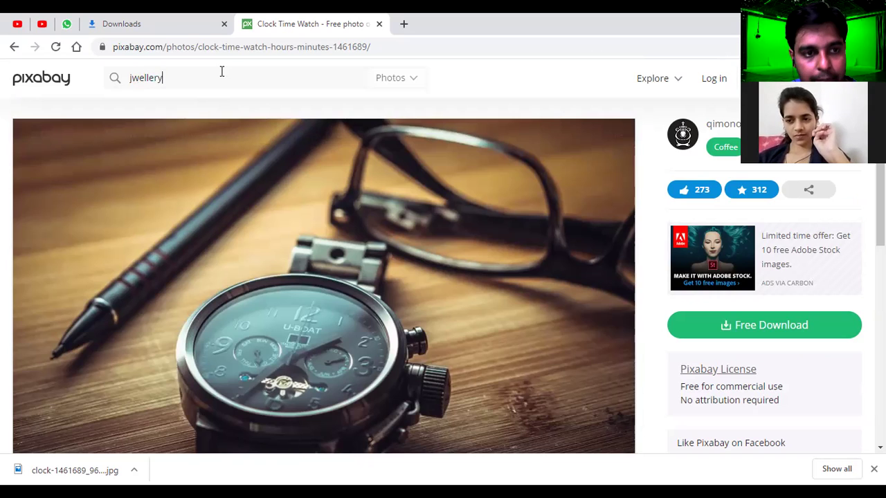
pyautogui.press('Return')
# Step: Look through the jewellery search results for a photo suitable as a page banner
pyautogui.scroll(-4, 395, 228)
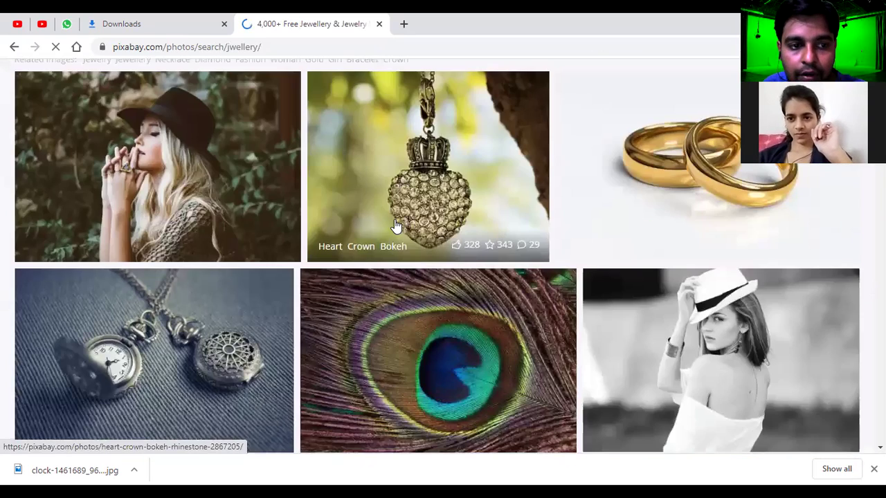
pyautogui.scroll(1, 387, 226)
pyautogui.scroll(3, 387, 225)
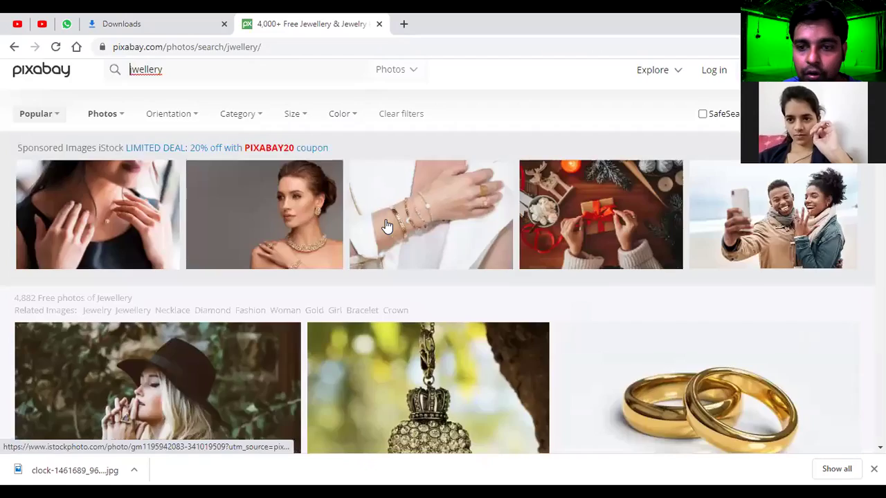
pyautogui.scroll(-2, 387, 225)
pyautogui.scroll(-1, 387, 227)
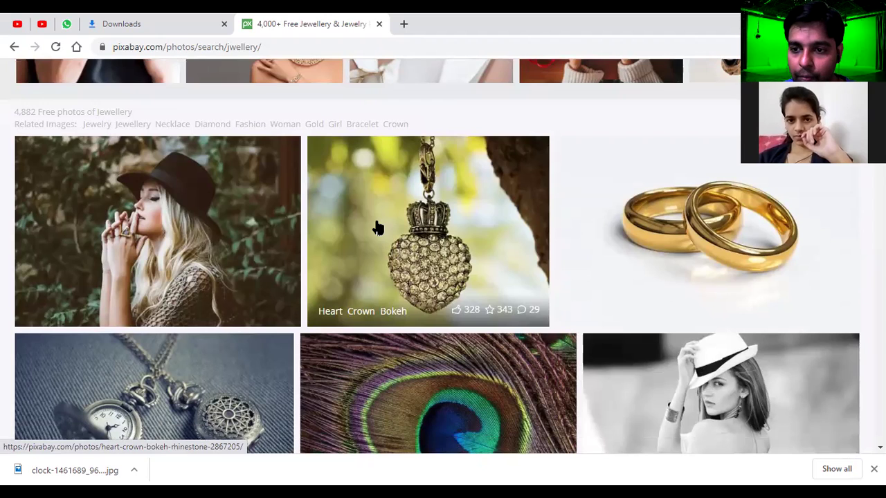
pyautogui.scroll(-5, 377, 228)
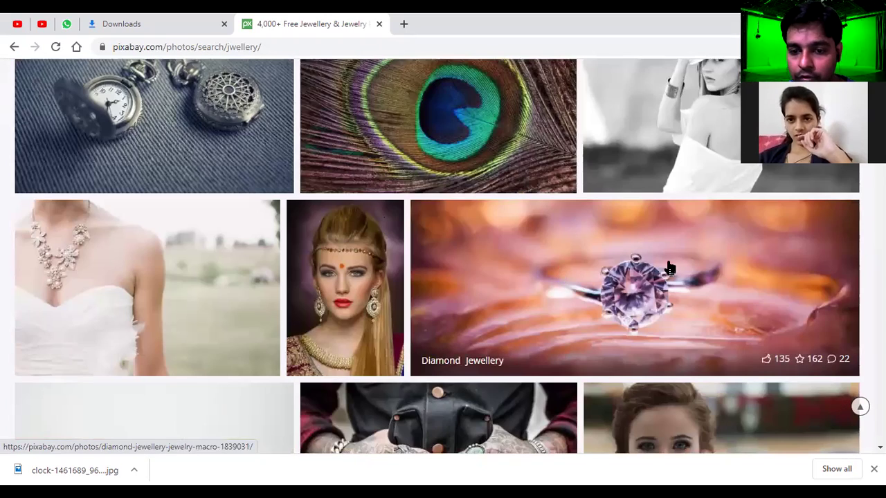
pyautogui.scroll(-2, 638, 222)
pyautogui.scroll(-1, 637, 222)
pyautogui.scroll(2, 633, 215)
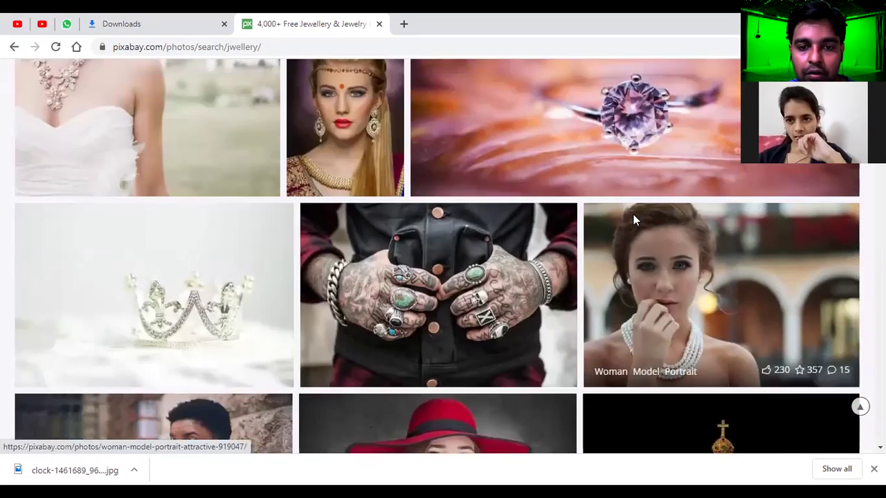
pyautogui.scroll(3, 544, 204)
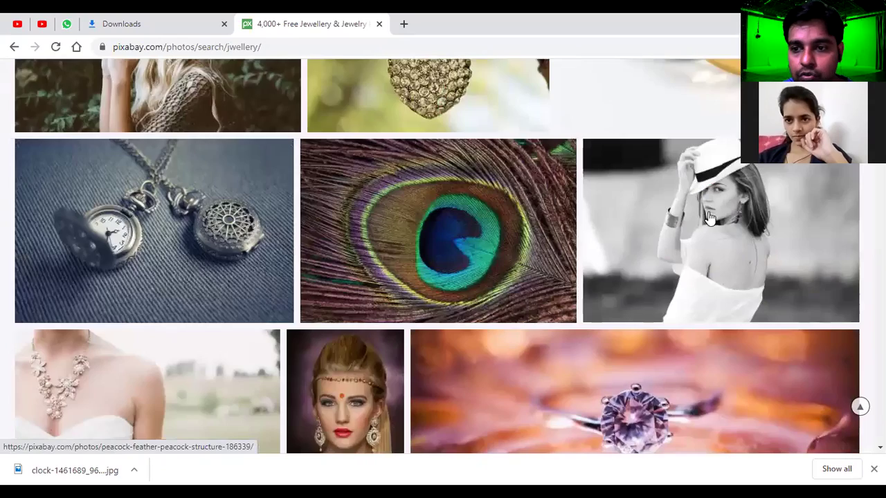
pyautogui.scroll(-2, 604, 225)
pyautogui.scroll(3, 601, 224)
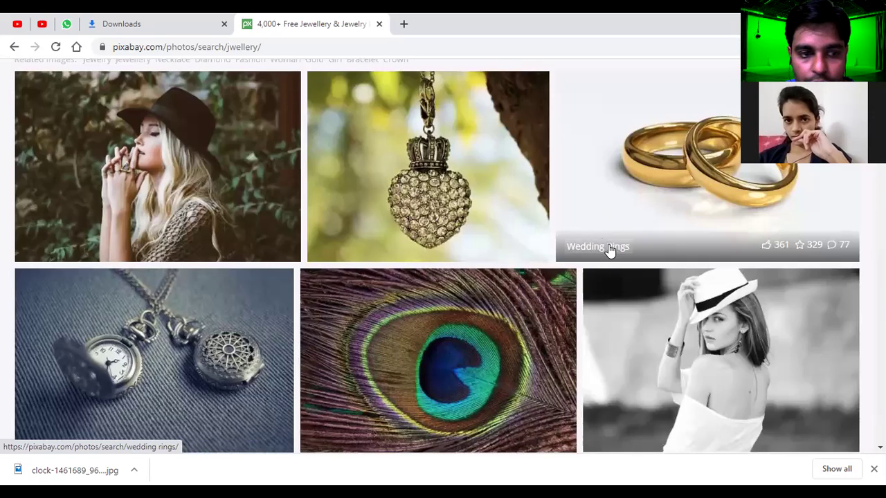
pyautogui.scroll(-6, 600, 252)
pyautogui.scroll(-3, 603, 243)
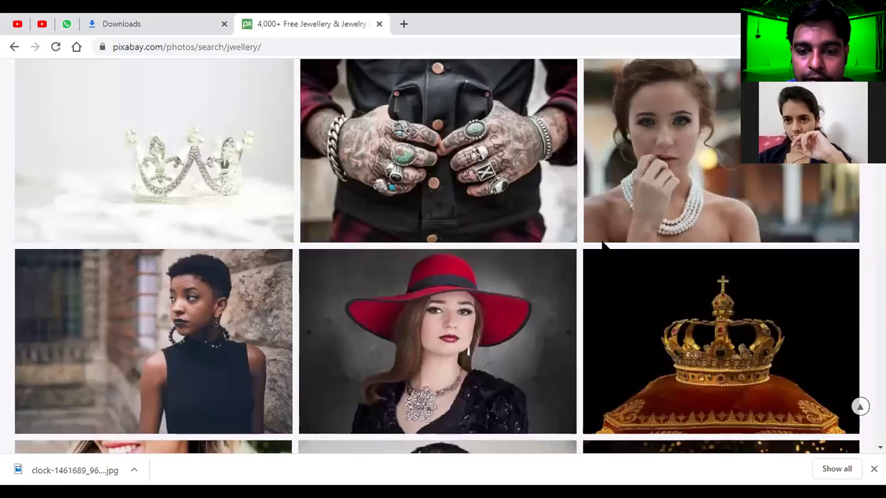
pyautogui.scroll(-3, 600, 243)
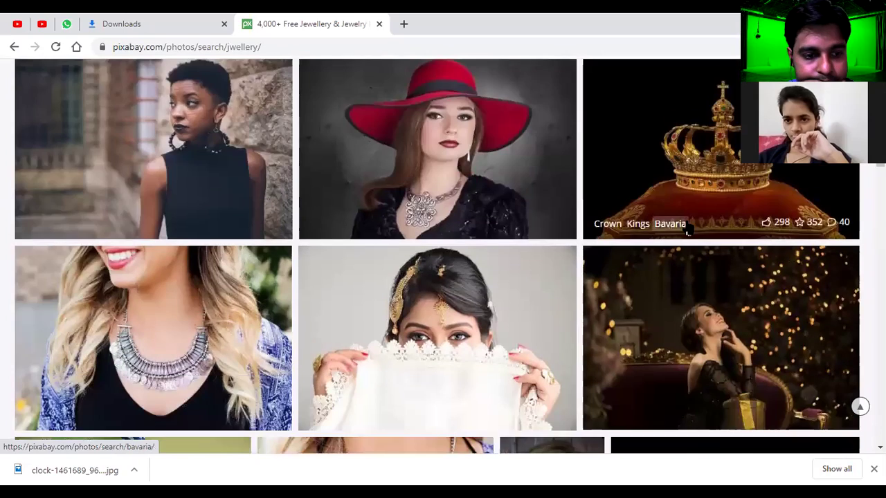
pyautogui.scroll(-1, 664, 228)
pyautogui.scroll(-2, 658, 216)
pyautogui.scroll(-1, 650, 218)
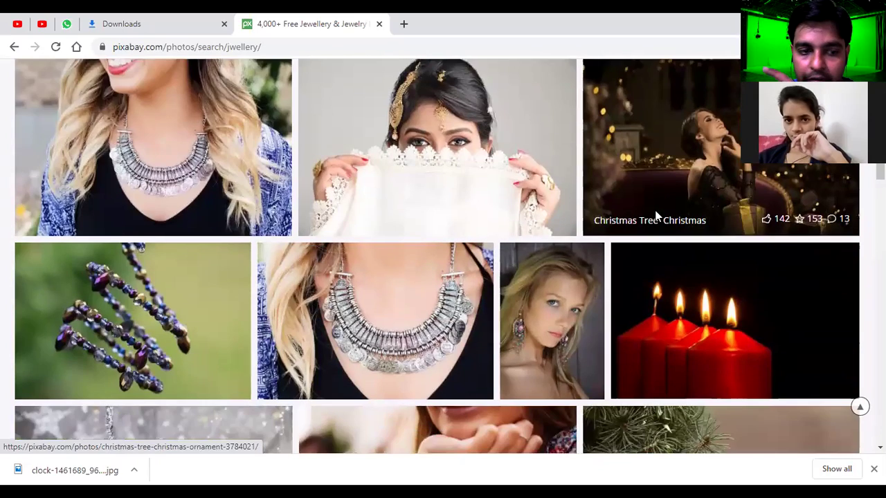
# Step: Open the close-up photo of the silver coin necklace and view it at its larger size
pyautogui.scroll(-2, 628, 221)
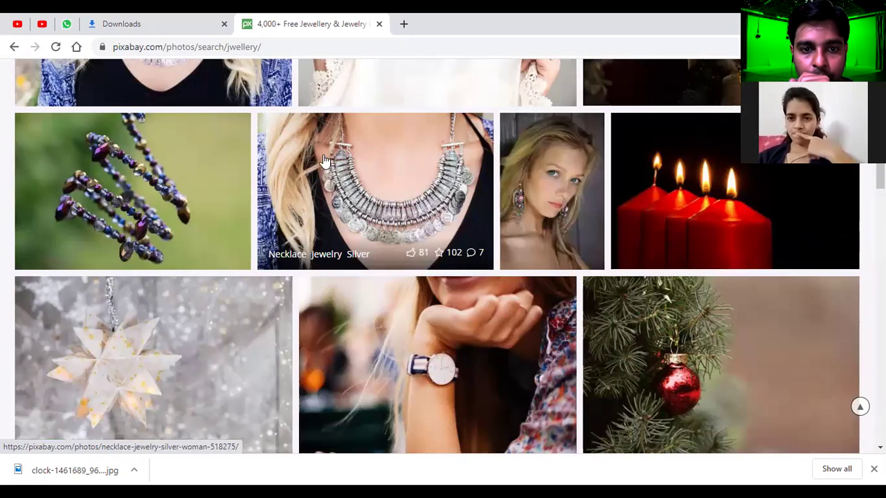
pyautogui.click(398, 159)
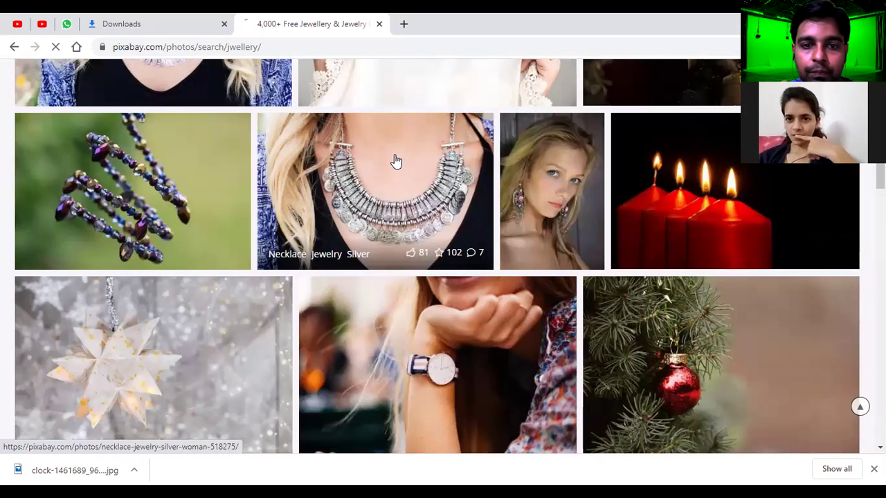
pyautogui.scroll(-3, 390, 158)
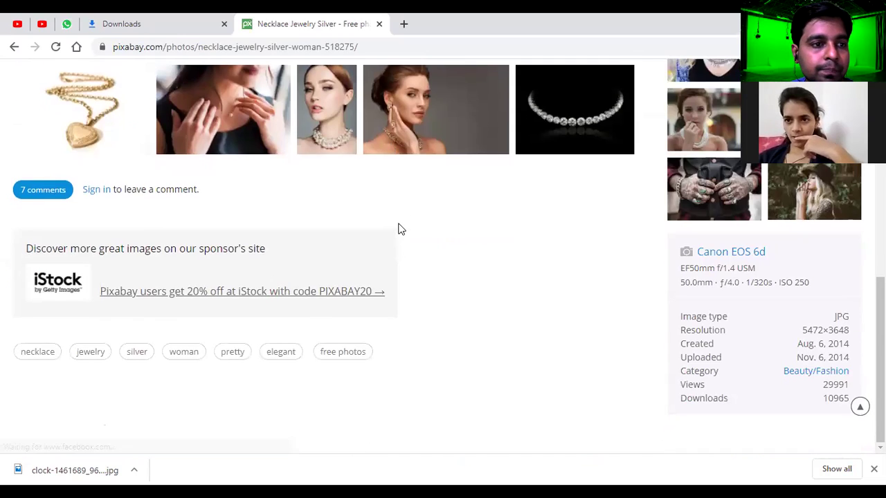
pyautogui.scroll(6, 400, 222)
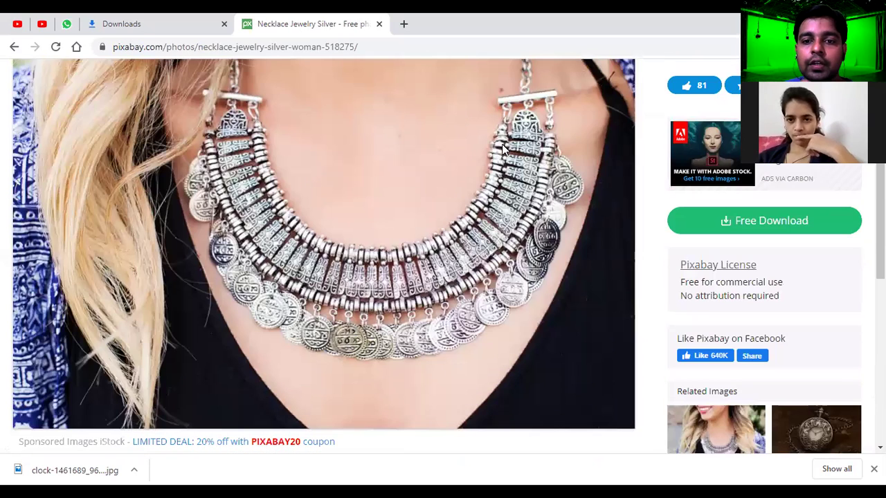
# Step: Save the silver coin necklace photo to the Desktop as necklace-518275_960_720.jpg
pyautogui.rightClick(510, 143)
pyautogui.press('v')
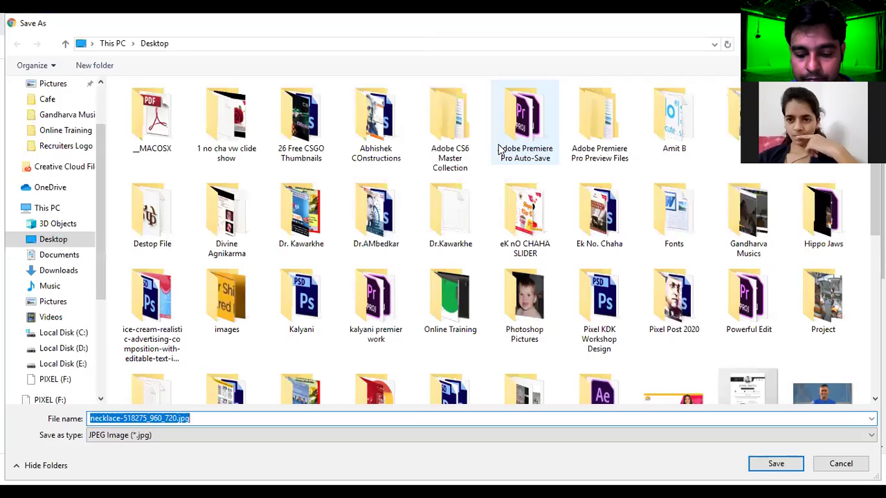
pyautogui.press('Return')
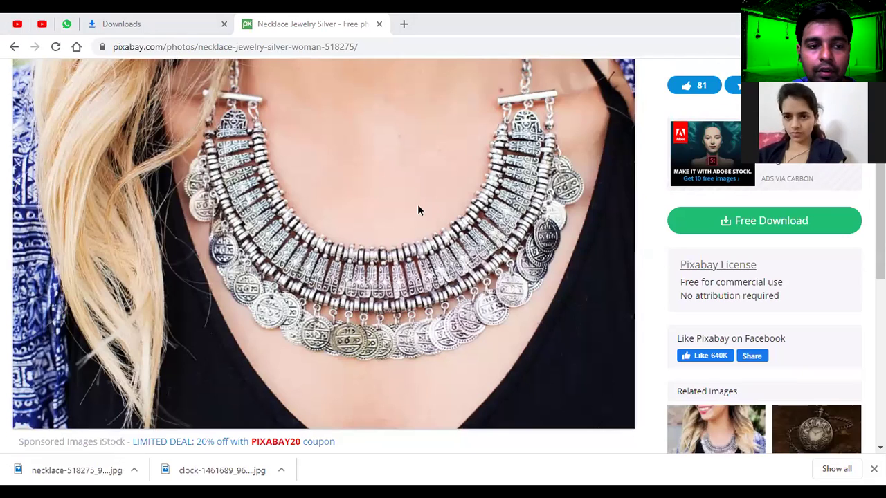
# Step: Switch to Adobe XD and ungroup the mask of the cricketer banner on the Product page
pyautogui.hotkey('alt', 'Tab')
pyautogui.scroll(2, 416, 202)
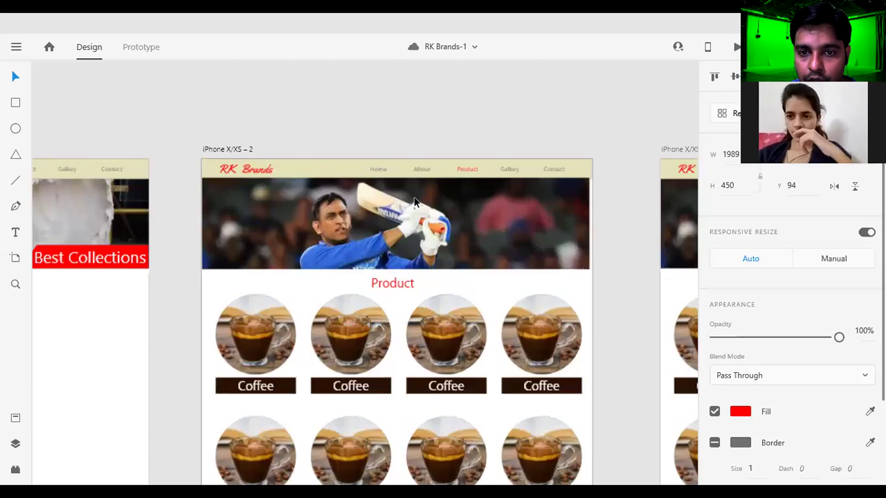
pyautogui.scroll(1, 415, 202)
pyautogui.moveTo(416, 202); pyautogui.dragTo(463, 223)
pyautogui.rightClick(463, 223)
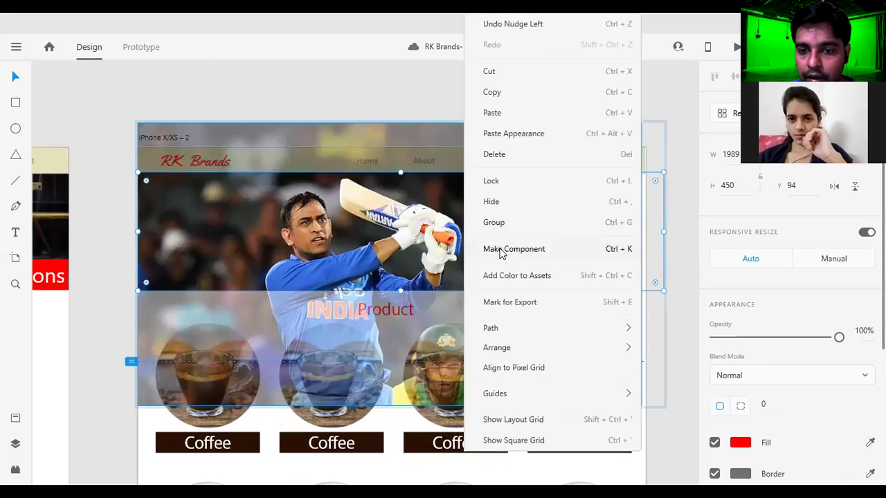
pyautogui.click(354, 69)
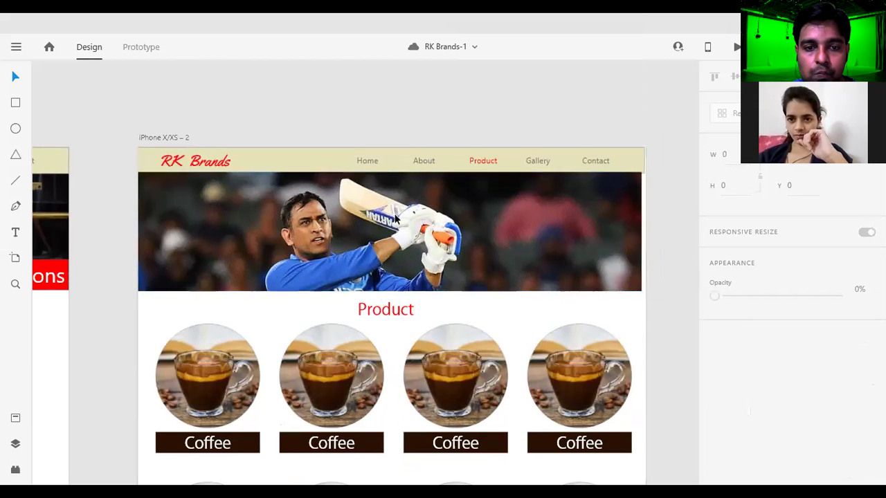
pyautogui.click(396, 235)
pyautogui.rightClick(396, 235)
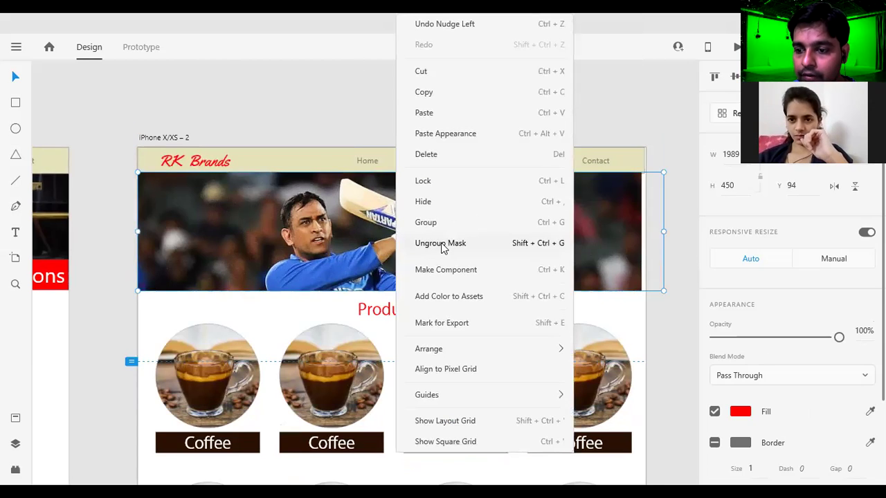
pyautogui.press('Escape')
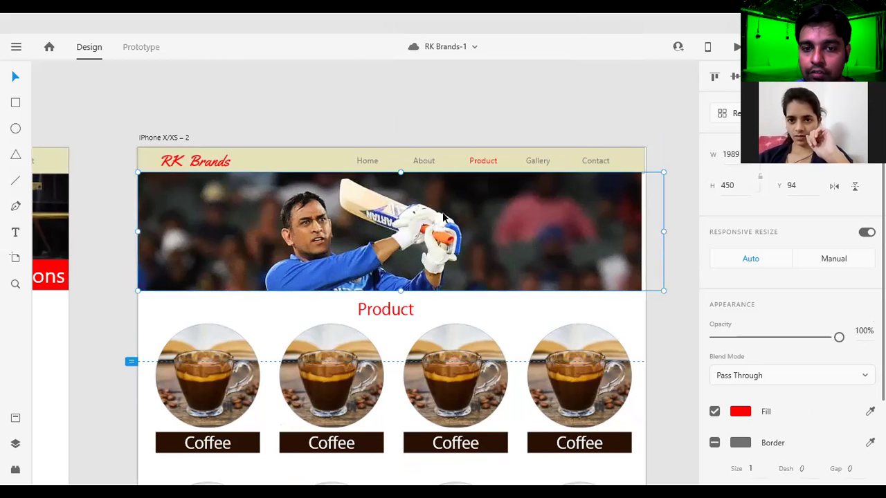
pyautogui.rightClick(445, 218)
pyautogui.click(505, 244)
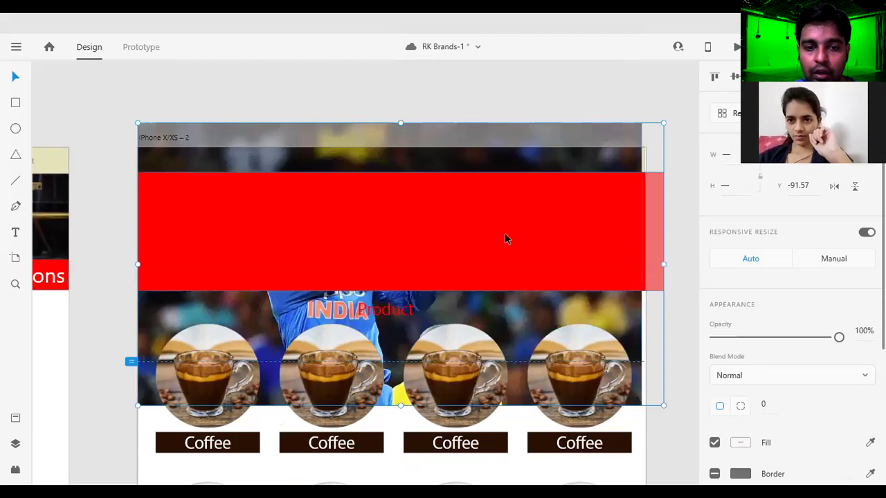
# Step: Delete the cricketer photo from the Product page, keeping the red banner rectangle, and save the document
pyautogui.click(519, 152)
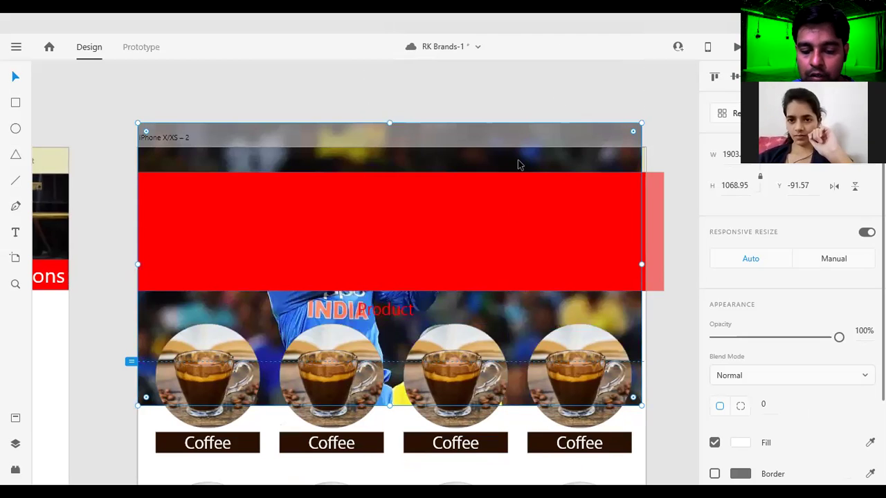
pyautogui.press('Delete')
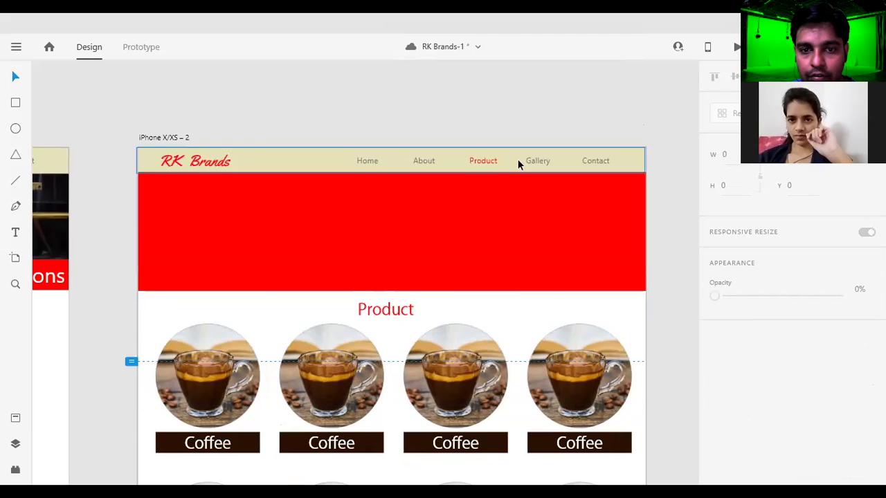
pyautogui.click(455, 211)
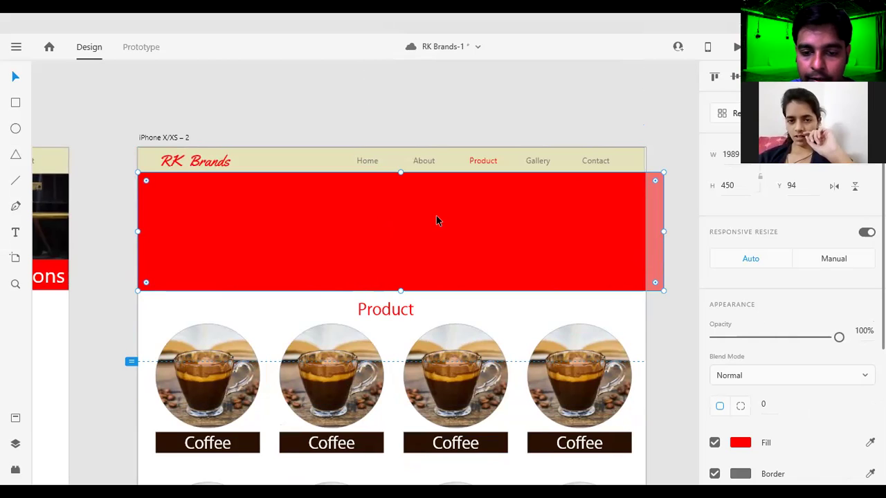
pyautogui.hotkey('ctrl', 's')
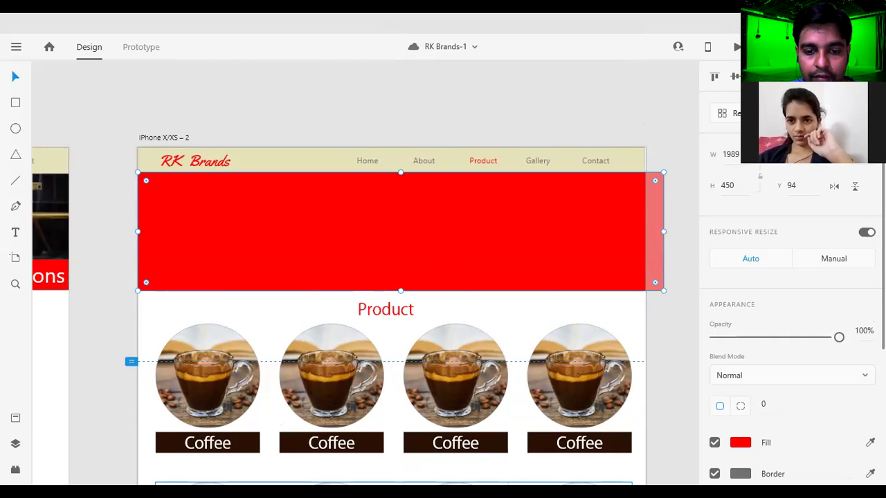
# Step: Locate clock-1461689_960_720.jpg through Chrome's downloads and fill the Product page's red banner with it in Adobe XD, shifting the photo slightly left
pyautogui.hotkey('alt', 'Tab')
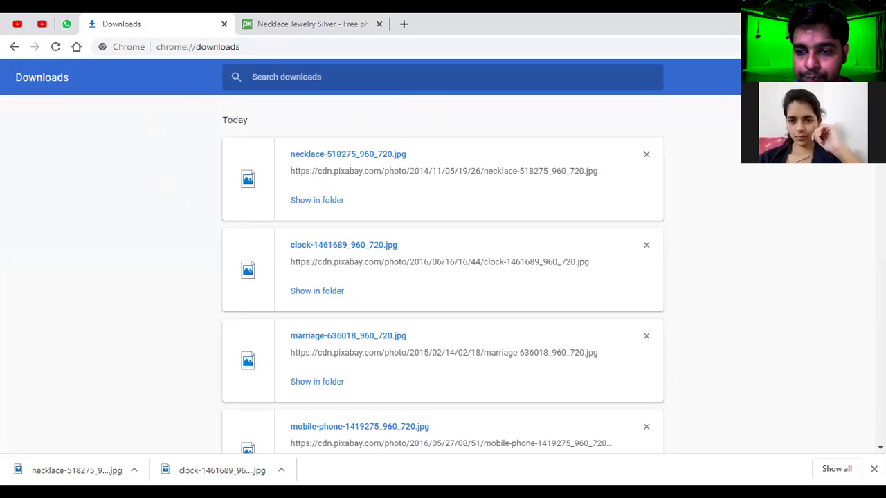
pyautogui.scroll(-3, 332, 201)
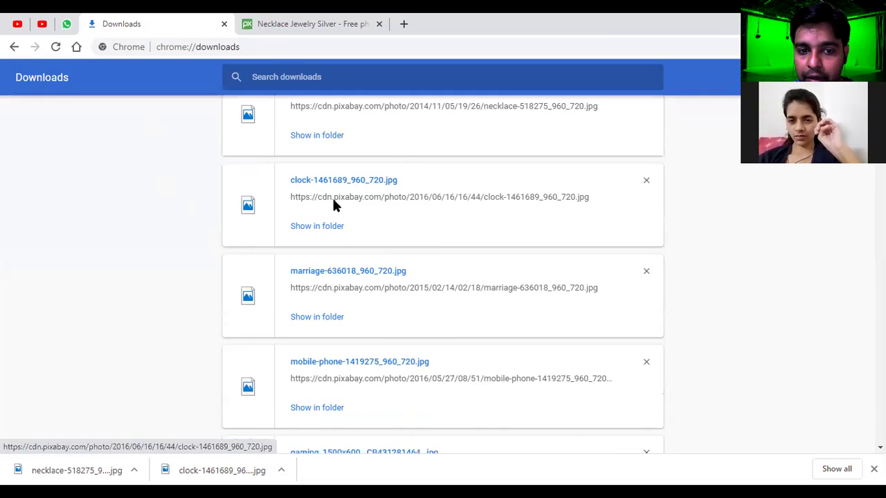
pyautogui.scroll(-1, 350, 332)
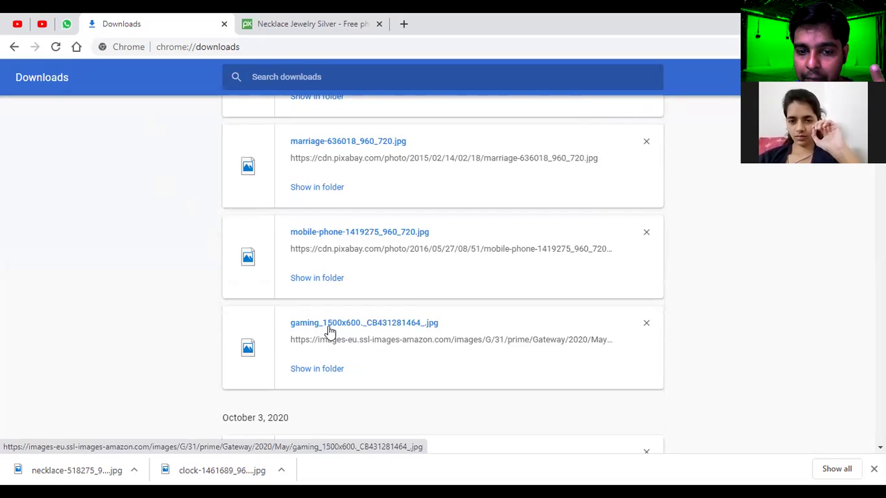
pyautogui.scroll(1, 350, 325)
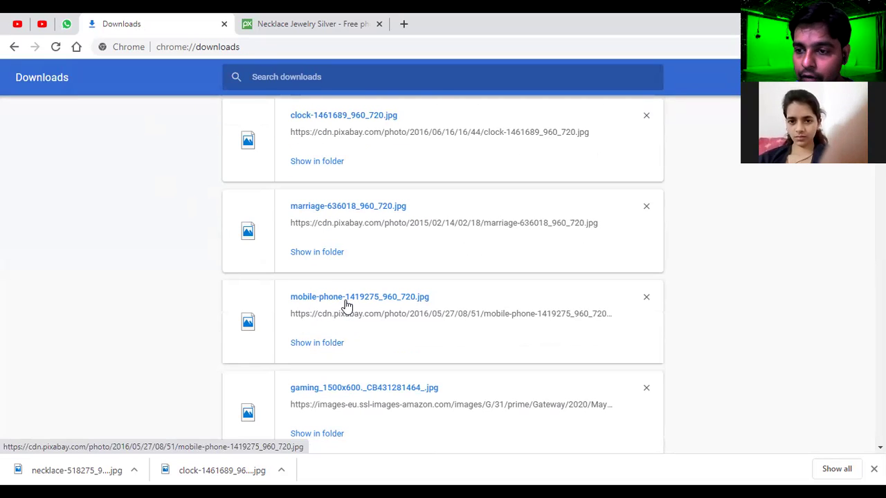
pyautogui.scroll(1, 346, 305)
pyautogui.scroll(1, 346, 305)
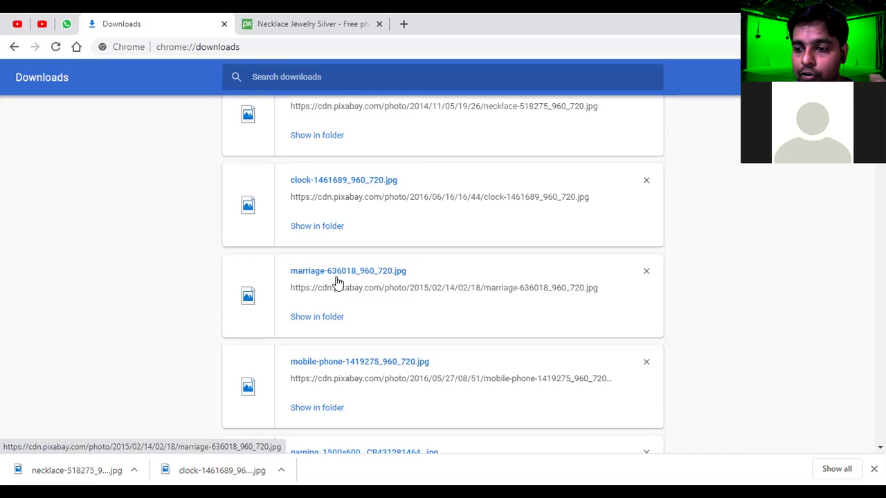
pyautogui.scroll(2, 336, 278)
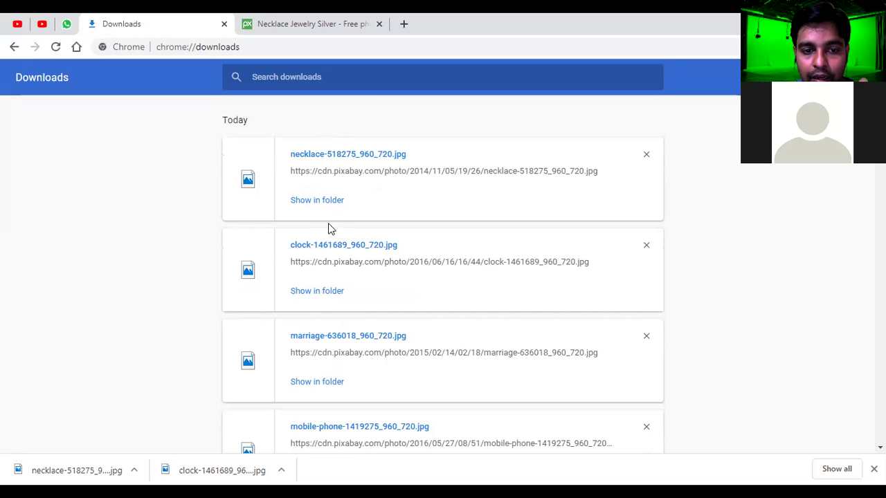
pyautogui.click(320, 291)
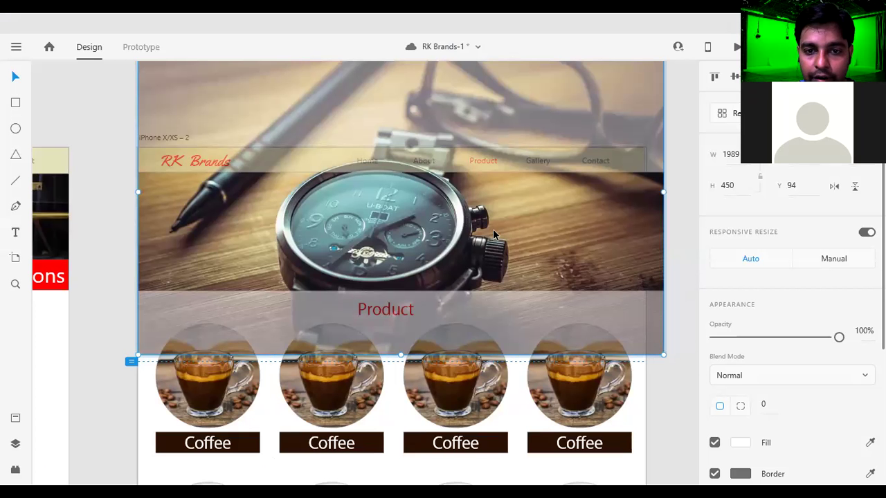
pyautogui.moveTo(493, 235)
pyautogui.mouseDown()
pyautogui.moveTo(493, 220)
pyautogui.moveTo(491, 242)
pyautogui.moveTo(491, 229)
pyautogui.moveTo(469, 232)
pyautogui.moveTo(476, 233)
pyautogui.mouseUp()
pyautogui.click(678, 241)
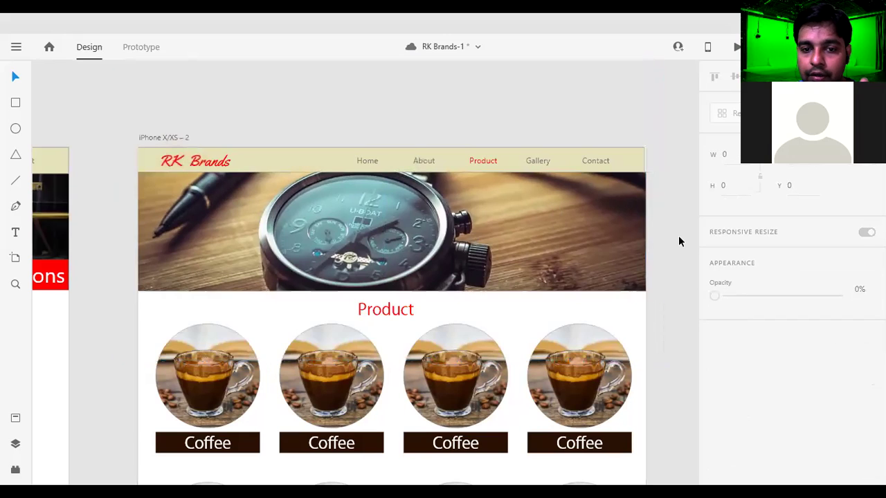
# Step: Ungroup the Gallery page's banner mask, delete its cricketer photo while keeping the red rectangle, and save the document
pyautogui.moveTo(677, 243); pyautogui.dragTo(55, 237)
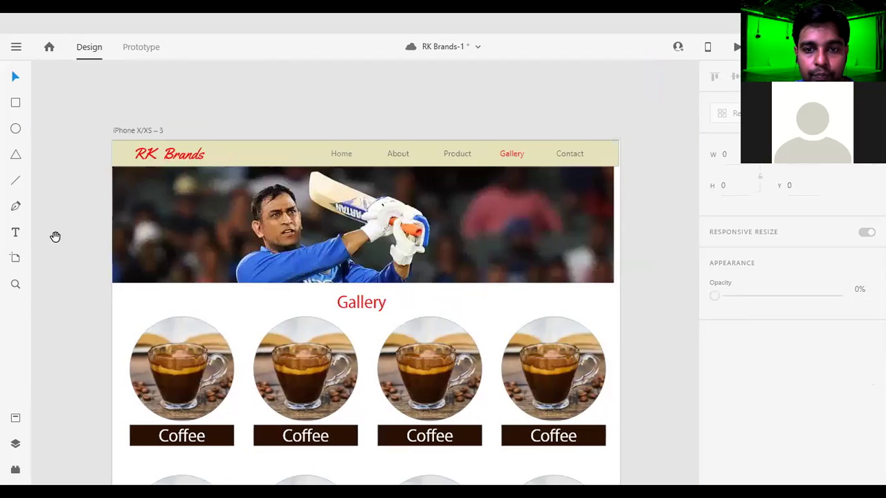
pyautogui.click(425, 226)
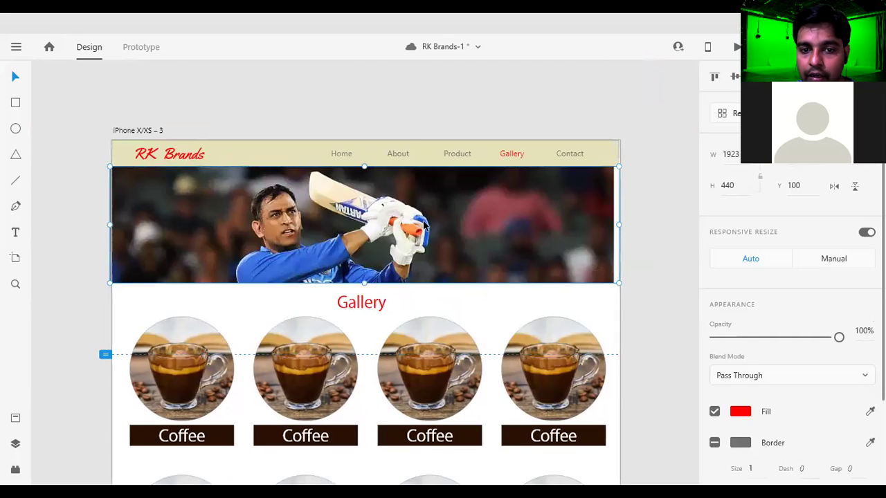
pyautogui.rightClick(425, 226)
pyautogui.click(471, 241)
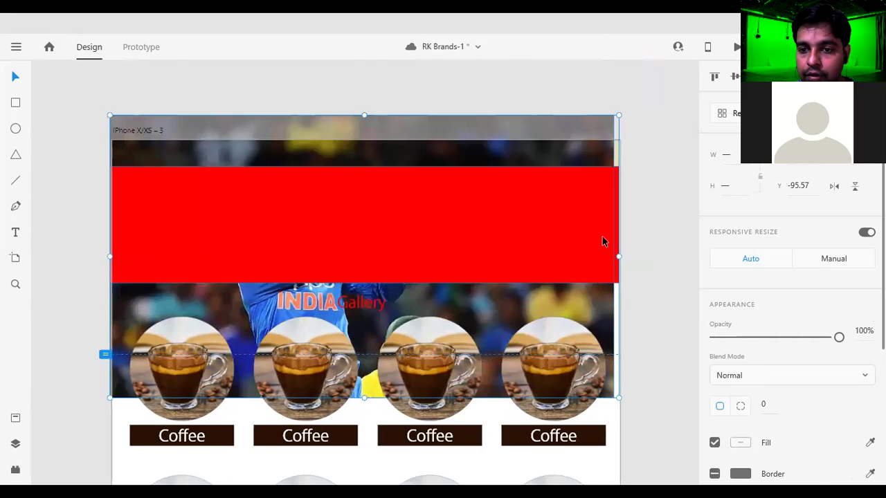
pyautogui.click(617, 204)
pyautogui.click(524, 150)
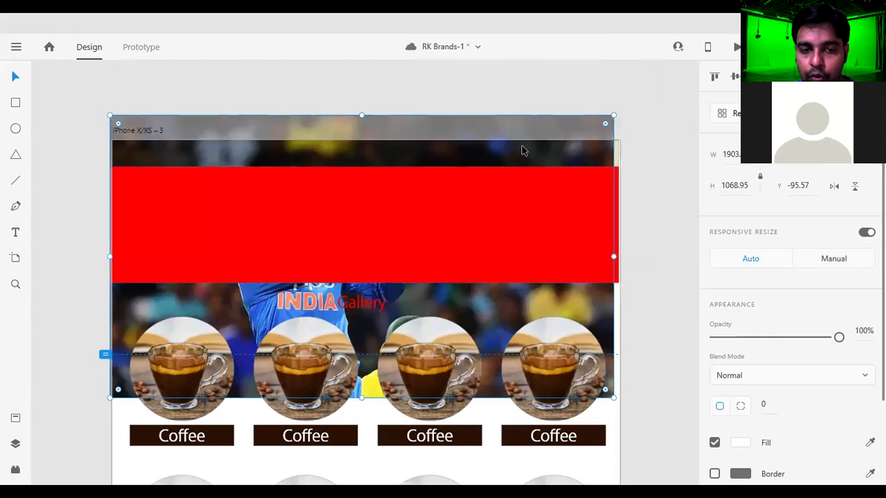
pyautogui.press('Delete')
pyautogui.click(433, 213)
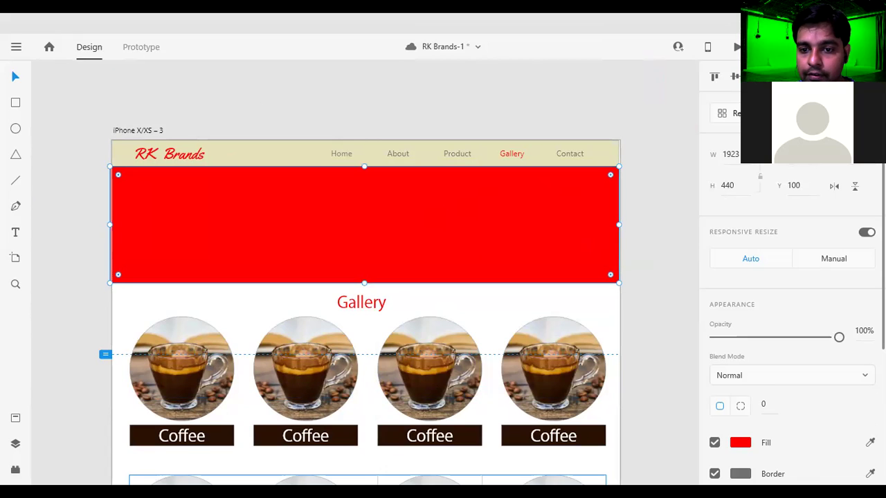
pyautogui.hotkey('ctrl', 's')
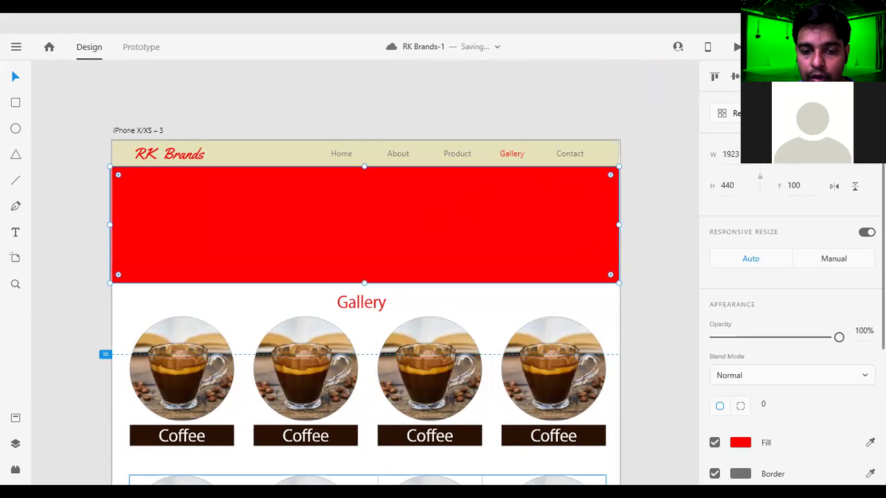
# Step: Fill the Gallery page's red banner rectangle with the silver coin necklace photo and adjust the photo's position inside it
pyautogui.moveTo(372, 222); pyautogui.dragTo(408, 186)
pyautogui.doubleClick(400, 232)
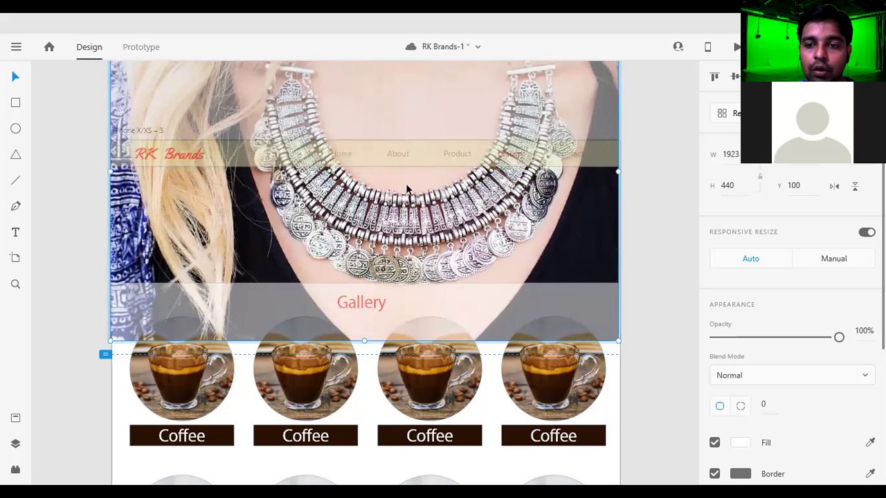
pyautogui.click(644, 200)
pyautogui.click(565, 237)
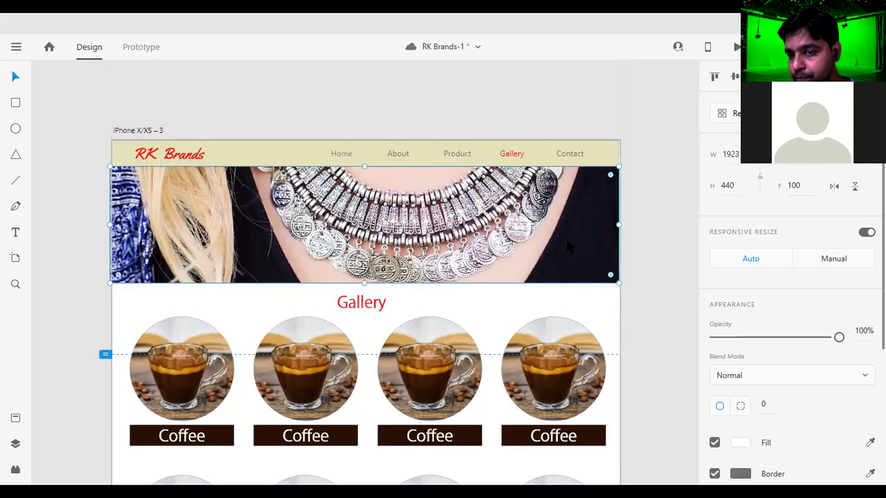
pyautogui.doubleClick(566, 237)
pyautogui.moveTo(568, 248); pyautogui.dragTo(566, 243)
pyautogui.click(650, 221)
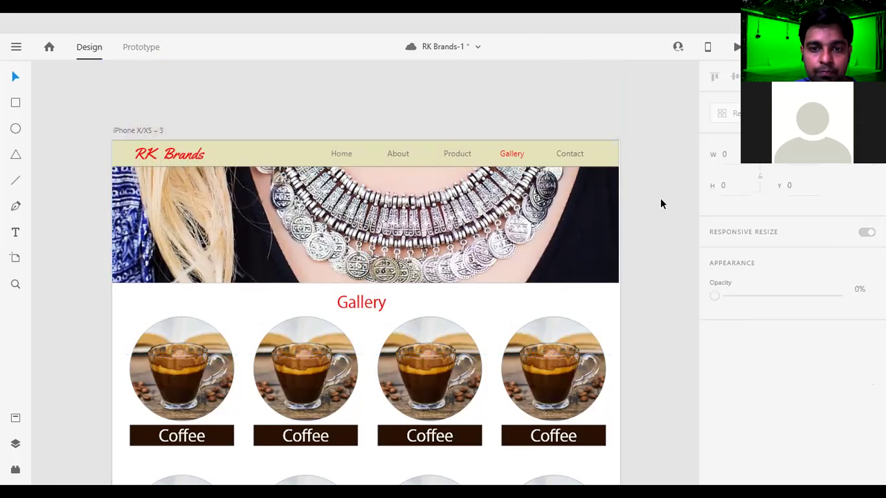
# Step: Select the cricketer banner on the Contact page
pyautogui.scroll(-4, 656, 196)
pyautogui.moveTo(656, 224); pyautogui.dragTo(281, 238)
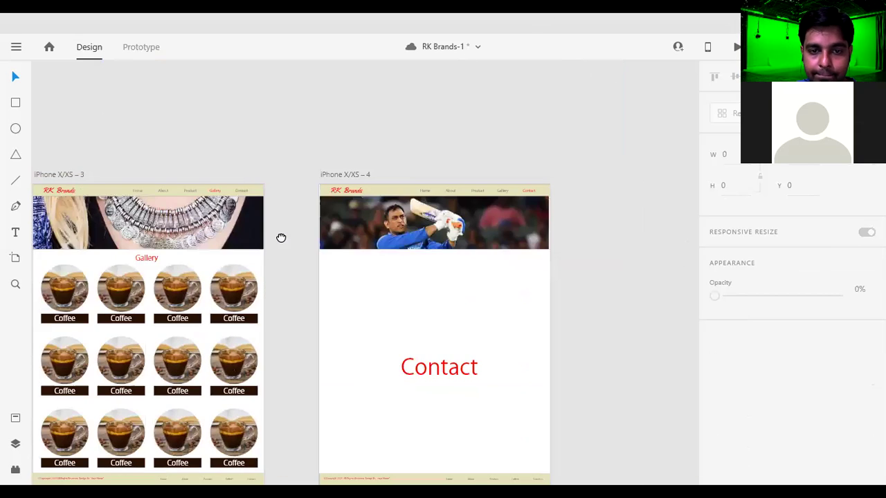
pyautogui.click(387, 234)
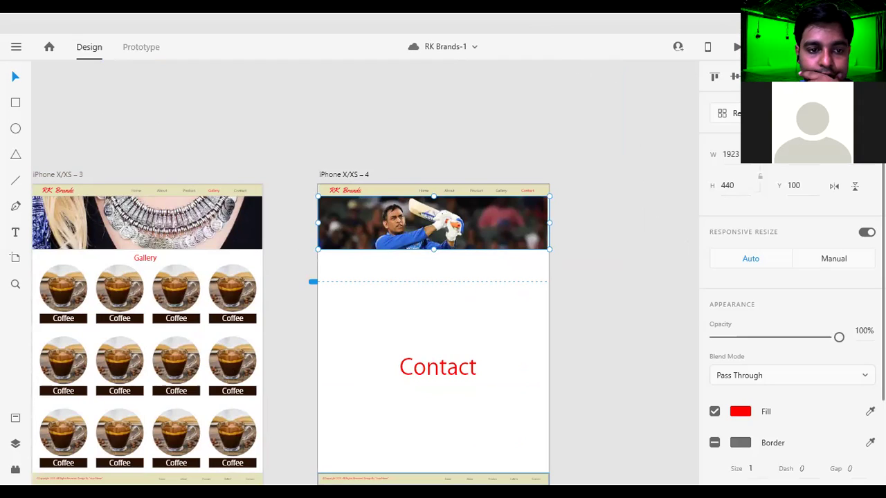
# Step: Switch to Chrome, search Pixabay photos for "contact" and look through the first results
pyautogui.hotkey('alt', 'Tab')
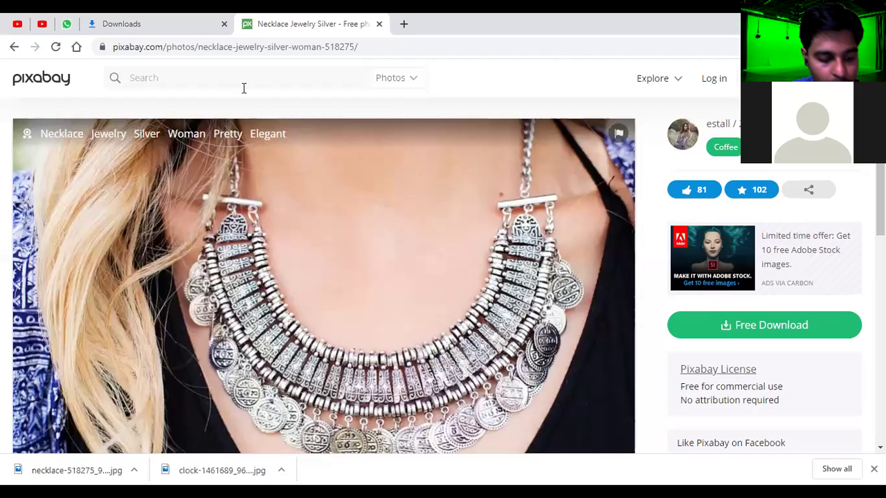
pyautogui.click(244, 88)
pyautogui.write('cont')
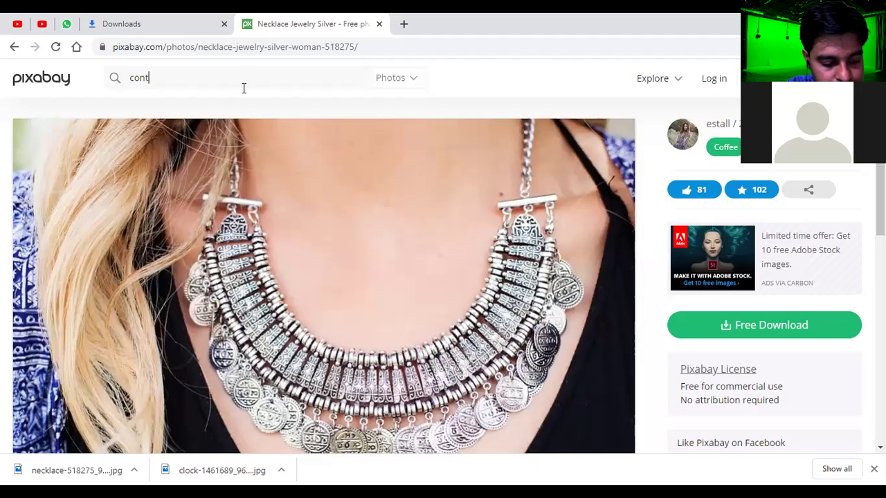
pyautogui.write('act')
pyautogui.press('Return')
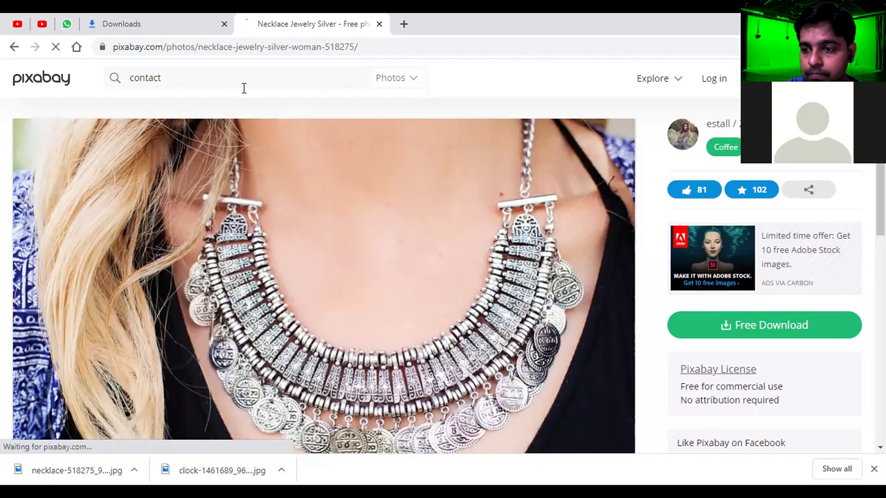
pyautogui.scroll(-4, 338, 150)
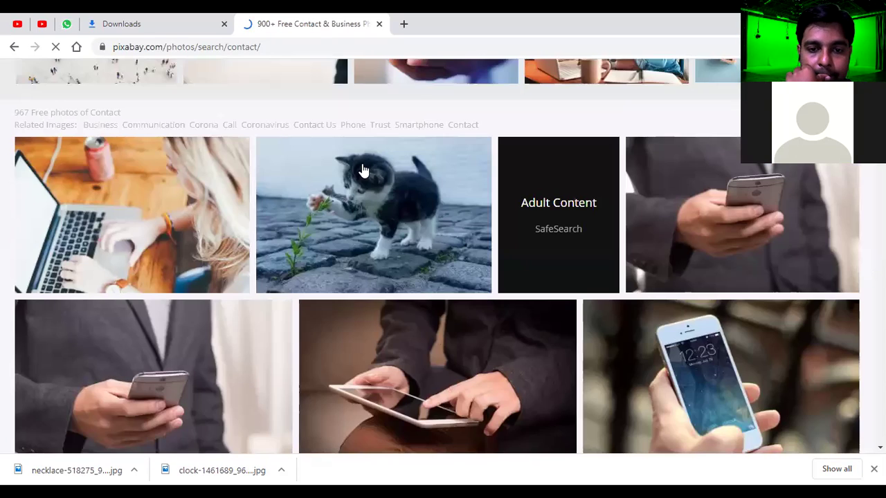
# Step: Look through the contact photo results and open the businessman photo with the @, phone, mobile and envelope icons
pyautogui.scroll(-1, 363, 166)
pyautogui.scroll(-4, 368, 172)
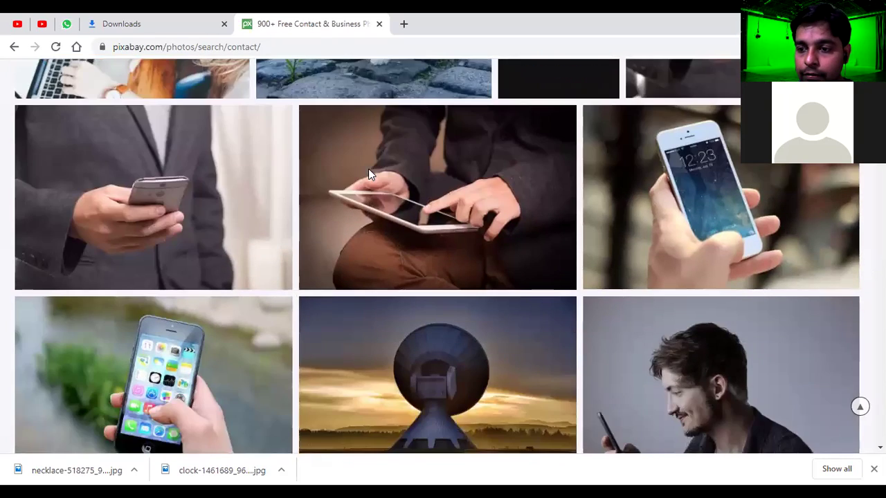
pyautogui.scroll(-5, 371, 184)
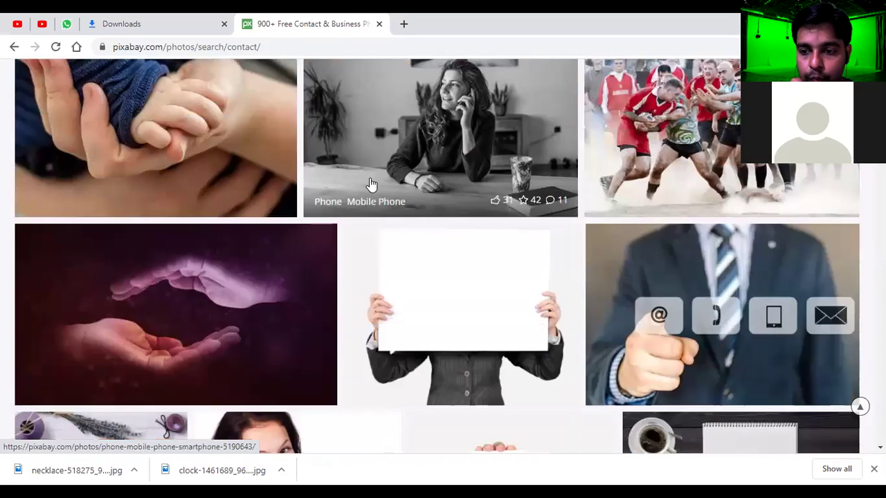
pyautogui.click(671, 270)
pyautogui.scroll(-3, 324, 280)
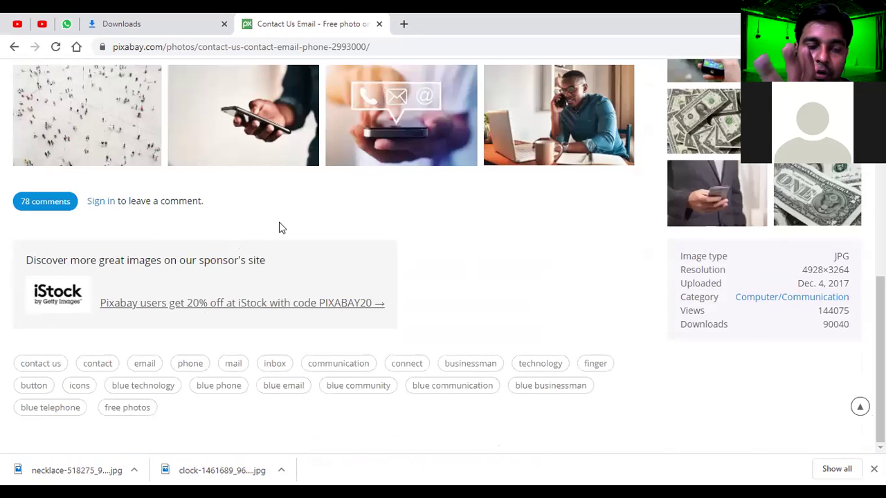
pyautogui.scroll(4, 328, 202)
pyautogui.scroll(2, 329, 200)
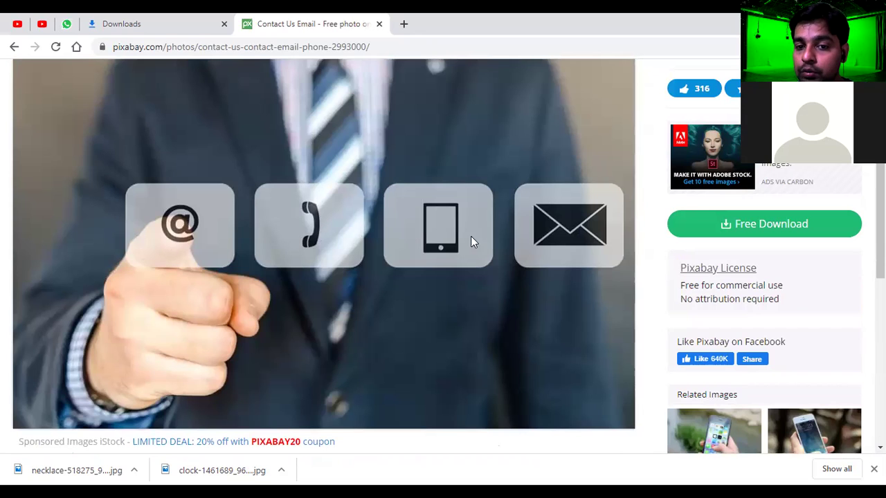
# Step: Save the contact icons photo to the Desktop as contact-us-2993000_960_720.webp
pyautogui.rightClick(283, 135)
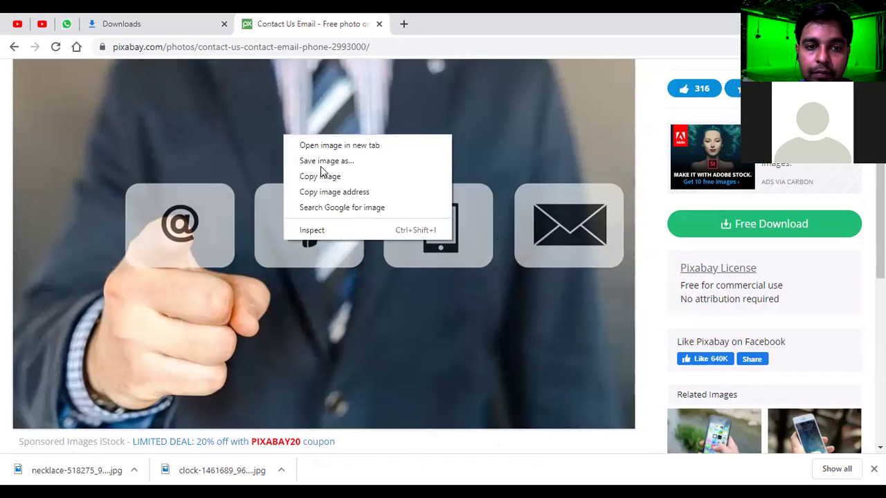
pyautogui.click(328, 159)
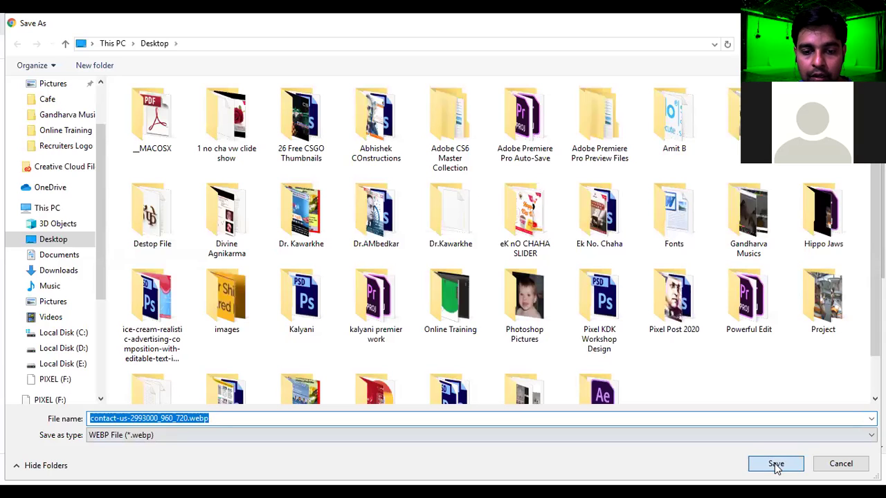
pyautogui.click(775, 465)
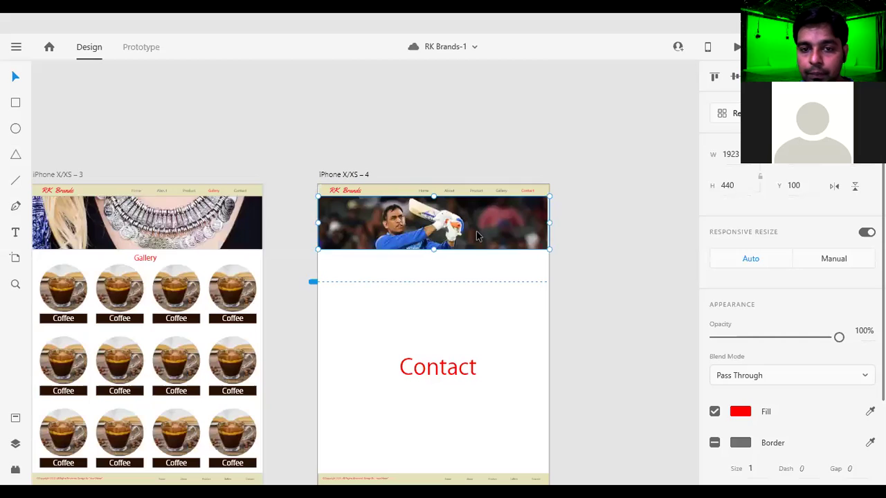
# Step: Switch to Adobe XD, ungroup the Contact page's banner mask, delete its cricketer photo and select the remaining red rectangle
pyautogui.click(476, 231)
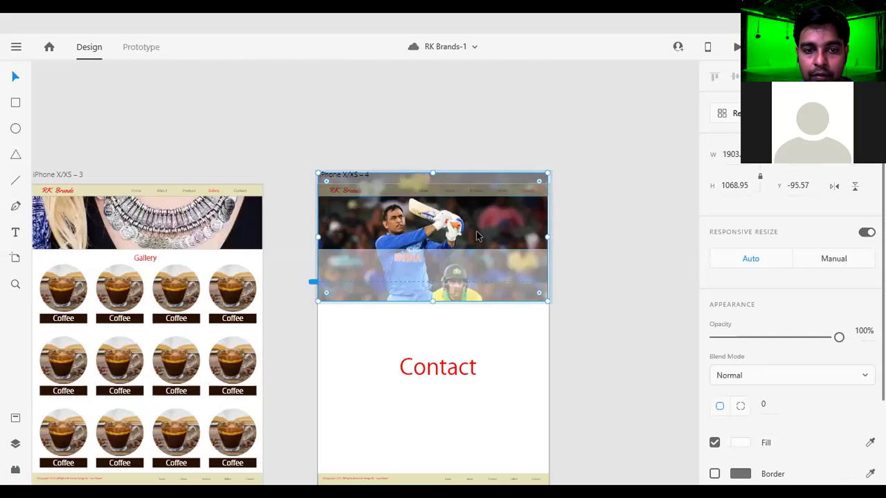
pyautogui.click(665, 204)
pyautogui.click(378, 207)
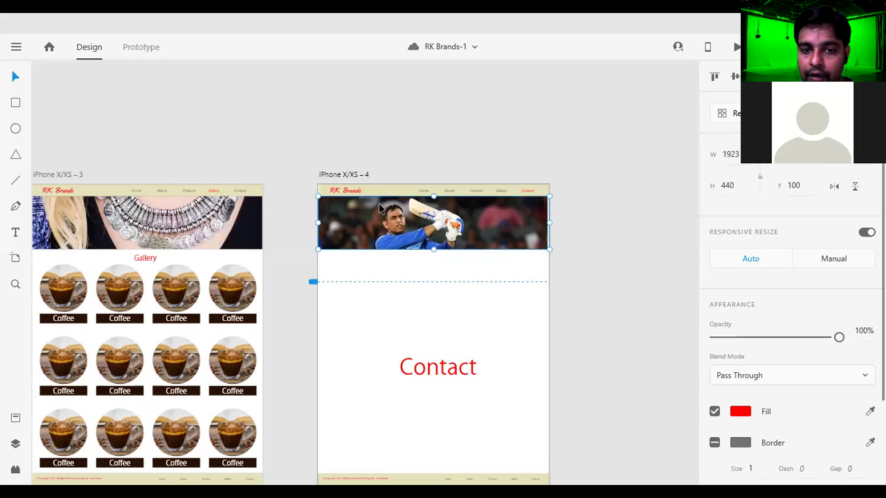
pyautogui.rightClick(380, 211)
pyautogui.click(442, 245)
pyautogui.click(587, 210)
pyautogui.click(492, 267)
pyautogui.press('Delete')
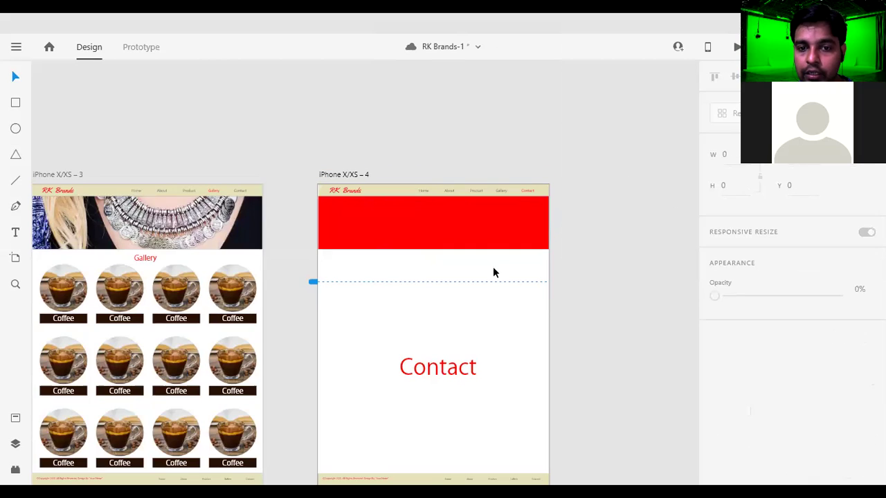
pyautogui.click(455, 226)
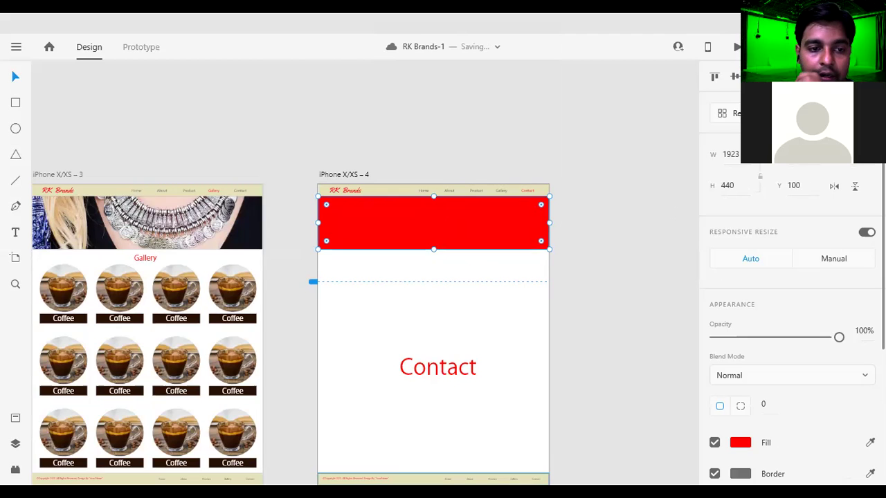
# Step: Switch to Chrome, display the downloaded contact-us-2993000_960_720.webp photo and capture the screen
pyautogui.hotkey('alt', 'Tab')
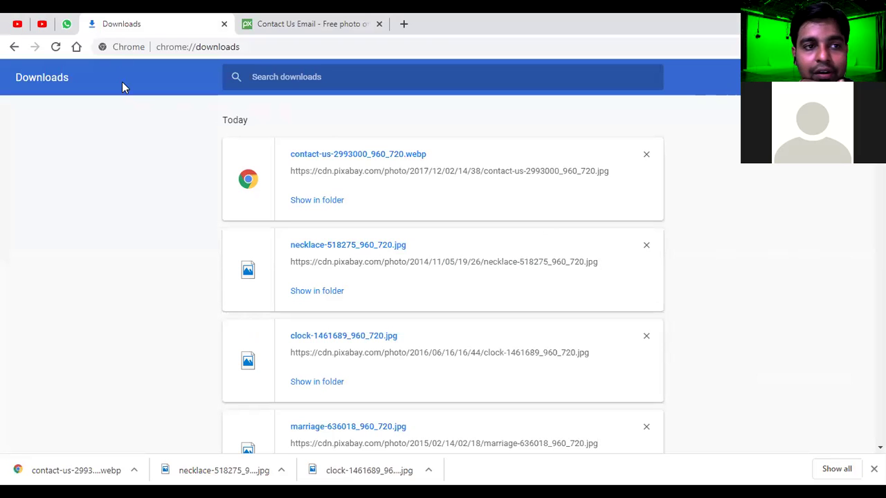
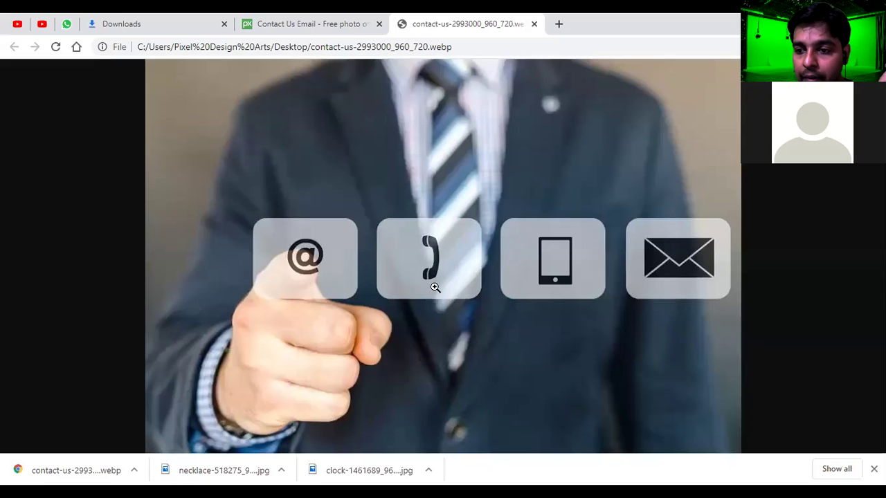
pyautogui.moveTo(458, 46); pyautogui.dragTo(429, 47)
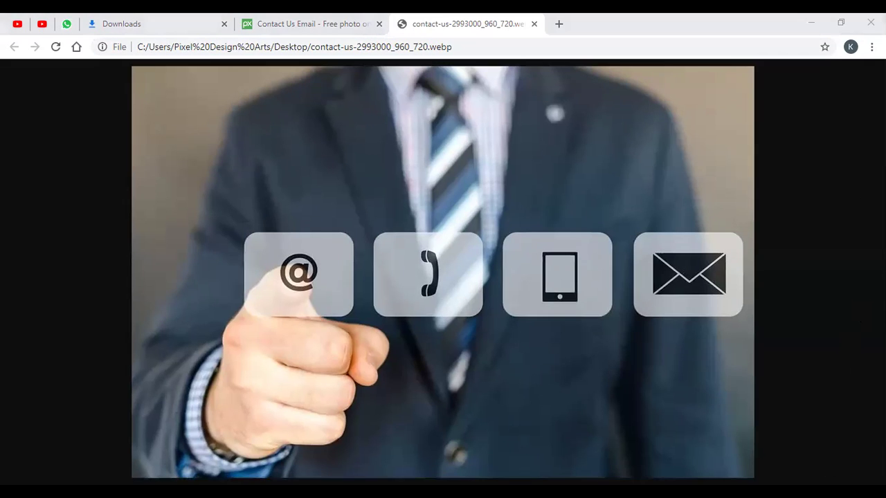
pyautogui.click(855, 391)
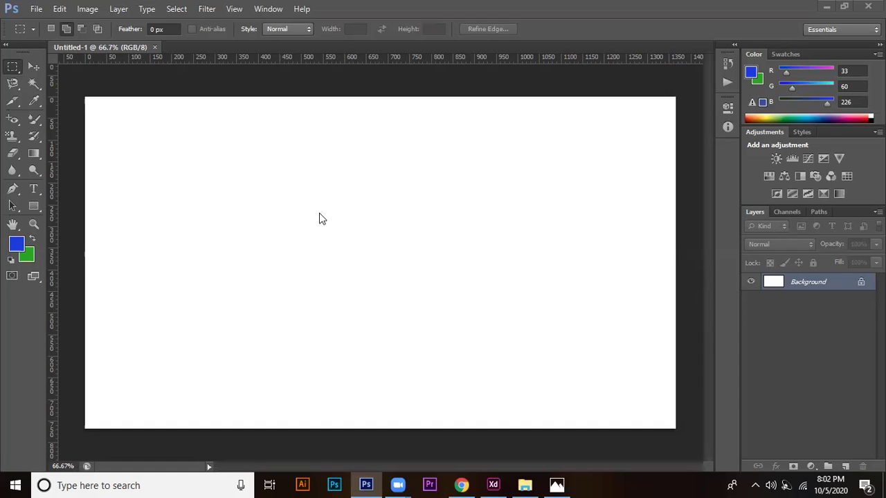
# Step: In Photoshop, replace the blank document with a new 1366 × 768 pixel one from the Clipboard preset and paste the screenshot
pyautogui.click(154, 47)
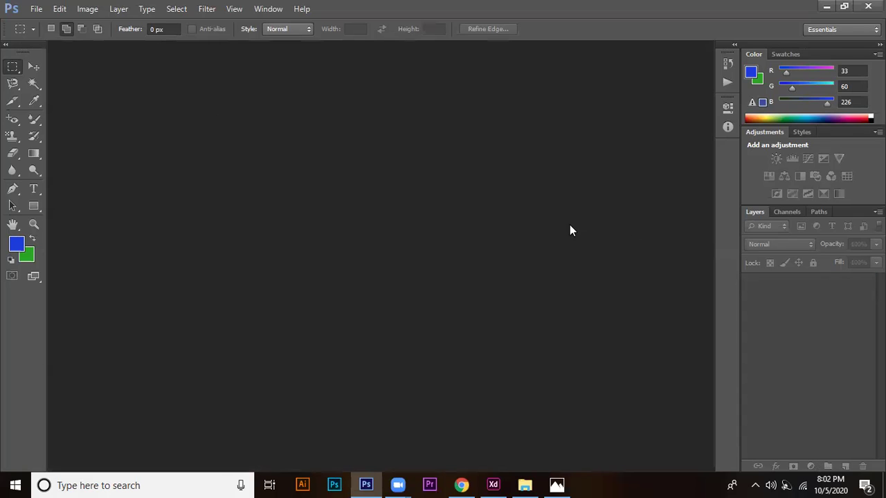
pyautogui.click(35, 8)
pyautogui.click(72, 25)
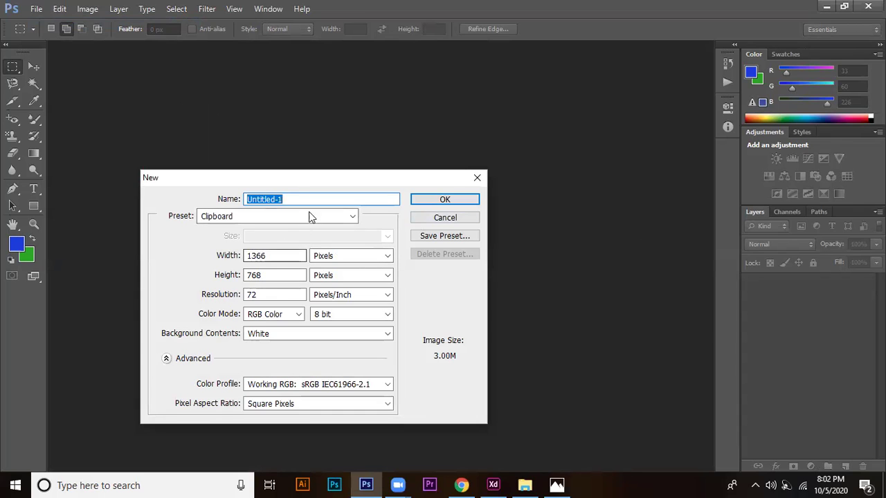
pyautogui.click(443, 200)
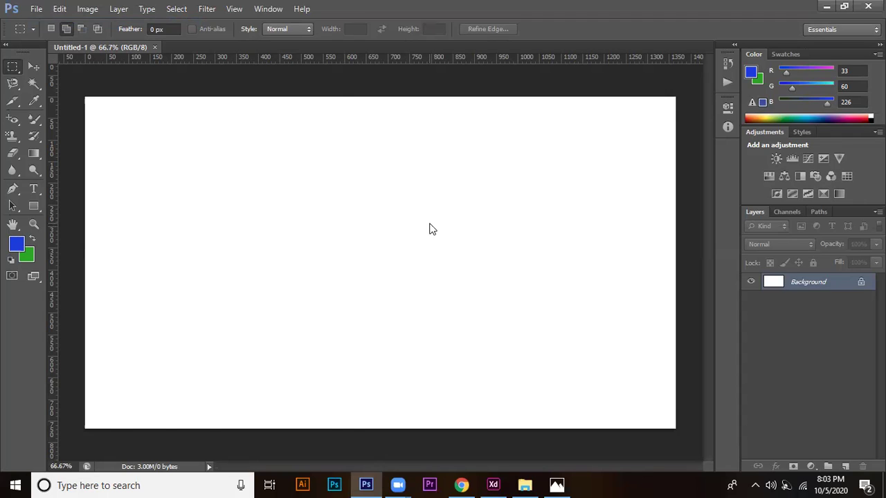
pyautogui.hotkey('ctrl', 'v')
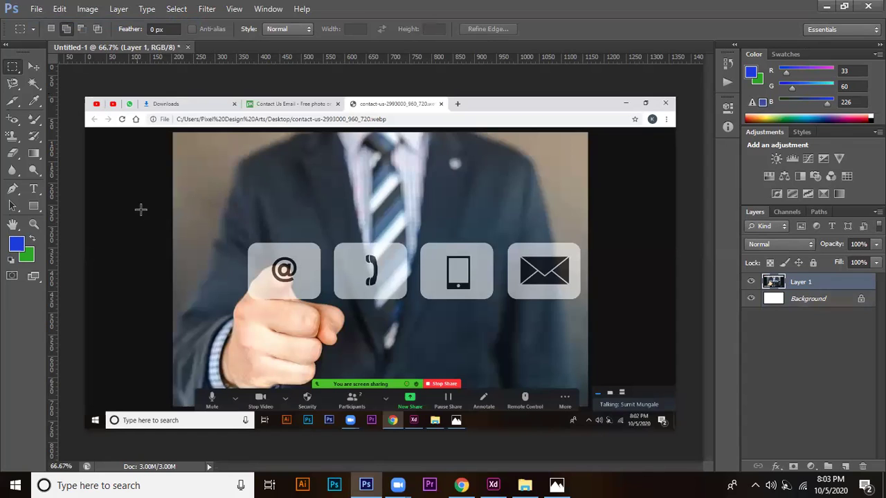
# Step: Marquee-select the businessman photo above the screen-sharing bar in the pasted screenshot and crop the document to that selection
pyautogui.click(34, 65)
pyautogui.click(14, 67)
pyautogui.moveTo(171, 132); pyautogui.dragTo(590, 377)
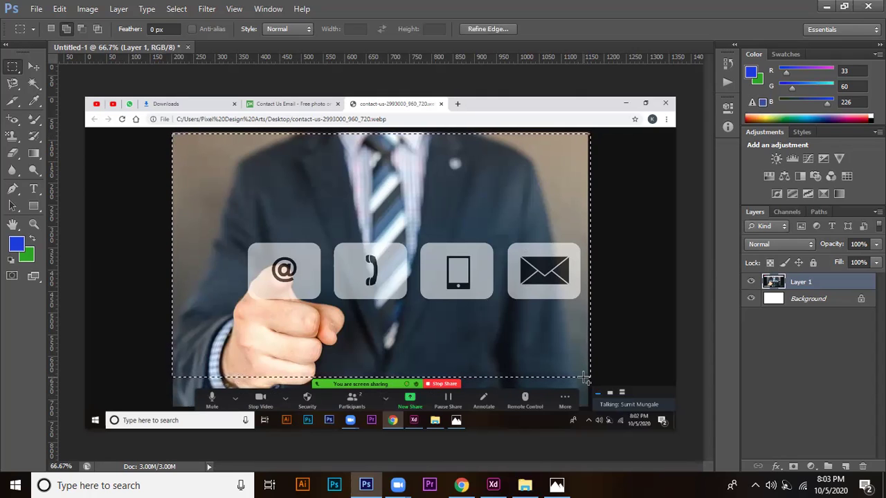
pyautogui.hotkey('alt', 'i')
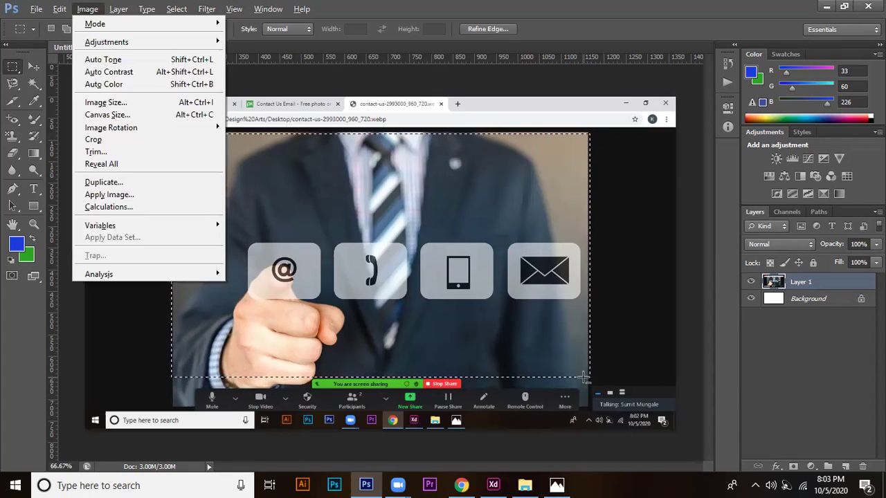
pyautogui.press('p')
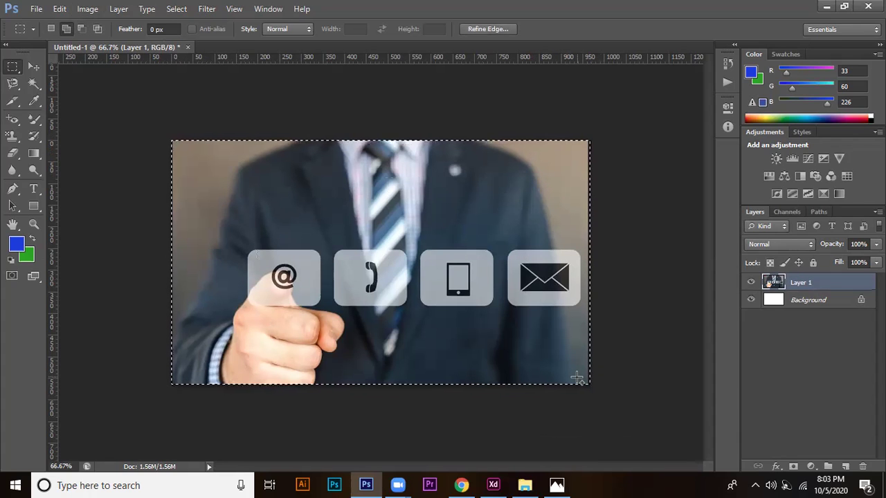
# Step: Clear the narrow leftover strip along the cropped photo's right edge and deselect
pyautogui.click(628, 289)
pyautogui.moveTo(588, 135); pyautogui.dragTo(589, 146)
pyautogui.moveTo(648, 272); pyautogui.dragTo(729, 484)
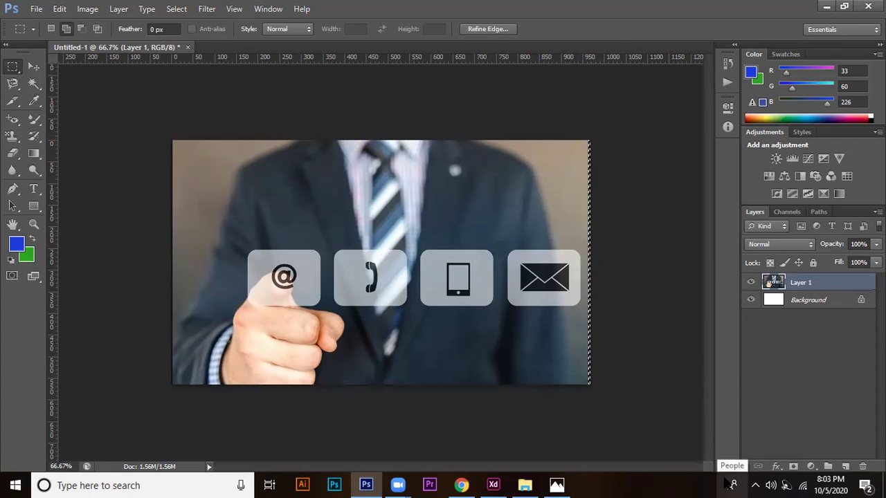
pyautogui.hotkey('ctrl', 'd')
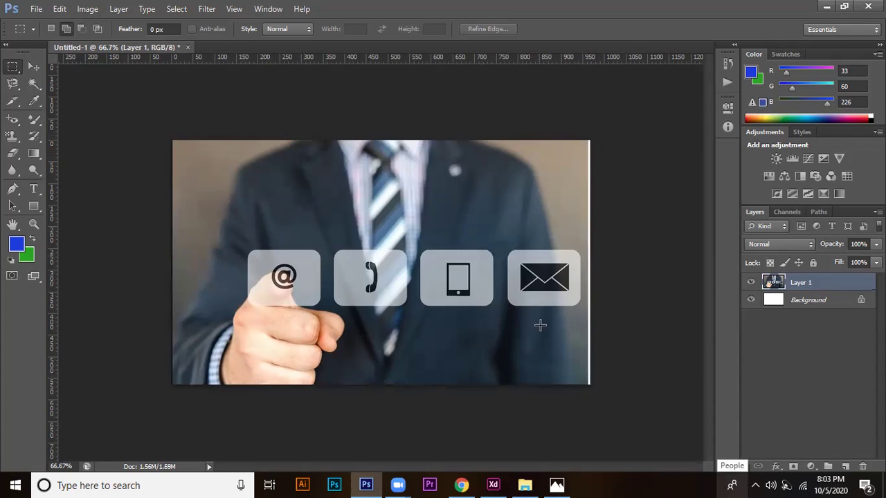
# Step: Free-transform the photo layer slightly larger at its lower-right and upper-left corners so it fills the canvas
pyautogui.press('v')
pyautogui.hotkey('ctrl', 't')
pyautogui.moveTo(586, 385); pyautogui.dragTo(590, 386)
pyautogui.press('Return')
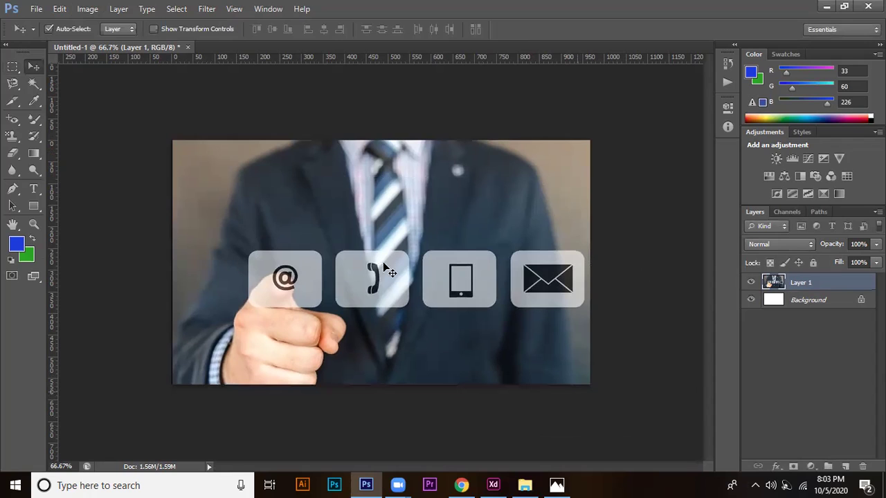
pyautogui.hotkey('ctrl', 't')
pyautogui.moveTo(171, 141); pyautogui.dragTo(168, 144)
pyautogui.press('Return')
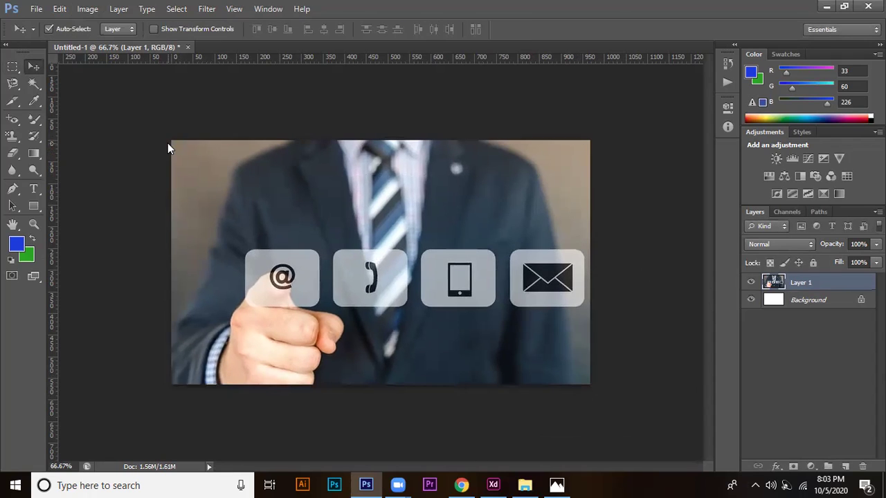
# Step: Begin saving the cropped photo as a copy in JPEG format
pyautogui.hotkey('ctrl', 'shift', 's')
pyautogui.click(232, 304)
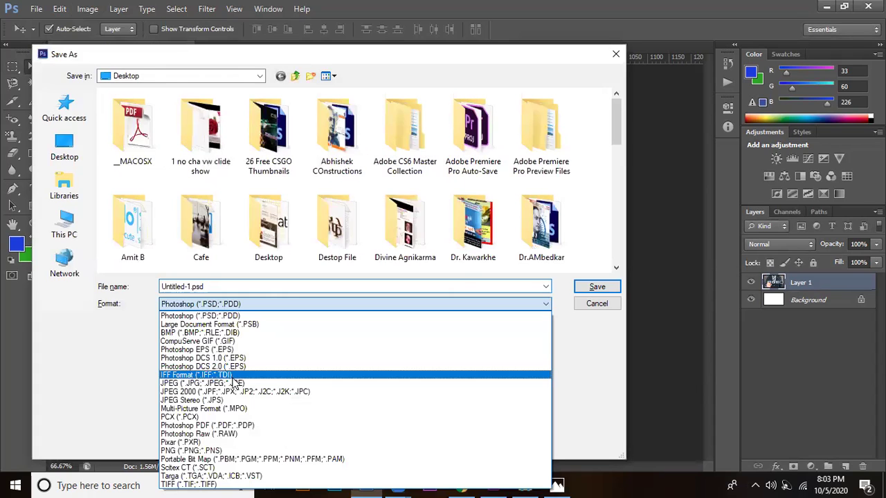
pyautogui.click(235, 383)
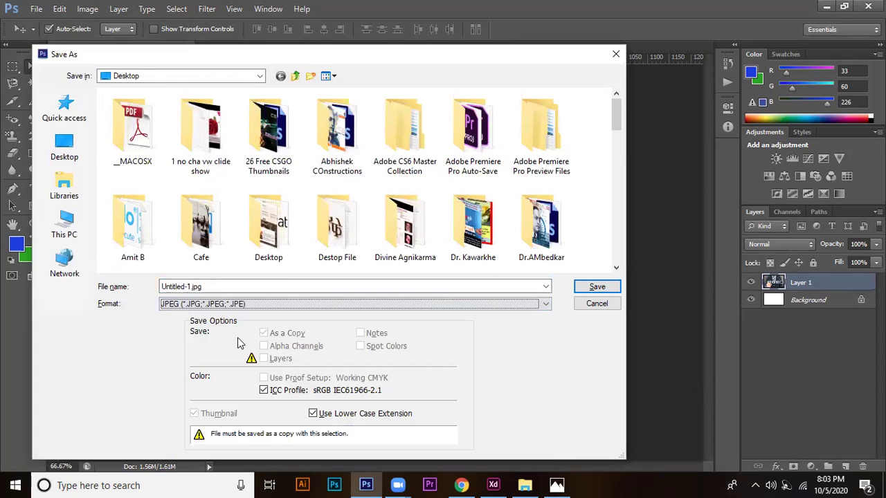
# Step: Name the JPEG copy contact-us
pyautogui.doubleClick(217, 285)
pyautogui.write('contract')
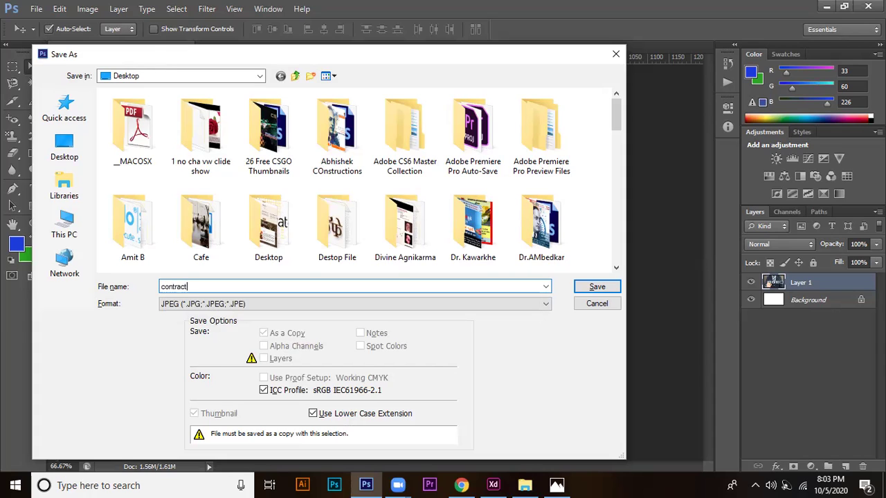
pyautogui.press('BackSpace')
pyautogui.press('BackSpace')
pyautogui.press('BackSpace')
pyautogui.press('BackSpace')
pyautogui.press('BackSpace')
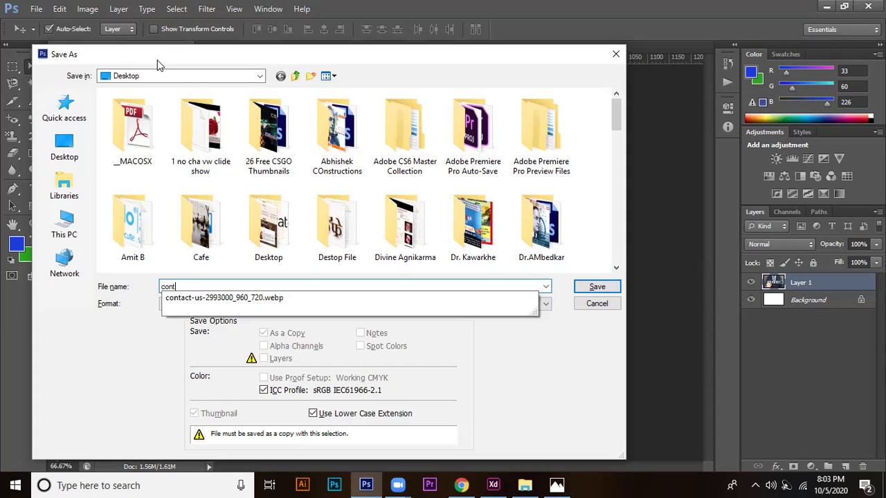
pyautogui.press('Down')
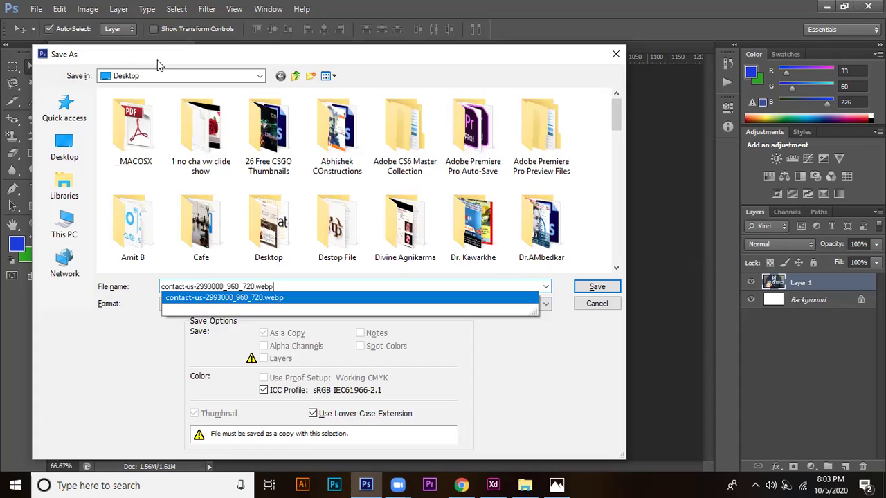
pyautogui.press('BackSpace')
pyautogui.press('BackSpace')
pyautogui.press('BackSpace')
pyautogui.press('BackSpace')
pyautogui.press('BackSpace')
pyautogui.press('BackSpace')
pyautogui.press('BackSpace')
pyautogui.press('BackSpace')
pyautogui.press('BackSpace')
pyautogui.press('BackSpace')
pyautogui.press('BackSpace')
pyautogui.press('BackSpace')
pyautogui.press('BackSpace')
pyautogui.press('BackSpace')
pyautogui.press('BackSpace')
pyautogui.press('BackSpace')
pyautogui.press('BackSpace')
pyautogui.press('BackSpace')
pyautogui.press('BackSpace')
pyautogui.press('BackSpace')
pyautogui.press('BackSpace')
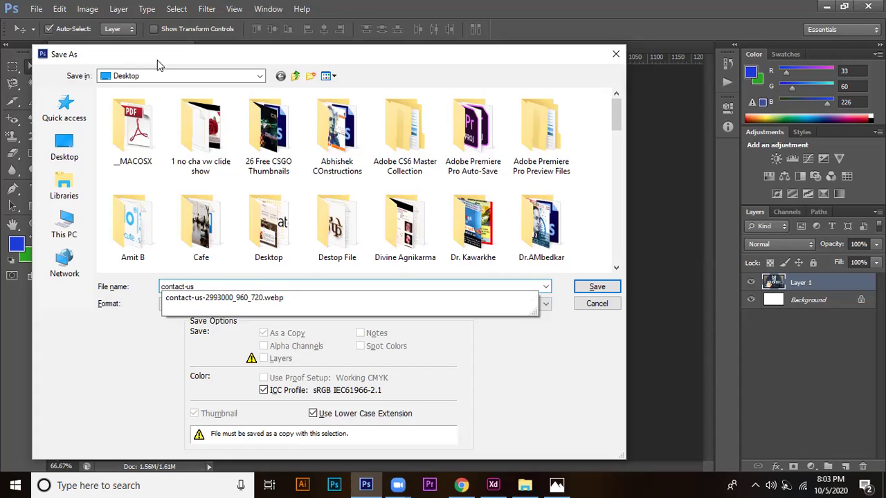
pyautogui.click(216, 337)
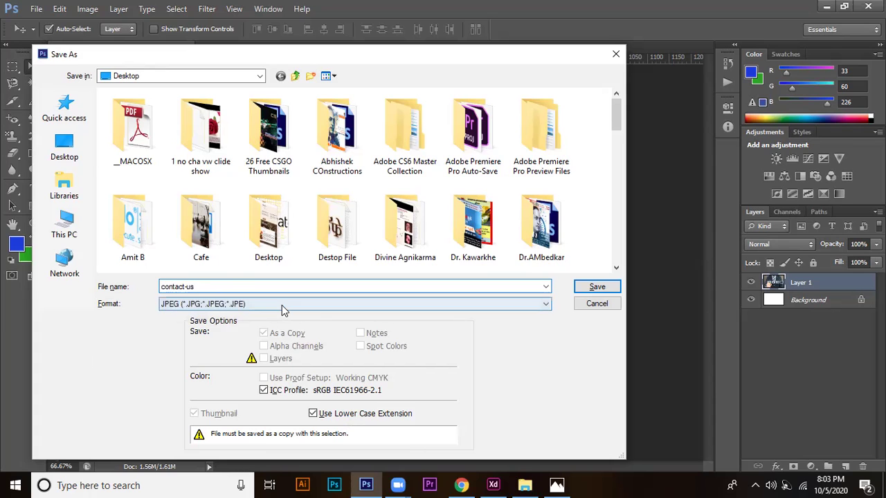
# Step: Save the JPEG copy to the Desktop with quality 12 (Maximum) and the Progressive format with 3 scans
pyautogui.click(64, 145)
pyautogui.click(607, 287)
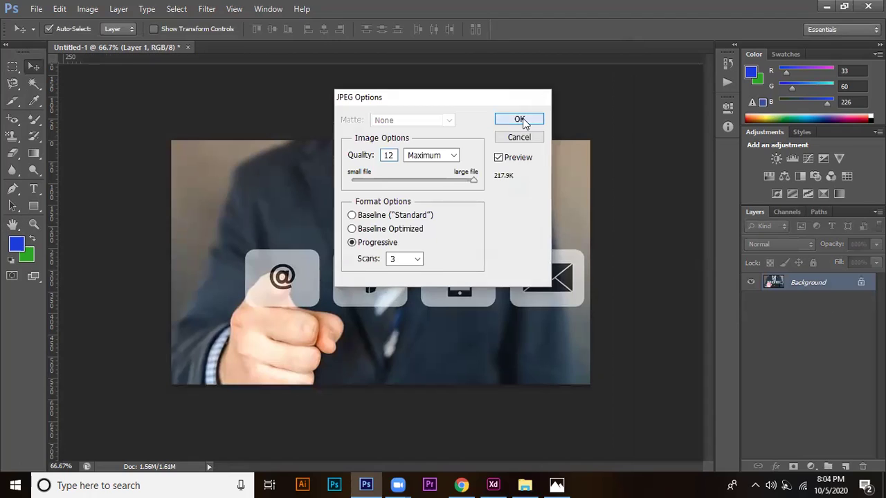
pyautogui.click(520, 120)
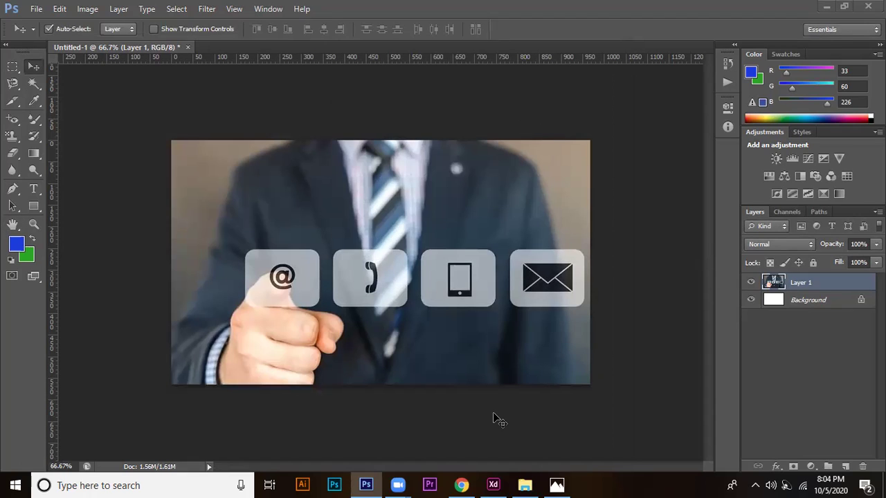
# Step: Switch to Adobe XD and fill the Contact page's red banner rectangle with the contact-us photo
pyautogui.hotkey('alt', 'Tab')
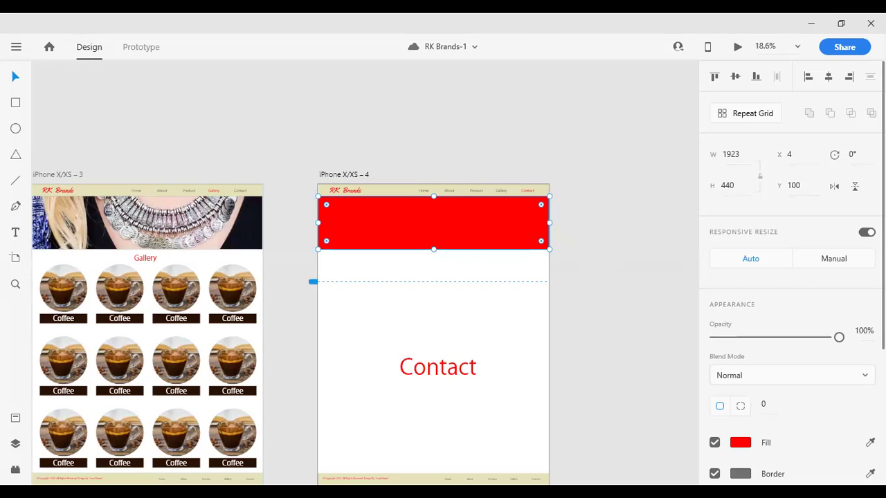
pyautogui.moveTo(452, 235); pyautogui.dragTo(450, 239)
pyautogui.scroll(3, 413, 244)
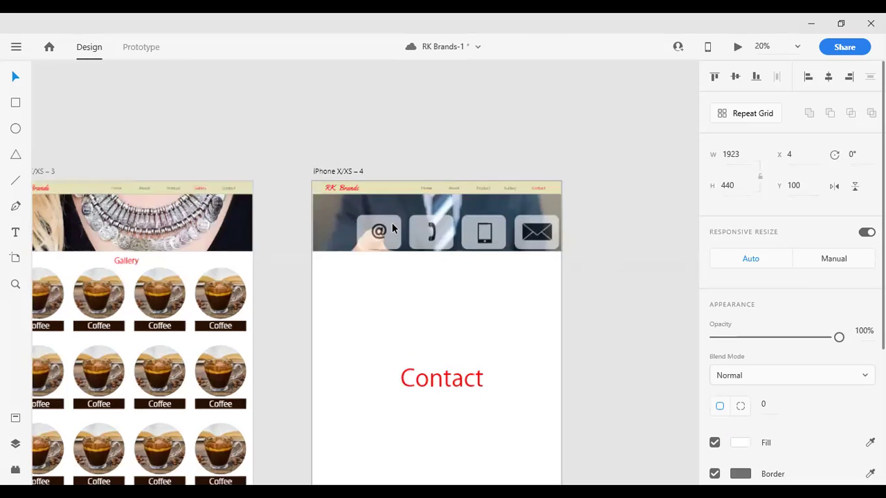
# Step: Enlarge and reposition the photo inside the Contact banner so it covers the banner's full width with the contact icons inside
pyautogui.doubleClick(397, 225)
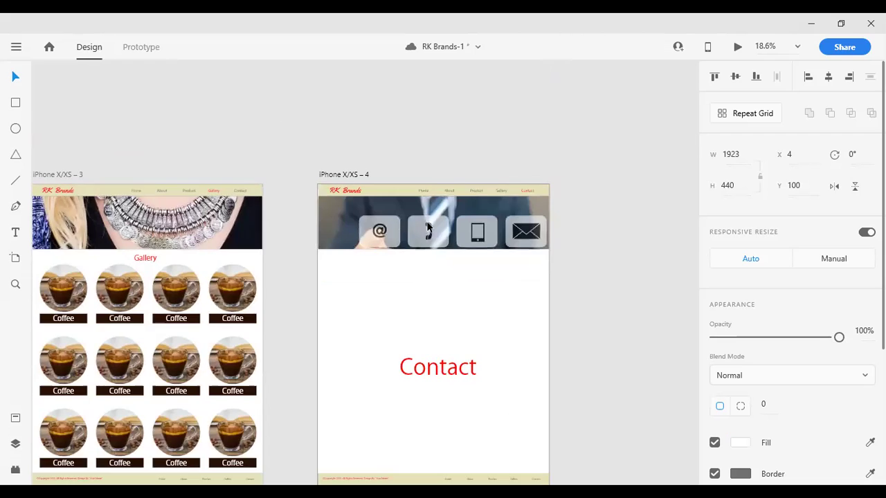
pyautogui.doubleClick(427, 227)
pyautogui.moveTo(427, 226); pyautogui.dragTo(411, 220)
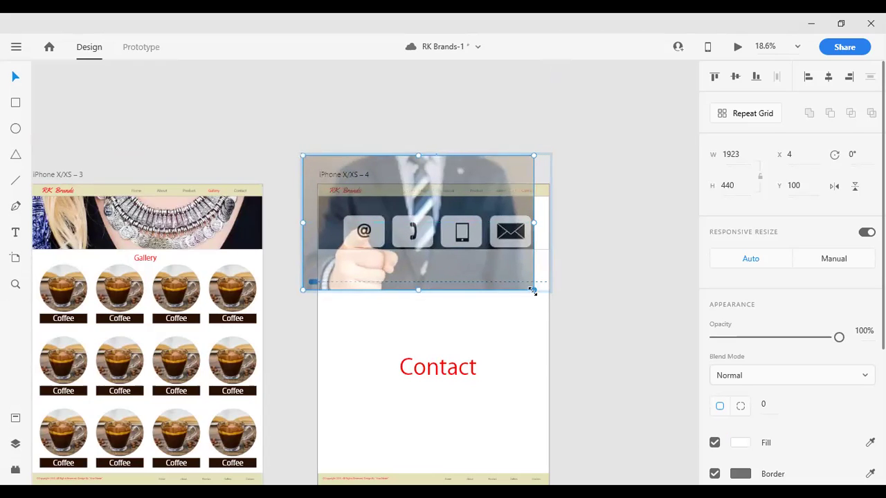
pyautogui.moveTo(532, 291); pyautogui.dragTo(548, 305)
pyautogui.moveTo(514, 278); pyautogui.dragTo(512, 260)
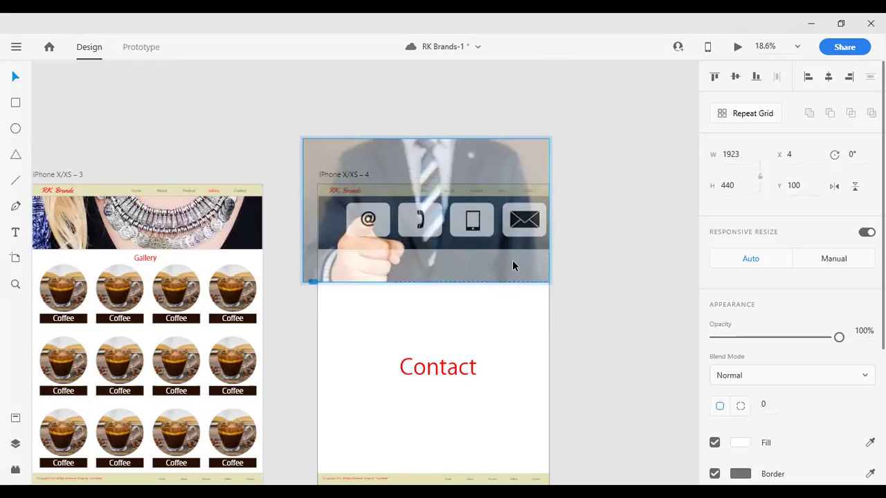
pyautogui.click(586, 230)
# Step: Review the banners across the Home, About, Product, Gallery and Contact artboards
pyautogui.scroll(-1, 589, 232)
pyautogui.scroll(-5, 593, 242)
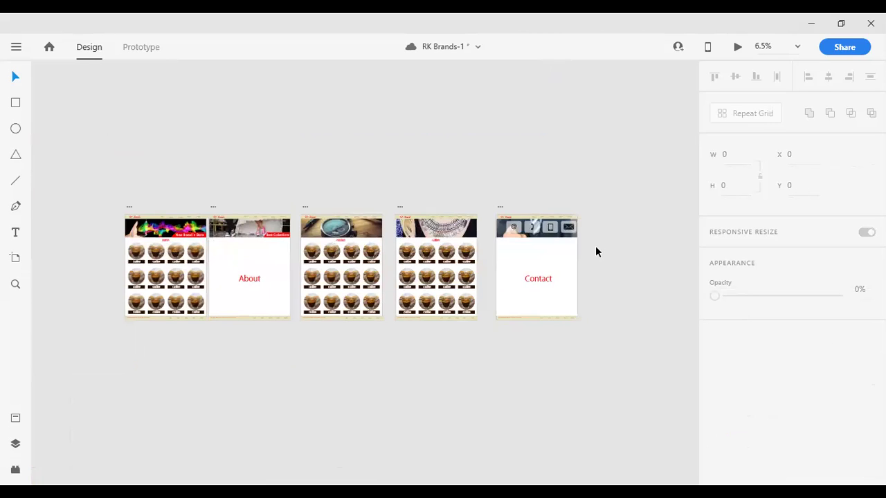
pyautogui.scroll(1, 596, 249)
pyautogui.scroll(-2, 596, 250)
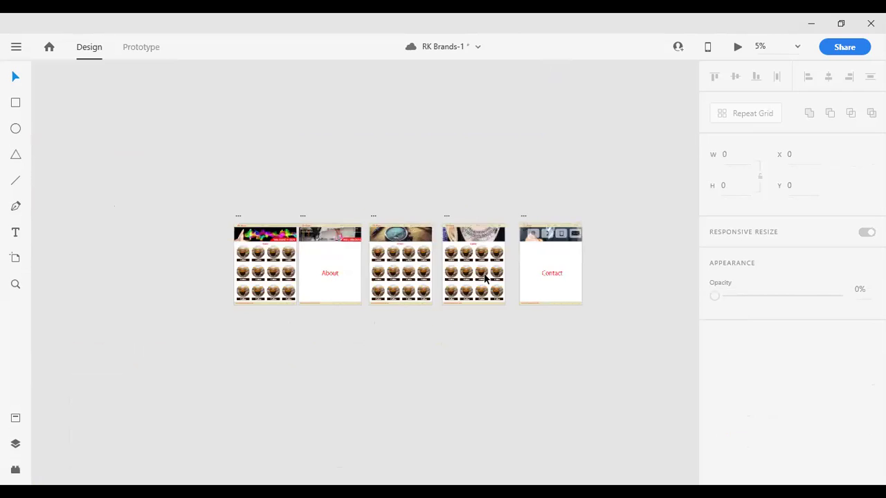
pyautogui.scroll(5, 233, 249)
pyautogui.scroll(-2, 239, 229)
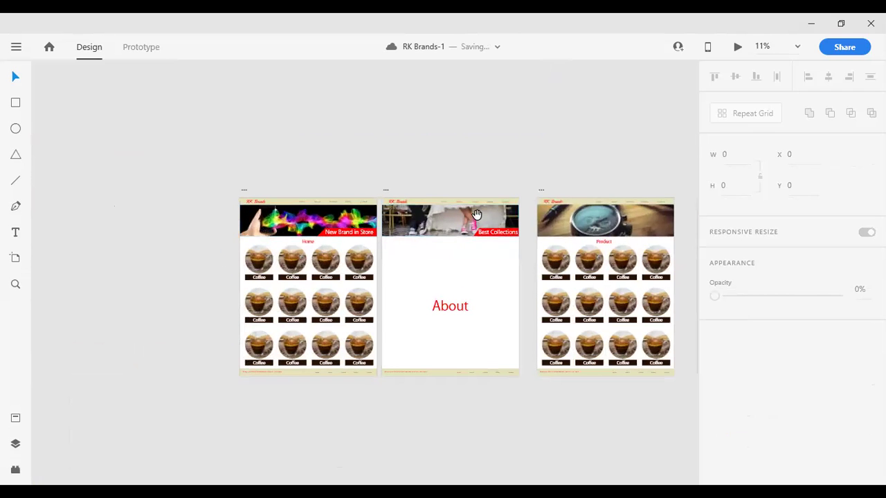
pyautogui.hscroll(5, 476, 215)
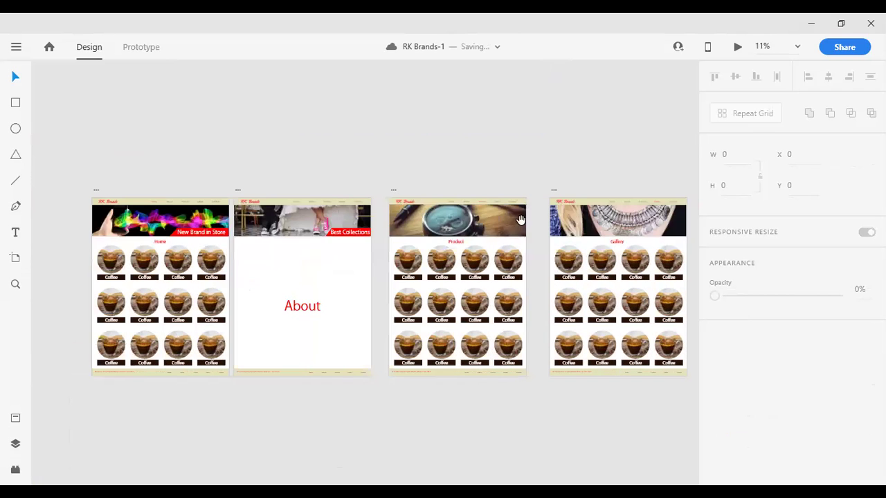
pyautogui.scroll(3, 379, 237)
pyautogui.hscroll(1, 208, 247)
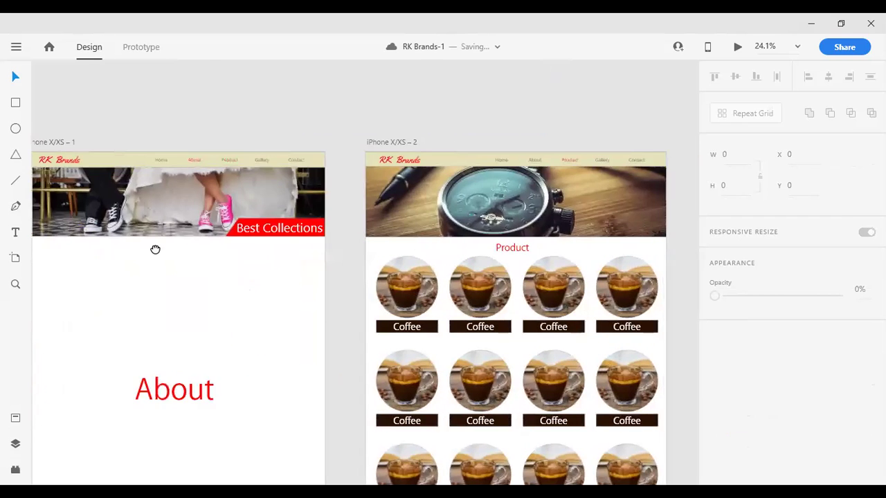
pyautogui.hscroll(4, 155, 249)
# Step: Copy the "Best Collections" text and its red label shape from the About banner onto the Product and Gallery banners
pyautogui.click(130, 238)
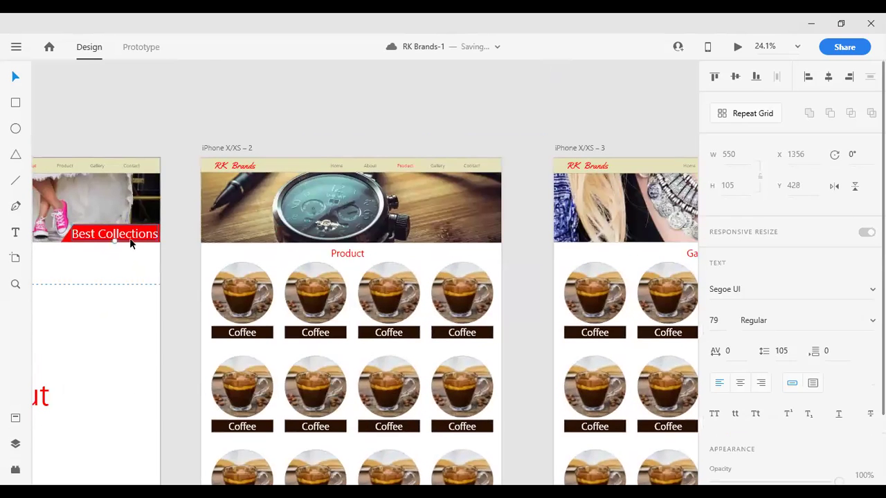
pyautogui.keyDown('shift'); pyautogui.click(68, 241); pyautogui.keyUp('shift')
pyautogui.moveTo(97, 235); pyautogui.dragTo(428, 235)
pyautogui.hscroll(4, 328, 238)
pyautogui.moveTo(319, 237); pyautogui.dragTo(635, 237)
# Step: Move the "New Brand in Store" text above the Home artboard and delete the wide red label shape from the Home banner
pyautogui.scroll(-5, 635, 237)
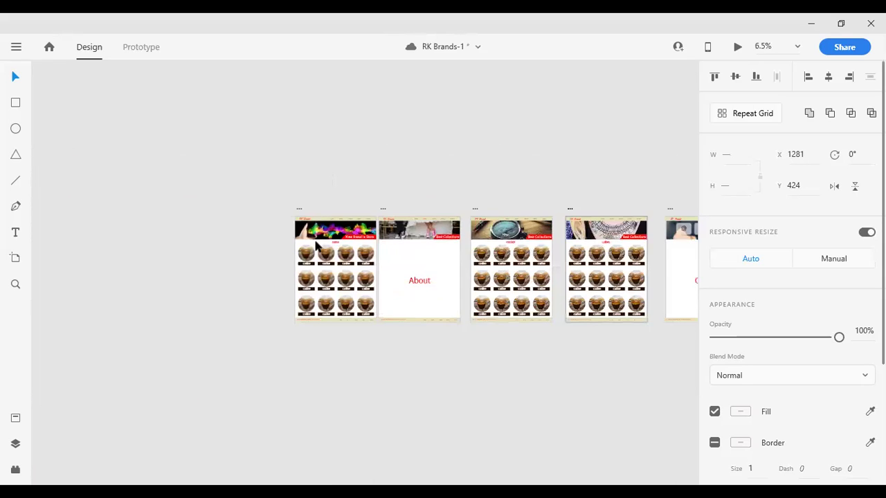
pyautogui.scroll(5, 430, 240)
pyautogui.hscroll(3, 429, 244)
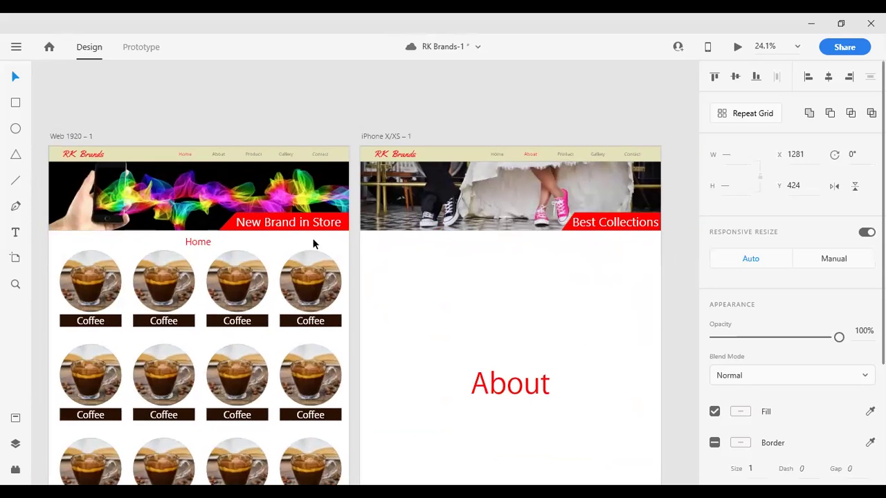
pyautogui.moveTo(297, 228); pyautogui.dragTo(310, 114)
pyautogui.click(285, 213)
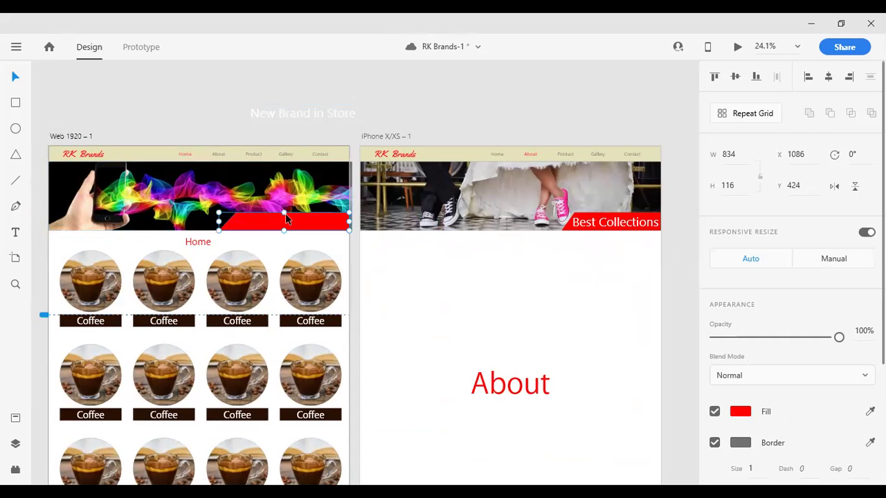
pyautogui.press('Delete')
# Step: Copy the About banner's red label shape to the lower-right corner of the Home banner
pyautogui.moveTo(593, 219); pyautogui.dragTo(533, 224)
pyautogui.click(566, 225)
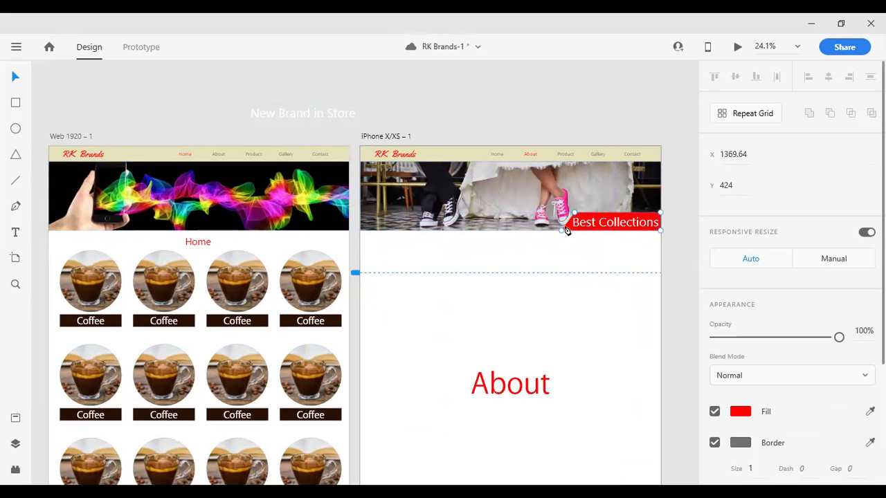
pyautogui.click(578, 238)
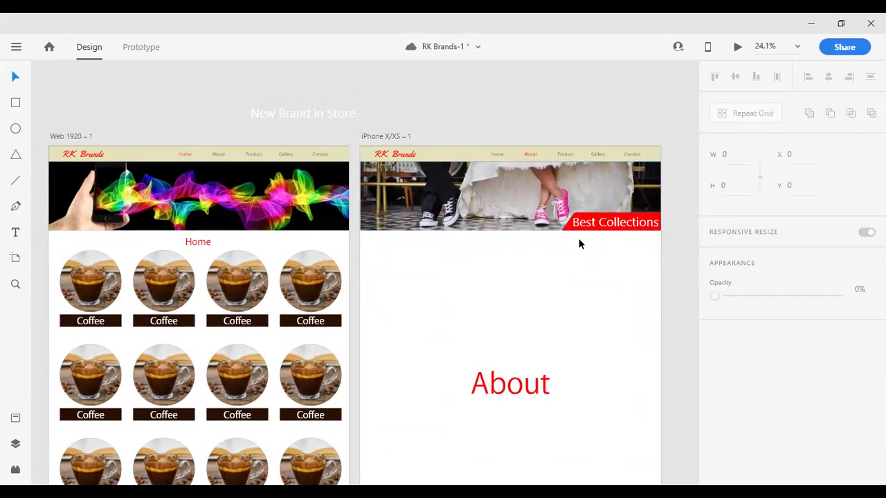
pyautogui.click(568, 229)
pyautogui.moveTo(568, 231); pyautogui.dragTo(257, 232)
# Step: Move the "New Brand in Store" text onto the Home banner's new red label and reduce its font size to 68
pyautogui.moveTo(294, 113); pyautogui.dragTo(291, 226)
pyautogui.scroll(3, 285, 228)
pyautogui.click(716, 362)
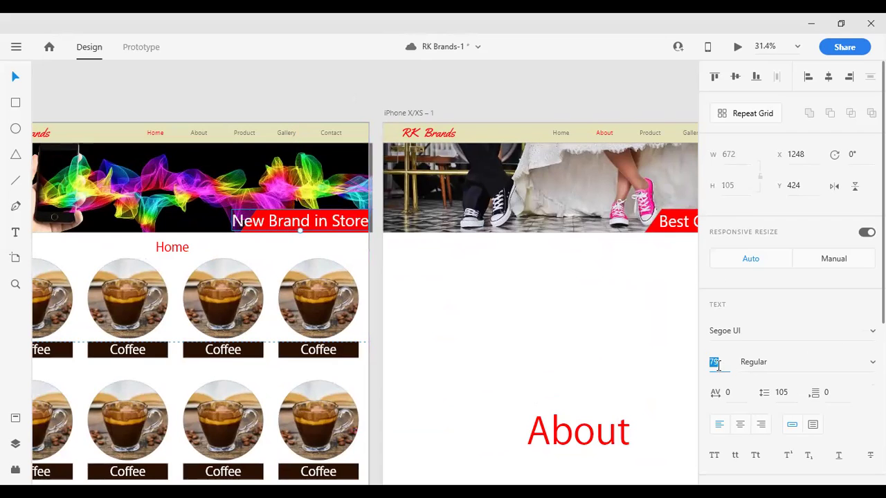
pyautogui.scroll(-2, 717, 364)
pyautogui.press('Down')
pyautogui.press('Down')
pyautogui.press('Down')
pyautogui.press('Down')
pyautogui.press('Down')
pyautogui.press('Down')
pyautogui.press('Down')
pyautogui.press('Down')
pyautogui.press('Down')
pyautogui.press('Down')
pyautogui.press('Down')
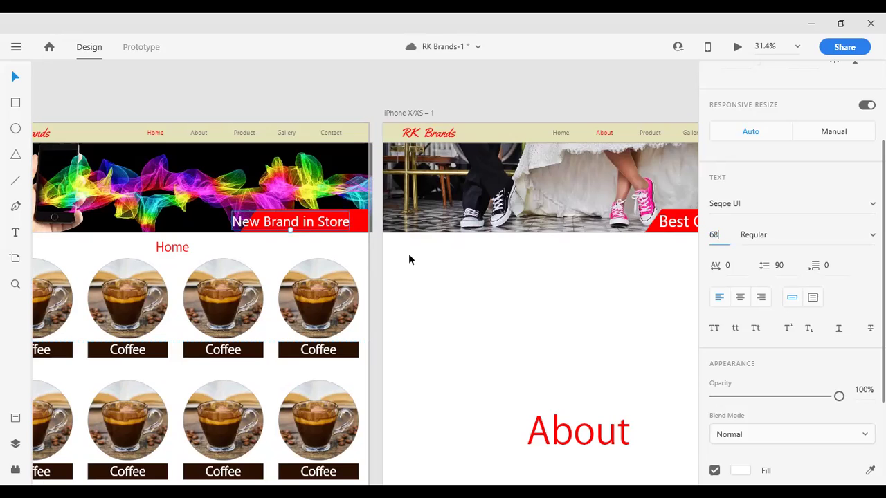
# Step: Nudge the "New Brand in Store" text right to bring it inside the red label
pyautogui.moveTo(319, 223); pyautogui.dragTo(323, 228)
pyautogui.press('Right')
pyautogui.press('Right')
pyautogui.press('Right')
pyautogui.press('Right')
pyautogui.press('Right')
pyautogui.press('Right')
pyautogui.press('Right')
pyautogui.press('Right')
pyautogui.press('Right')
pyautogui.press('Right')
pyautogui.press('Right')
pyautogui.press('Right')
pyautogui.press('Right')
pyautogui.press('Right')
pyautogui.press('Right')
pyautogui.press('Right')
pyautogui.press('Right')
pyautogui.press('Right')
pyautogui.press('Right')
pyautogui.press('Right')
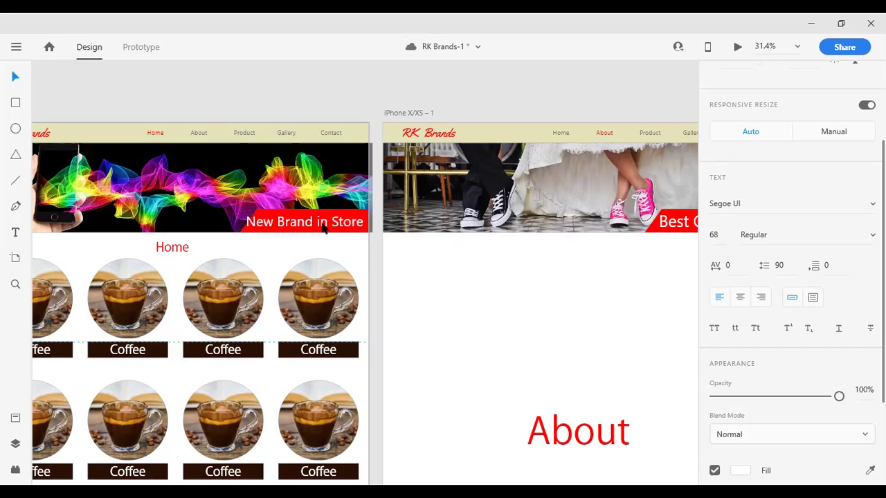
# Step: Set the "New Brand in Store" text to font size 63 and shift it right within the red label
pyautogui.click(715, 235)
pyautogui.moveTo(717, 236); pyautogui.dragTo(705, 246)
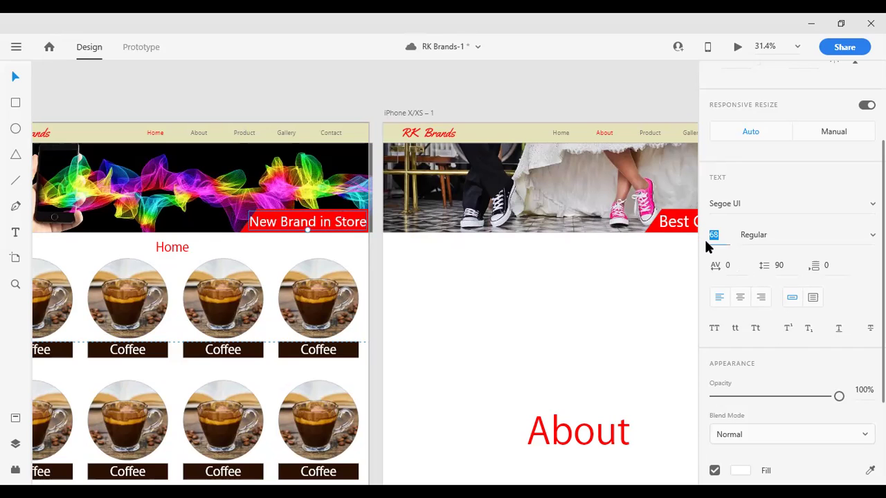
pyautogui.write('57')
pyautogui.press('Return')
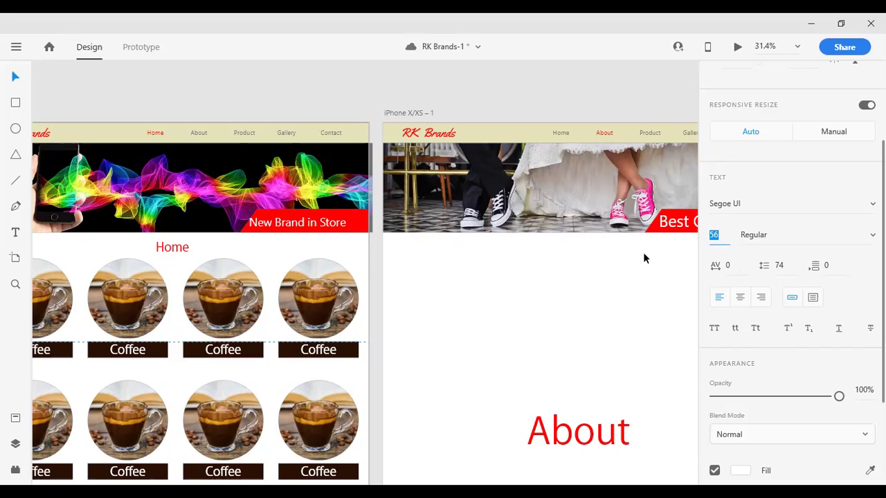
pyautogui.press('Up')
pyautogui.press('Up')
pyautogui.press('Up')
pyautogui.click(324, 227)
pyautogui.press('Escape')
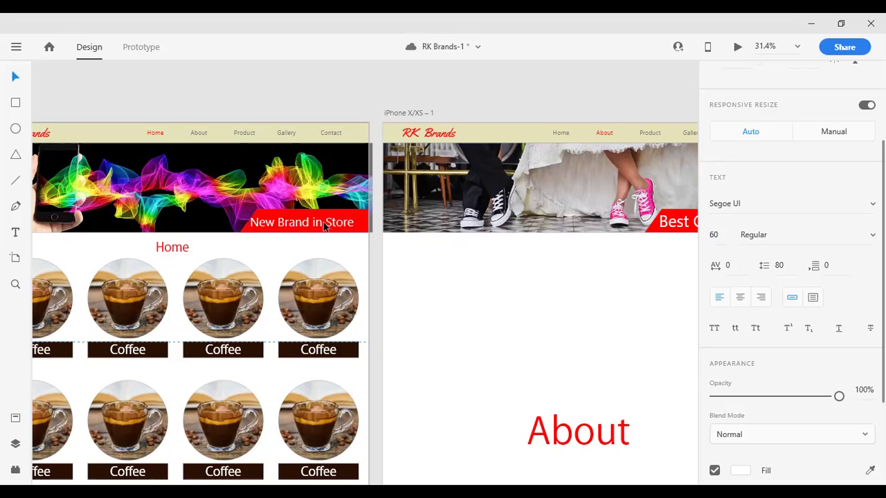
pyautogui.click(324, 227)
pyautogui.click(719, 235)
pyautogui.press('Up')
pyautogui.press('Up')
pyautogui.press('Up')
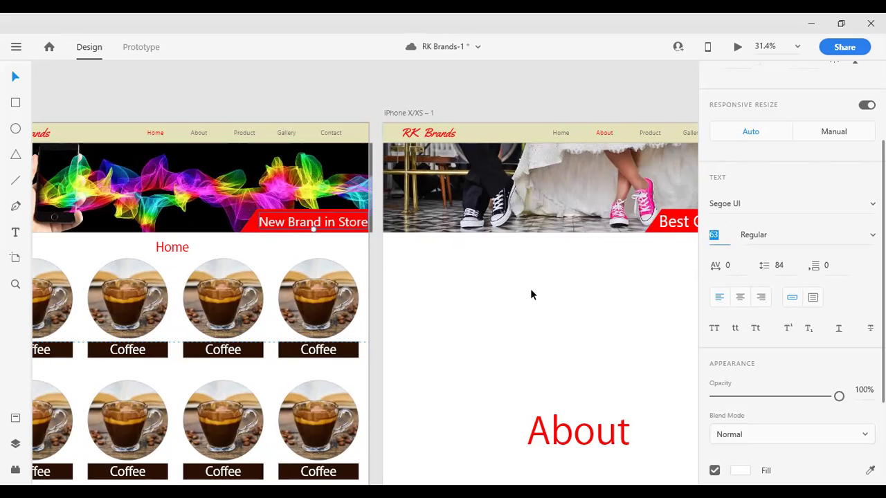
# Step: Fine-tune the position of the "New Brand in Store" text slightly left inside the red label and deselect it
pyautogui.click(420, 296)
pyautogui.click(290, 230)
pyautogui.moveTo(290, 230); pyautogui.dragTo(294, 230)
pyautogui.click(341, 98)
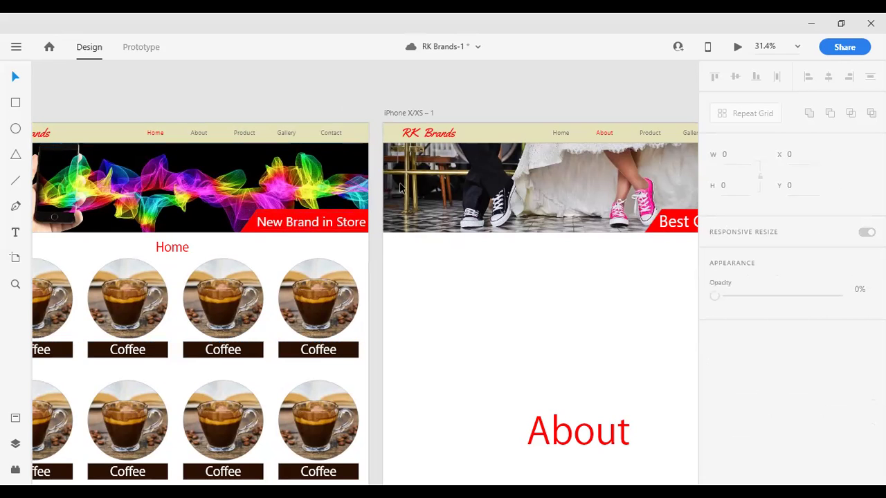
# Step: Compare the red banner labels and their text across the Home, About, Product and Gallery pages
pyautogui.scroll(-3, 407, 252)
pyautogui.scroll(-4, 407, 249)
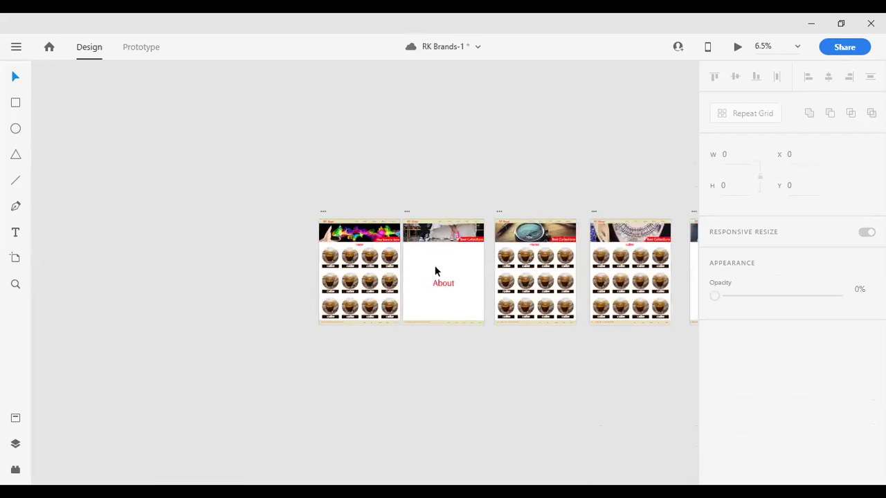
pyautogui.scroll(2, 457, 271)
pyautogui.moveTo(366, 265); pyautogui.dragTo(331, 259)
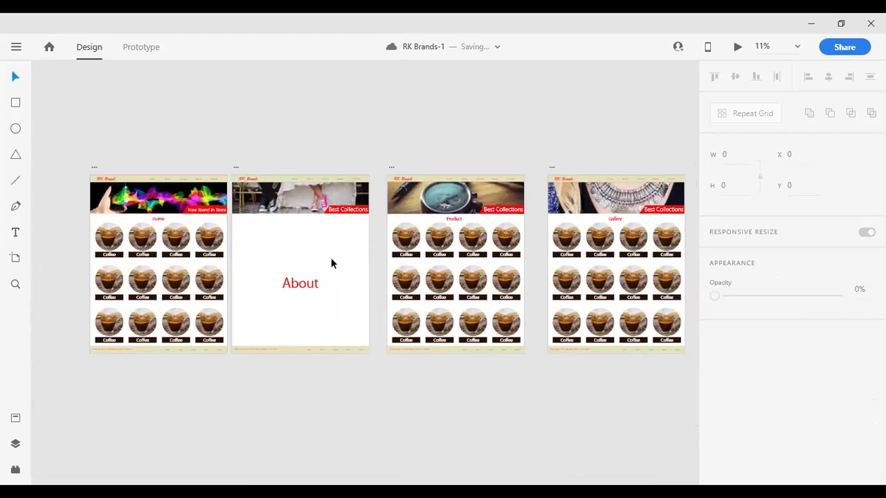
pyautogui.scroll(2, 219, 205)
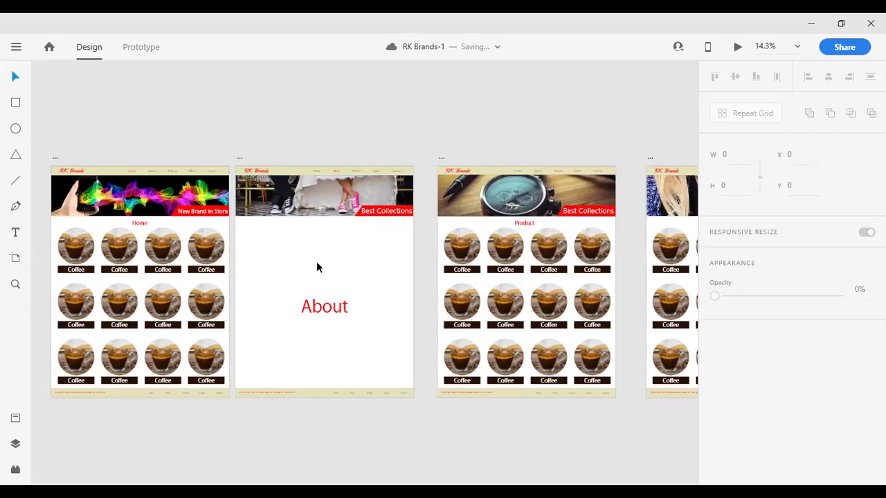
pyautogui.scroll(-1, 276, 242)
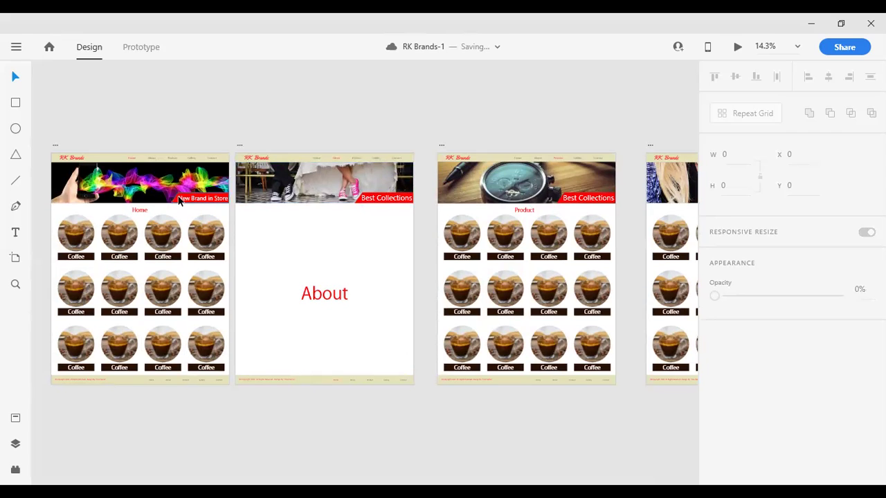
pyautogui.click(172, 199)
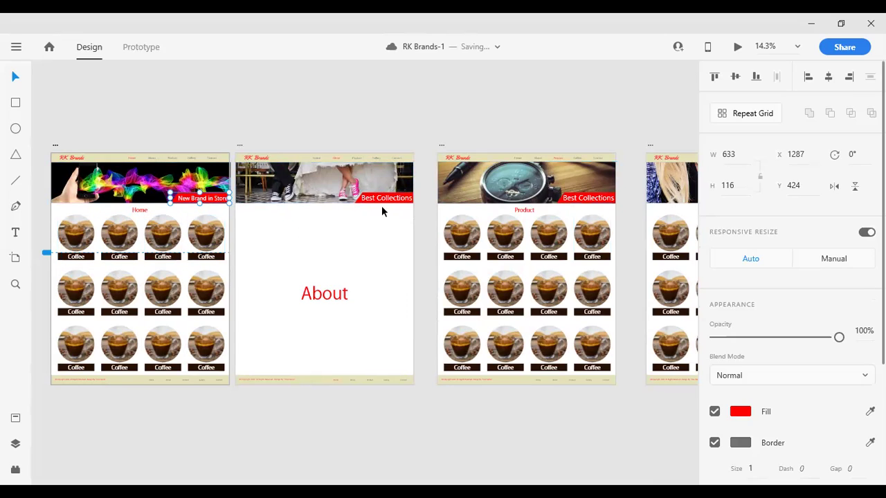
pyautogui.scroll(1, 394, 201)
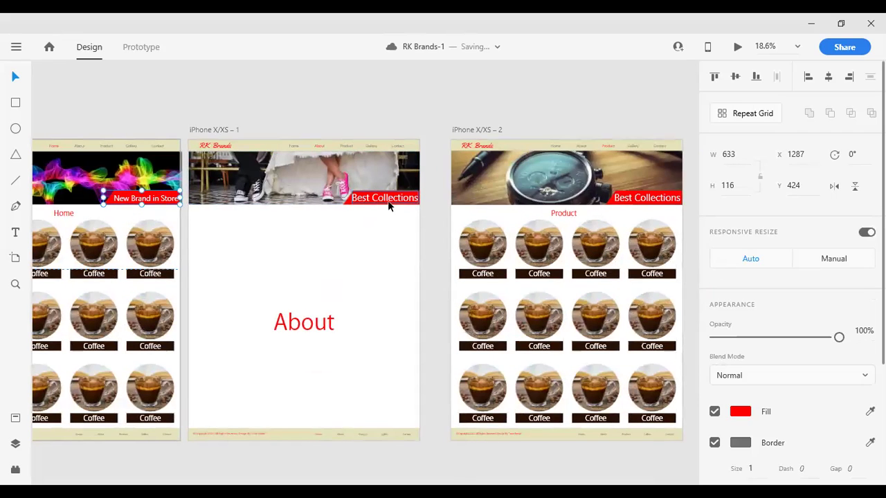
pyautogui.click(403, 201)
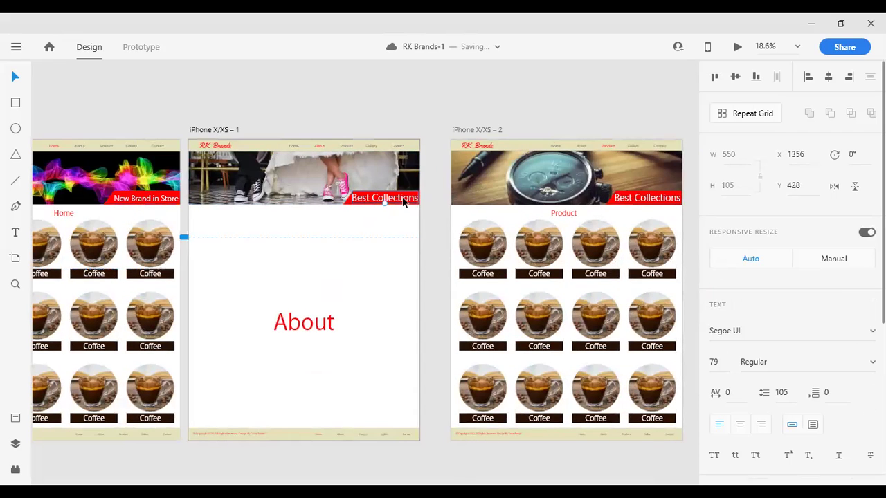
pyautogui.click(424, 100)
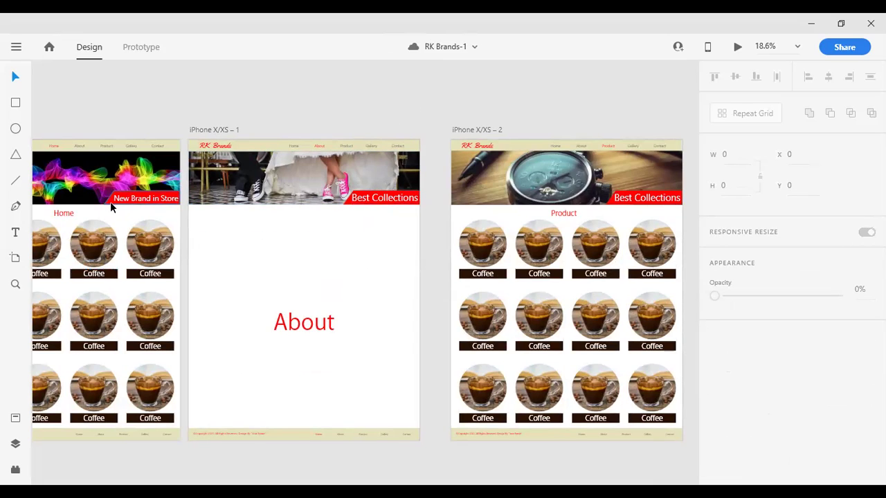
pyautogui.hscroll(10, 561, 235)
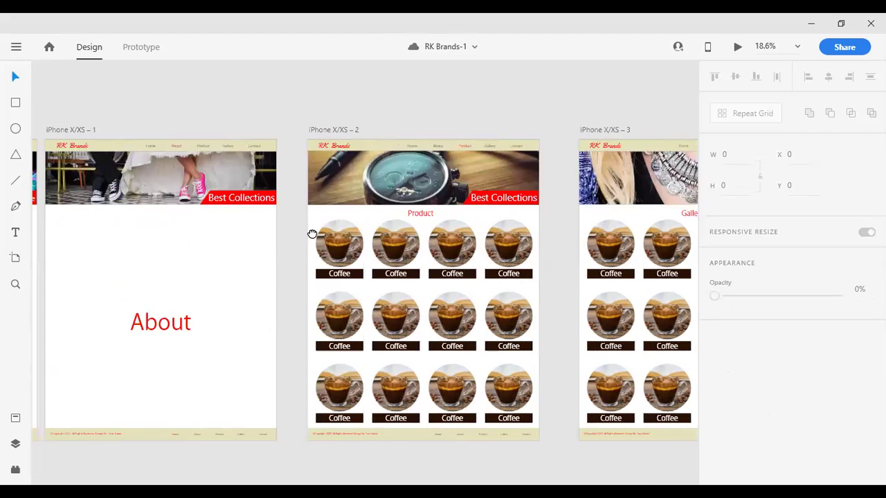
pyautogui.hscroll(-5, 355, 242)
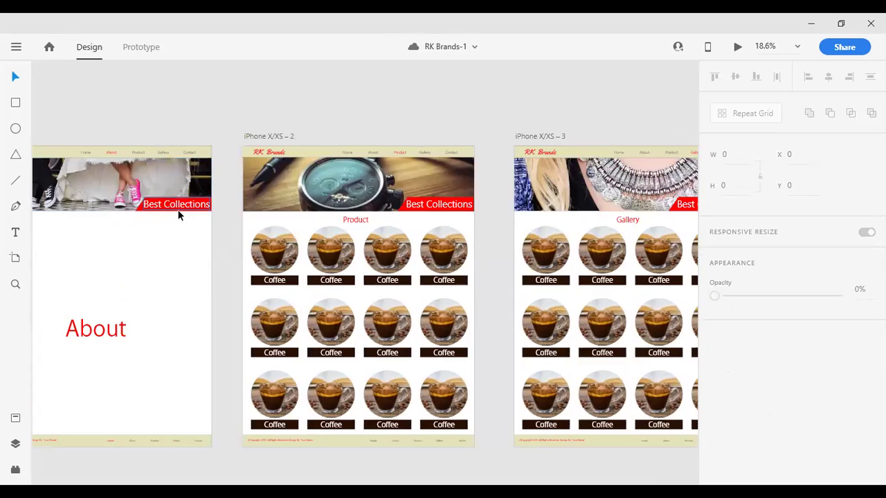
pyautogui.scroll(-3, 178, 214)
pyautogui.scroll(3, 48, 210)
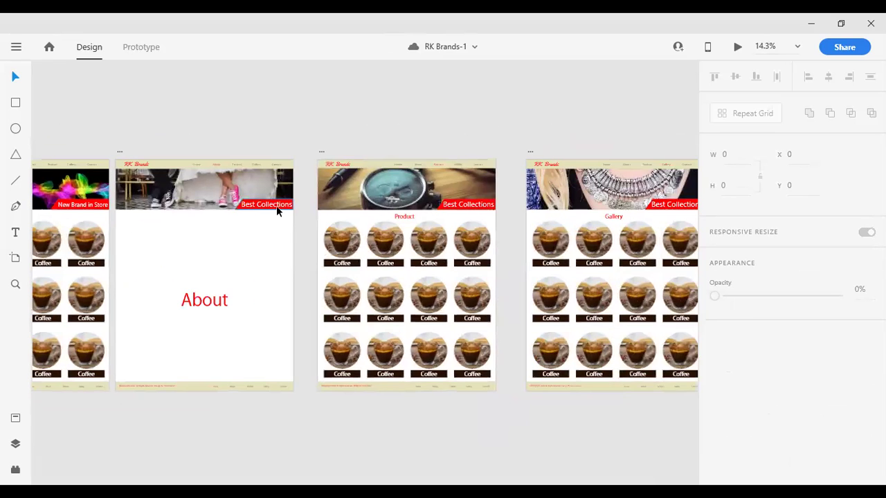
# Step: Check the banner label text on the Home and About pages against the labels on the other pages
pyautogui.scroll(-2, 273, 214)
pyautogui.scroll(-1, 274, 214)
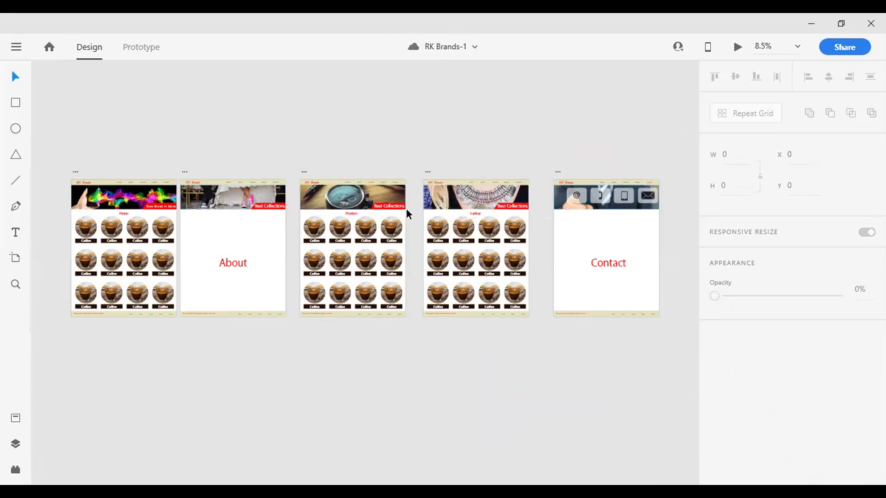
pyautogui.scroll(2, 148, 211)
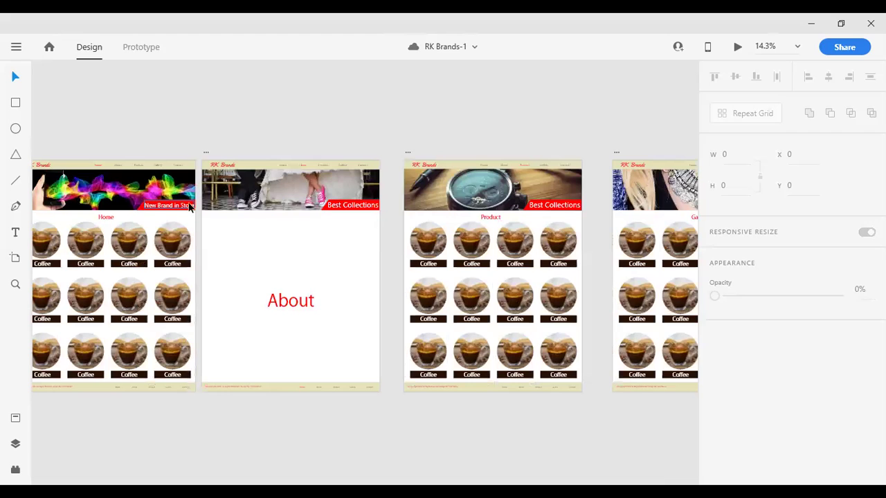
pyautogui.click(174, 205)
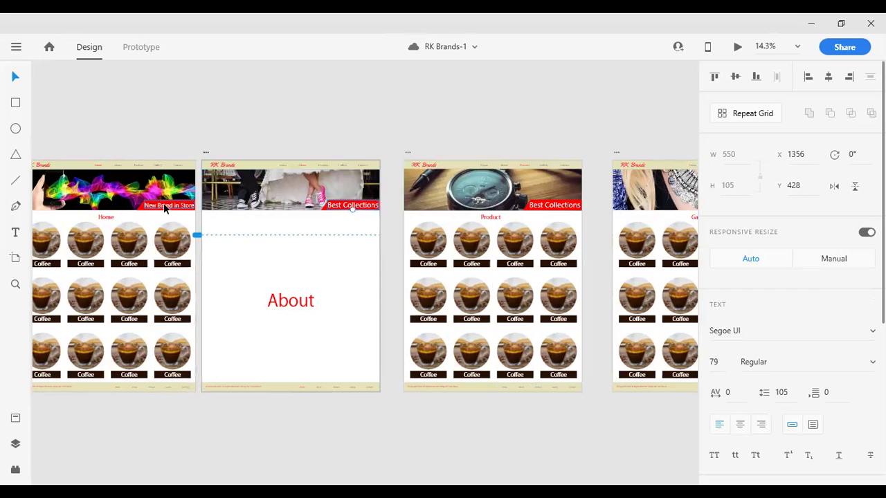
pyautogui.click(344, 208)
pyautogui.click(517, 137)
# Step: Duplicate the Gallery page's red label with its "Best Collections" text onto the lower-right corner of the Contact page banner
pyautogui.moveTo(403, 221); pyautogui.dragTo(215, 246)
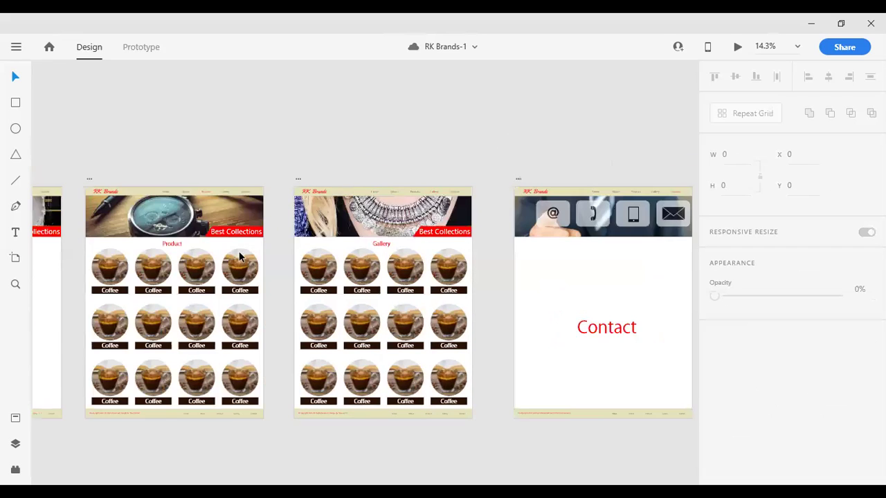
pyautogui.hscroll(5, 245, 231)
pyautogui.click(272, 232)
pyautogui.scroll(2, 273, 235)
pyautogui.doubleClick(273, 237)
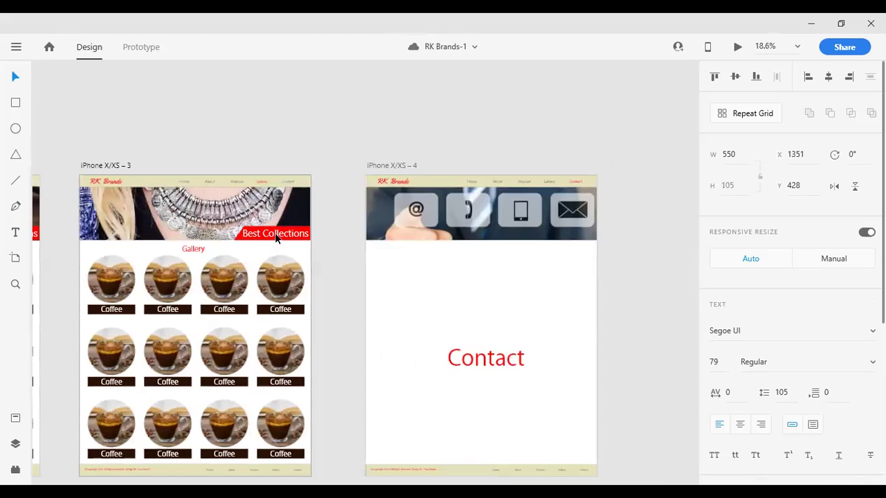
pyautogui.keyDown('shift'); pyautogui.click(240, 235); pyautogui.keyUp('shift')
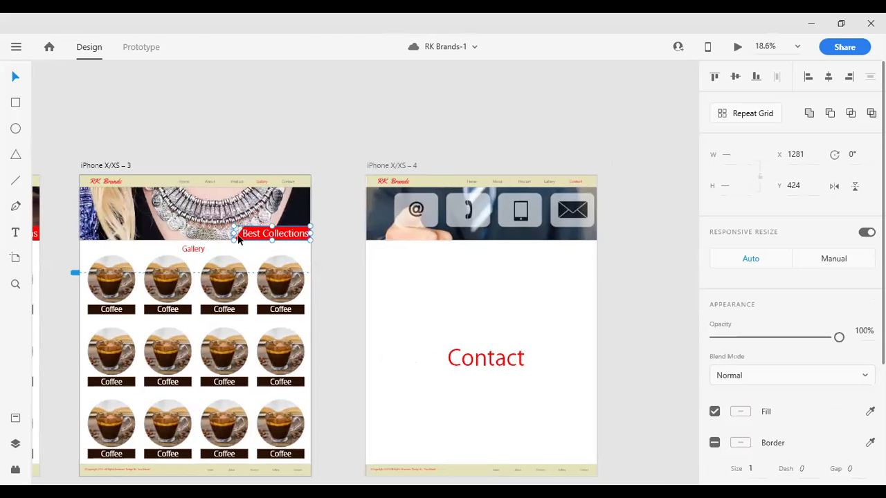
pyautogui.moveTo(305, 235); pyautogui.dragTo(552, 244)
pyautogui.scroll(6, 637, 229)
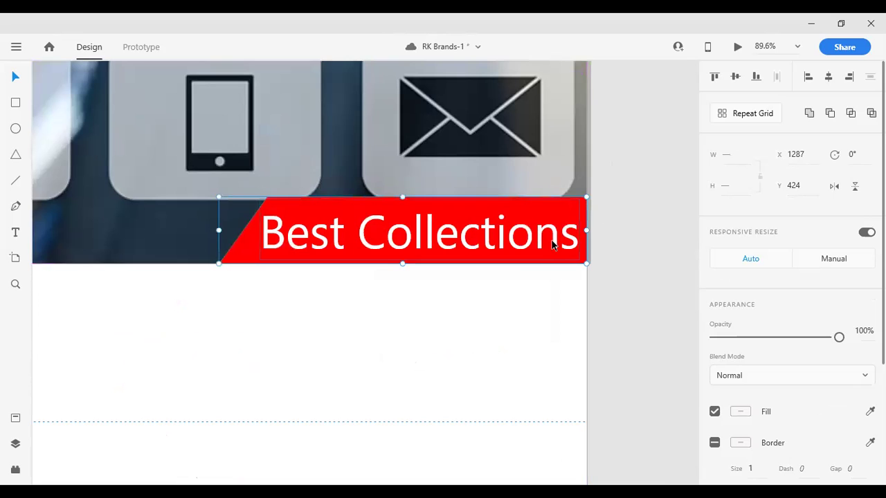
pyautogui.click(635, 226)
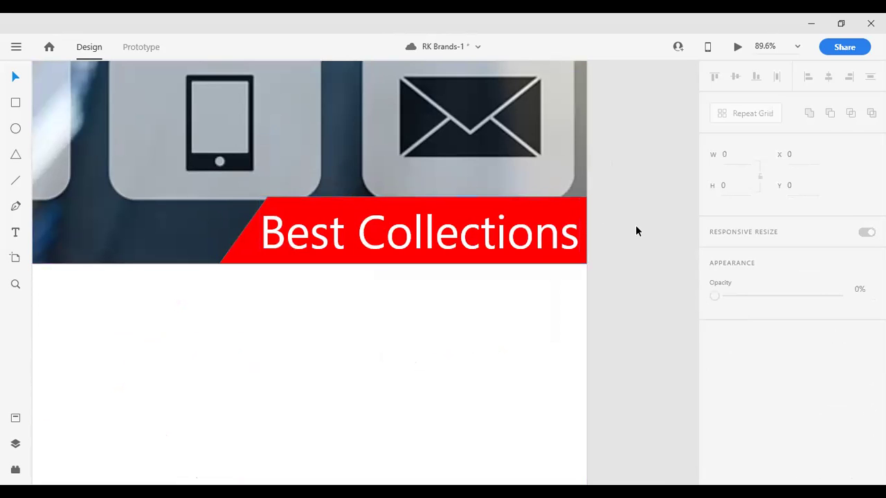
# Step: Check the copied label text and the RK Brands logo on the Contact page, and save the document
pyautogui.click(364, 237)
pyautogui.hotkey('ctrl', '0')
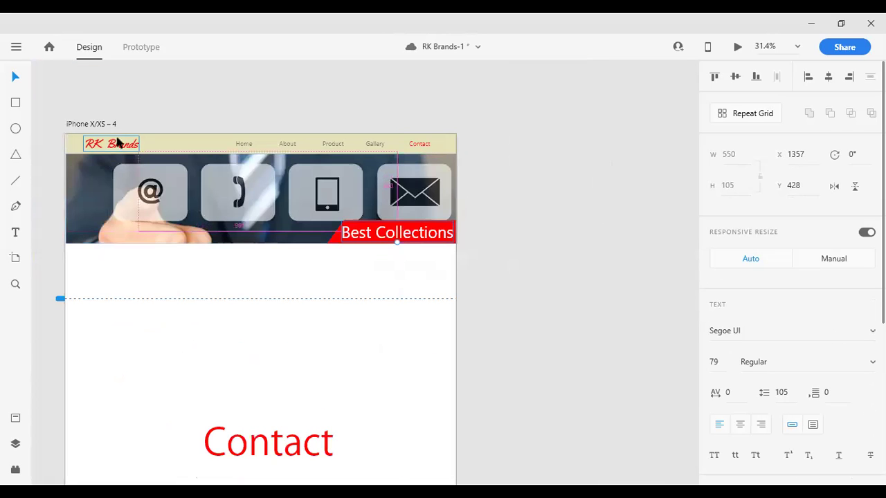
pyautogui.click(116, 147)
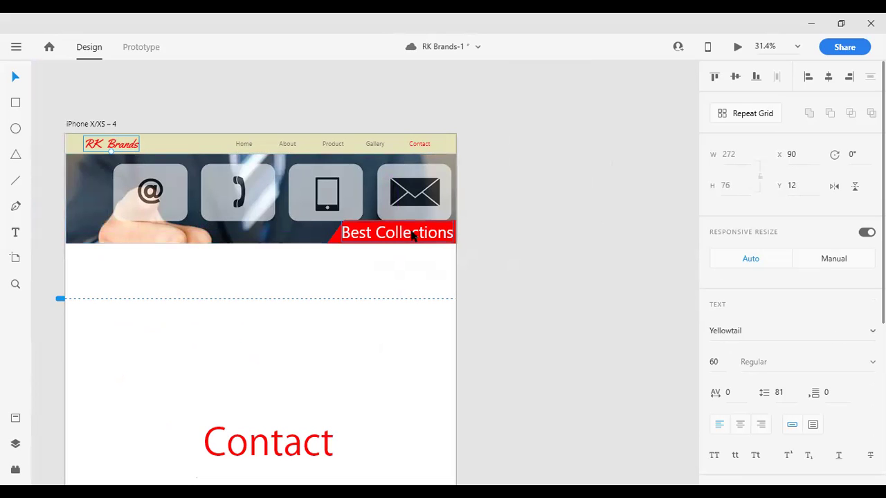
pyautogui.hotkey('ctrl', 's')
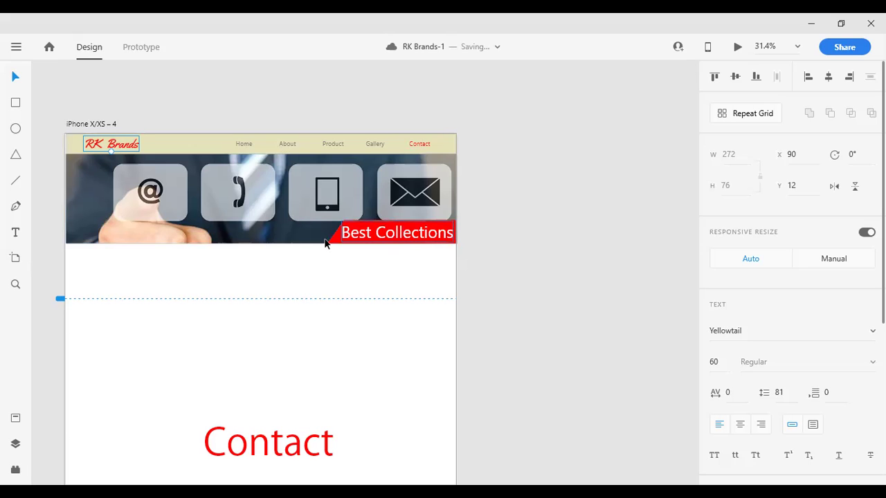
# Step: Replace the Contact page's red label text with "Reach us @"
pyautogui.scroll(2, 367, 244)
pyautogui.doubleClick(374, 236)
pyautogui.hotkey('ctrl', 'a')
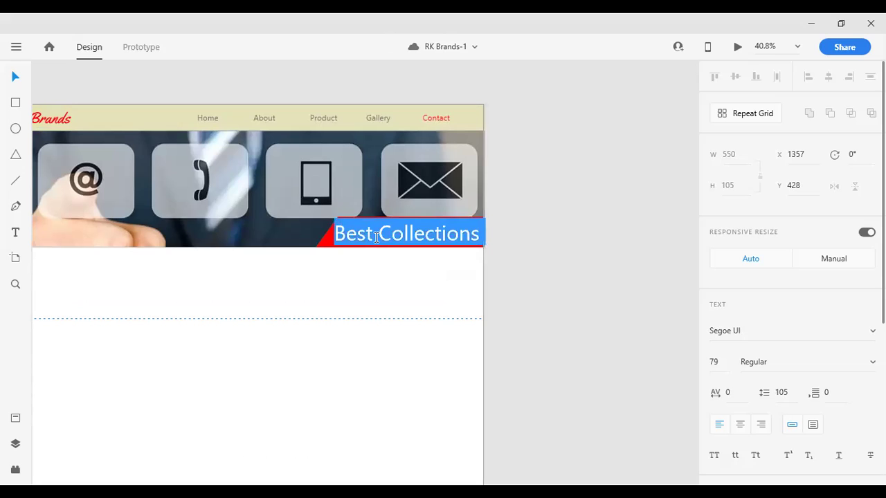
pyautogui.write('Reach ')
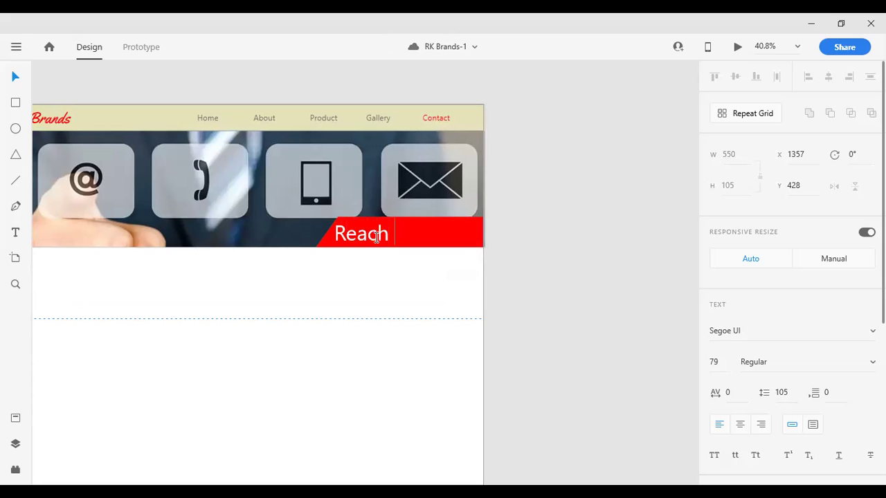
pyautogui.write('u')
pyautogui.write('s @')
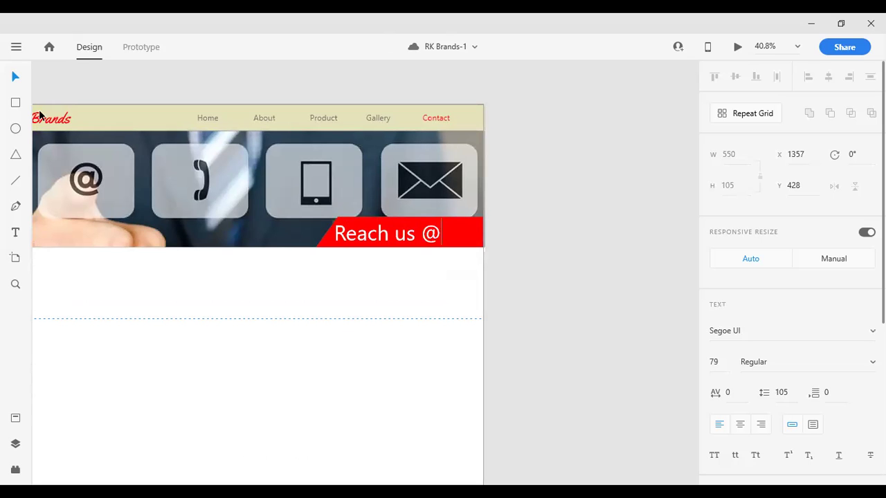
# Step: Shift the "Reach us @" text right within the red label to about X 1413 and deselect it
pyautogui.click(16, 82)
pyautogui.press('Right')
pyautogui.press('Right')
pyautogui.press('Right')
pyautogui.press('Right')
pyautogui.press('Right')
pyautogui.press('Right')
pyautogui.press('Right')
pyautogui.press('Right')
pyautogui.press('Right')
pyautogui.press('Right')
pyautogui.press('Right')
pyautogui.press('Right')
pyautogui.press('Right')
pyautogui.press('Right')
pyautogui.press('Right')
pyautogui.press('Right')
pyautogui.press('Right')
pyautogui.press('Right')
pyautogui.press('Right')
pyautogui.press('Right')
pyautogui.press('Right')
pyautogui.press('Right')
pyautogui.press('Right')
pyautogui.press('Right')
pyautogui.press('Right')
pyautogui.press('Right')
pyautogui.press('Right')
pyautogui.press('Right')
pyautogui.press('Right')
pyautogui.press('Right')
pyautogui.press('Right')
pyautogui.press('Right')
pyautogui.press('Right')
pyautogui.press('Right')
pyautogui.press('Right')
pyautogui.press('Right')
pyautogui.press('Right')
pyautogui.press('Right')
pyautogui.press('Right')
pyautogui.press('Right')
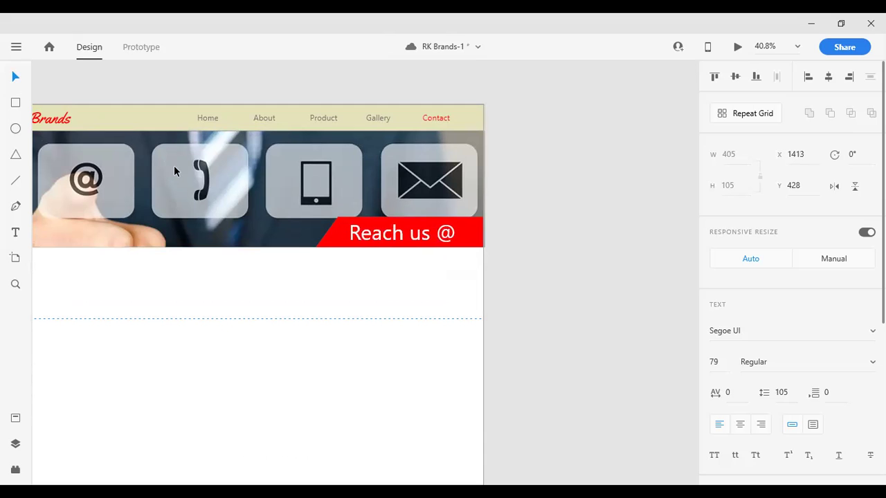
pyautogui.click(602, 227)
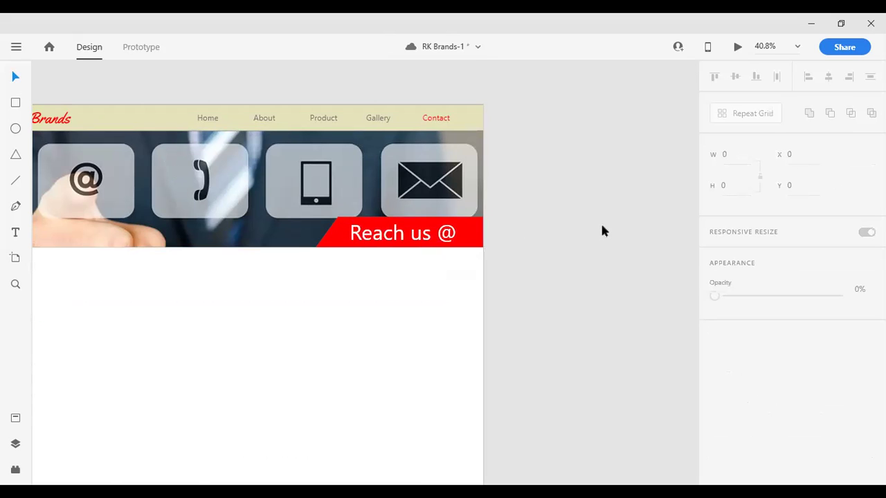
# Step: Save the document and review the banner labels across the Home, About, Product, Gallery and Contact pages
pyautogui.scroll(-5, 601, 221)
pyautogui.scroll(-2, 602, 223)
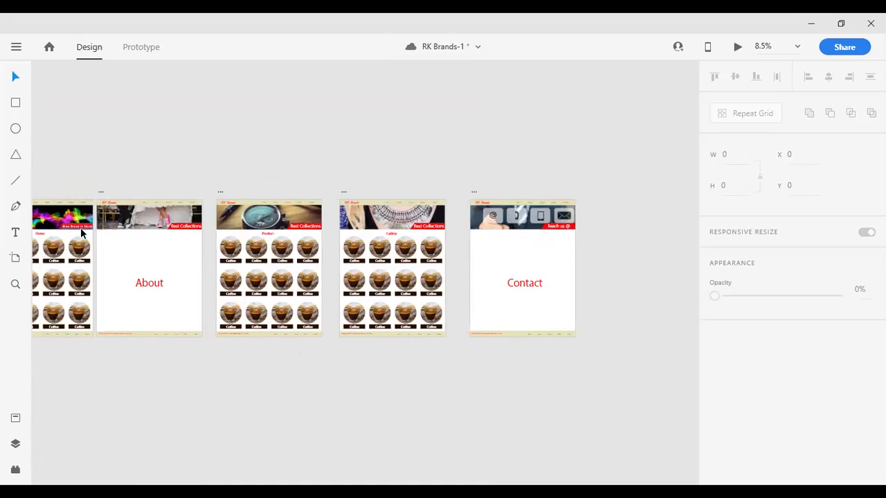
pyautogui.scroll(3, 80, 228)
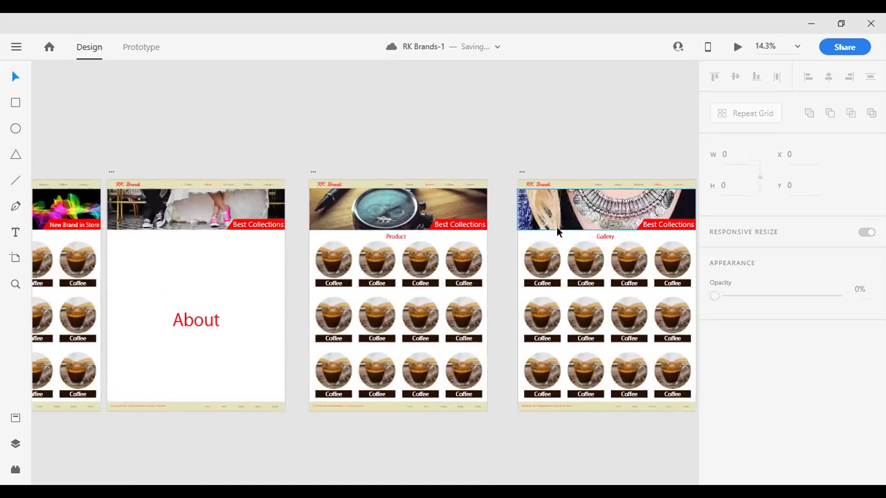
pyautogui.scroll(-3, 644, 223)
pyautogui.scroll(3, 648, 228)
pyautogui.moveTo(658, 231); pyautogui.dragTo(346, 194)
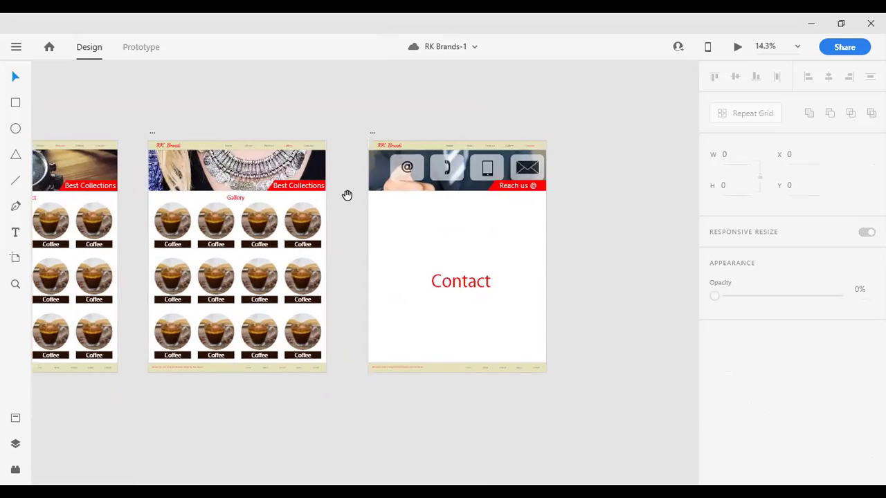
pyautogui.scroll(2, 530, 184)
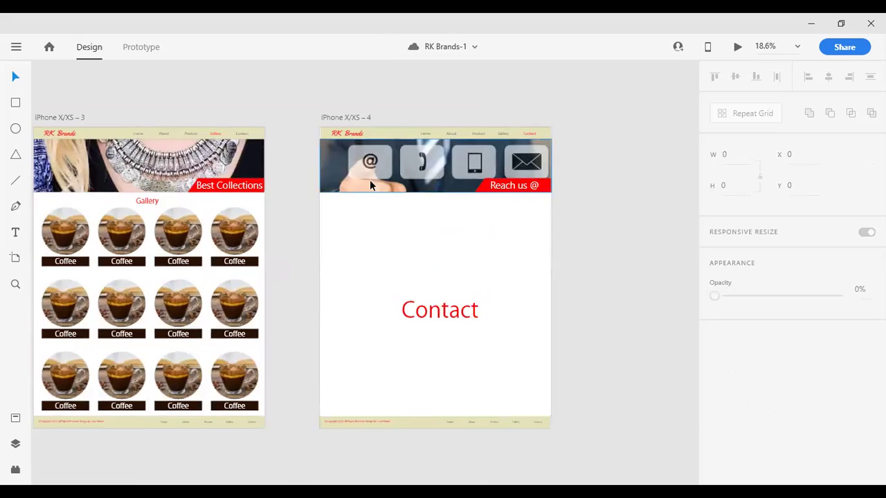
pyautogui.scroll(-2, 455, 183)
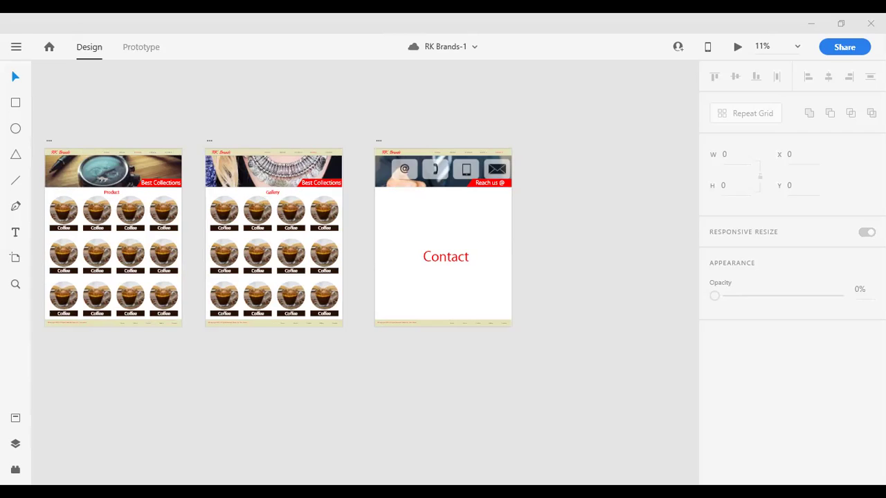
# Step: Switch to Google Maps in the browser and look up the suggested place "Pixel Design Arts"
pyautogui.hotkey('alt', 'Tab')
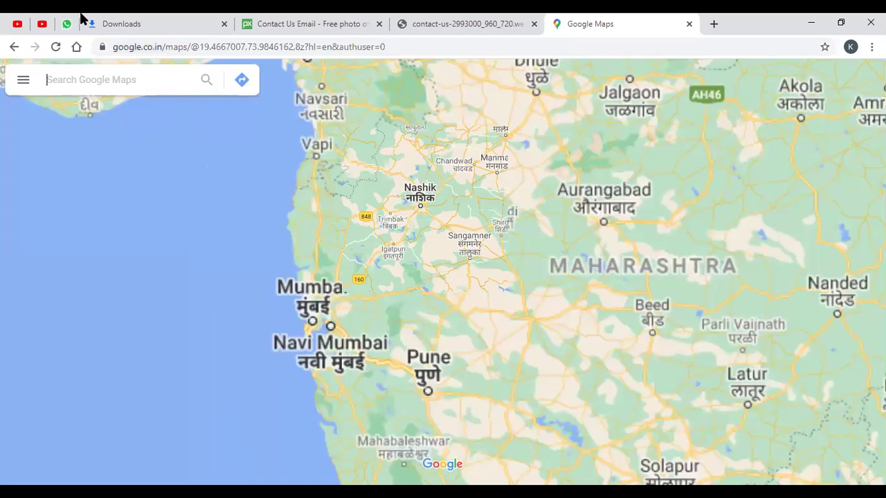
pyautogui.write('pixel design ')
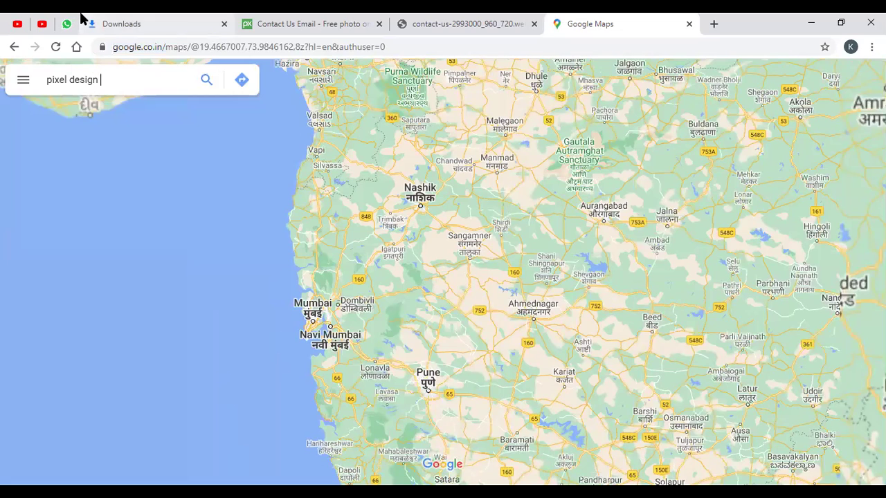
pyautogui.write('arts')
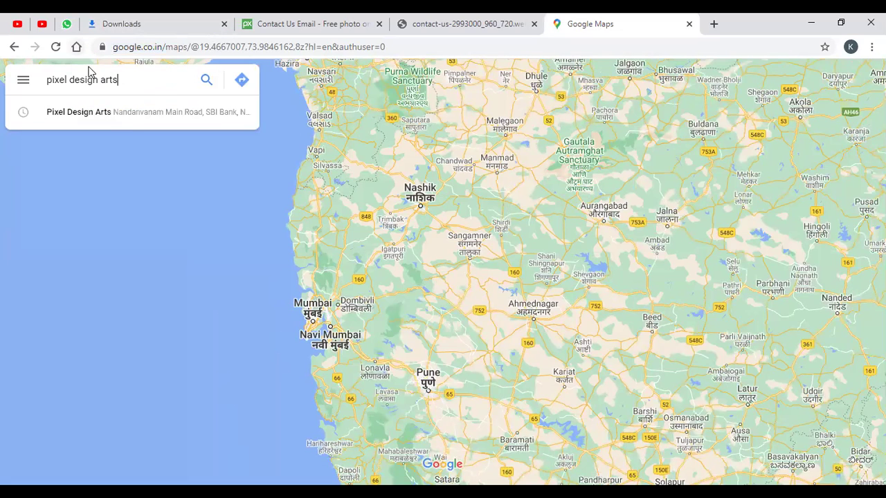
pyautogui.click(129, 111)
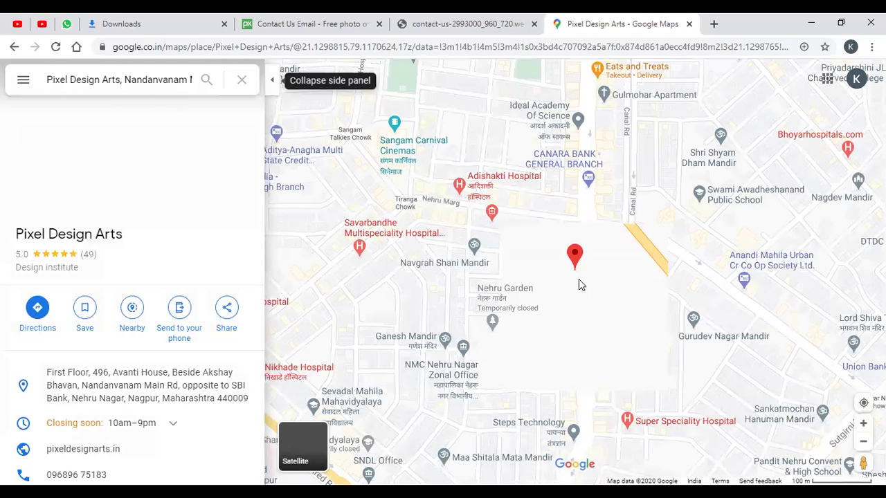
# Step: Enlarge the map around the Pixel Design Arts location and clear the place search
pyautogui.scroll(1, 579, 275)
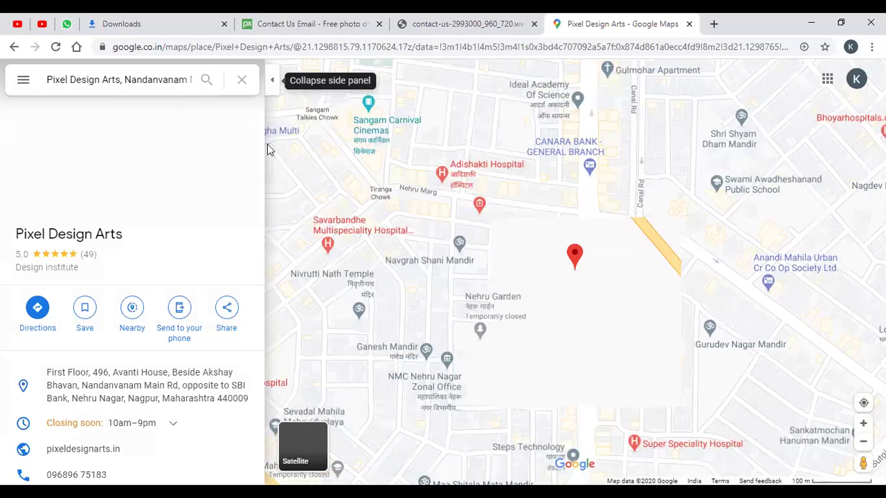
pyautogui.scroll(2, 569, 280)
pyautogui.click(242, 80)
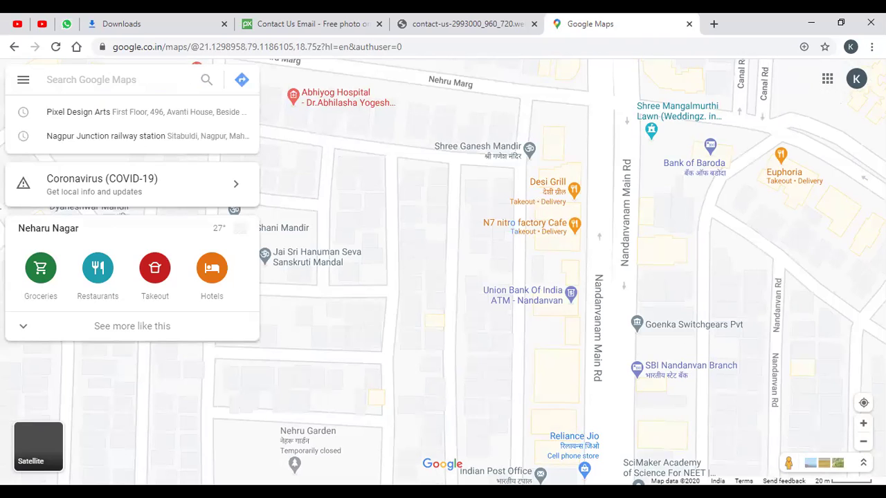
# Step: Copy the medium-size embed HTML for the displayed map area and close the sharing dialog
pyautogui.click(23, 79)
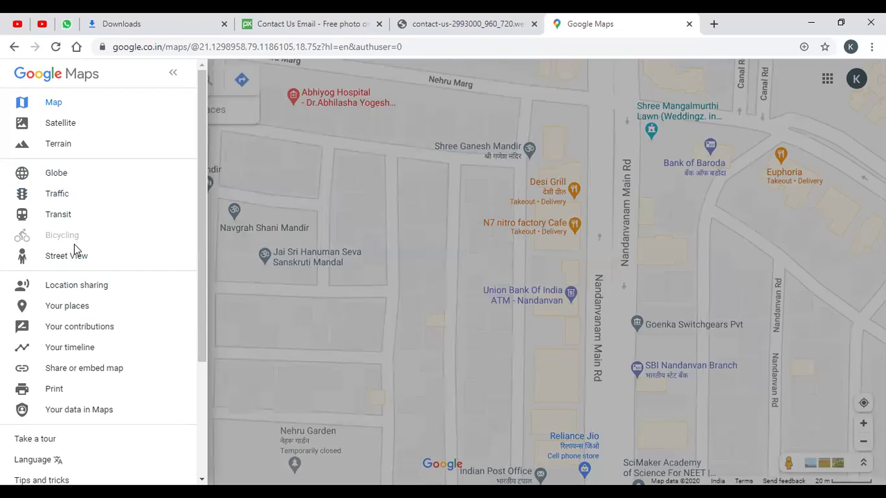
pyautogui.click(88, 374)
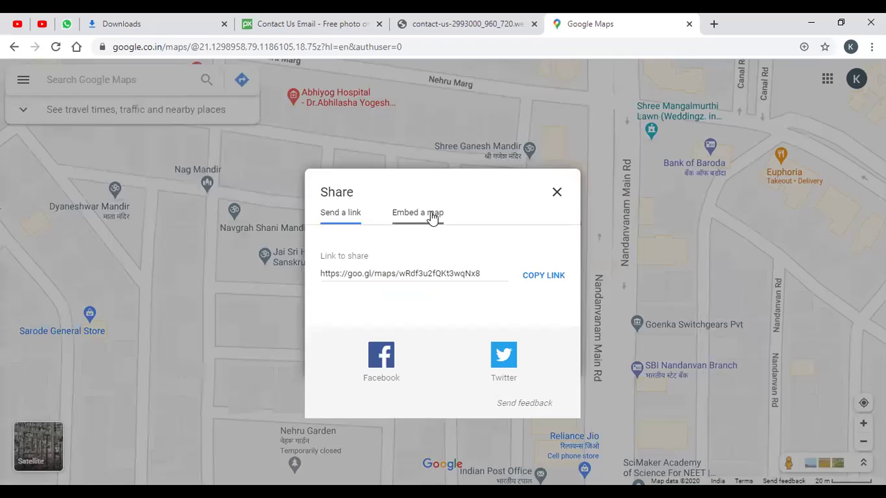
pyautogui.click(422, 213)
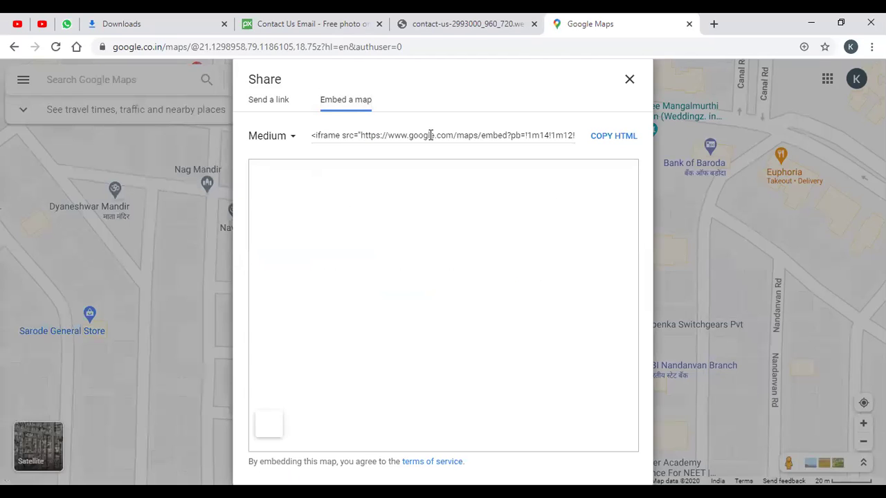
pyautogui.click(623, 139)
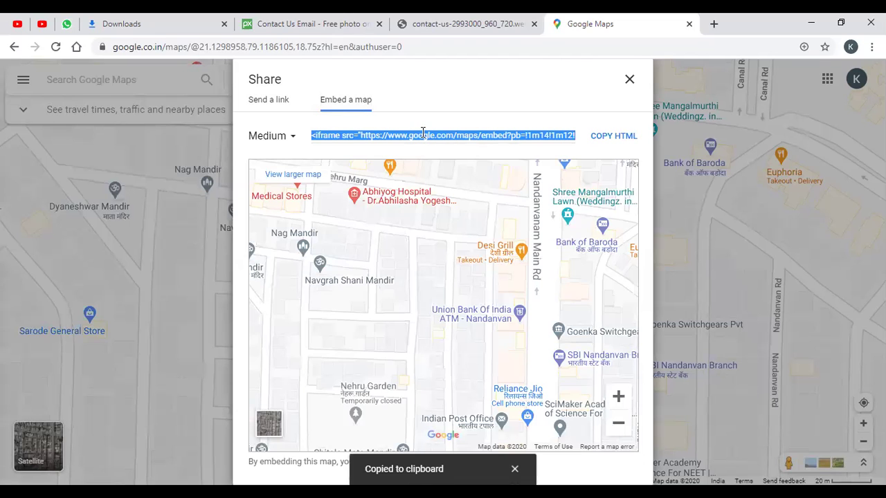
pyautogui.click(629, 80)
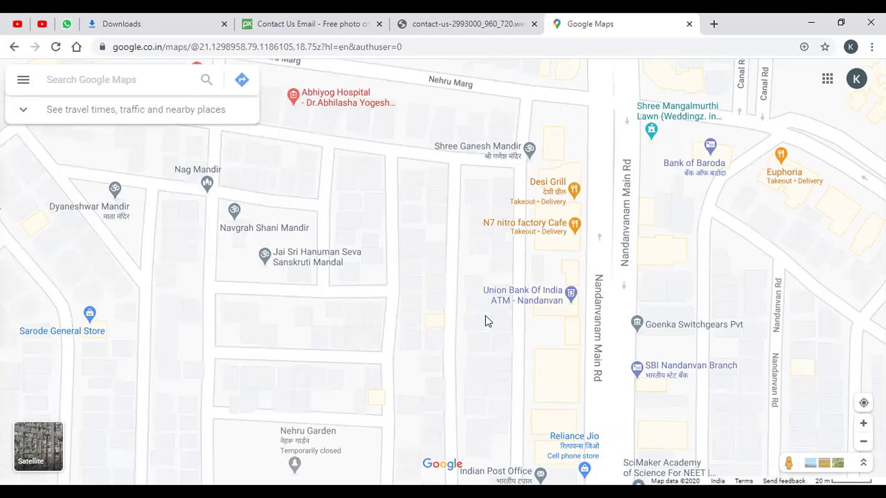
# Step: Show a wider area around Nandanvanam Main Rd, copy its medium-size map embed HTML and close the sharing dialog
pyautogui.scroll(1, 484, 299)
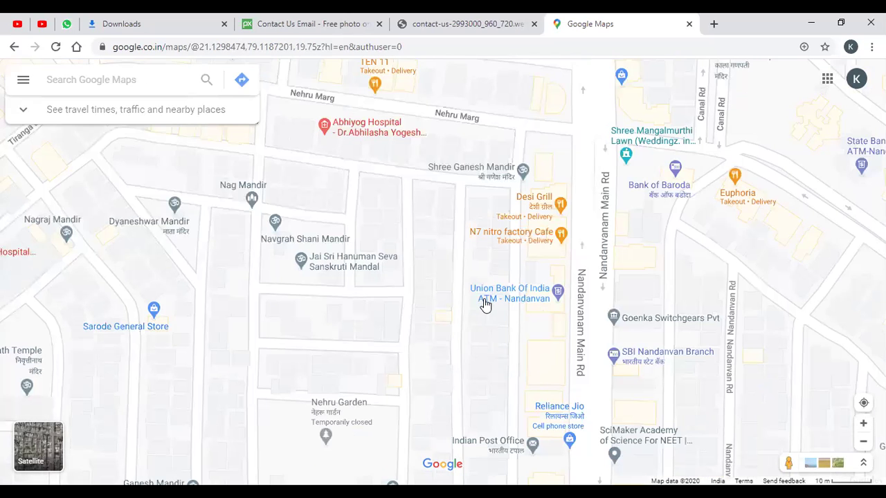
pyautogui.click(24, 79)
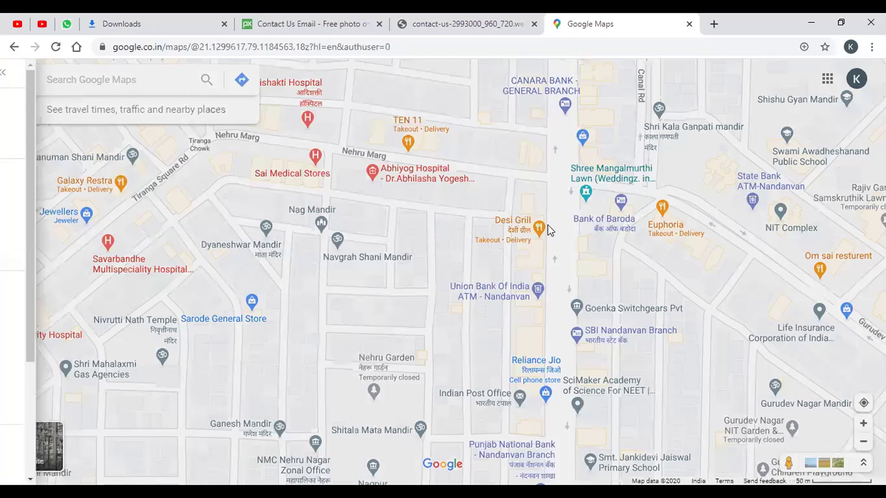
pyautogui.click(115, 374)
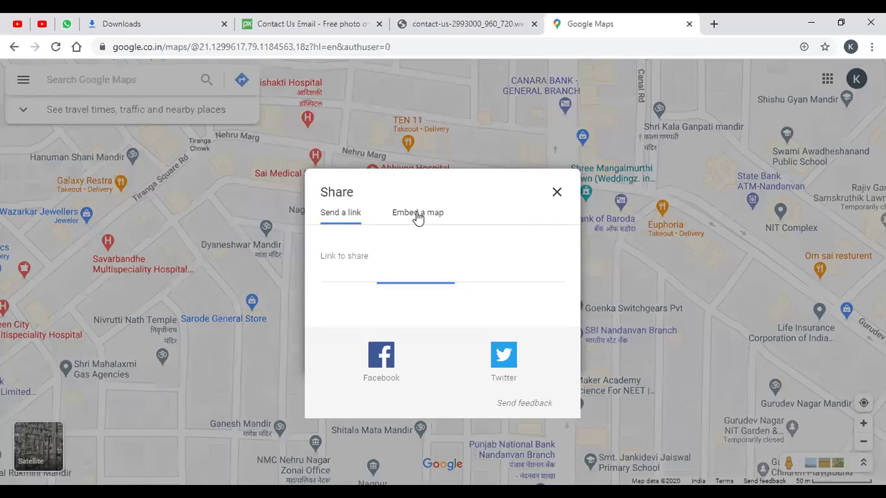
pyautogui.click(611, 137)
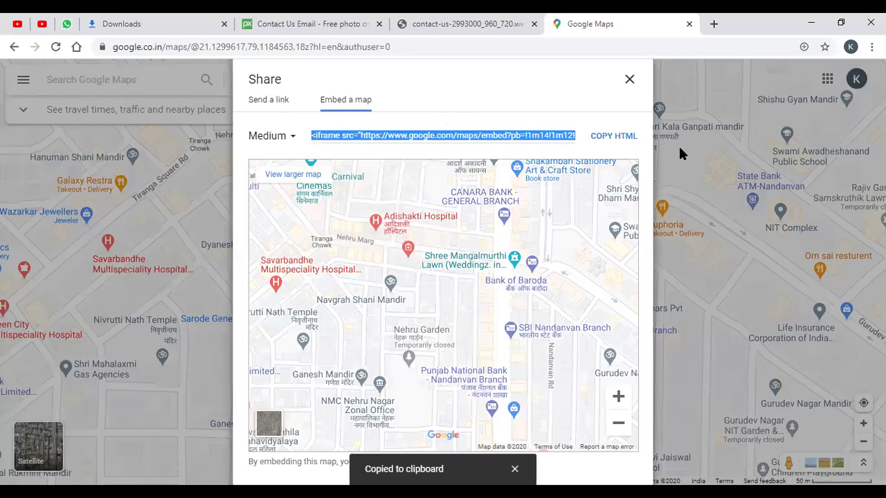
pyautogui.click(630, 82)
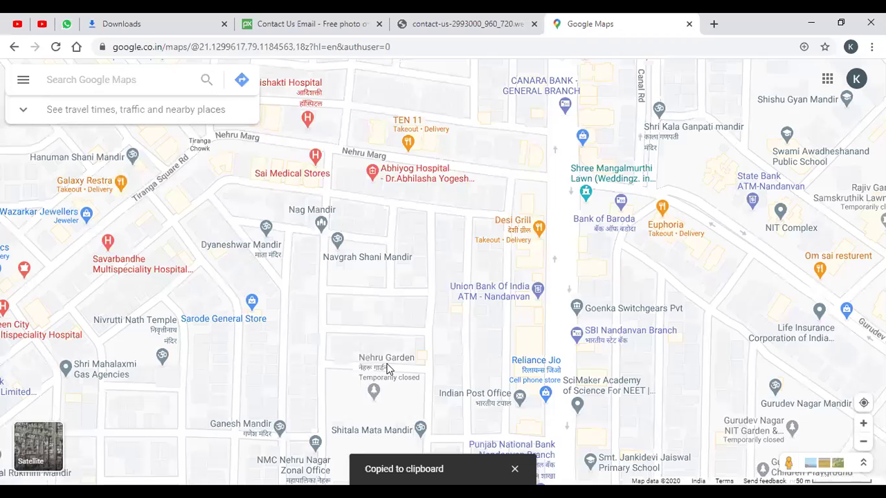